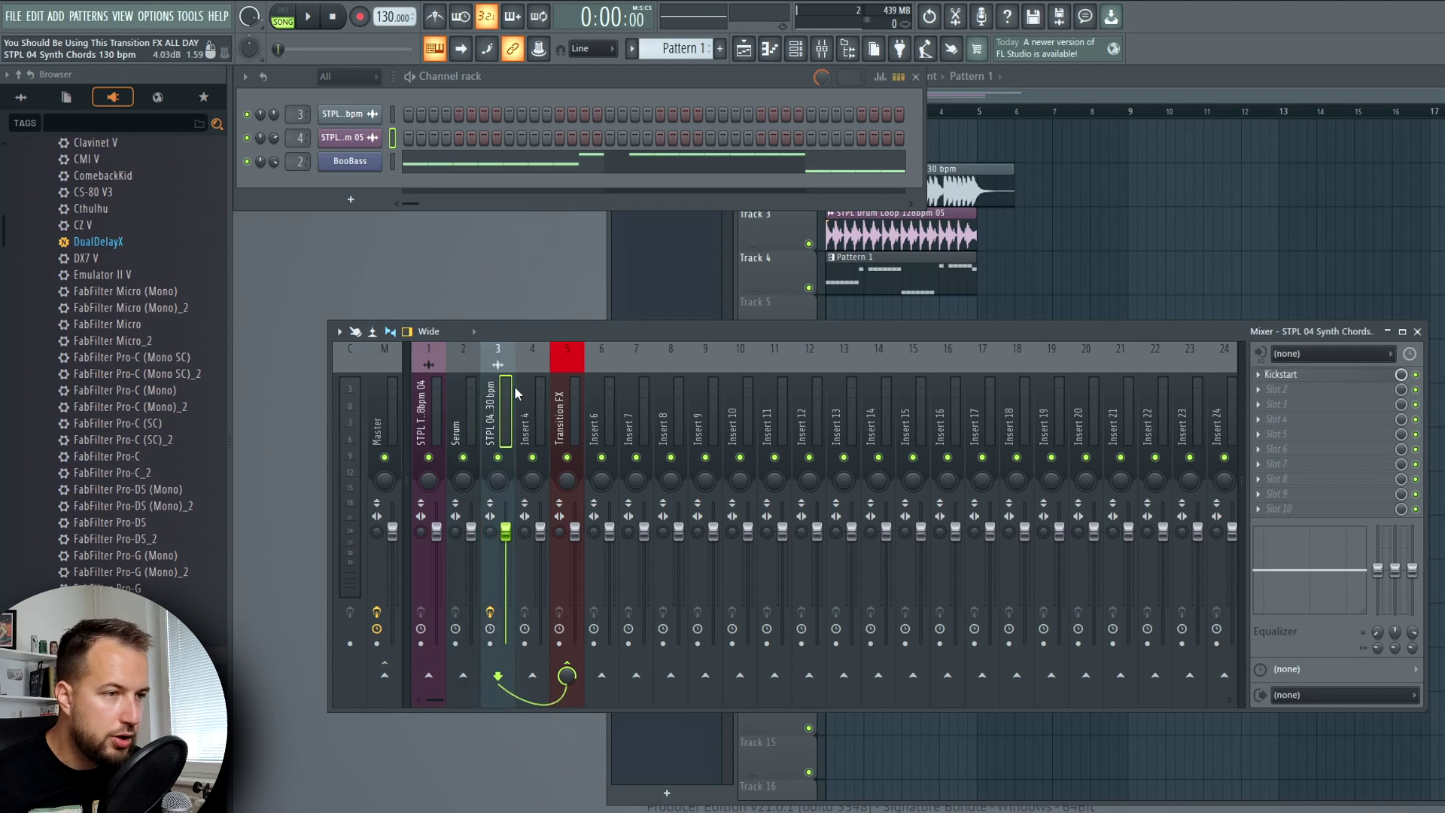
Load Fruity Parametric EQ 2 in the first effect slot of the Transition FX mixer track.
{"action": "left_click", "coordinate": [567, 357]}
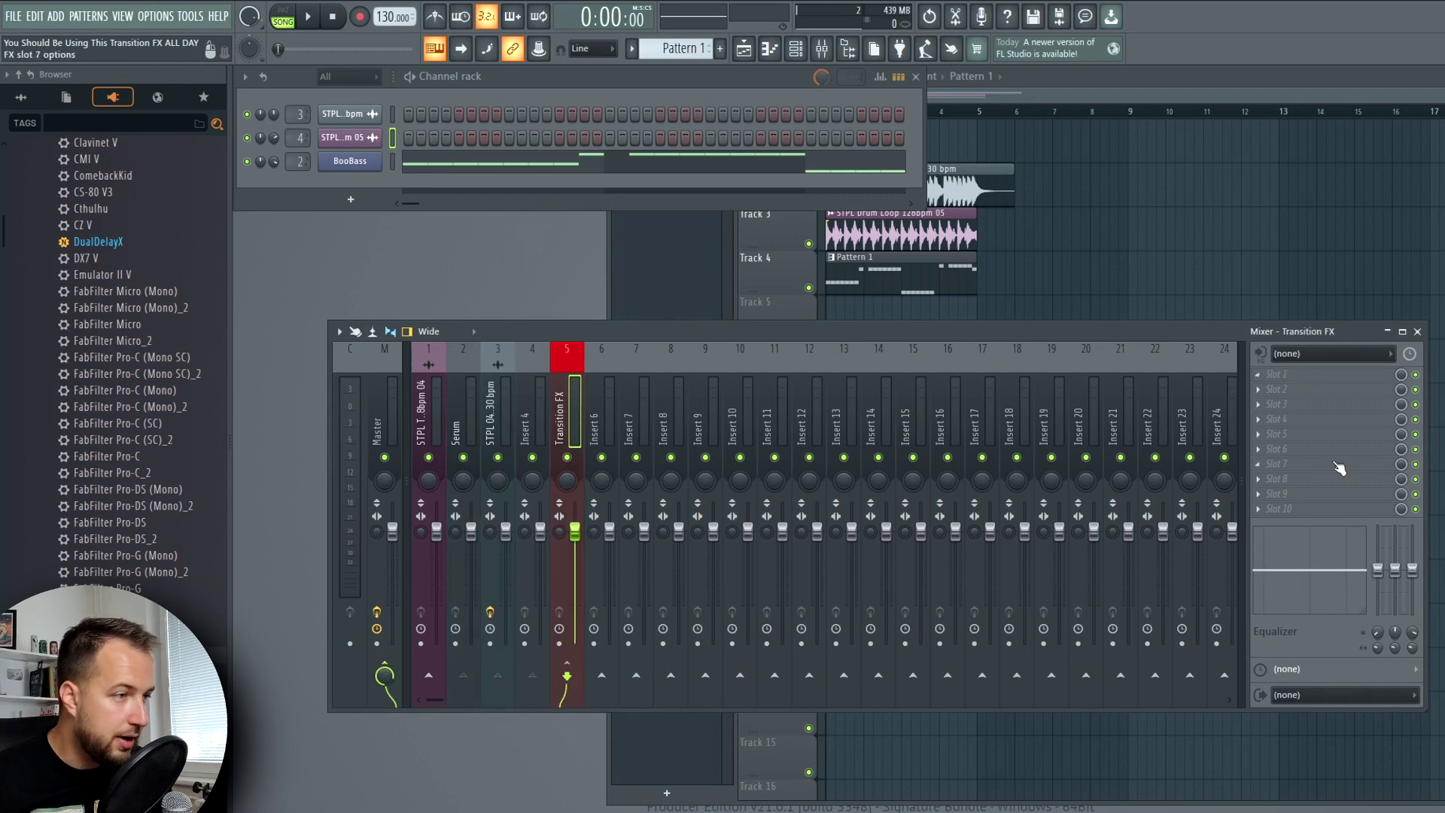
{"action": "left_click", "coordinate": [1259, 369]}
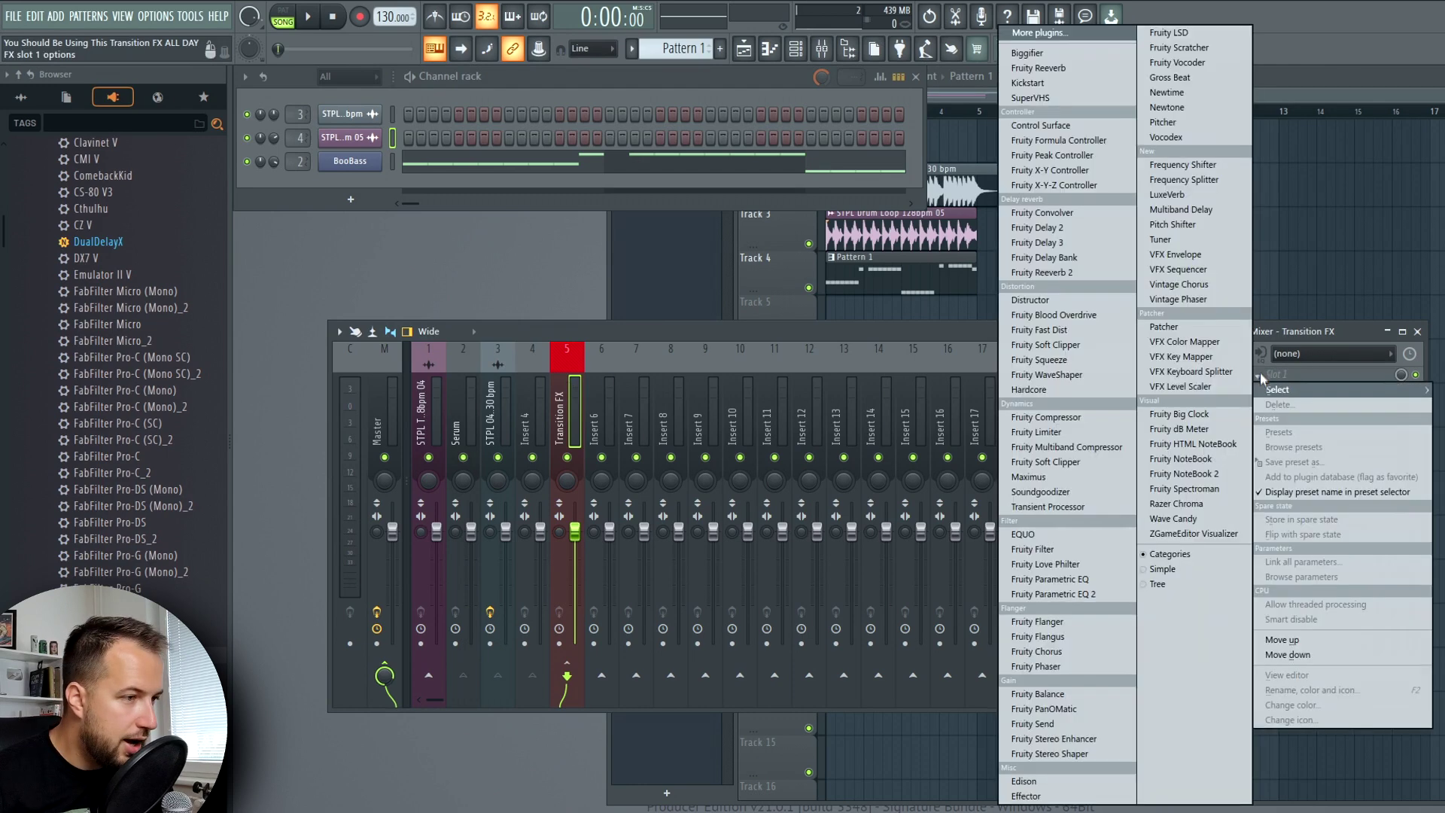
{"action": "left_click", "coordinate": [1099, 593]}
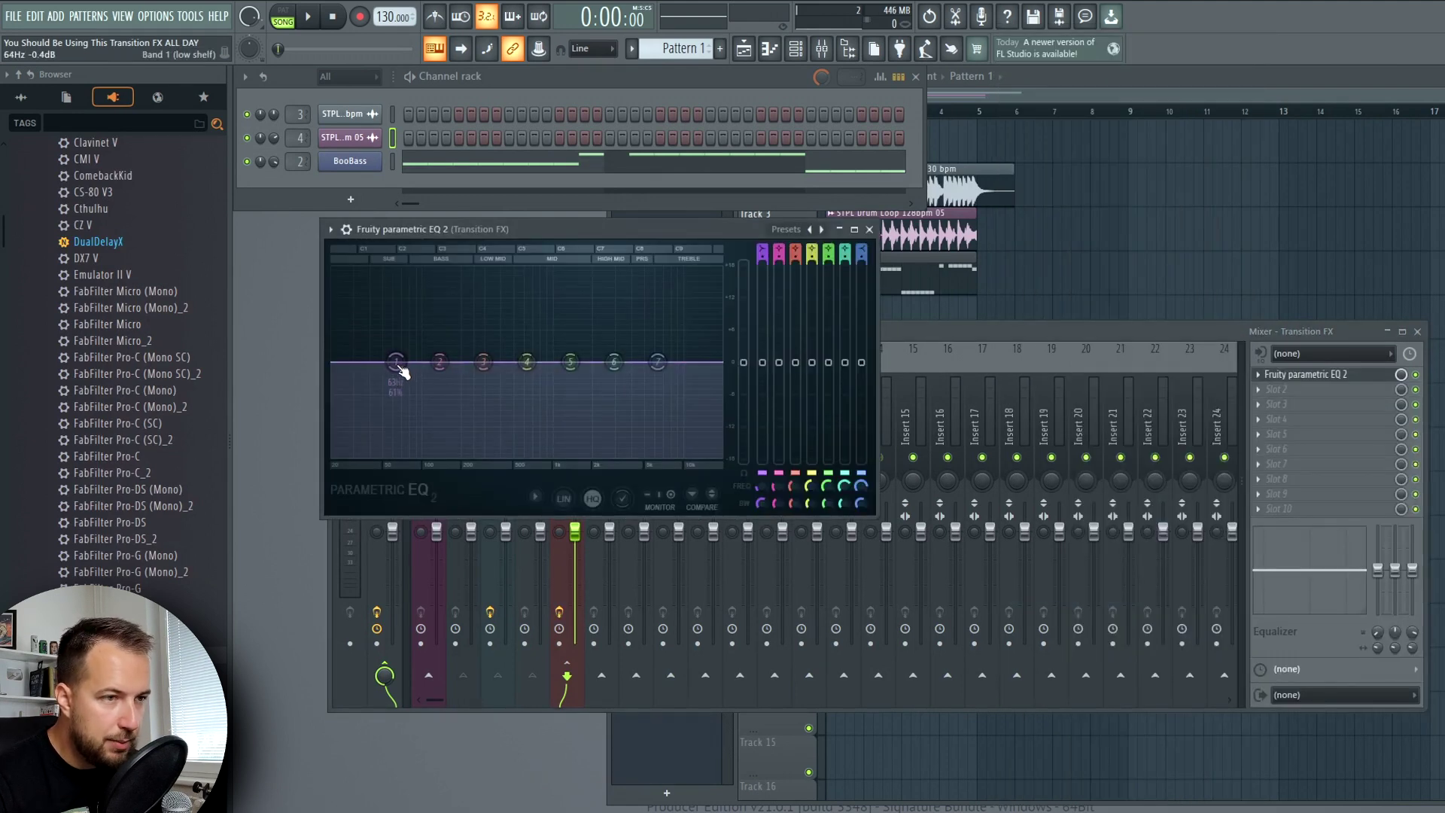
Make EQ band 1 a high-pass filter with a steeper slope and lower its cutoff to 43 Hz.
{"action": "right_click", "coordinate": [397, 367]}
{"action": "mouse_move", "coordinate": [420, 403]}
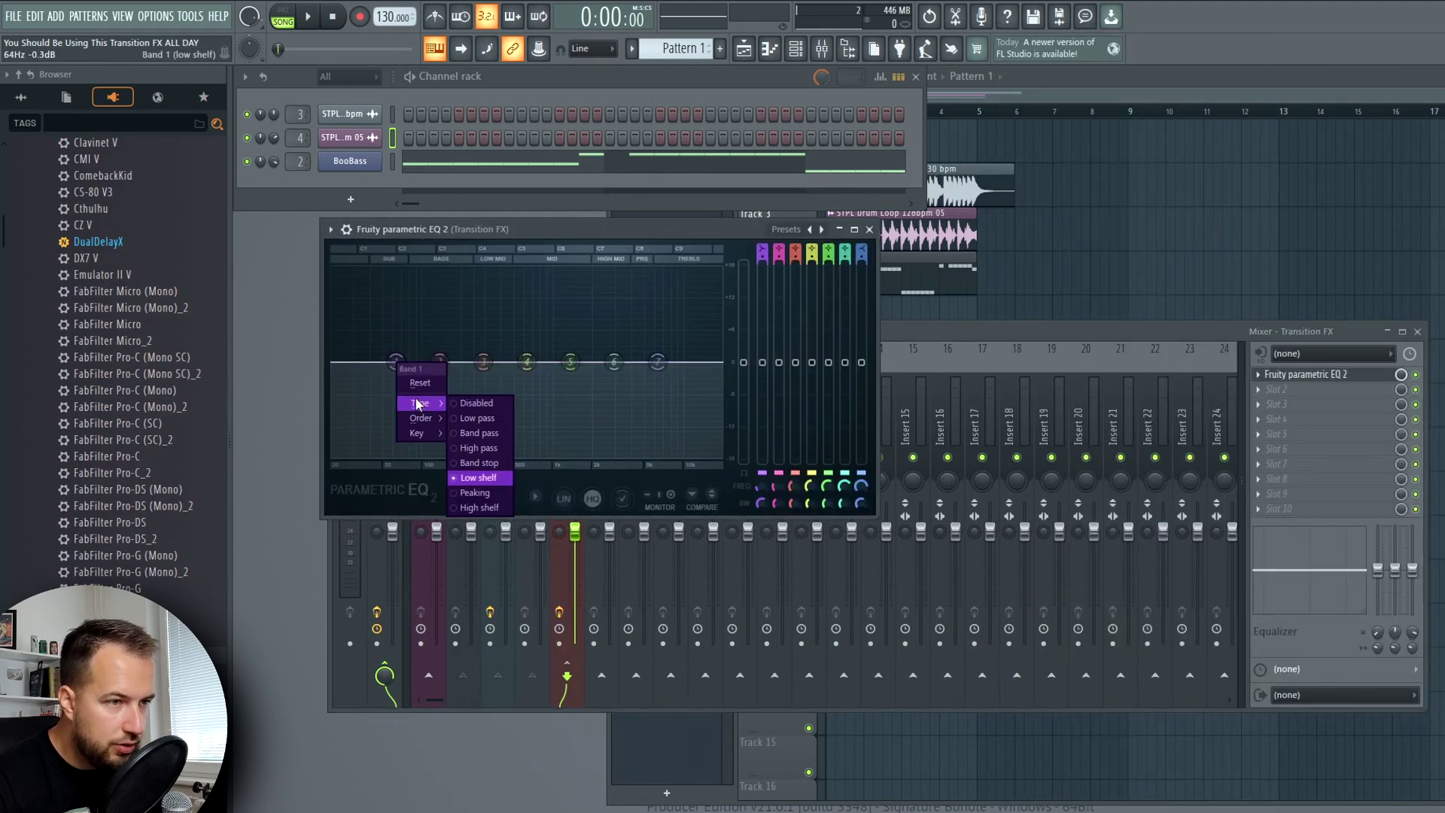
{"action": "left_click", "coordinate": [489, 450]}
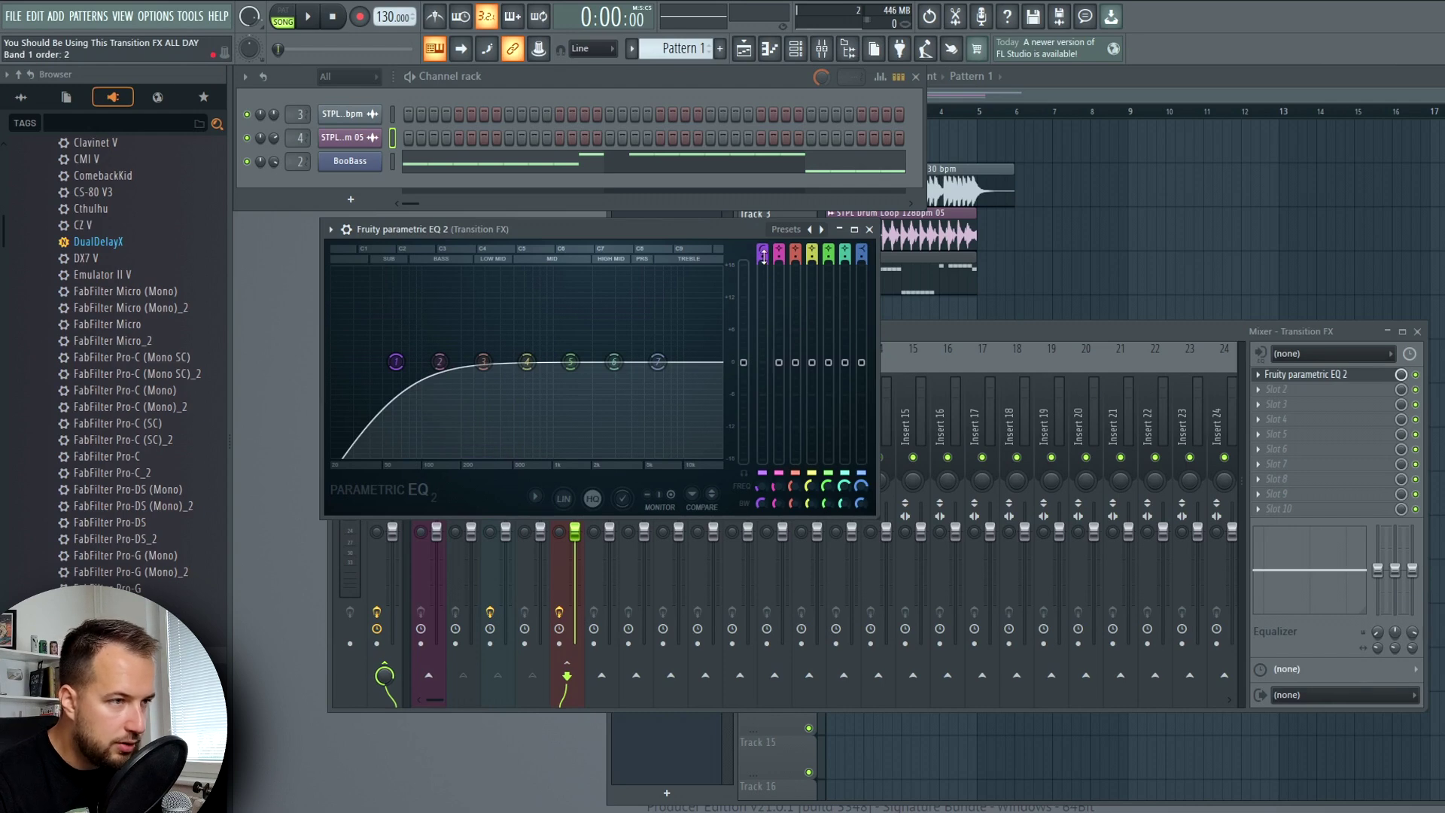
{"action": "scroll", "coordinate": [390, 397], "scroll_direction": "up", "scroll_amount": 4}
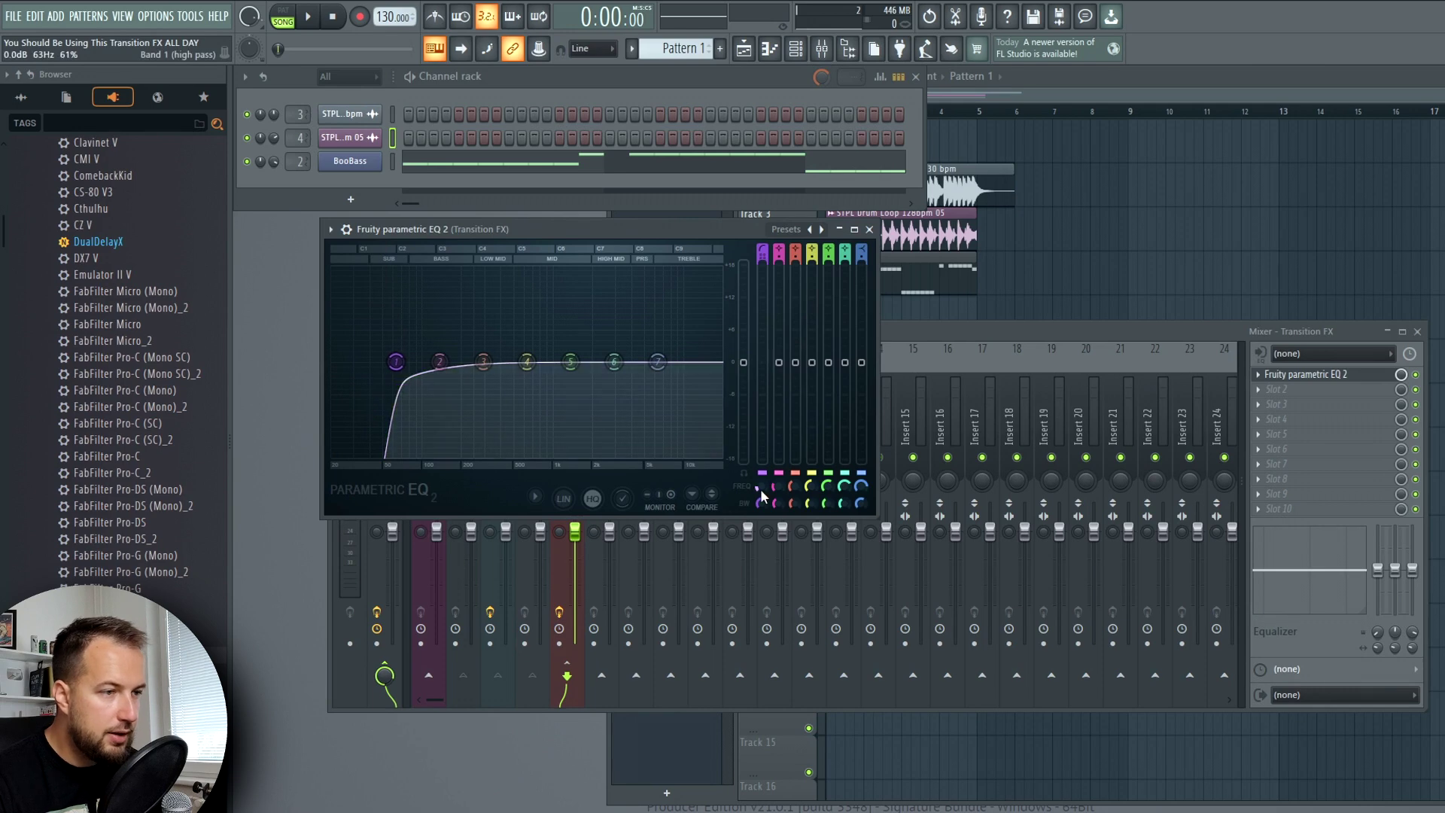
{"action": "scroll", "coordinate": [761, 488], "scroll_direction": "down", "scroll_amount": 4}
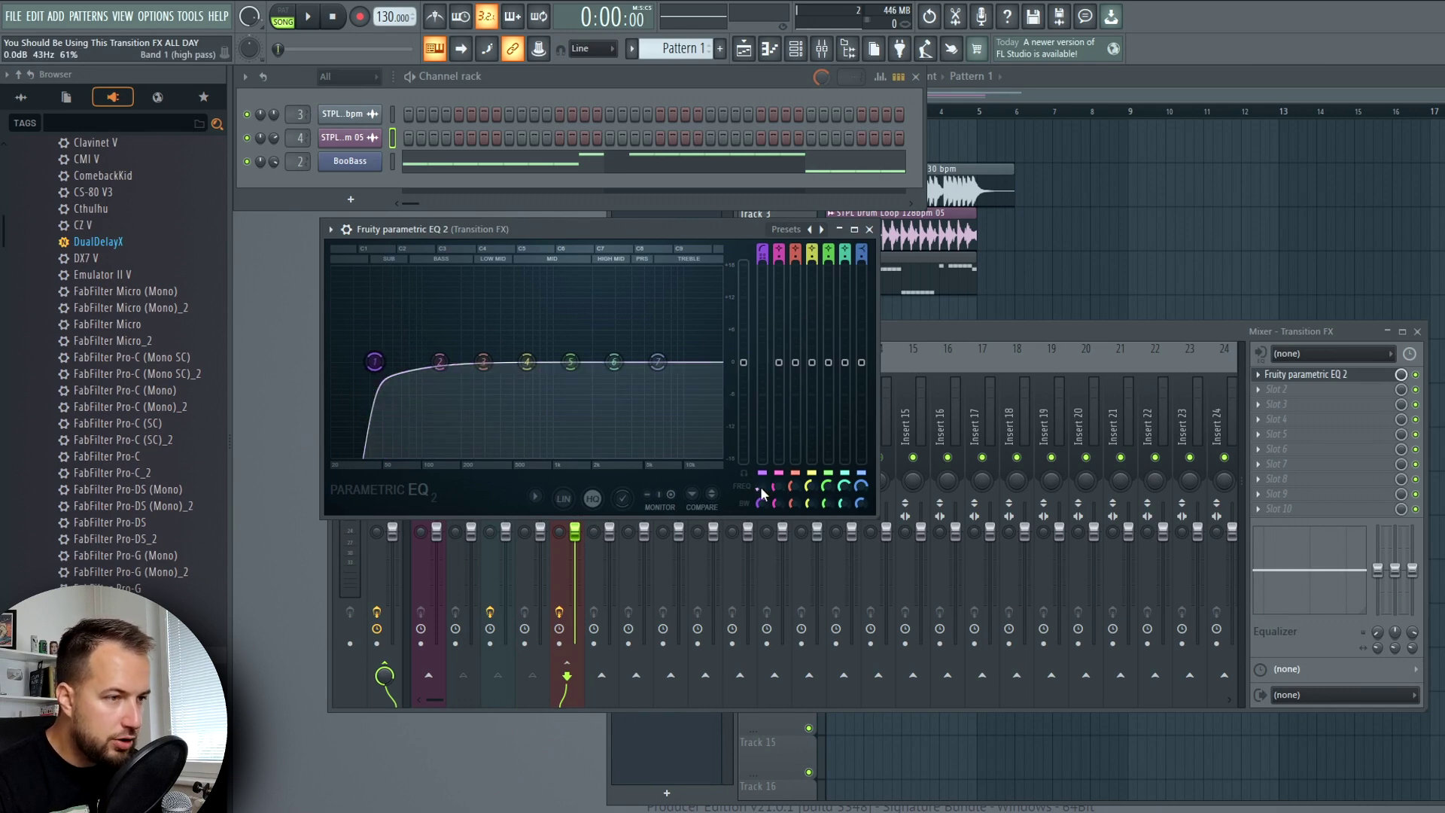
Create an automation clip for the EQ band 1 frequency and select it on Track 1 of the playlist.
{"action": "right_click", "coordinate": [760, 486]}
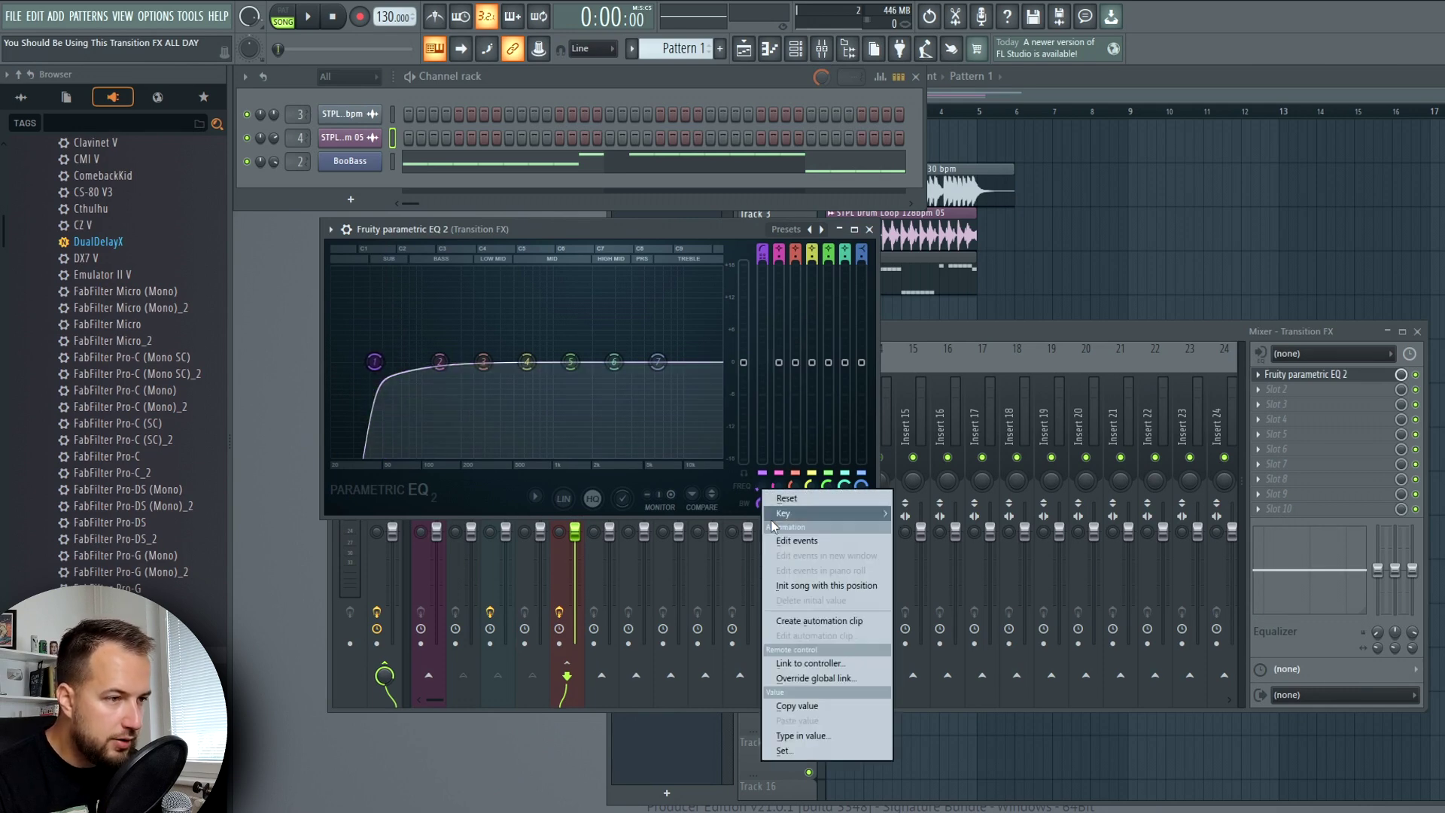
{"action": "left_click", "coordinate": [816, 622]}
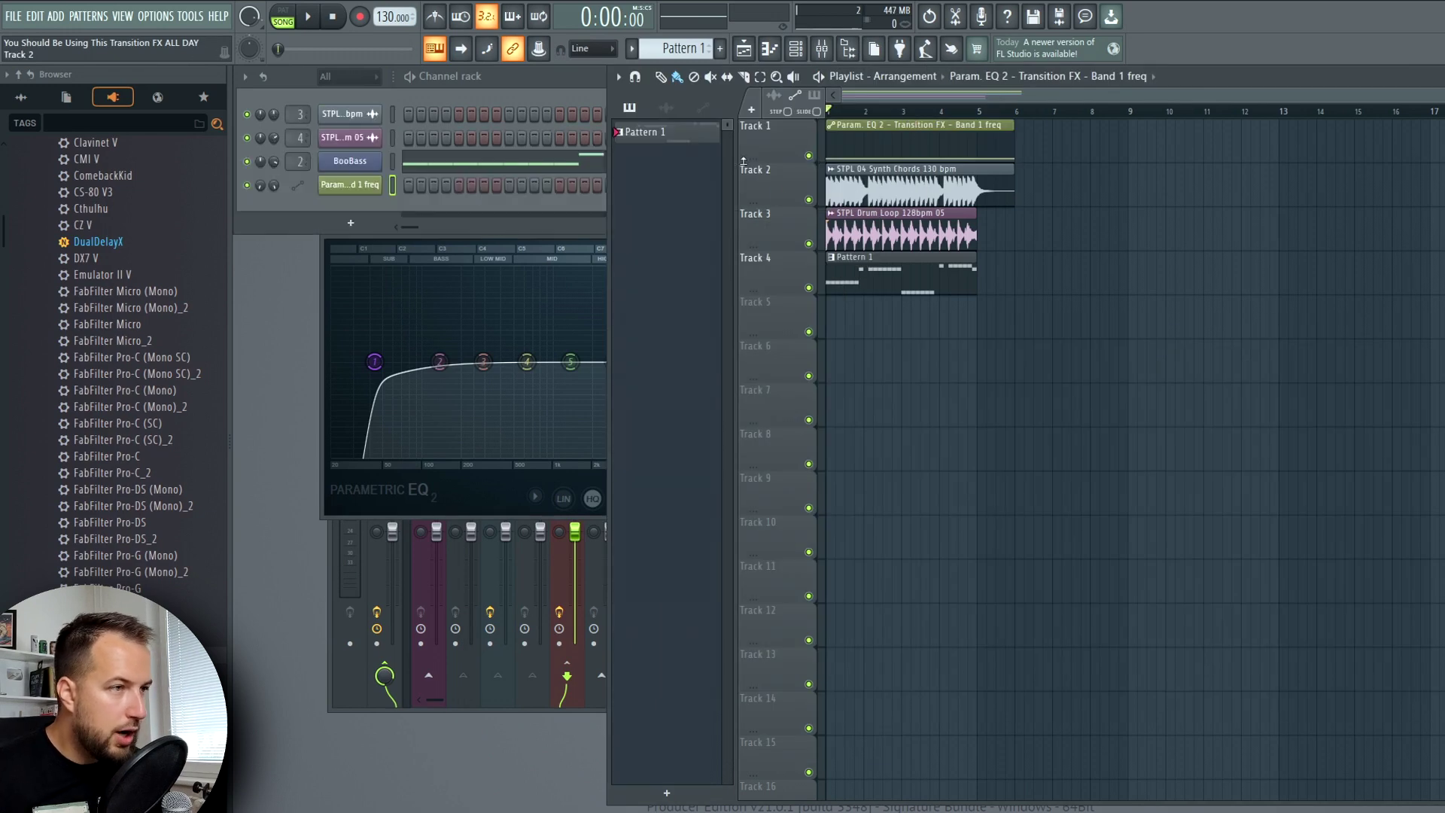
{"action": "left_click", "coordinate": [933, 129]}
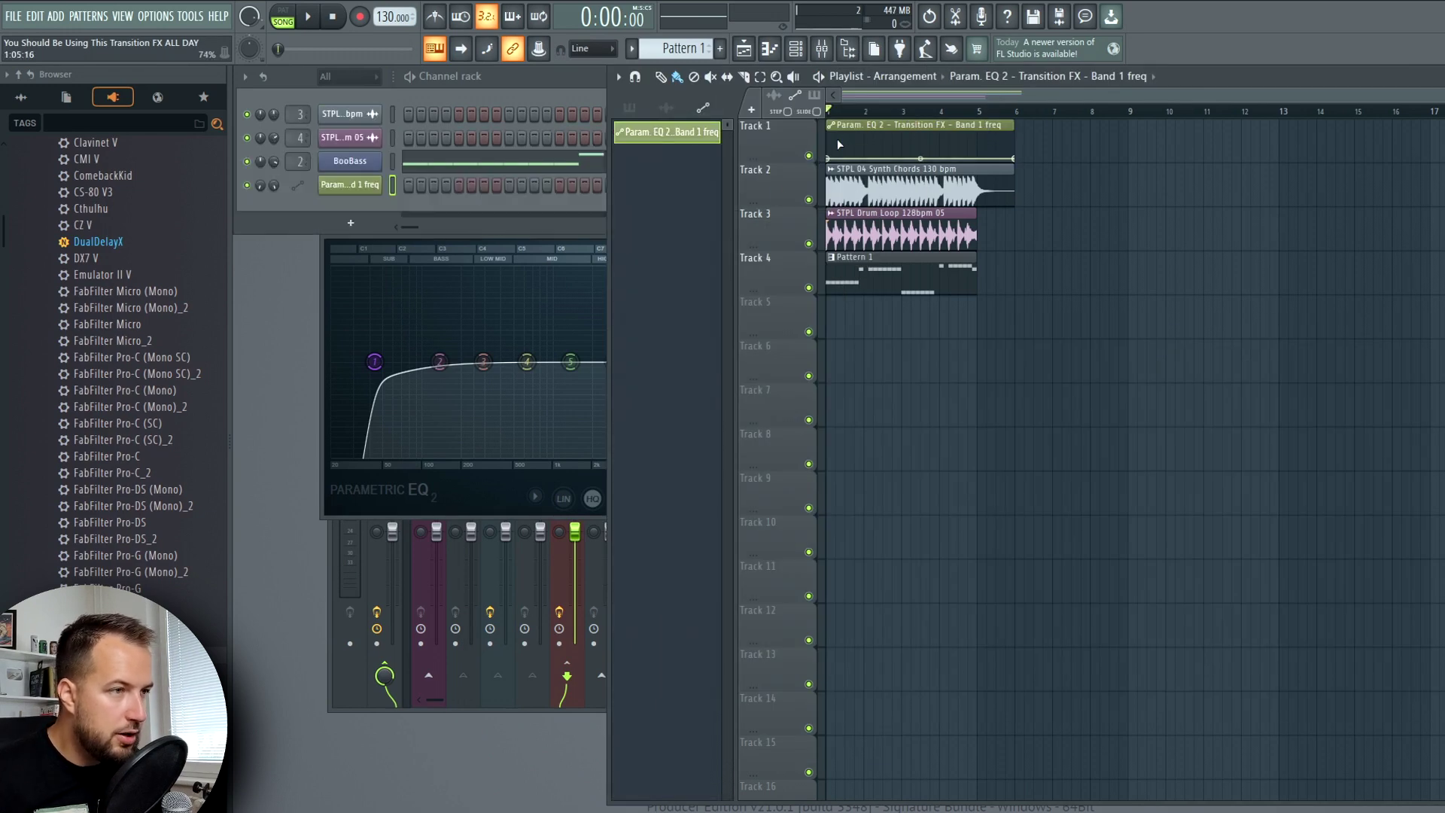
Shape the band 1 frequency automation as a peak in the middle of bar 4, with 0% points at bars 4 and 5.
{"action": "right_click", "coordinate": [958, 141]}
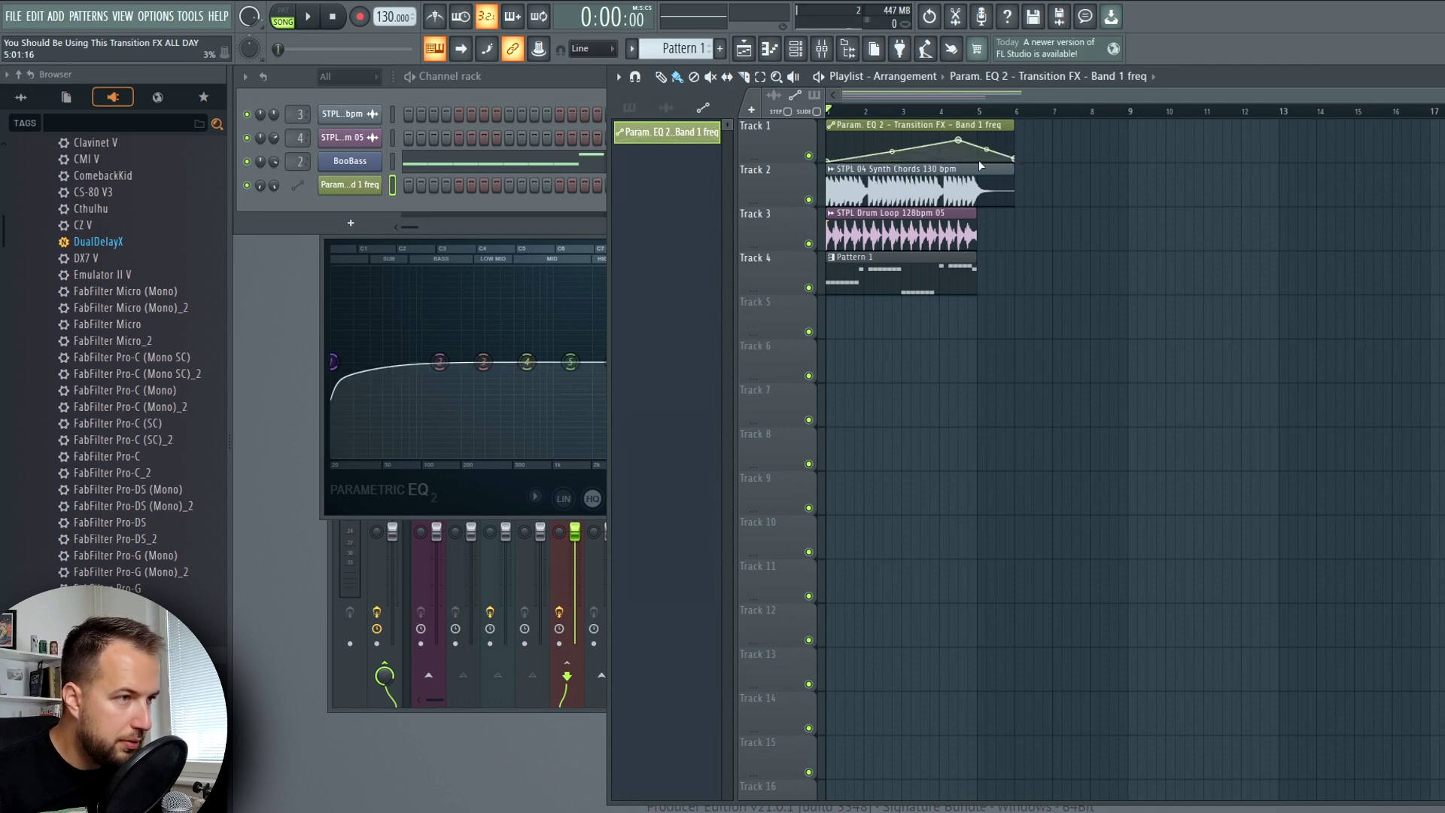
{"action": "right_click", "coordinate": [978, 159]}
{"action": "right_click", "coordinate": [950, 161]}
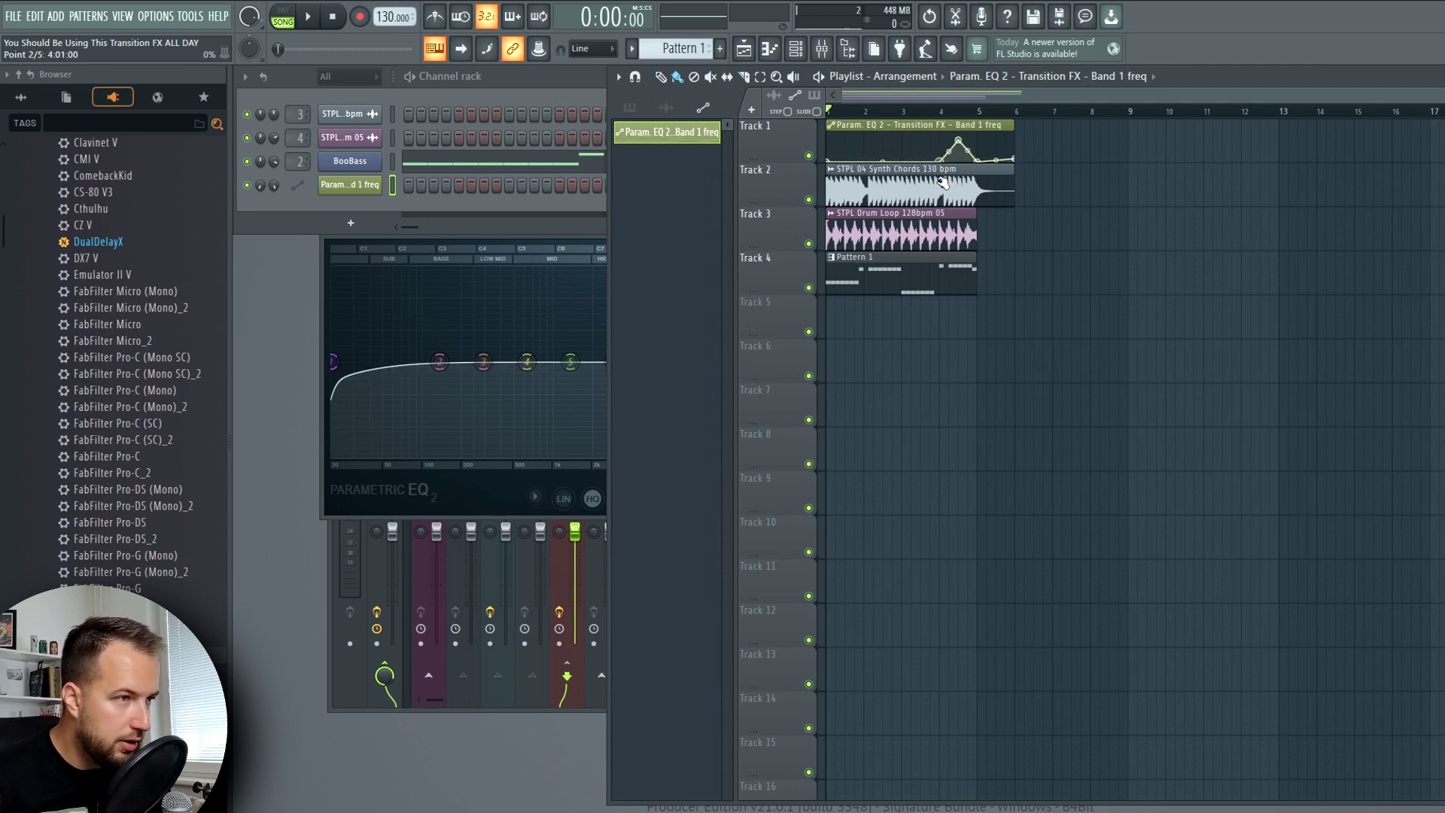
{"action": "left_click_drag", "start_coordinate": [950, 148], "coordinate": [1025, 161]}
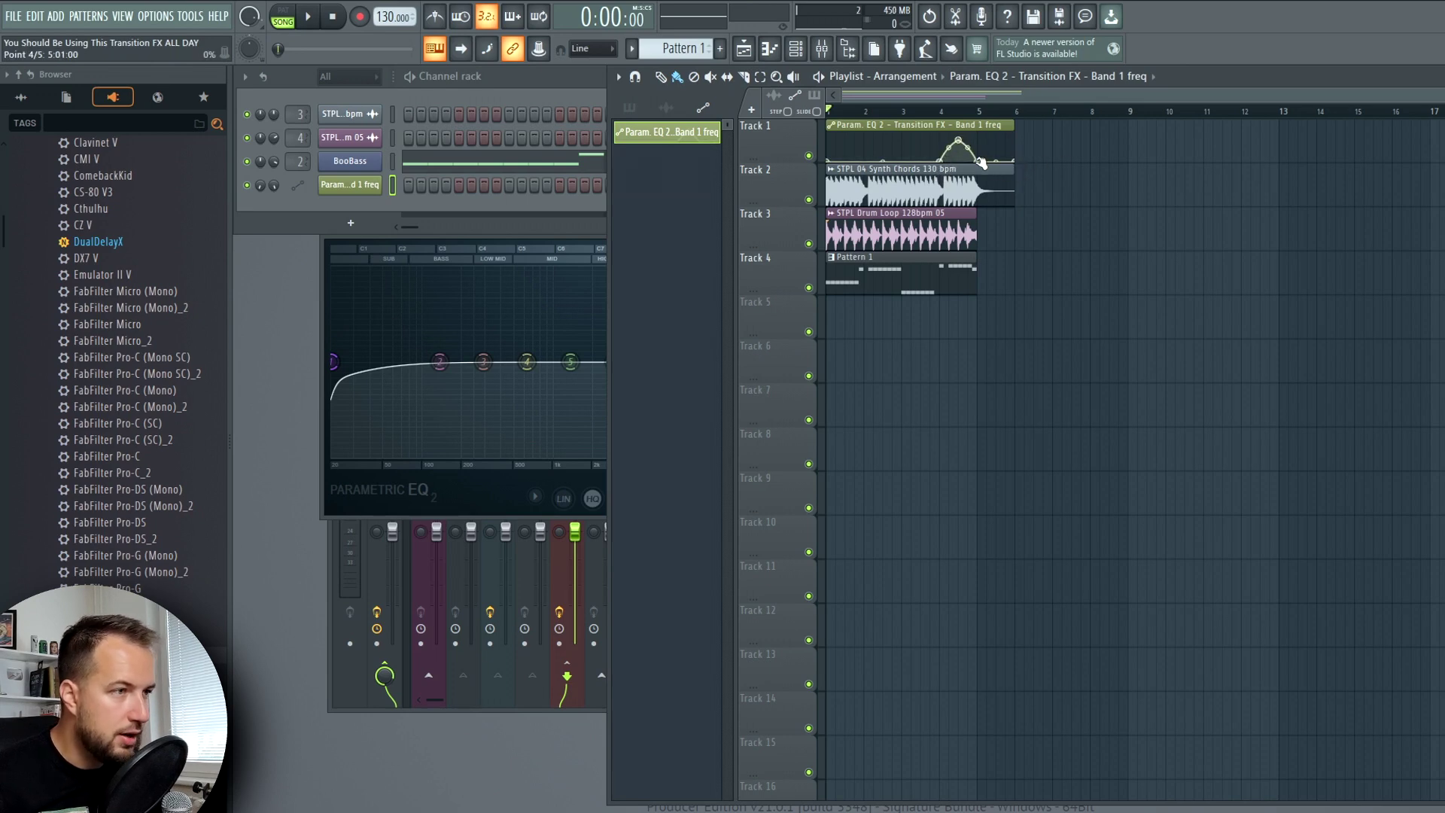
Play the arrangement from bar 3 to hear the high-pass filter sweep.
{"action": "left_click", "coordinate": [903, 111]}
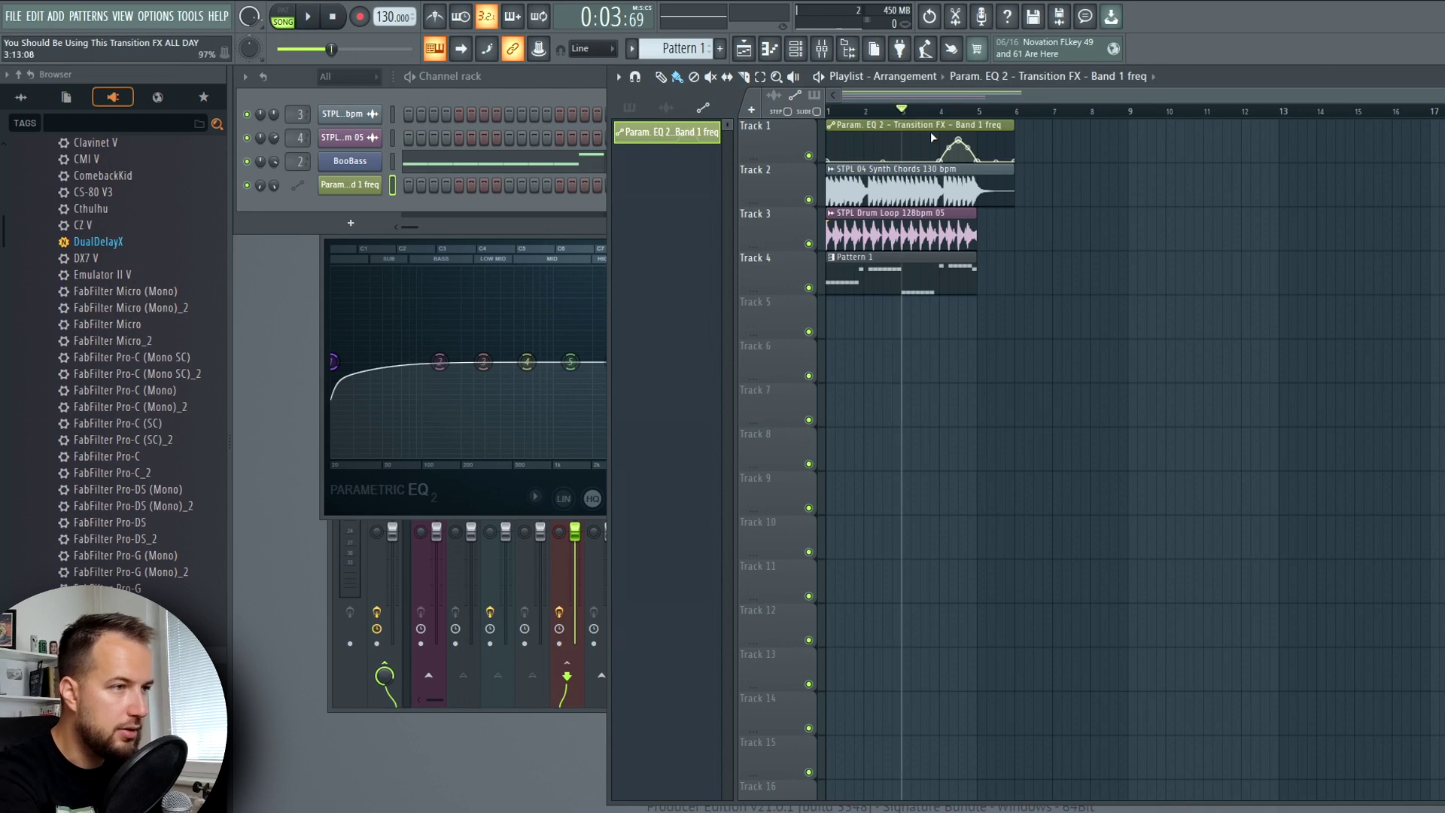
{"action": "key", "text": "space"}
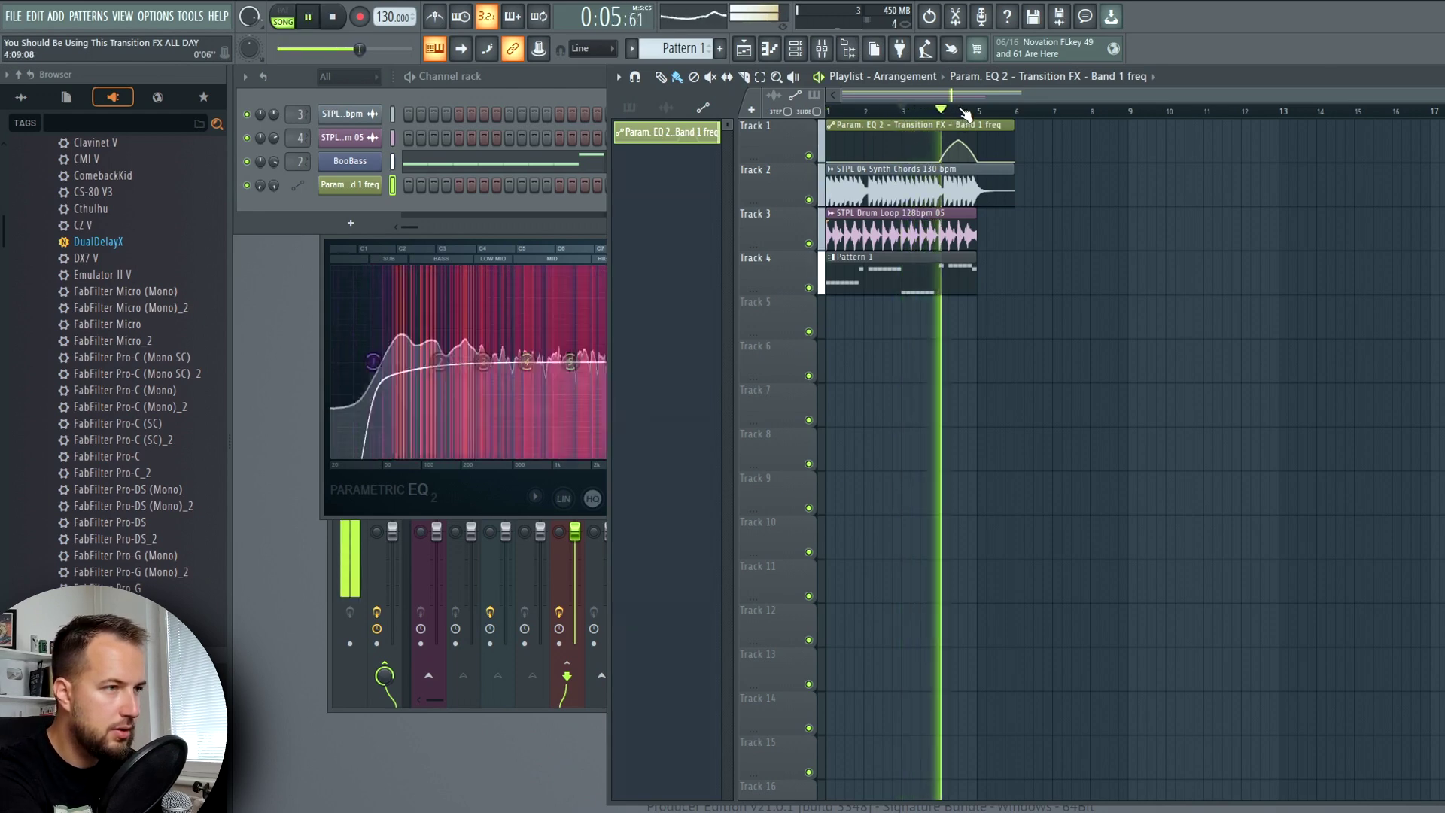
{"action": "key", "text": "space"}
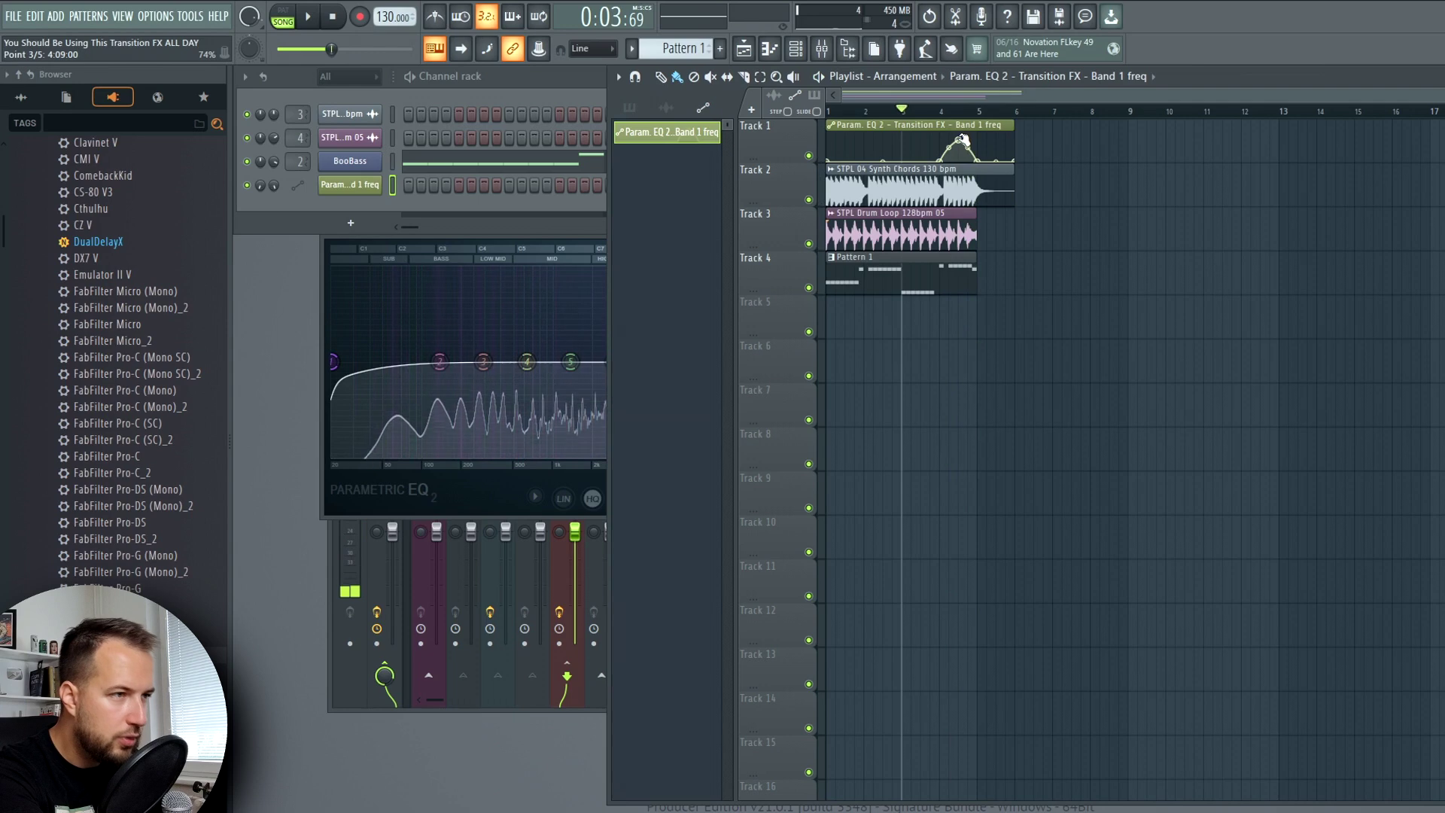
{"action": "key", "text": "space"}
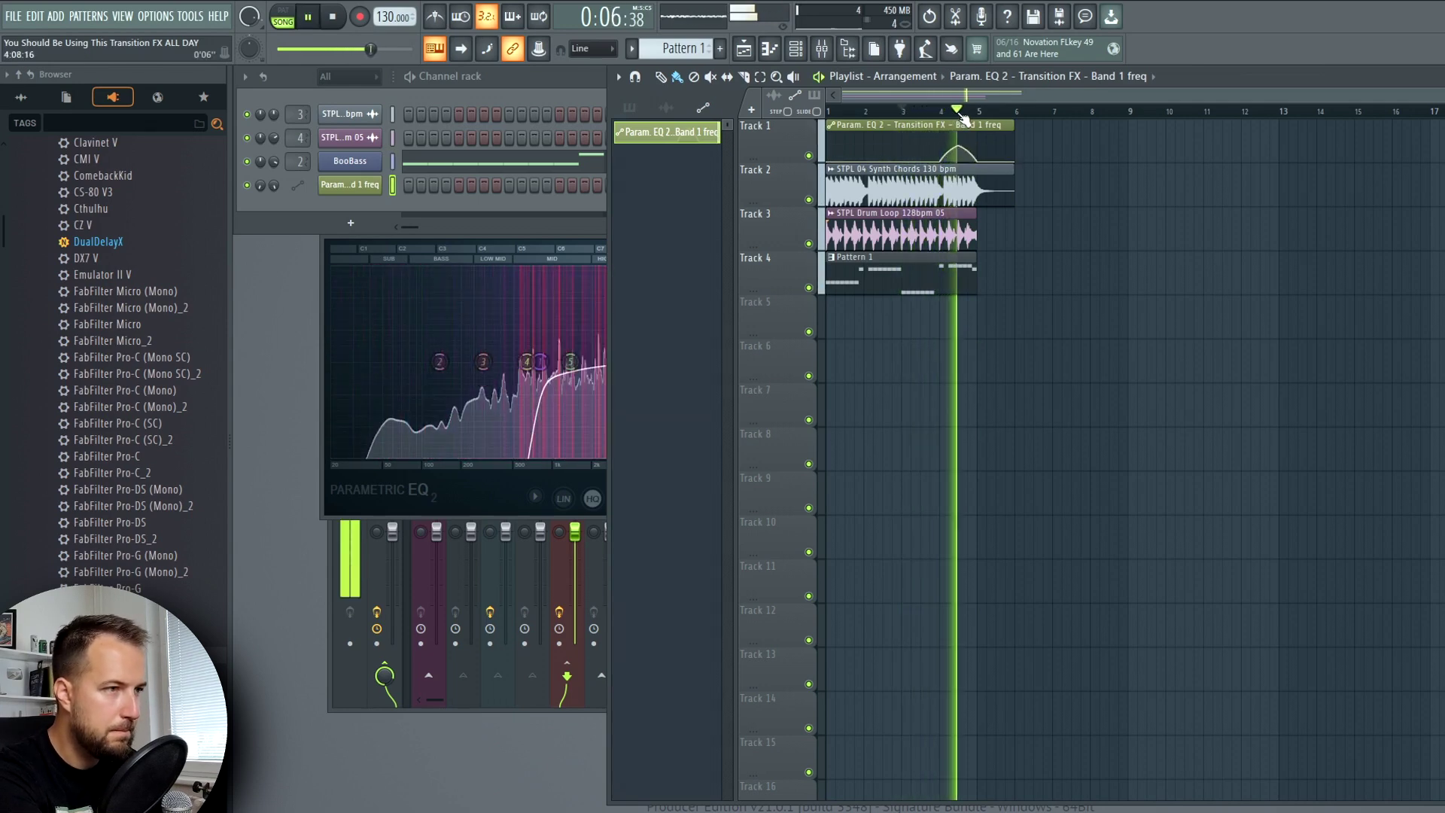
{"action": "key", "text": "space"}
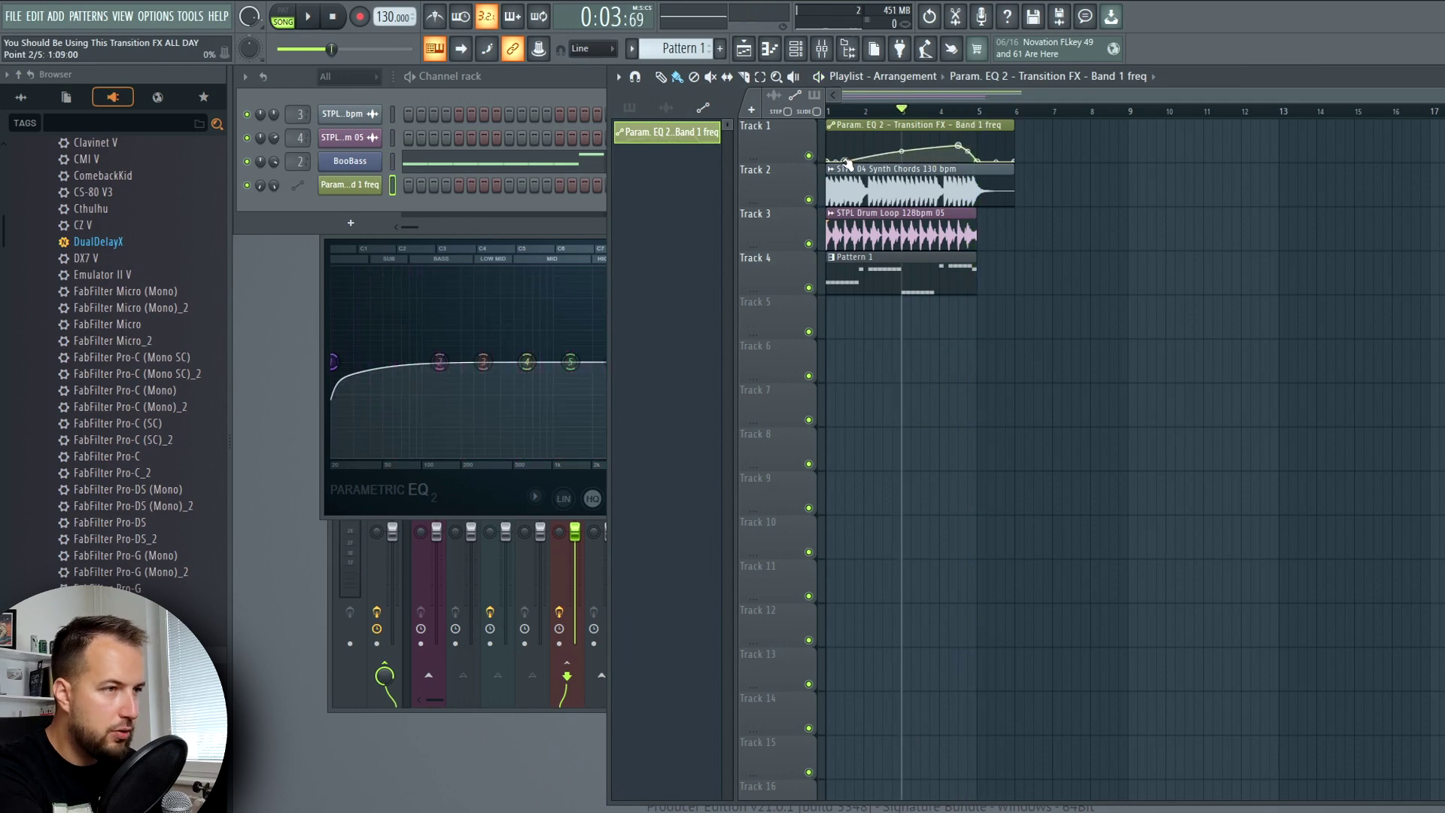
Start the filter automation's rise near the beginning of bar 1 for a long sweep, and play from the song start.
{"action": "left_click_drag", "start_coordinate": [848, 162], "coordinate": [823, 156]}
{"action": "left_click", "coordinate": [833, 113]}
{"action": "key", "text": "space"}
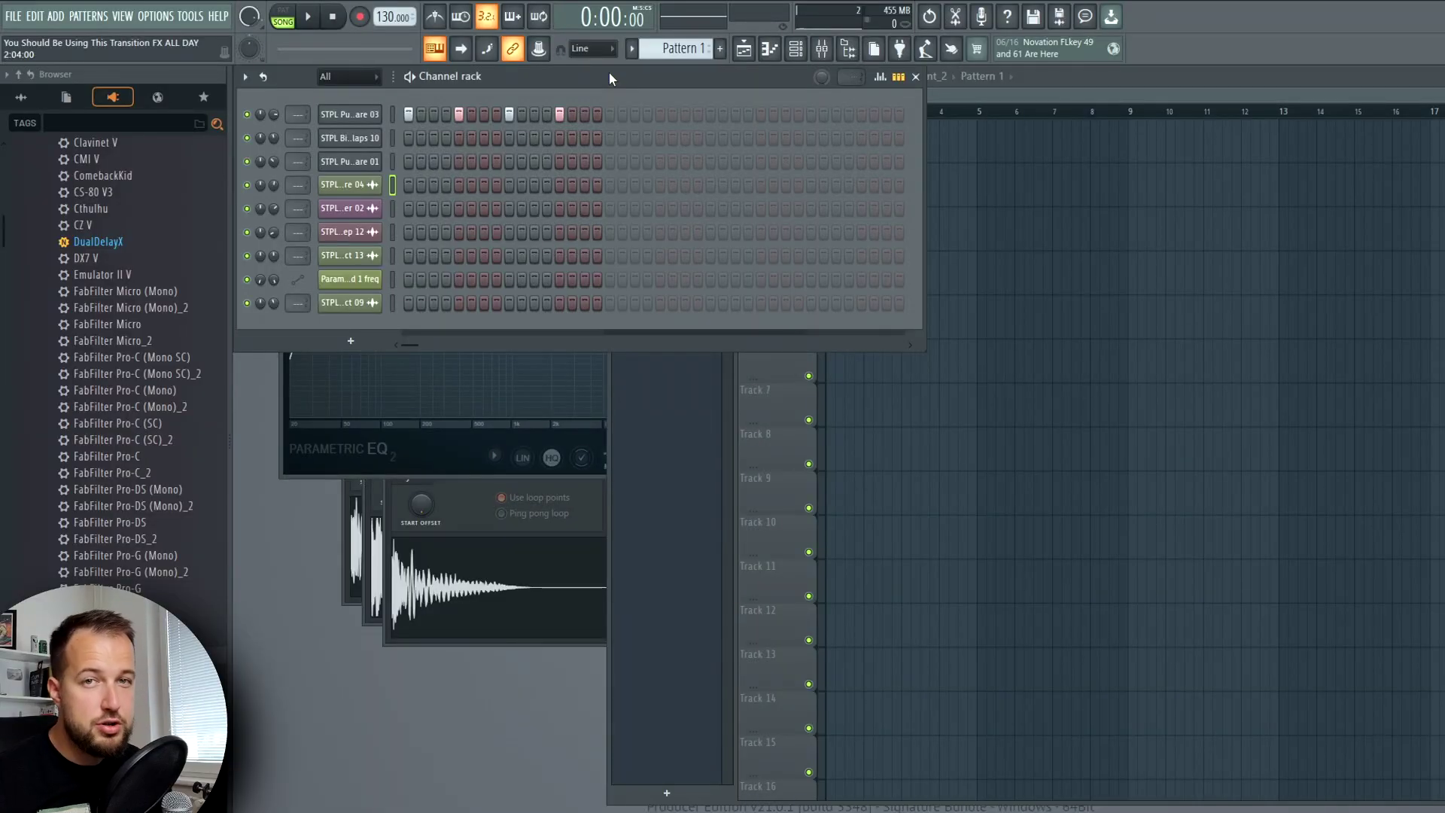
Preview the STPL Punchy Snare 03 and STPL Big Claps 10 samples, open STPL Punchy Snare 01, and return to the playlist.
{"action": "left_click", "coordinate": [349, 114]}
{"action": "left_click", "coordinate": [484, 532]}
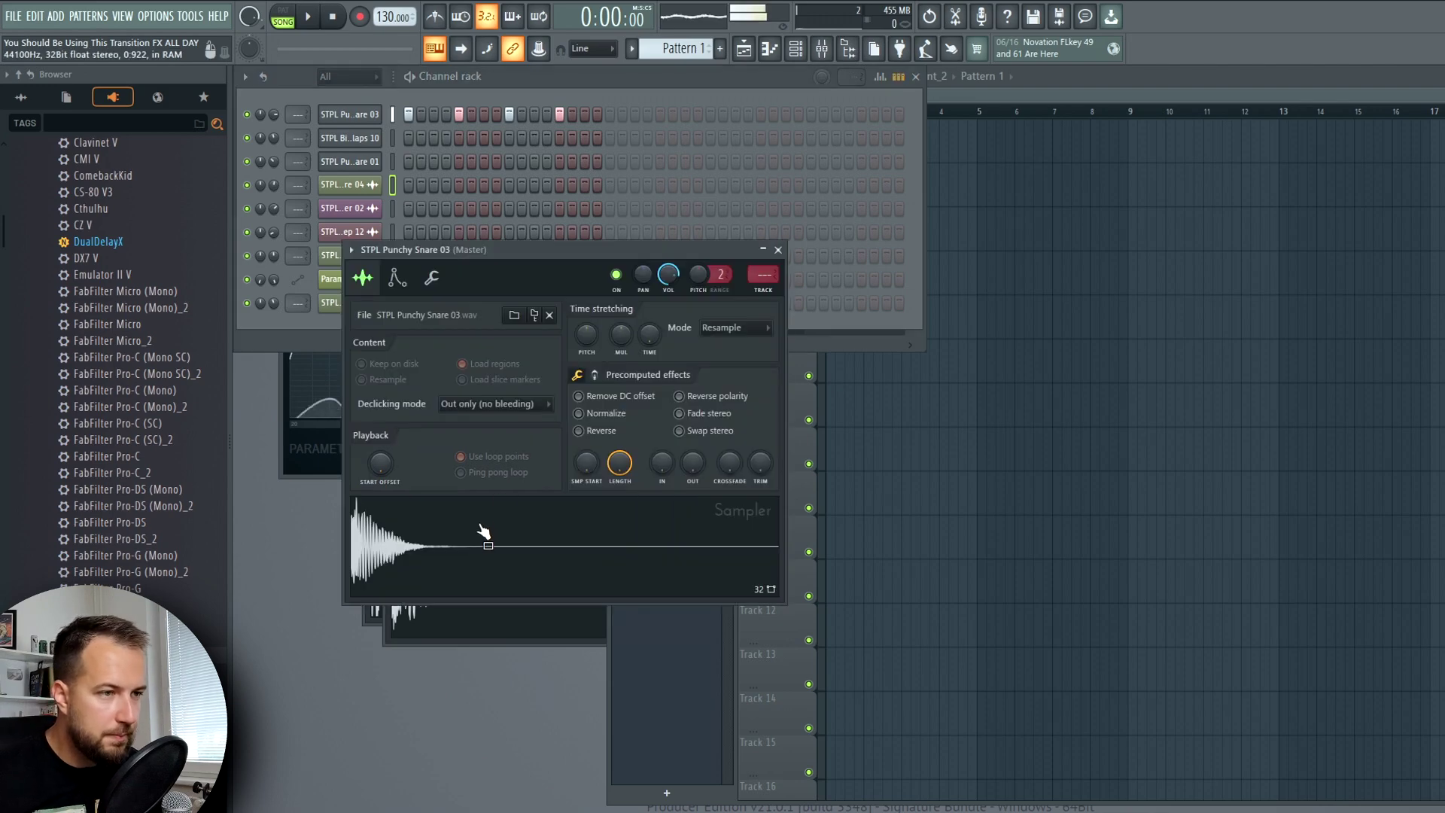
{"action": "key", "text": "Down"}
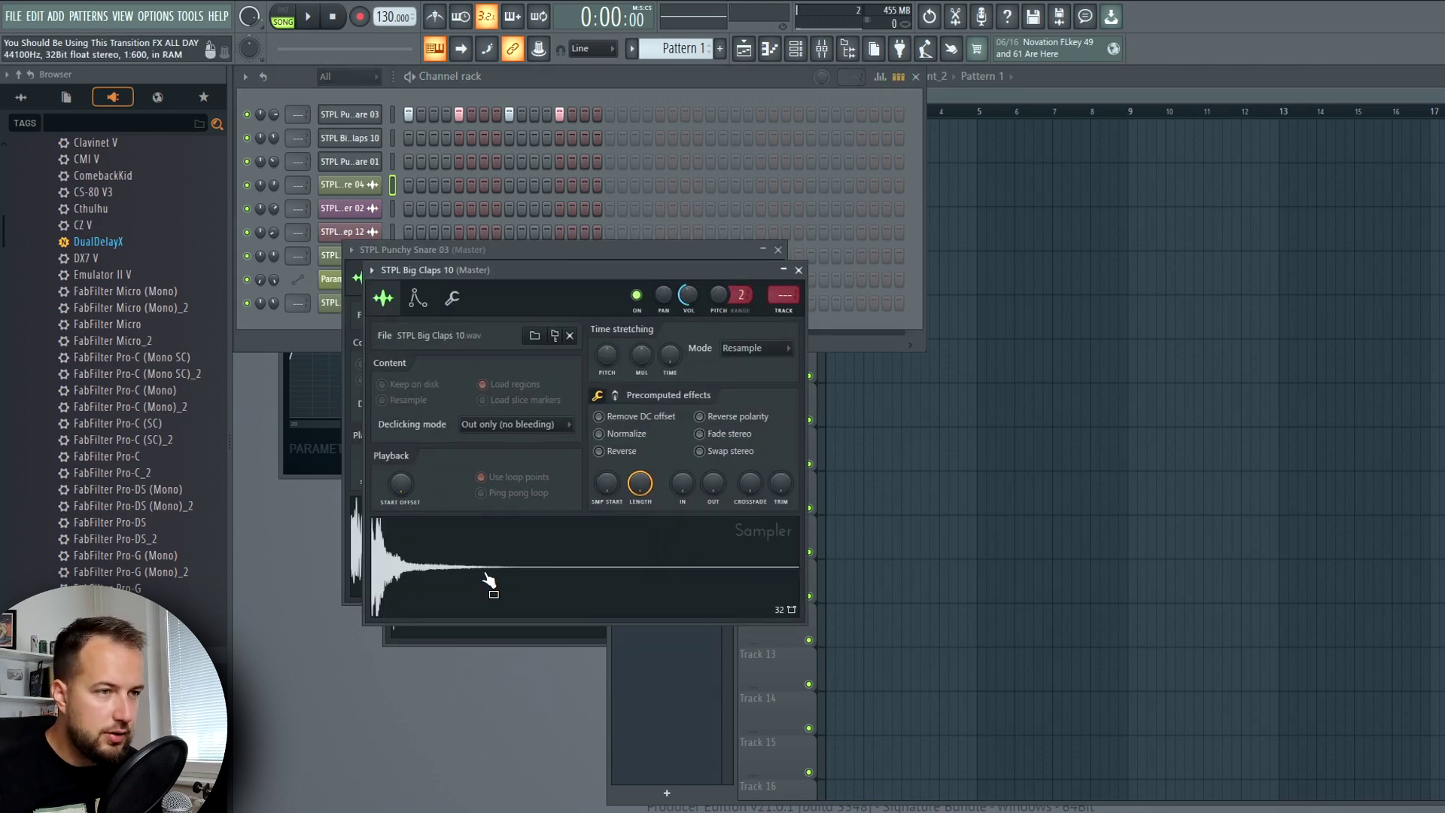
{"action": "left_click", "coordinate": [487, 569]}
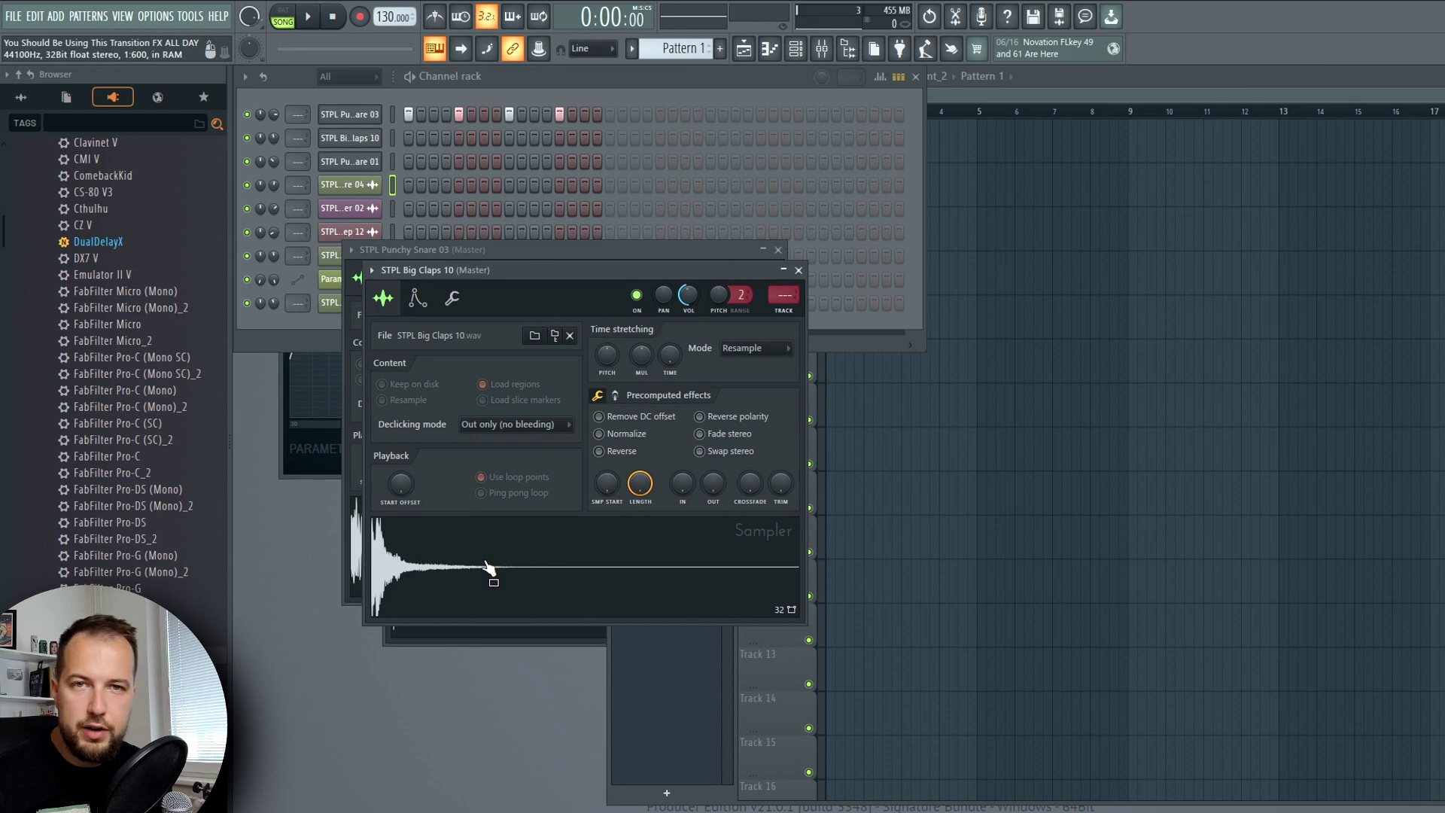
{"action": "key", "text": "Down"}
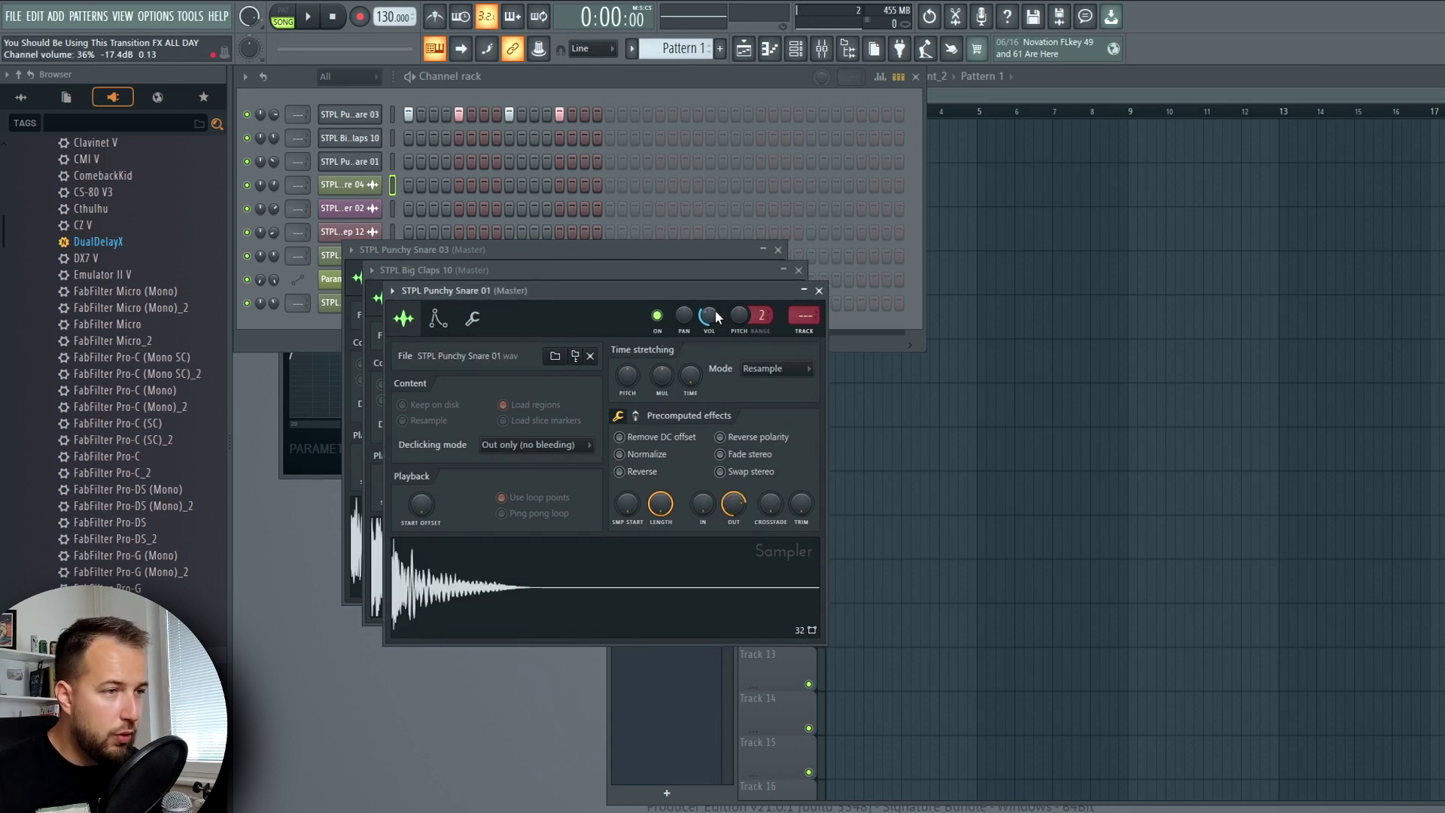
{"action": "left_click", "coordinate": [1049, 83]}
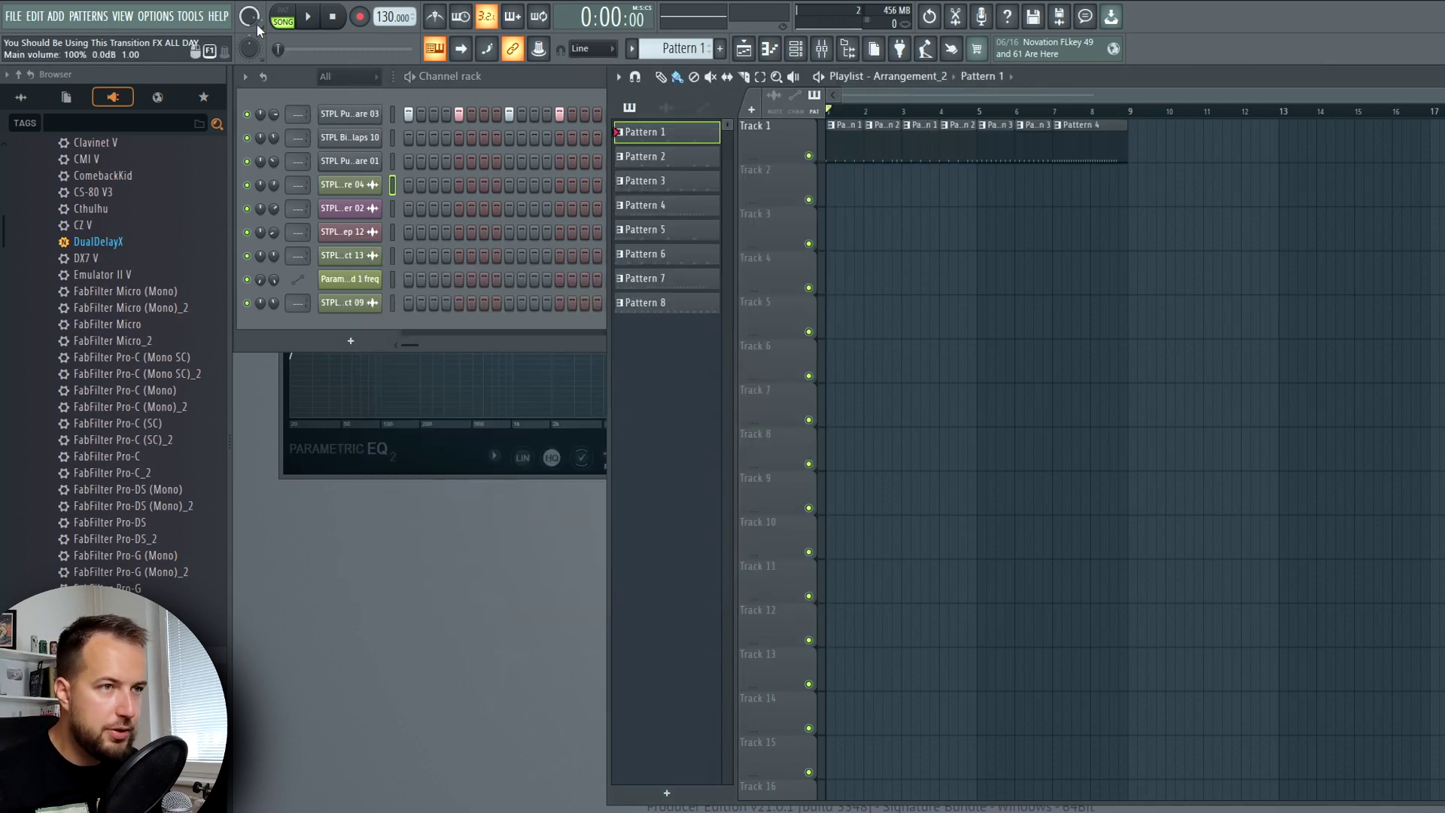
Fill every fourth step of the STPL Punchy Snare 03 channel in Pattern 1 and play the pattern.
{"action": "right_click", "coordinate": [373, 113]}
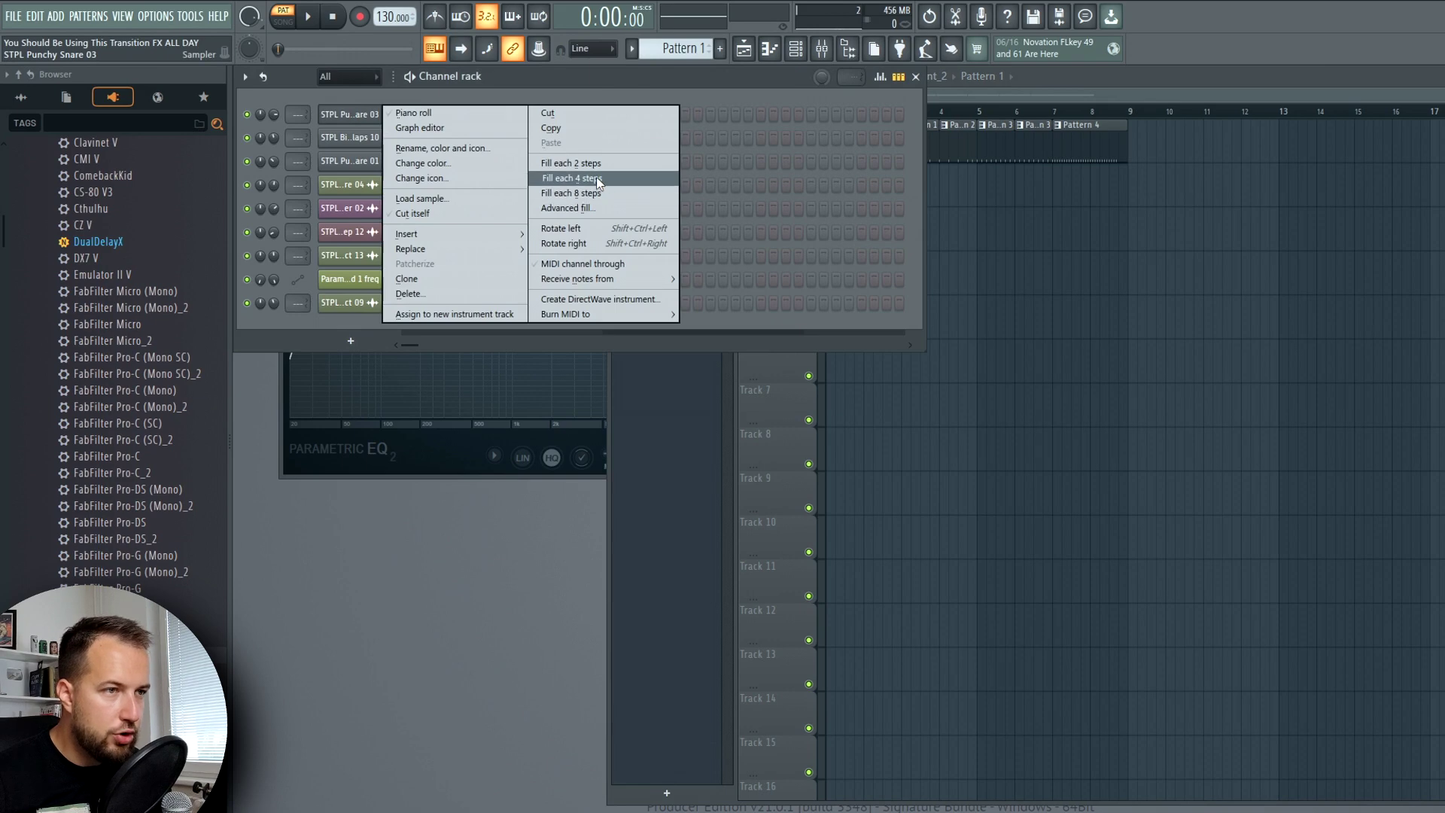
{"action": "left_click", "coordinate": [596, 178]}
{"action": "key", "text": "space"}
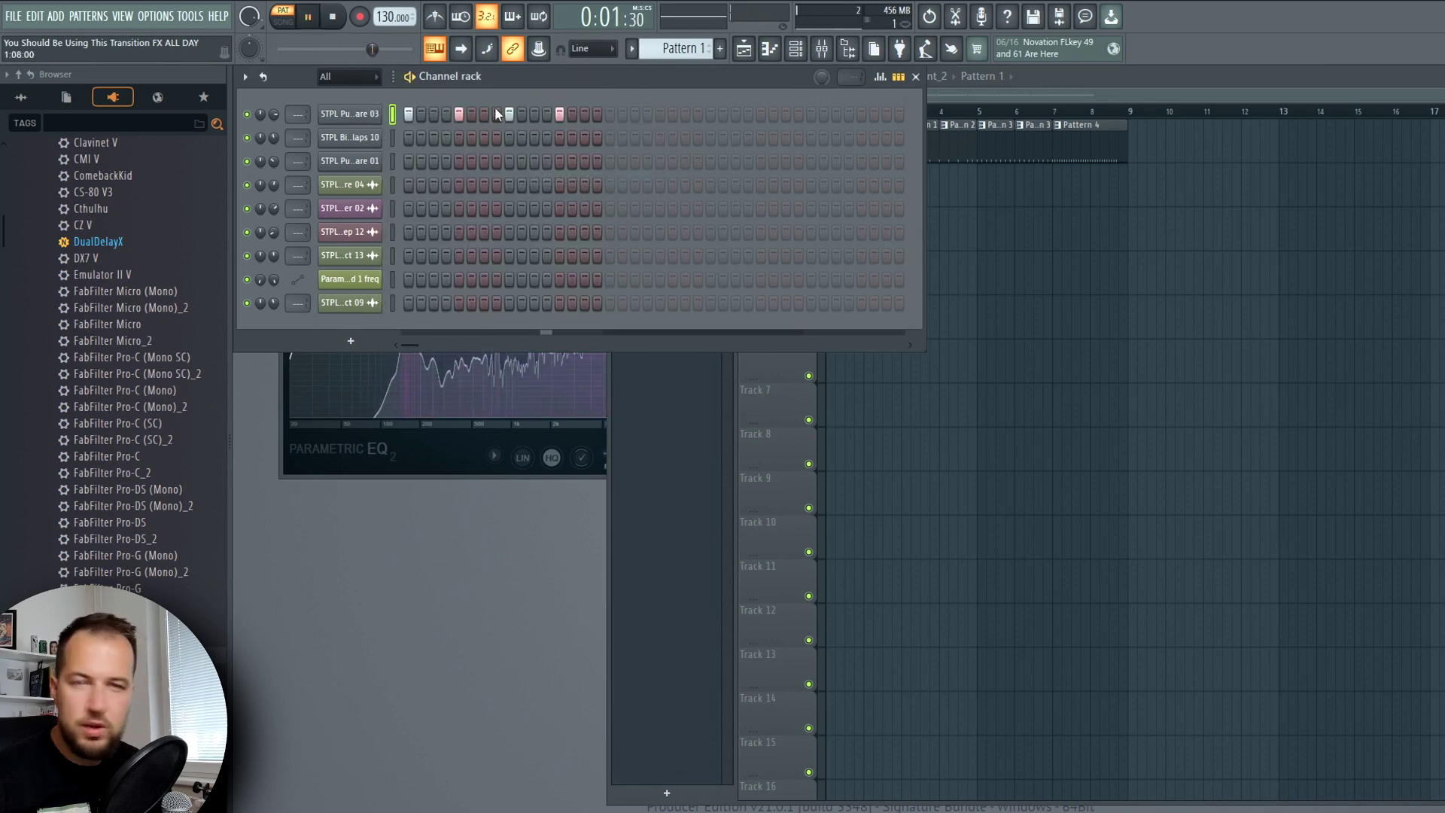
{"action": "key", "text": "space"}
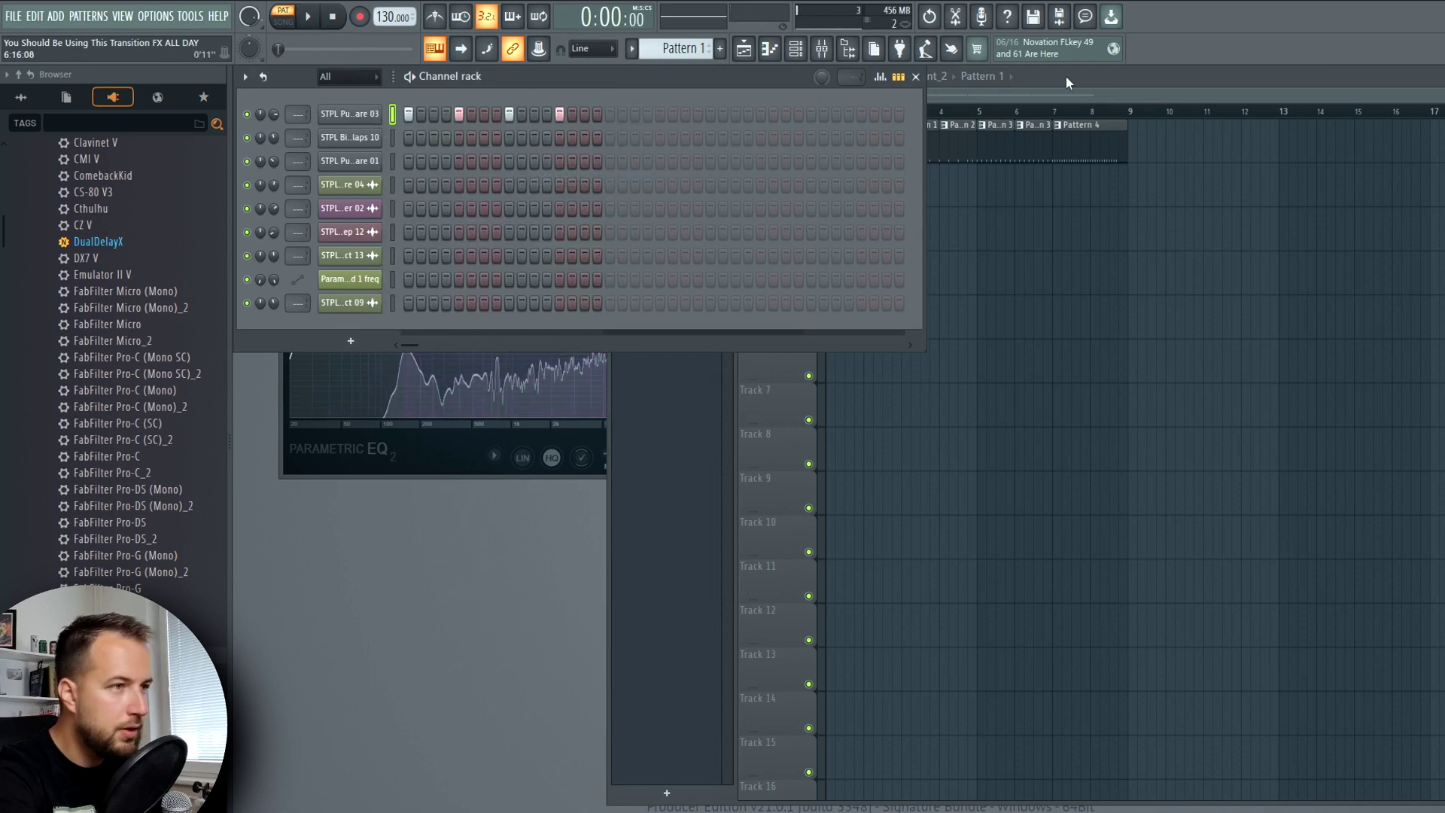
Play Pattern 2 on its own and examine the step velocities of its STPL Punchy Snare 03 channel.
{"action": "left_click", "coordinate": [1066, 77]}
{"action": "left_click", "coordinate": [616, 113]}
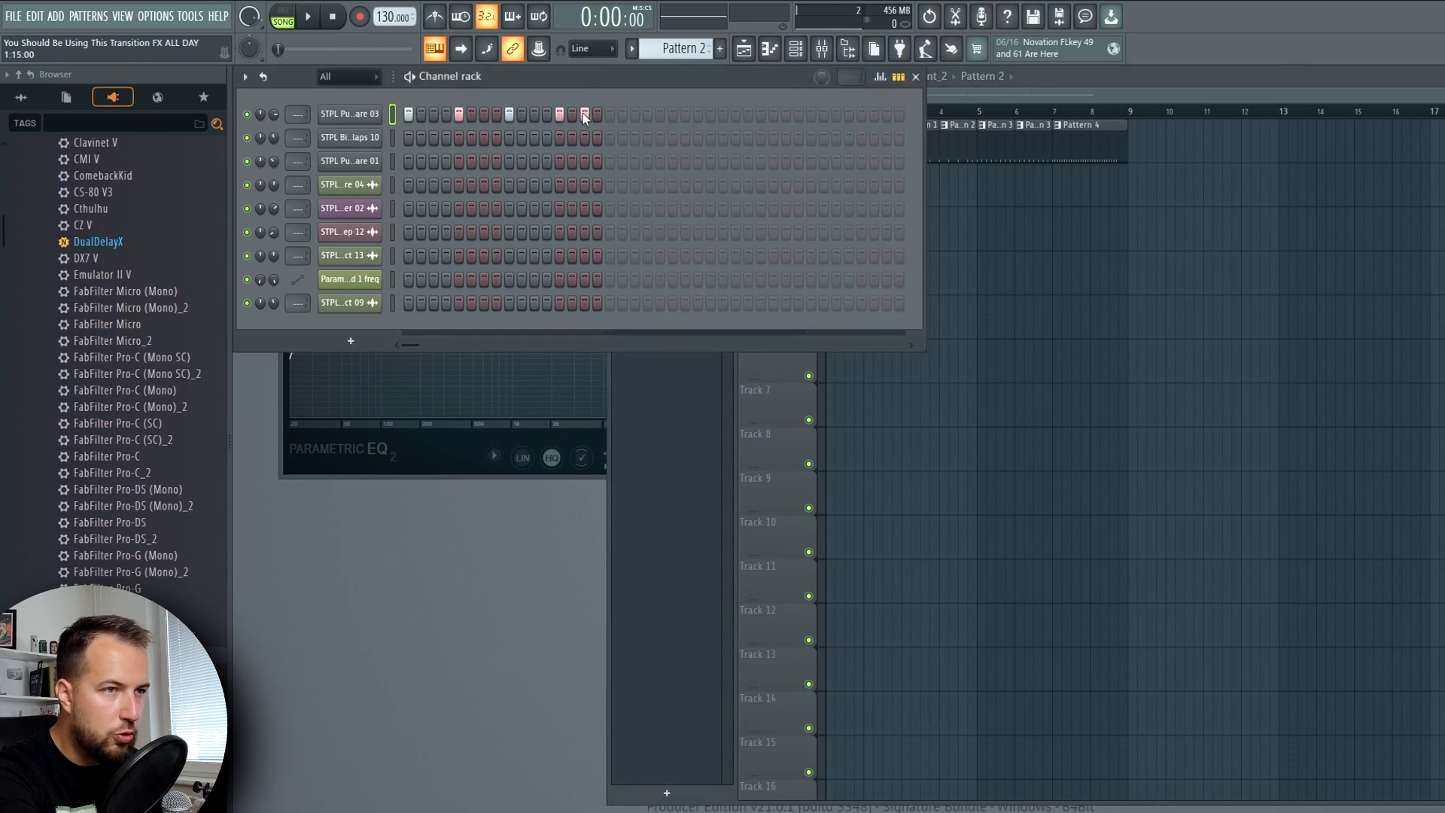
{"action": "key", "text": "l"}
{"action": "key", "text": "space"}
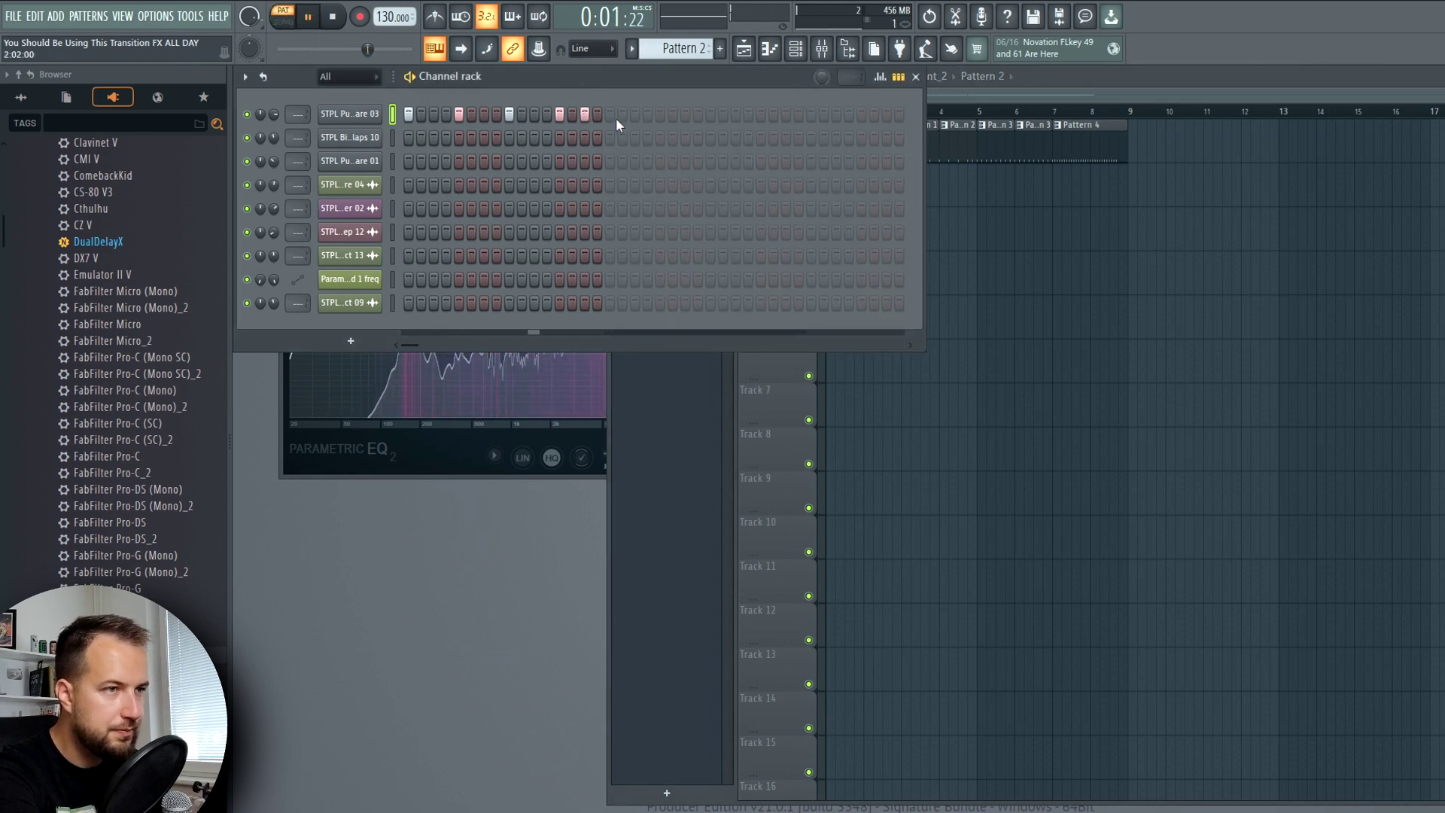
{"action": "key", "text": "space"}
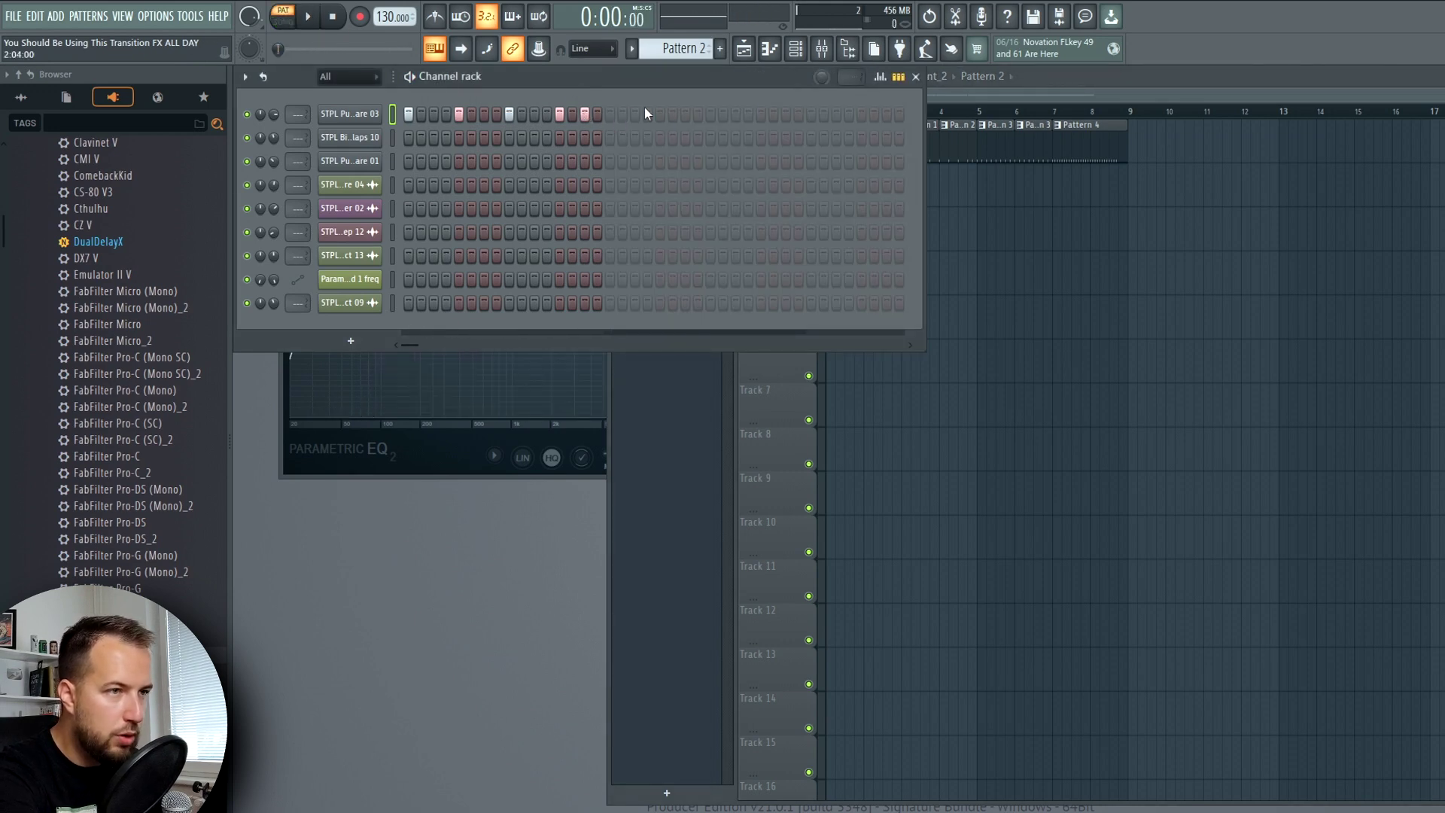
{"action": "left_click", "coordinate": [881, 77]}
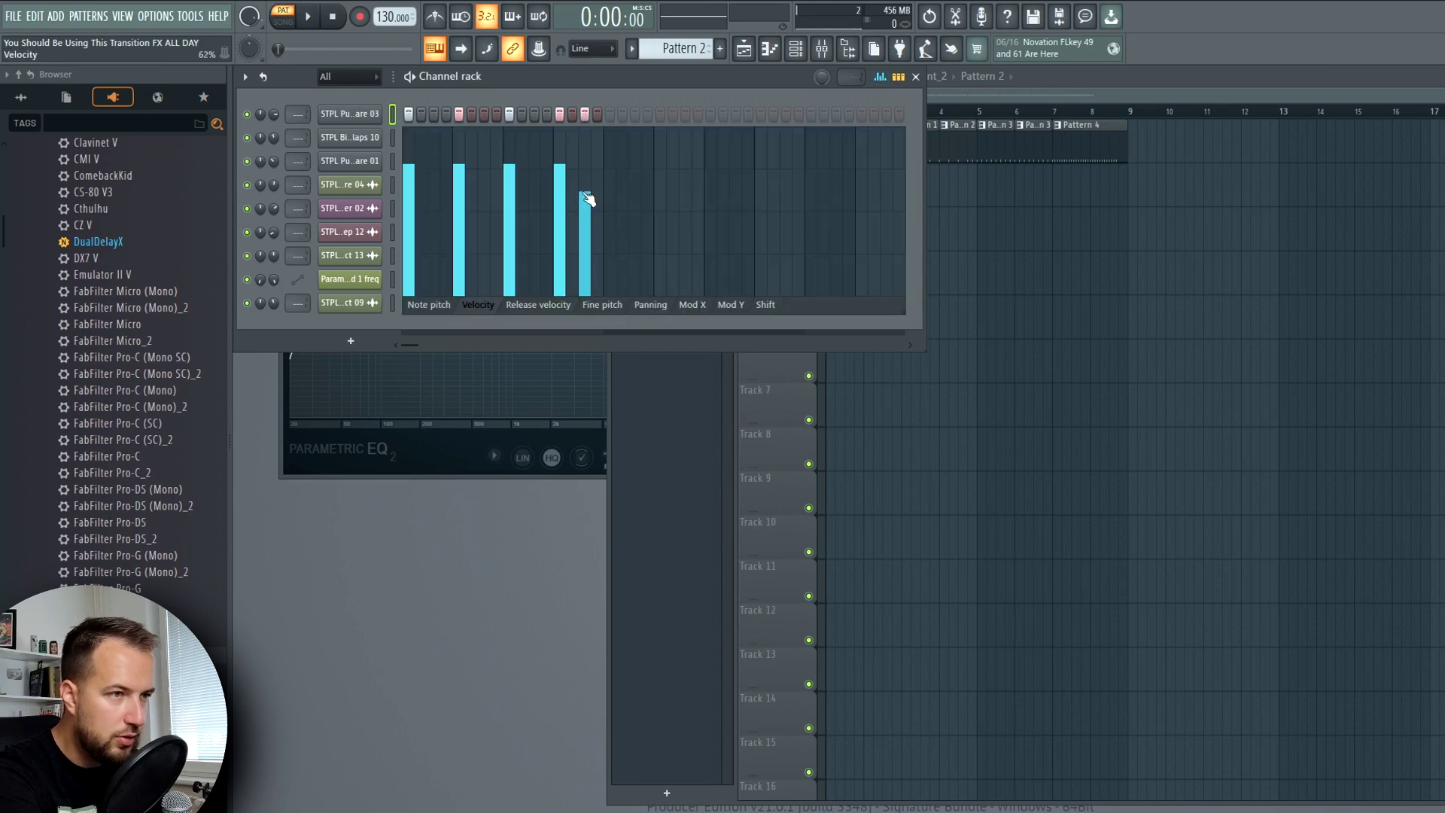
Play the snare build-up arrangement in the playlist from the start to hear Patterns 1 and 2 alternating.
{"action": "key", "text": "F5"}
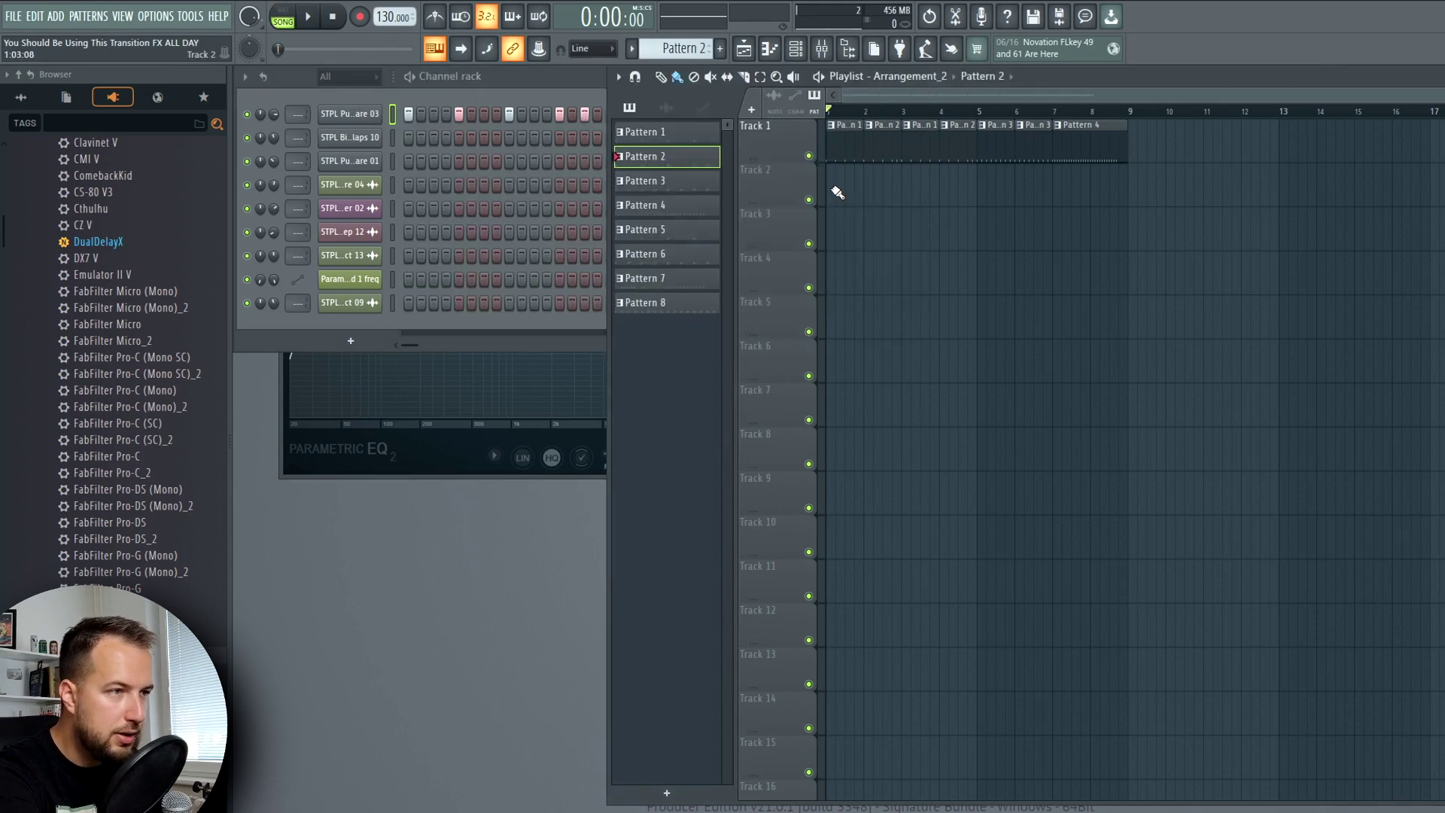
{"action": "key", "text": "space"}
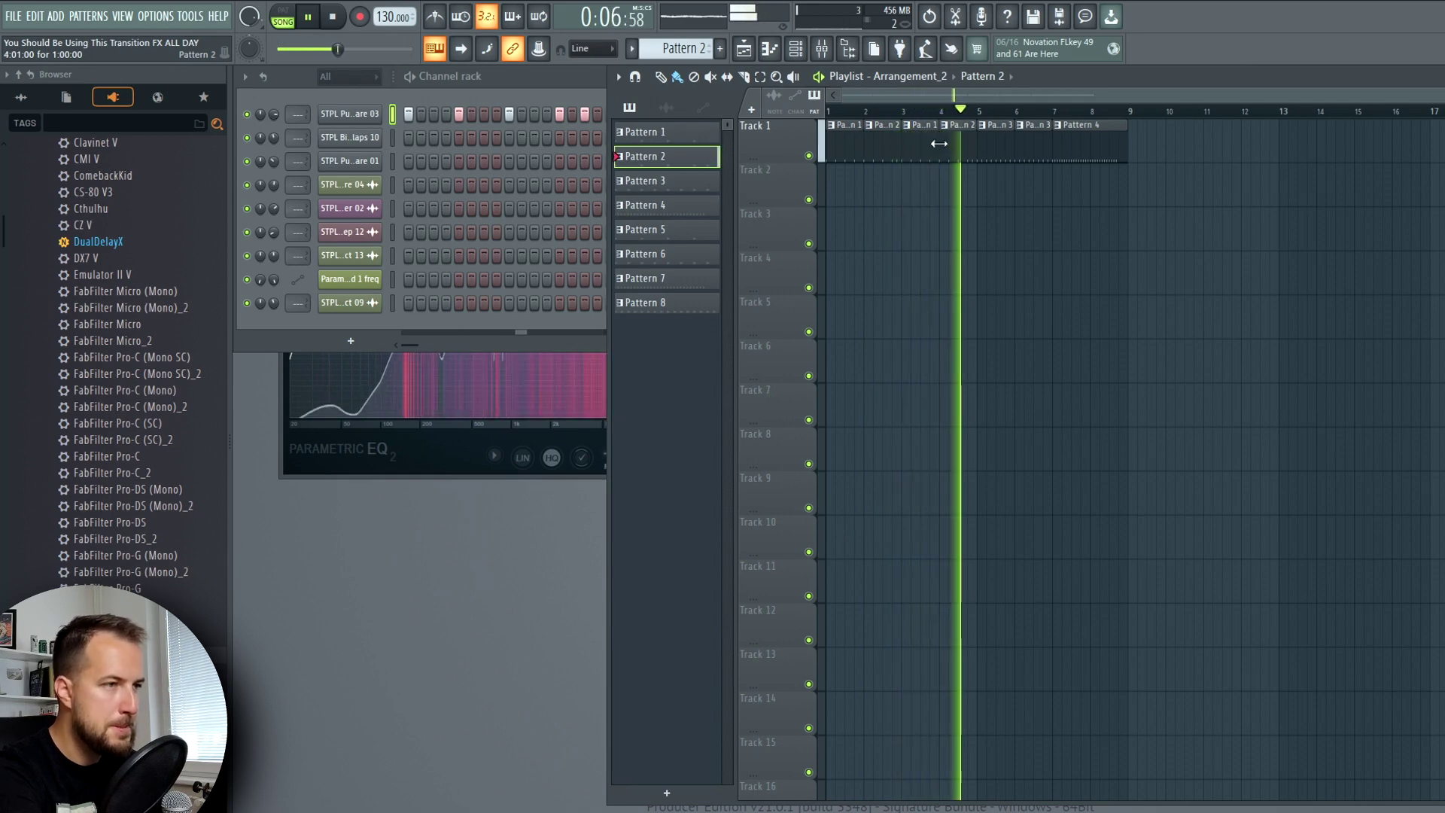
{"action": "key", "text": "space"}
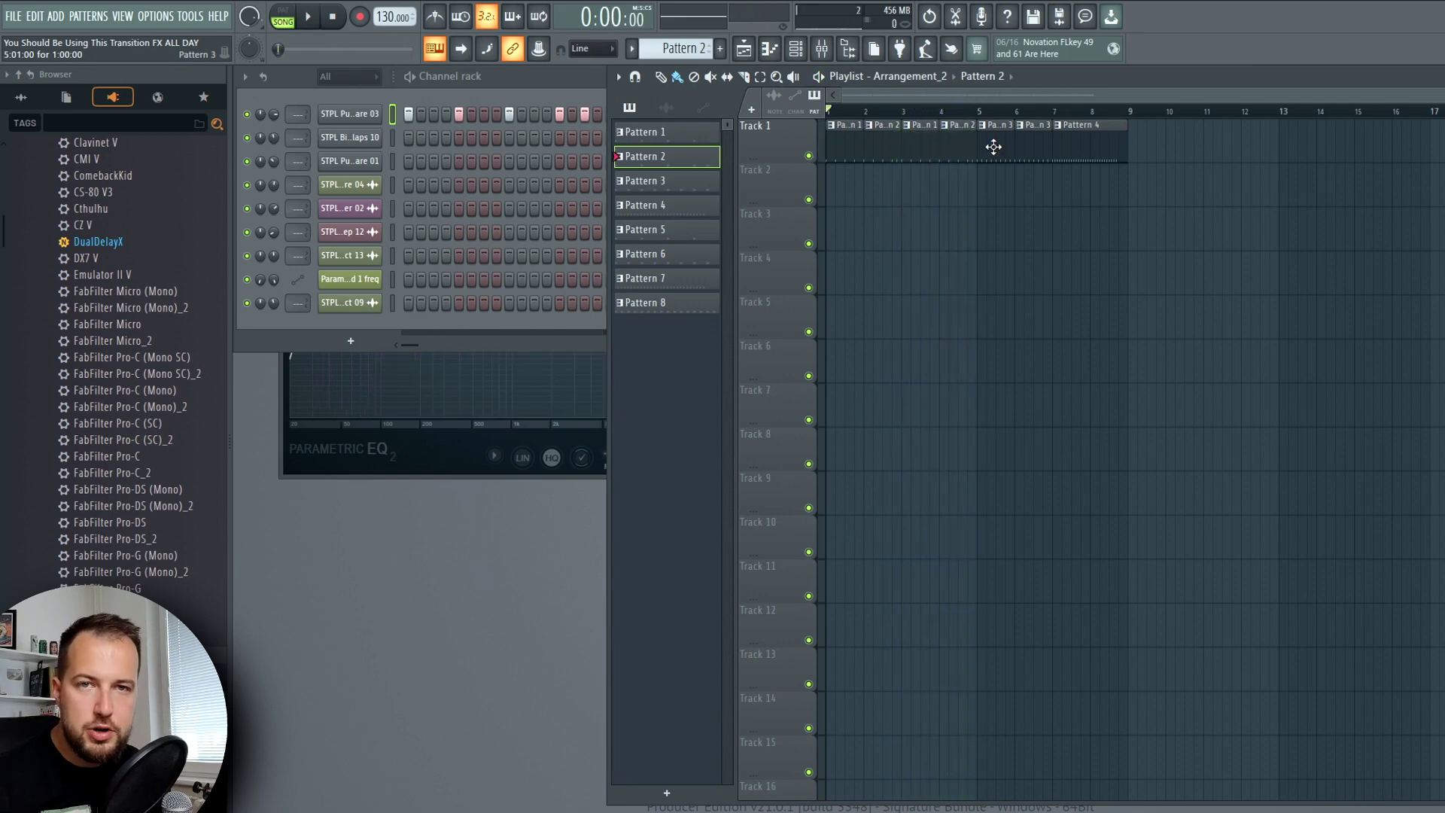
Fill every second step of the STPL Punchy Snare 03 channel in Pattern 3, show its step velocities and play the pattern.
{"action": "right_click", "coordinate": [376, 113]}
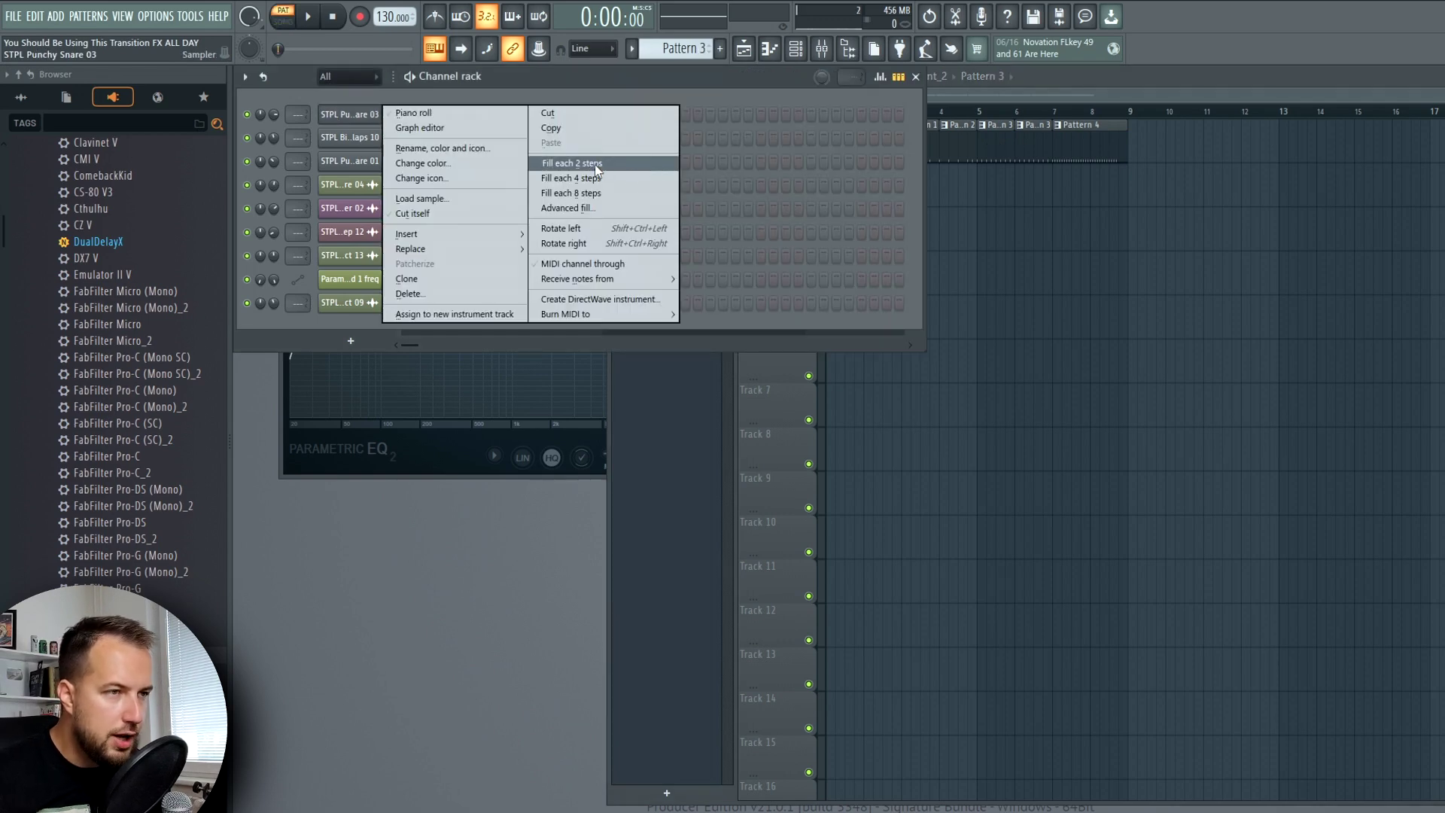
{"action": "left_click", "coordinate": [603, 165]}
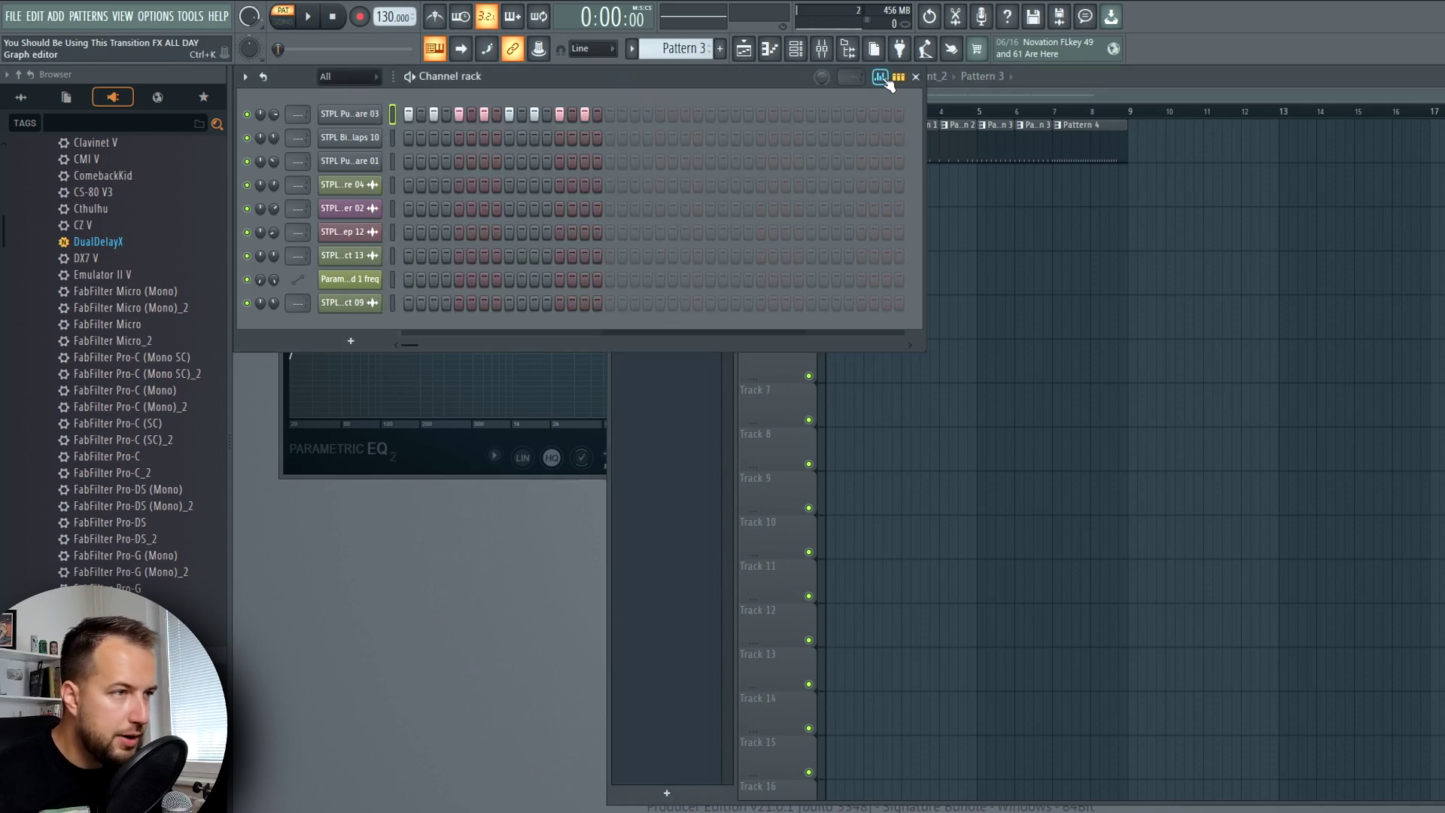
{"action": "left_click", "coordinate": [881, 78]}
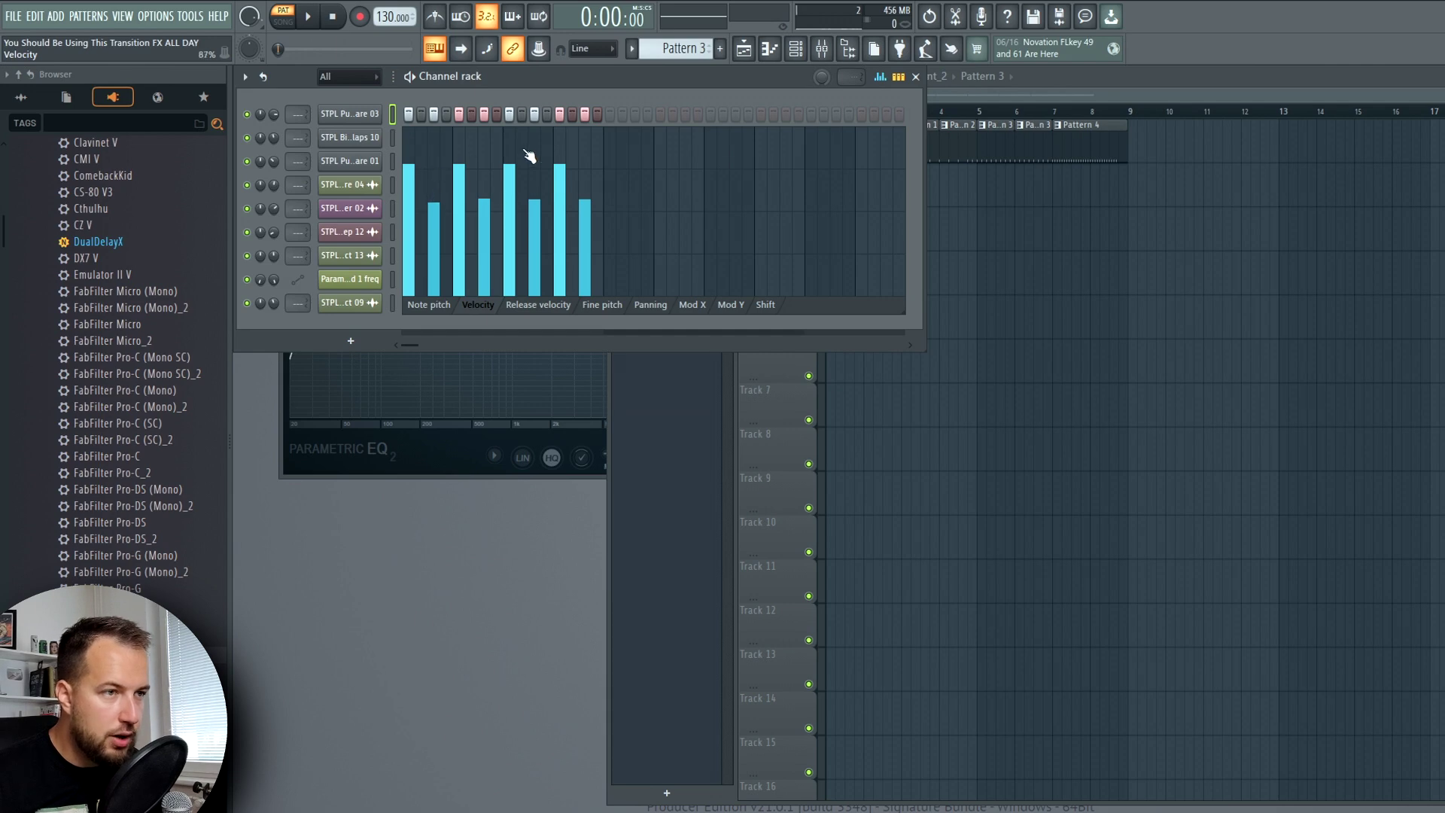
{"action": "left_click", "coordinate": [325, 16]}
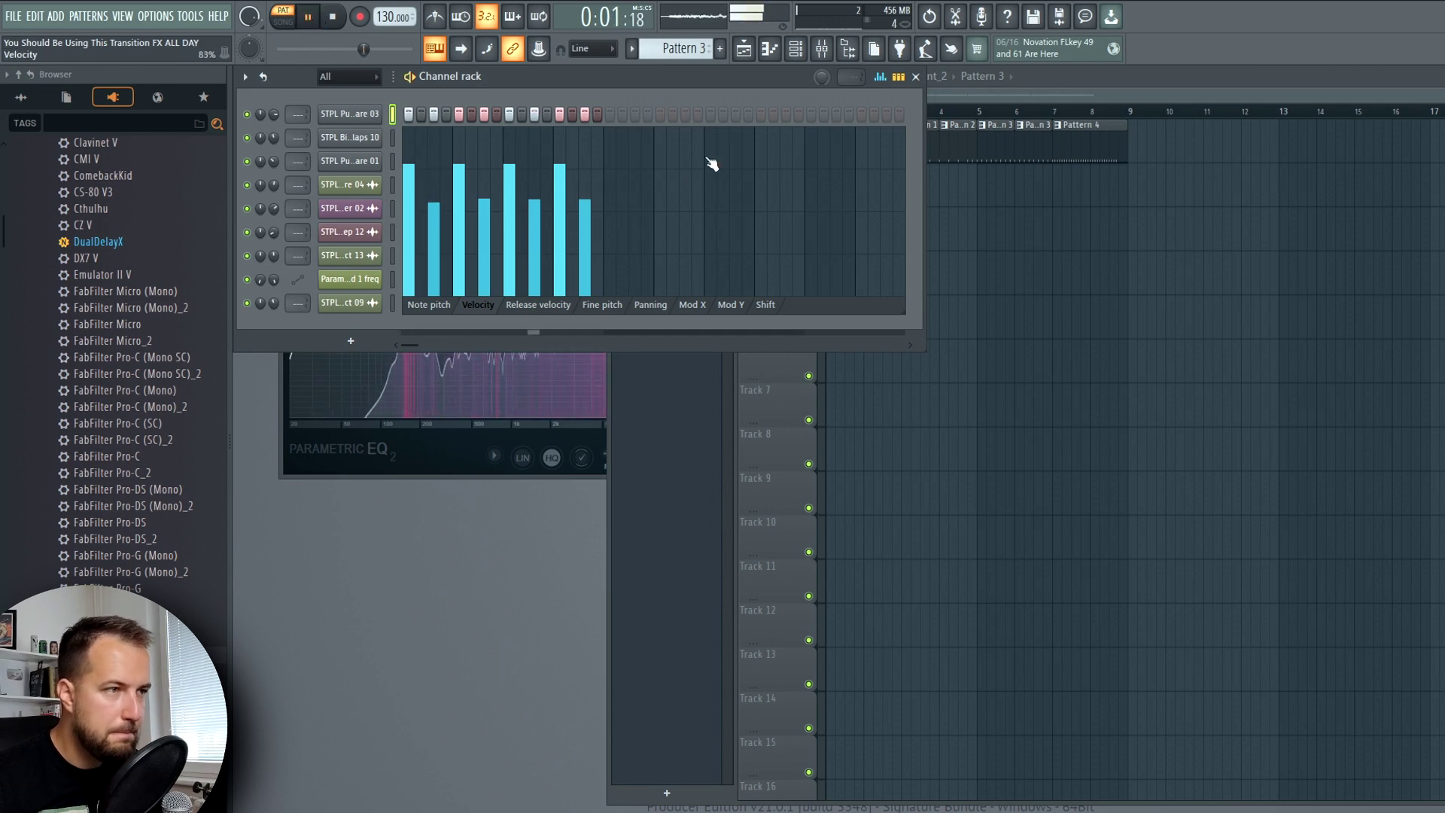
Play Pattern 4 on its own and examine the velocity and fine pitch graphs of its STPL Punchy Snare 03 steps.
{"action": "left_click_drag", "start_coordinate": [1016, 112], "coordinate": [1052, 113]}
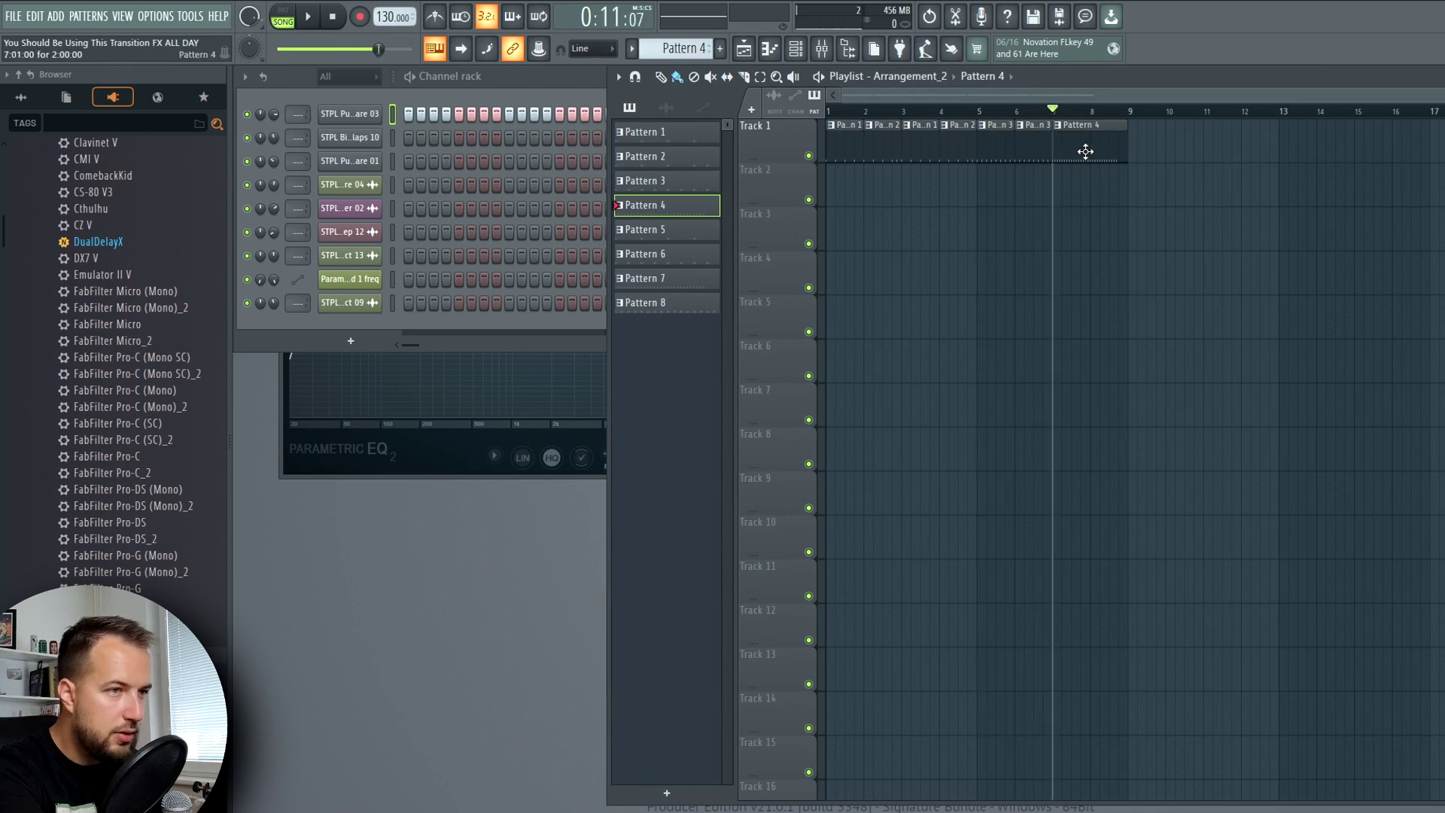
{"action": "key", "text": "F6"}
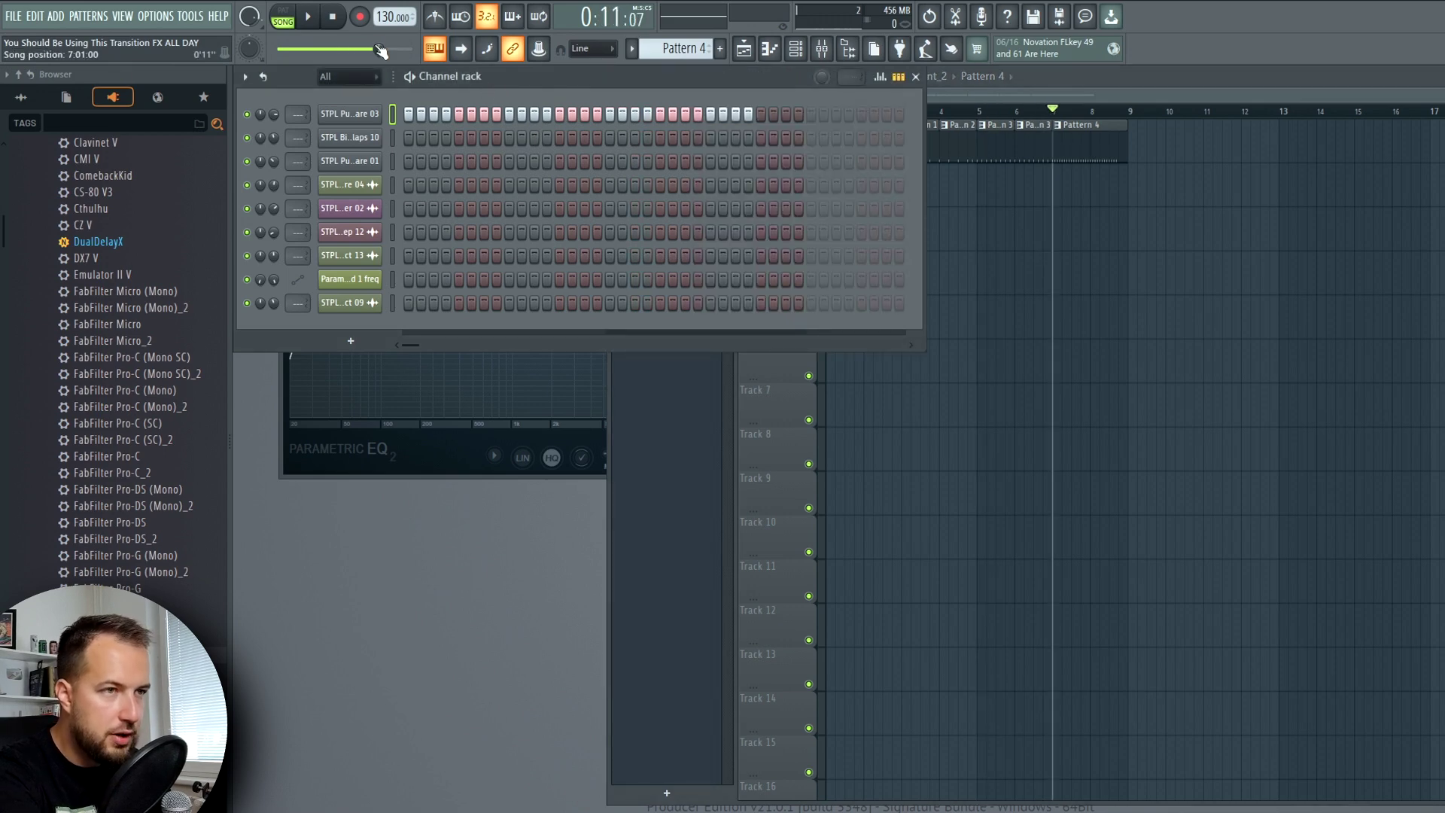
{"action": "key", "text": "space"}
{"action": "key", "text": "l"}
{"action": "left_click", "coordinate": [880, 78]}
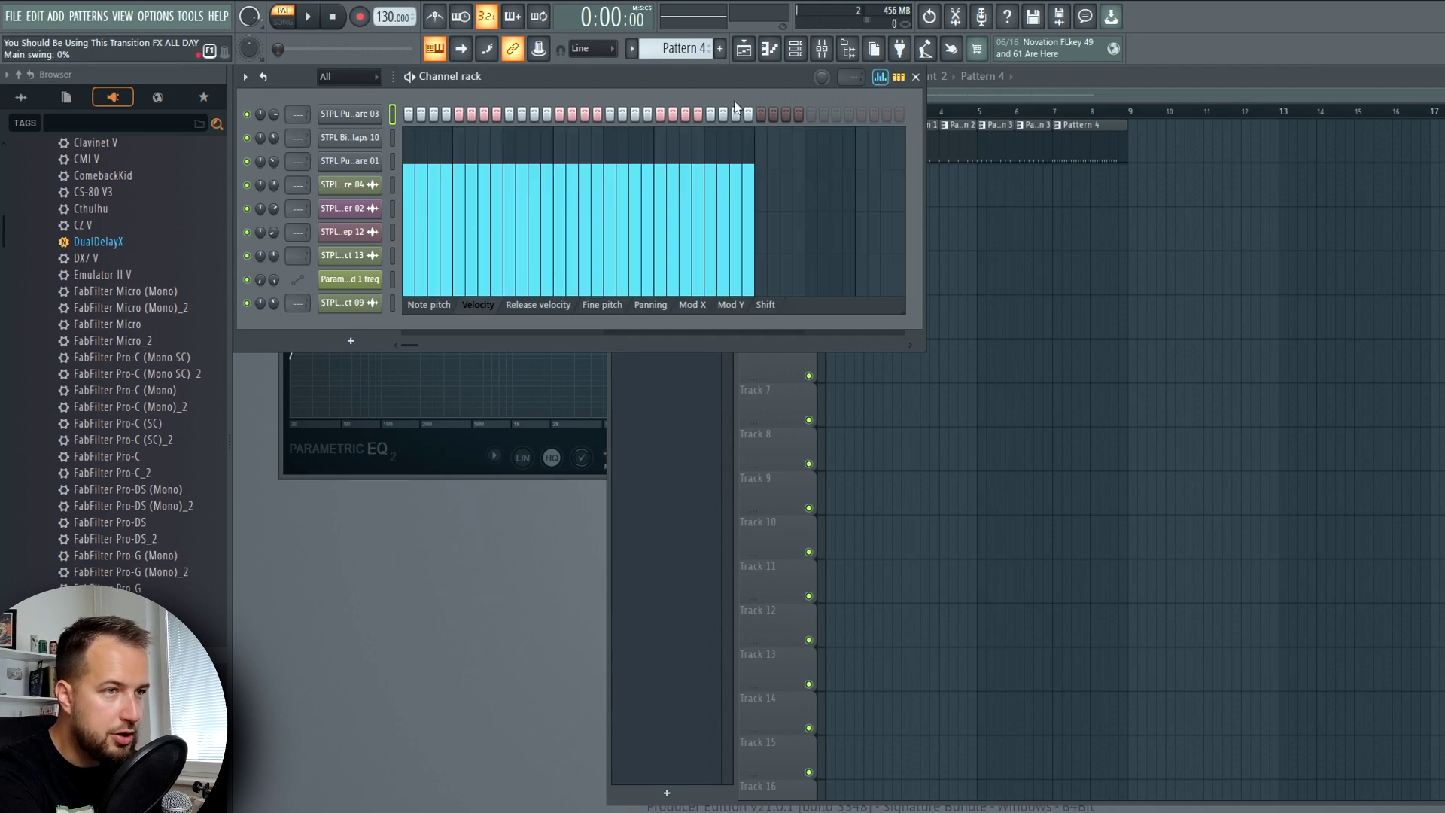
{"action": "left_click", "coordinate": [602, 305]}
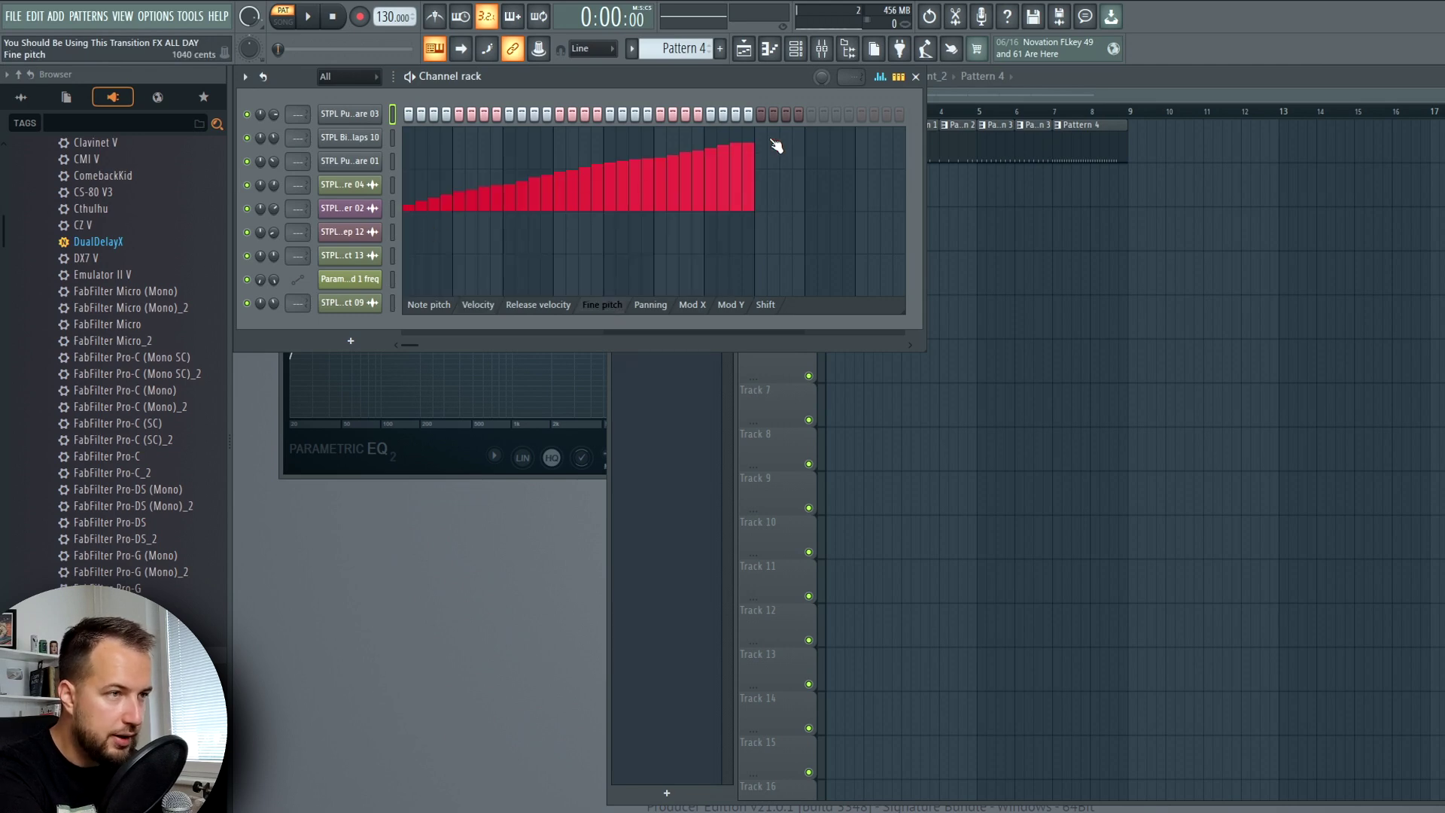
Play the later part of the snare build-up arrangement in the playlist through Pattern 4.
{"action": "left_click", "coordinate": [952, 113]}
{"action": "left_click", "coordinate": [1046, 113]}
{"action": "key", "text": "space"}
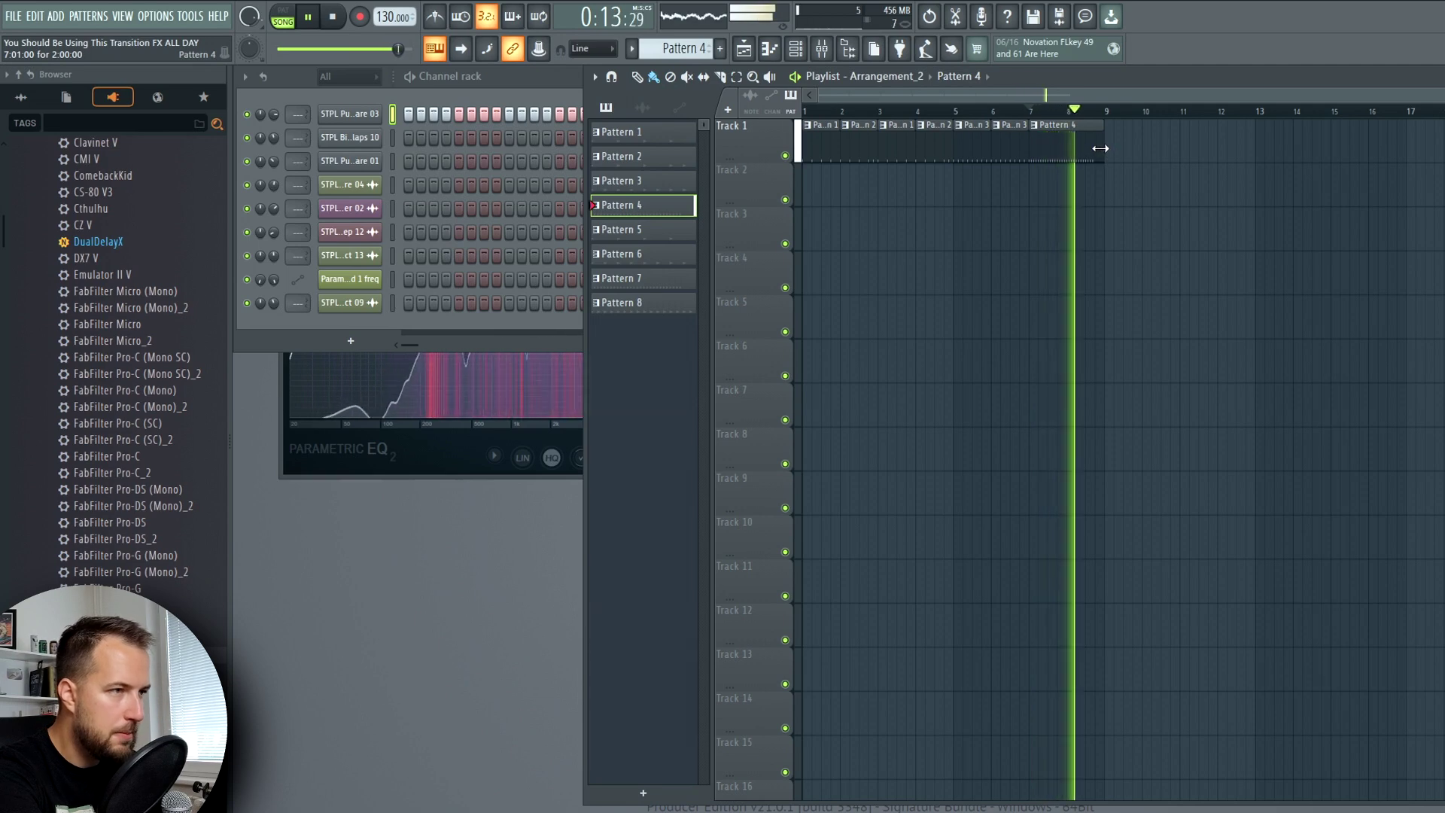
{"action": "key", "text": "space"}
{"action": "scroll", "coordinate": [1105, 127], "scroll_direction": "up", "scroll_amount": 3}
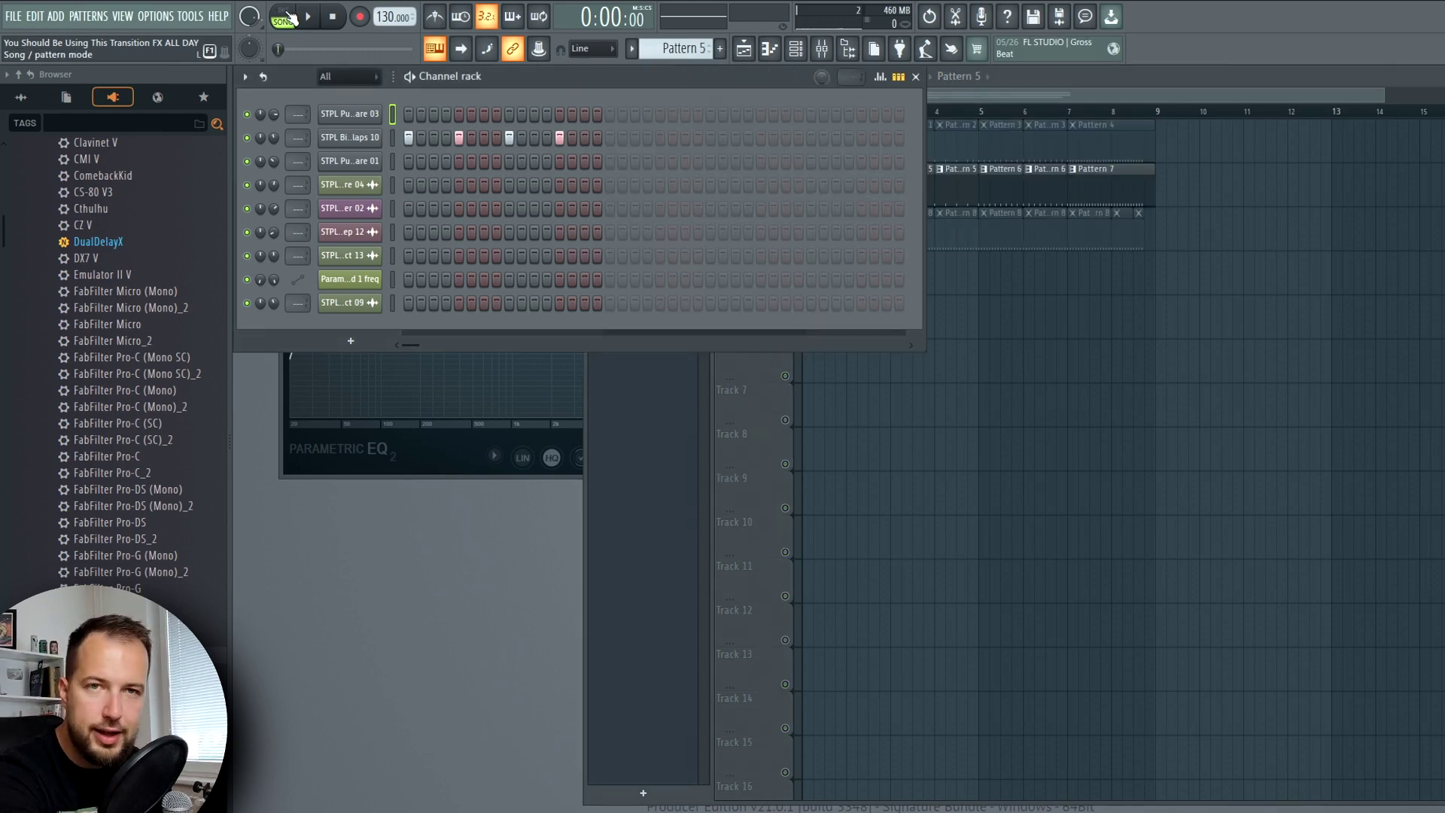
Play Patterns 5, 6 and 7 individually to compare the step density of the STPL Big Claps 10 channel.
{"action": "left_click", "coordinate": [291, 17]}
{"action": "key", "text": "space"}
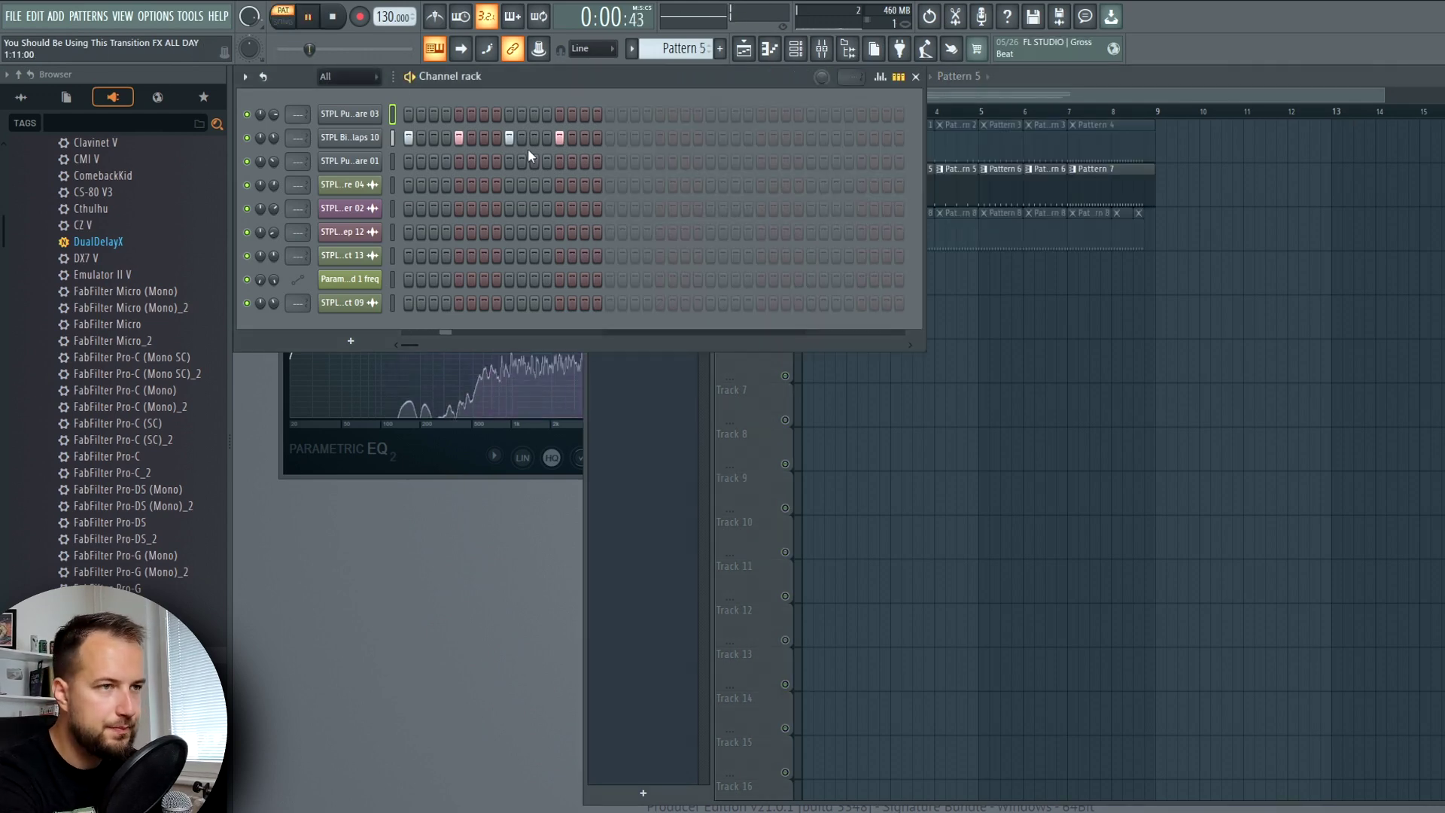
{"action": "left_click", "coordinate": [1002, 190]}
{"action": "key", "text": "space"}
{"action": "left_click", "coordinate": [998, 190]}
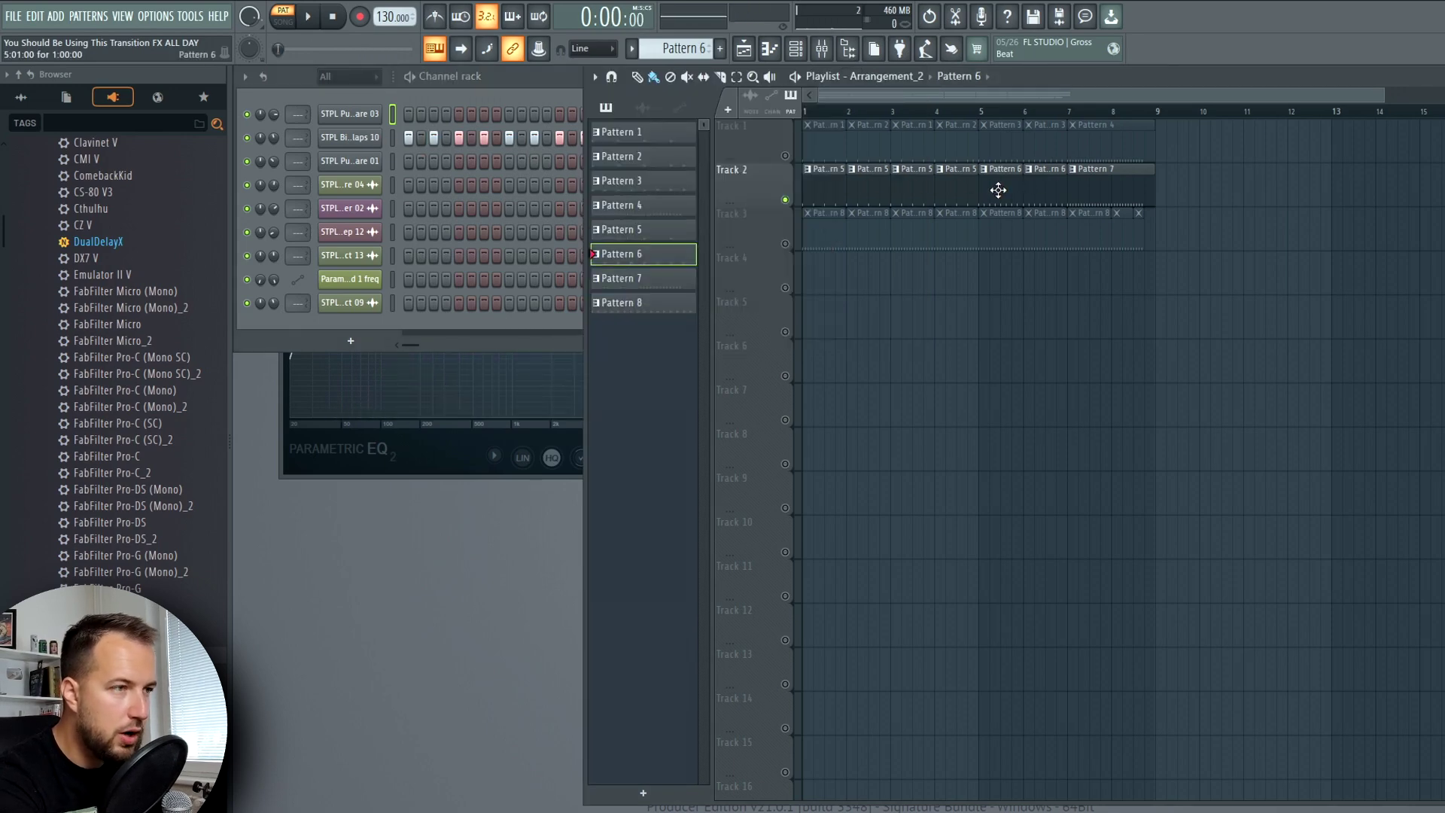
{"action": "key", "text": "space"}
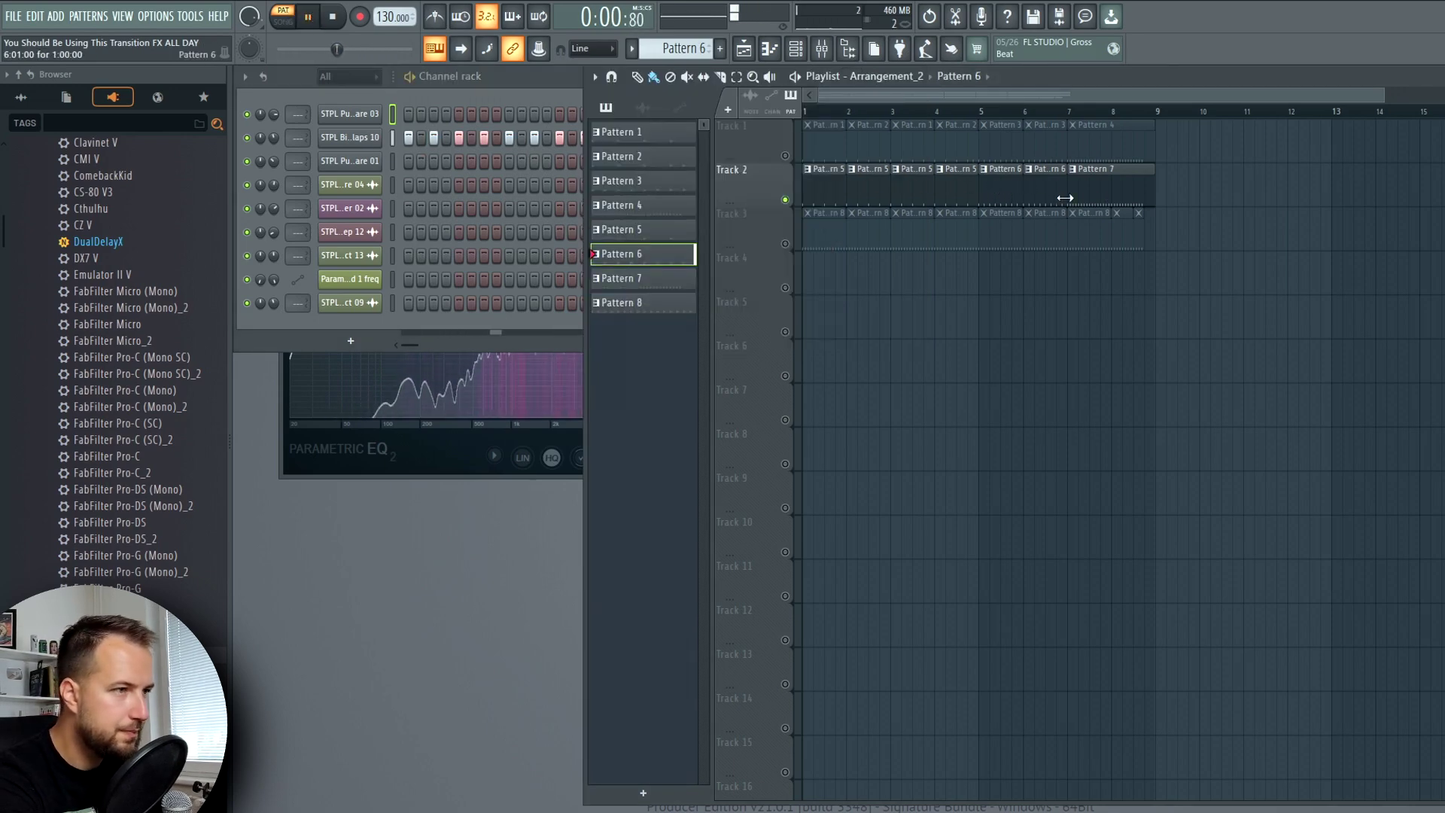
{"action": "left_click", "coordinate": [1106, 195]}
{"action": "left_click", "coordinate": [468, 76]}
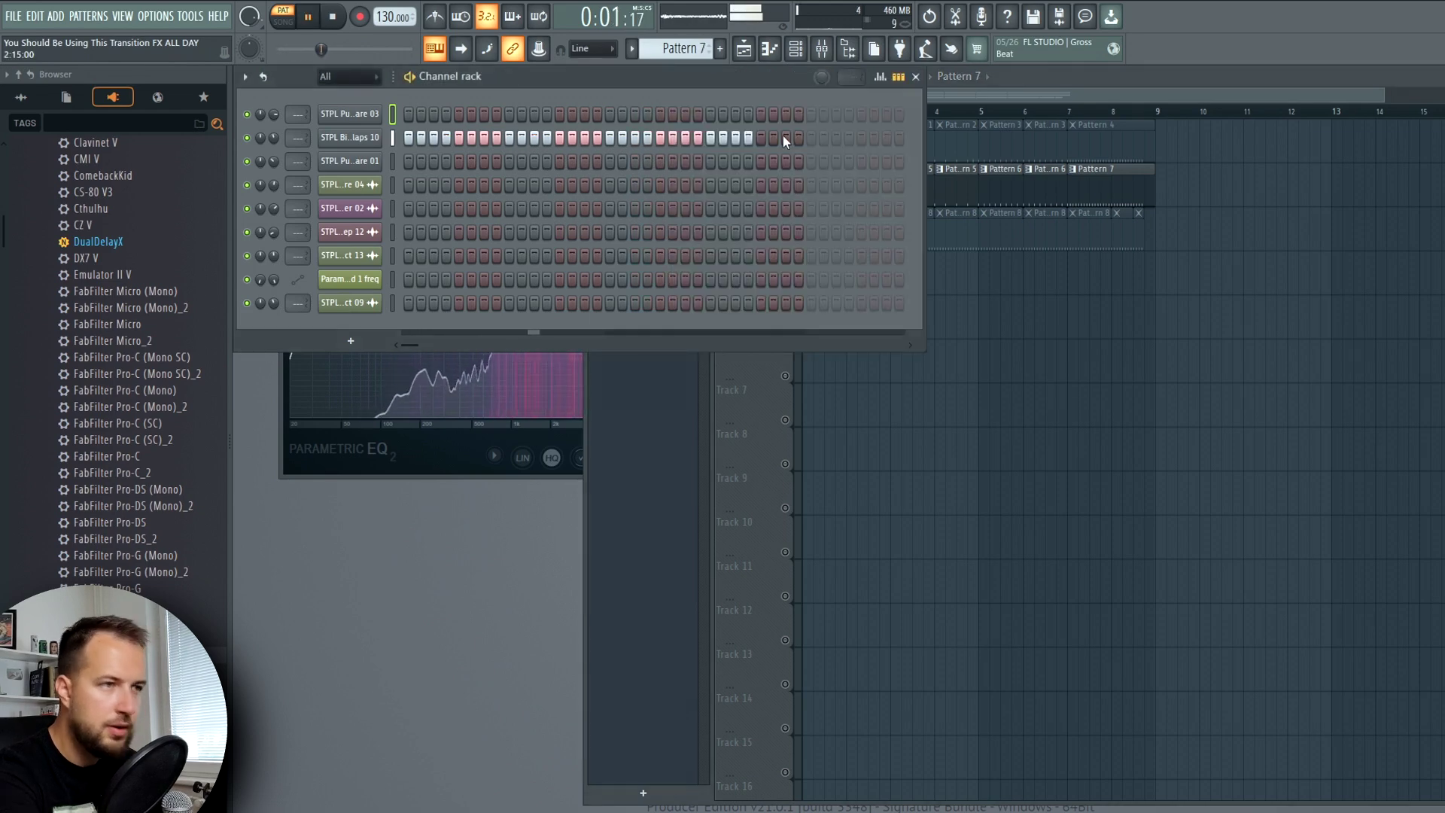
{"action": "left_click", "coordinate": [350, 137]}
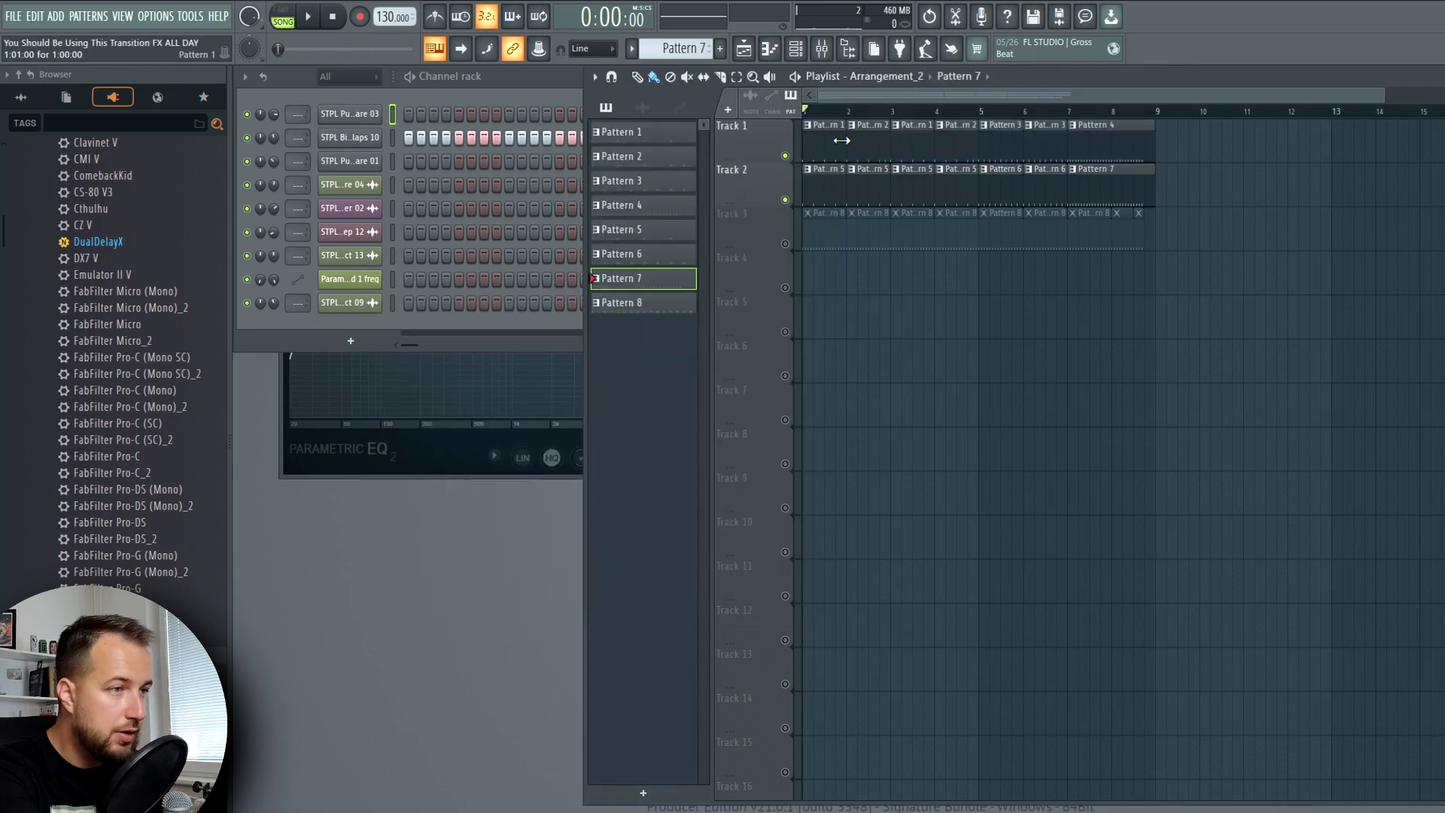
Play the snare layer on Track 1 and the clap layer on Track 2 together from the start.
{"action": "left_click", "coordinate": [833, 141]}
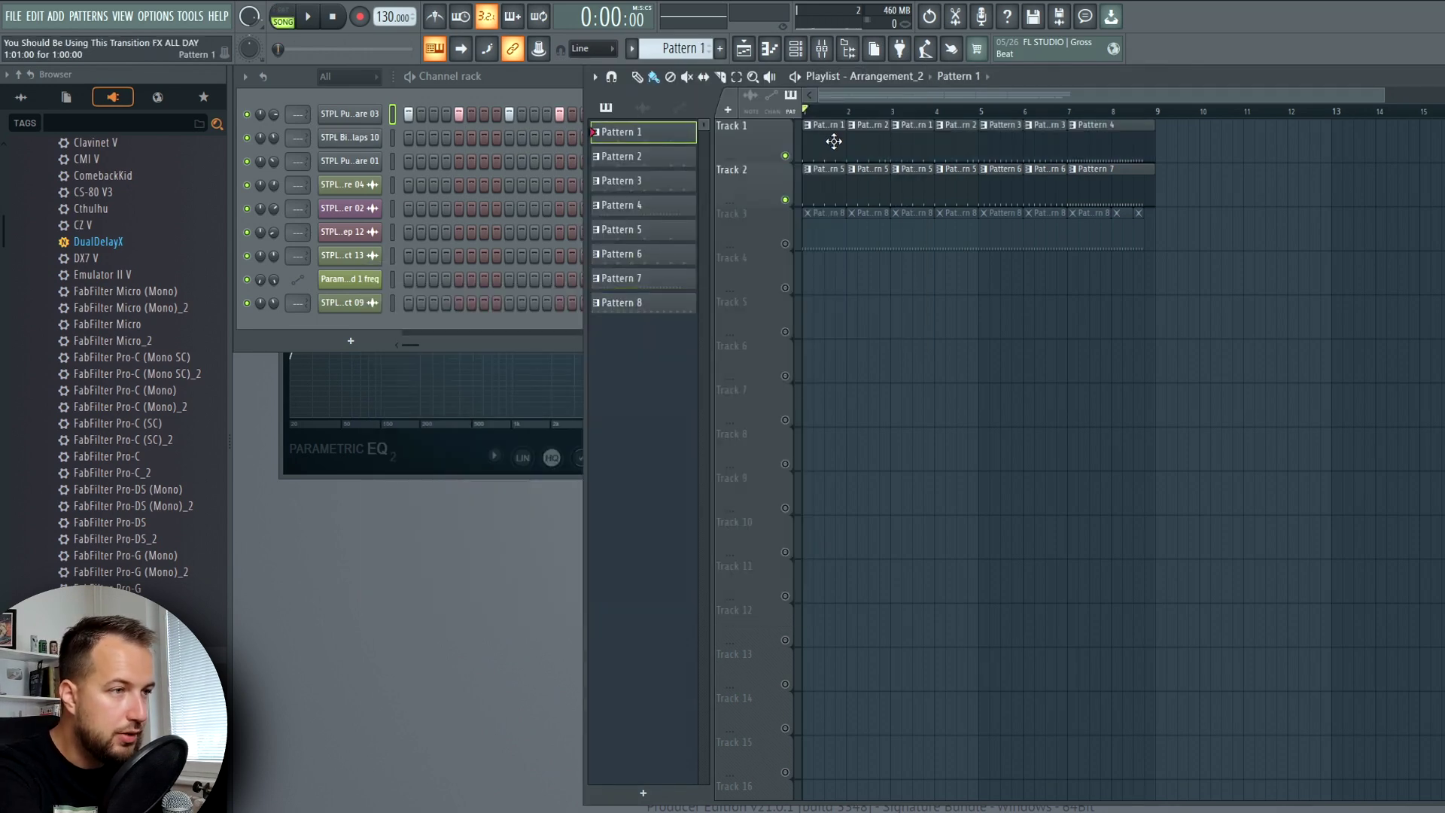
{"action": "key", "text": "space"}
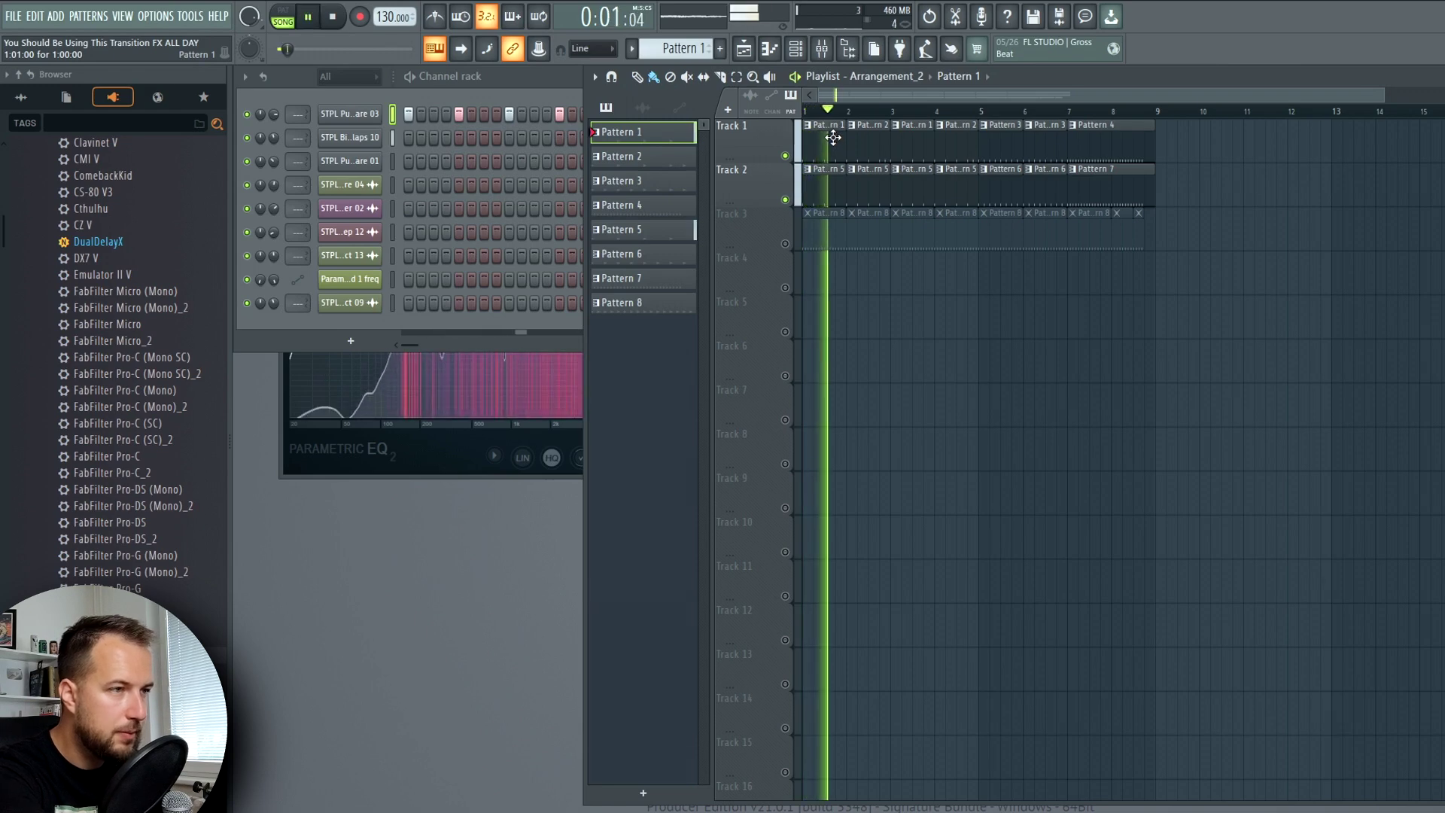
{"action": "key", "text": "space"}
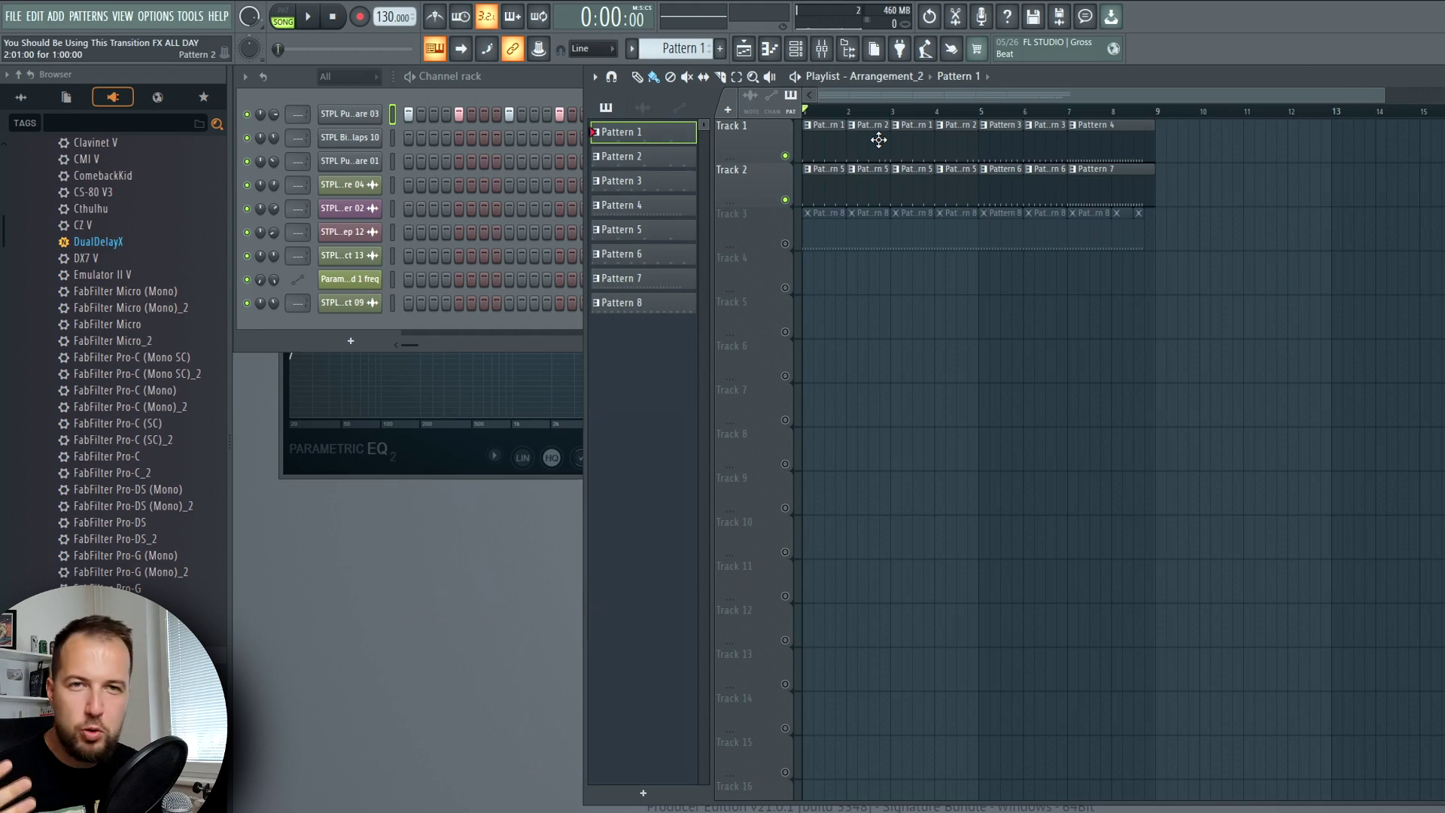
Solo Track 3, select Pattern 8 and open the sampler settings of its STPL Punchy Snare 01 channel.
{"action": "left_click", "coordinate": [785, 243], "text": "ctrl"}
{"action": "left_click", "coordinate": [622, 302]}
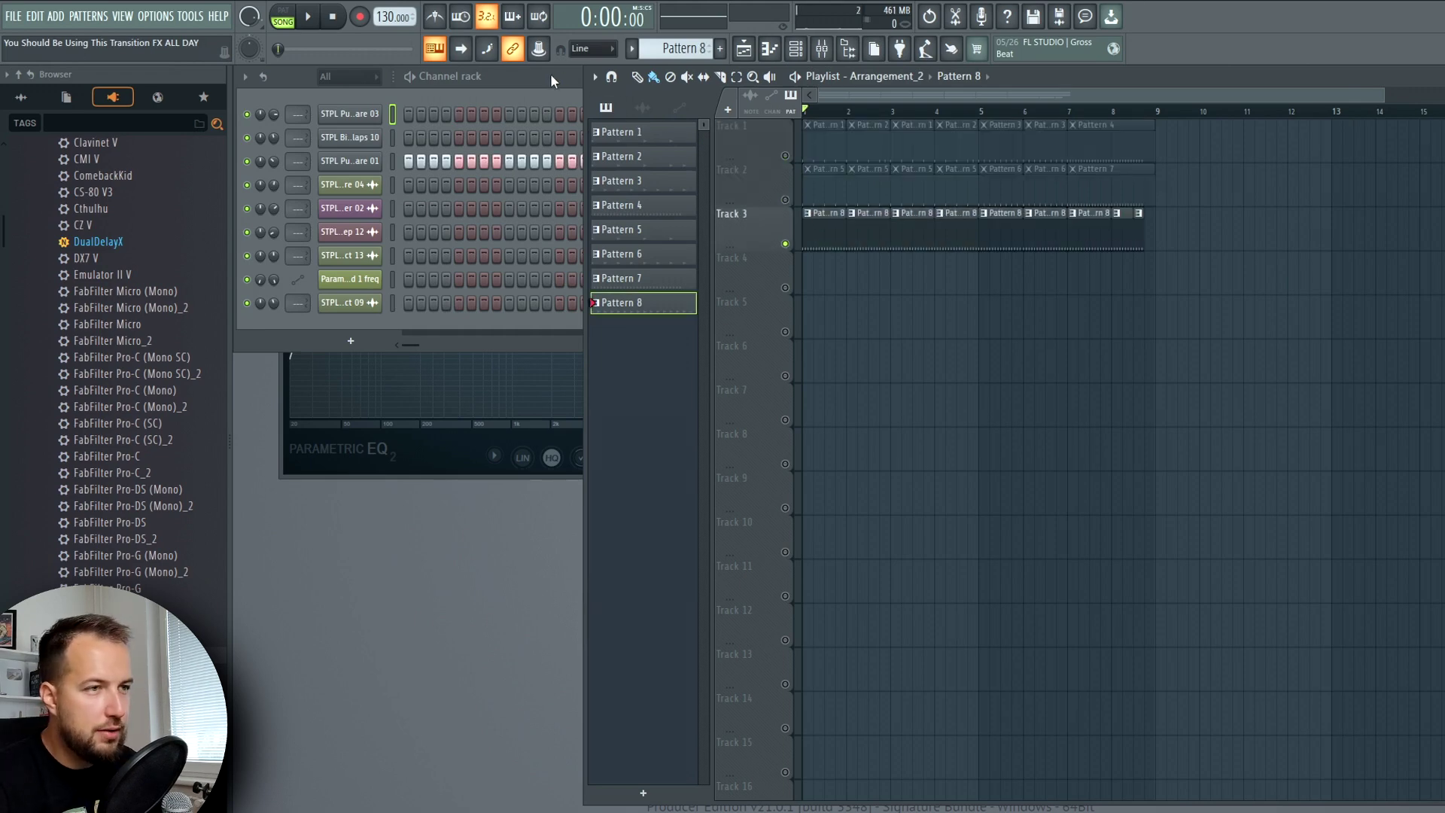
{"action": "left_click", "coordinate": [540, 82]}
{"action": "left_click", "coordinate": [350, 161]}
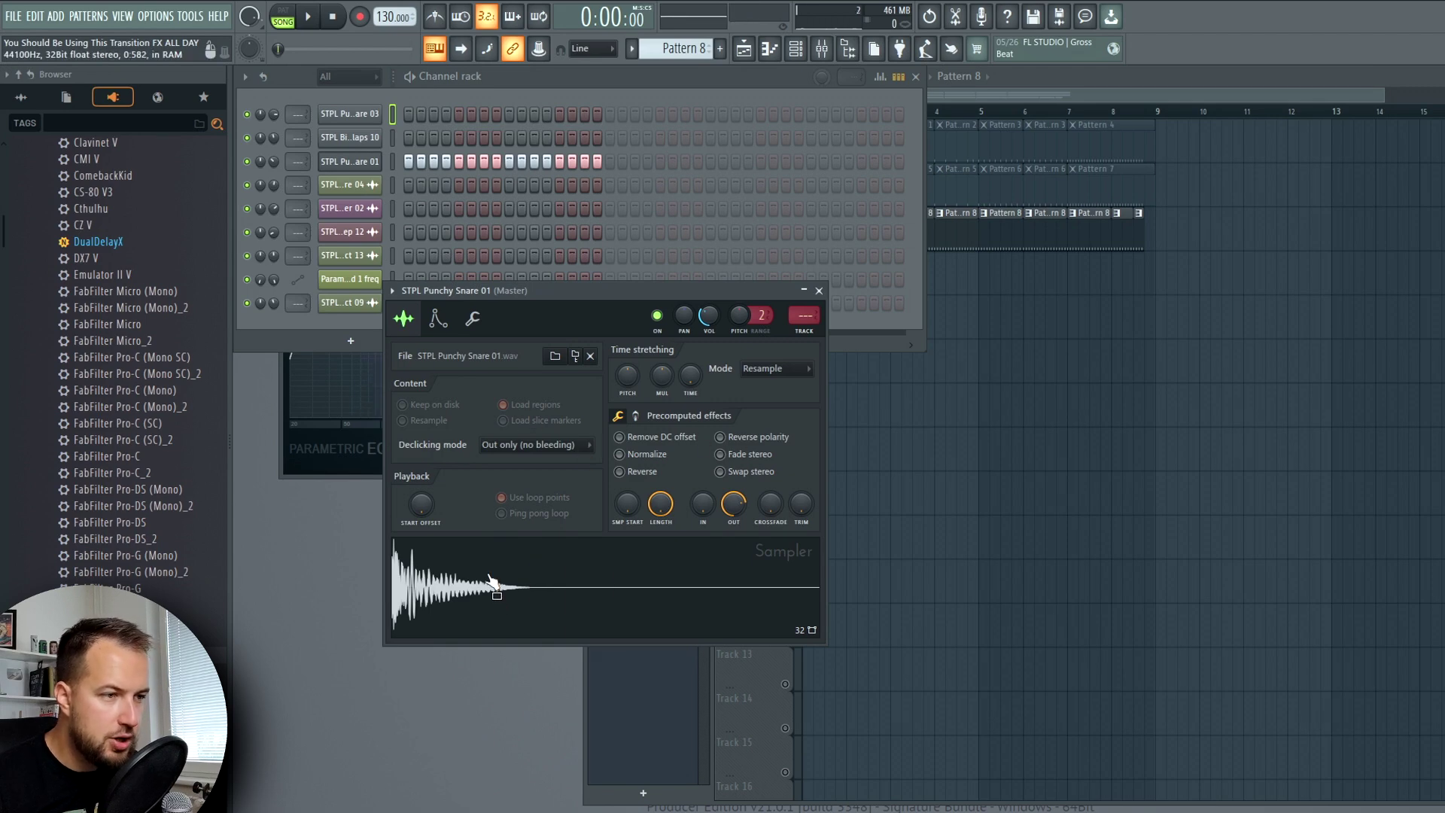
Play Pattern 8 on its own and the combined snare and clap layers of Tracks 1 to 3.
{"action": "key", "text": "F5"}
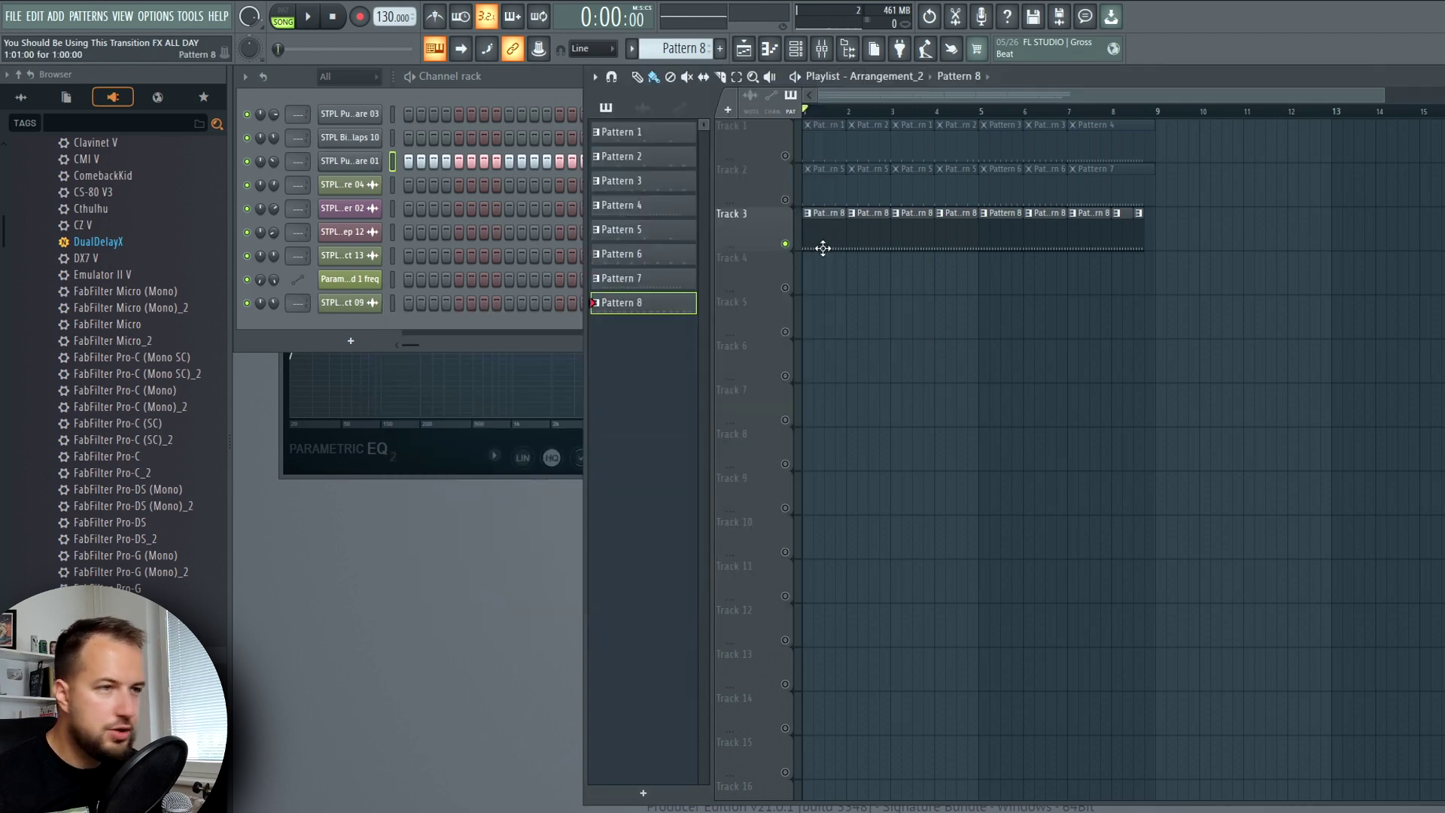
{"action": "left_click", "coordinate": [472, 75]}
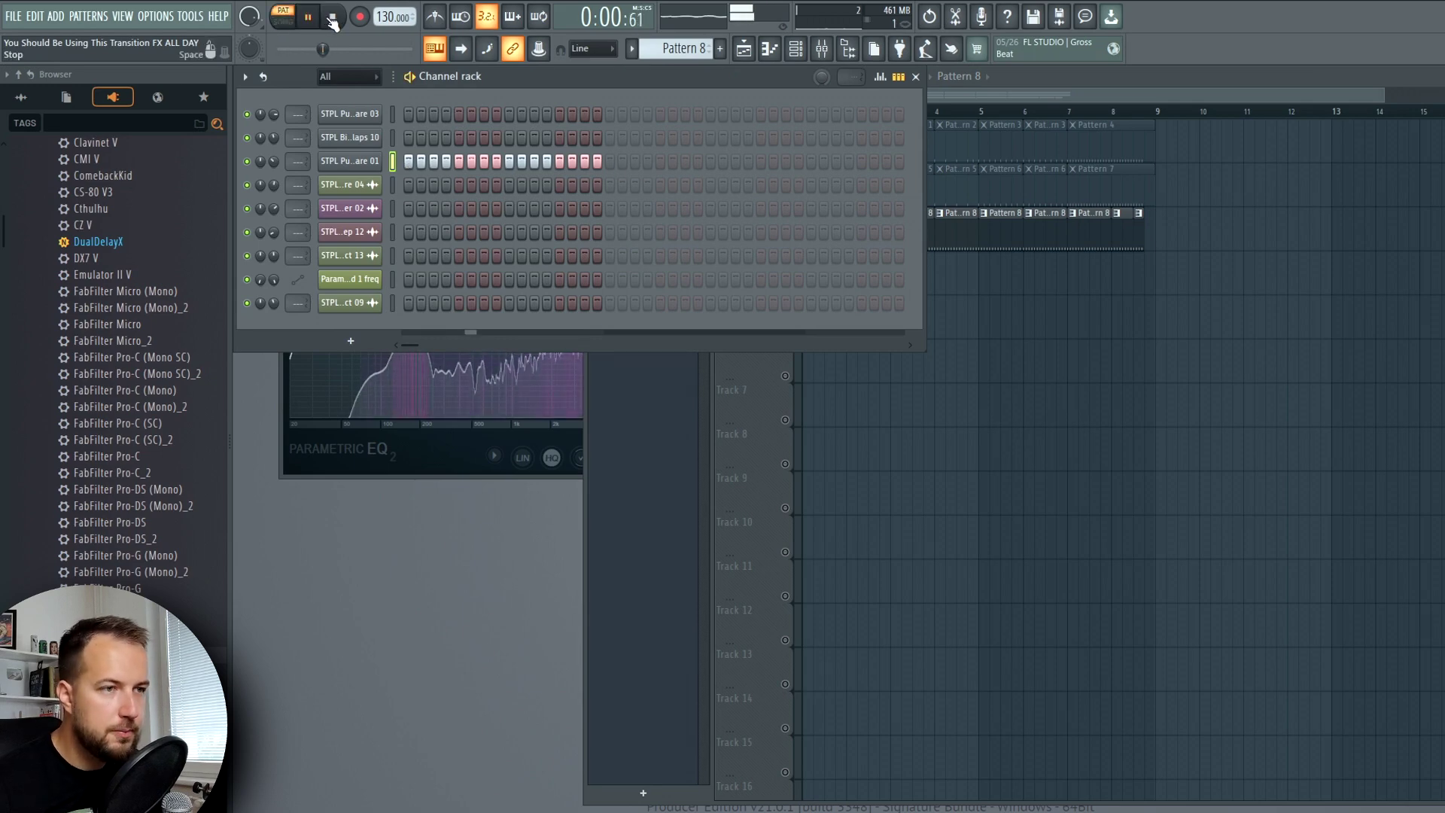
{"action": "key", "text": "F5"}
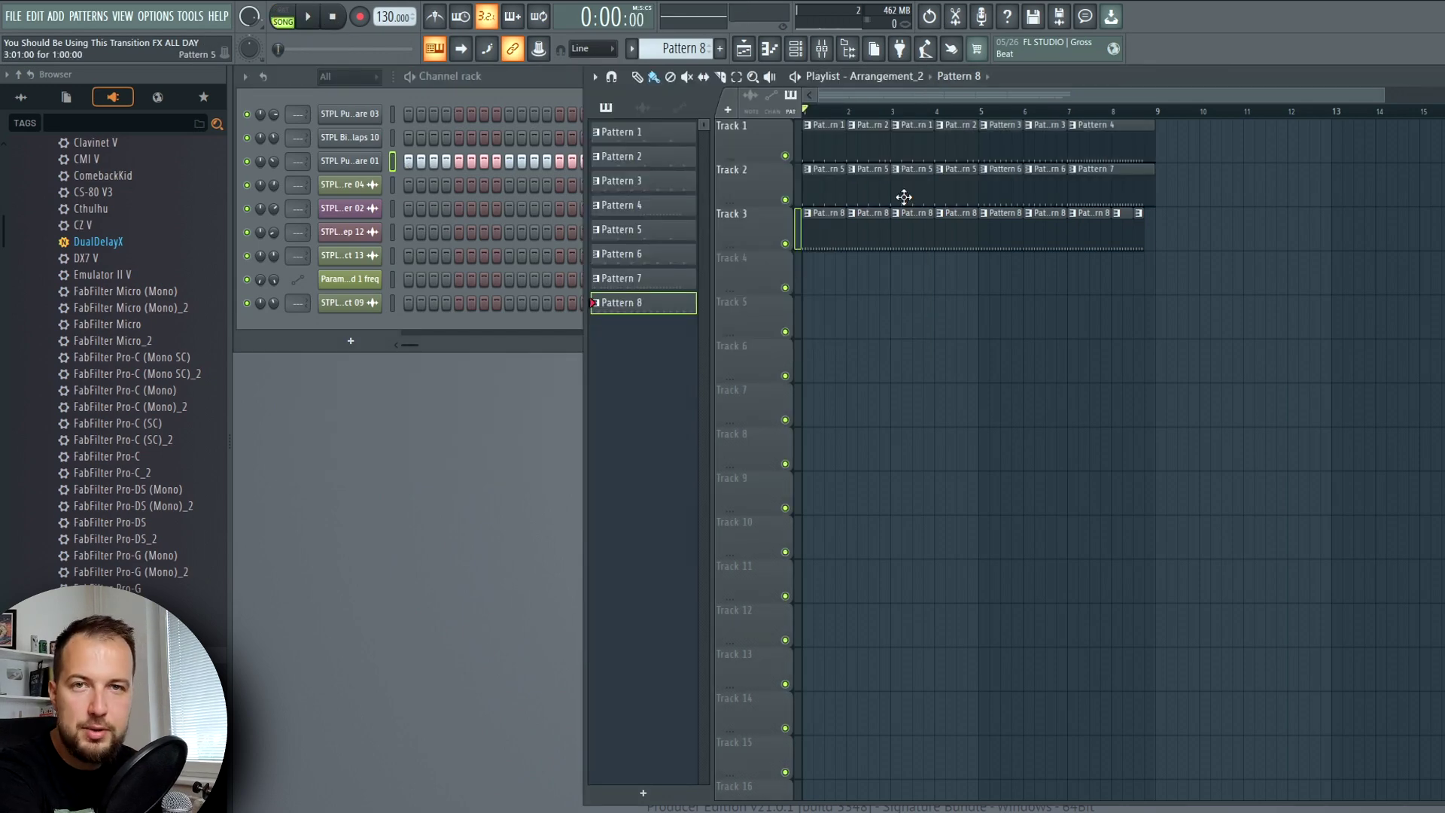
{"action": "key", "text": "space"}
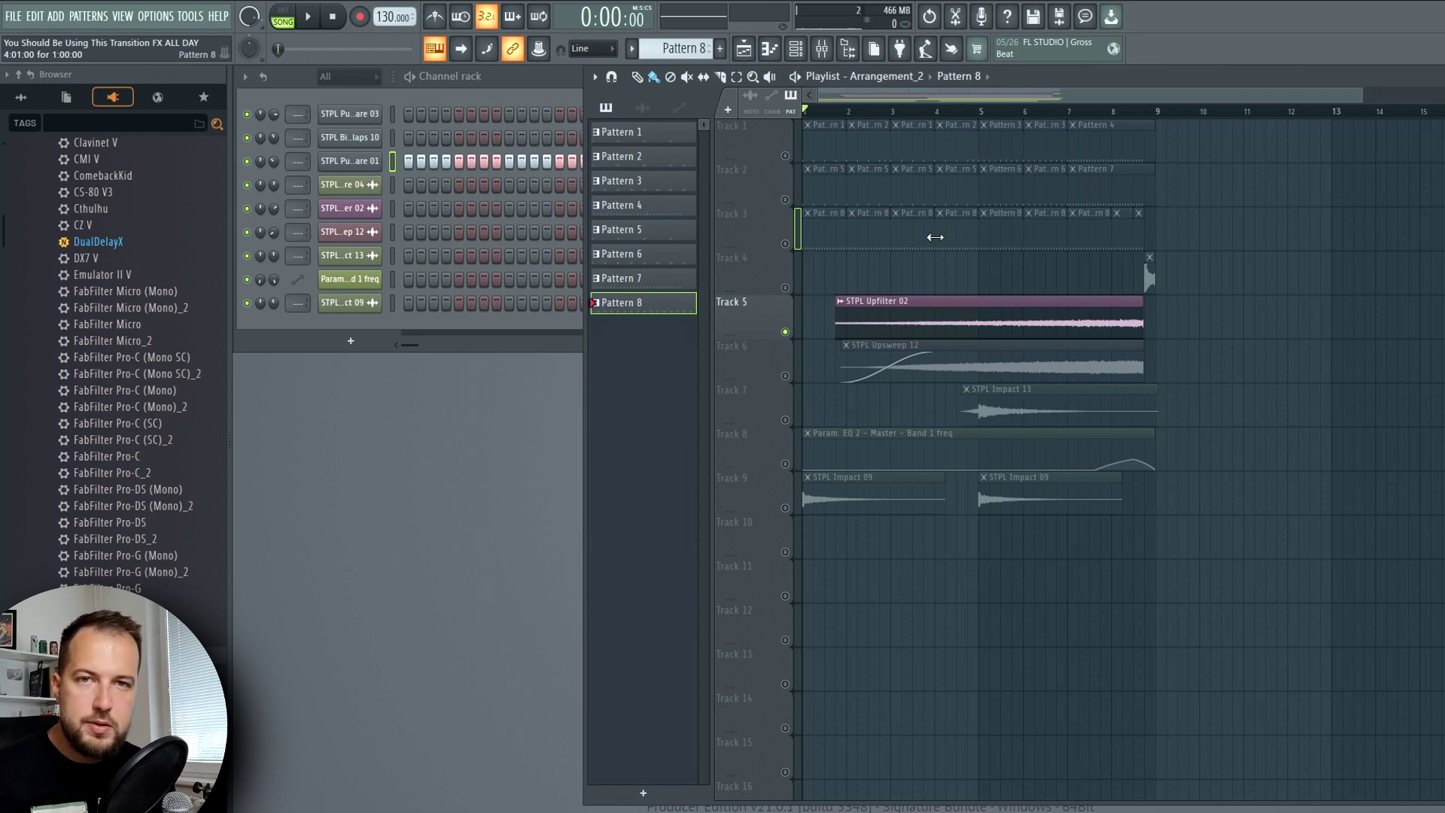
Audition different parts of the soloed STPL Upfilter 02 clip on Track 5 and STPL Upsweep 12 clip on Track 6.
{"action": "left_click", "coordinate": [846, 112]}
{"action": "left_click", "coordinate": [995, 112]}
{"action": "left_click", "coordinate": [1070, 114]}
{"action": "left_click", "coordinate": [784, 377]}
{"action": "key", "text": "space"}
{"action": "left_click", "coordinate": [913, 112]}
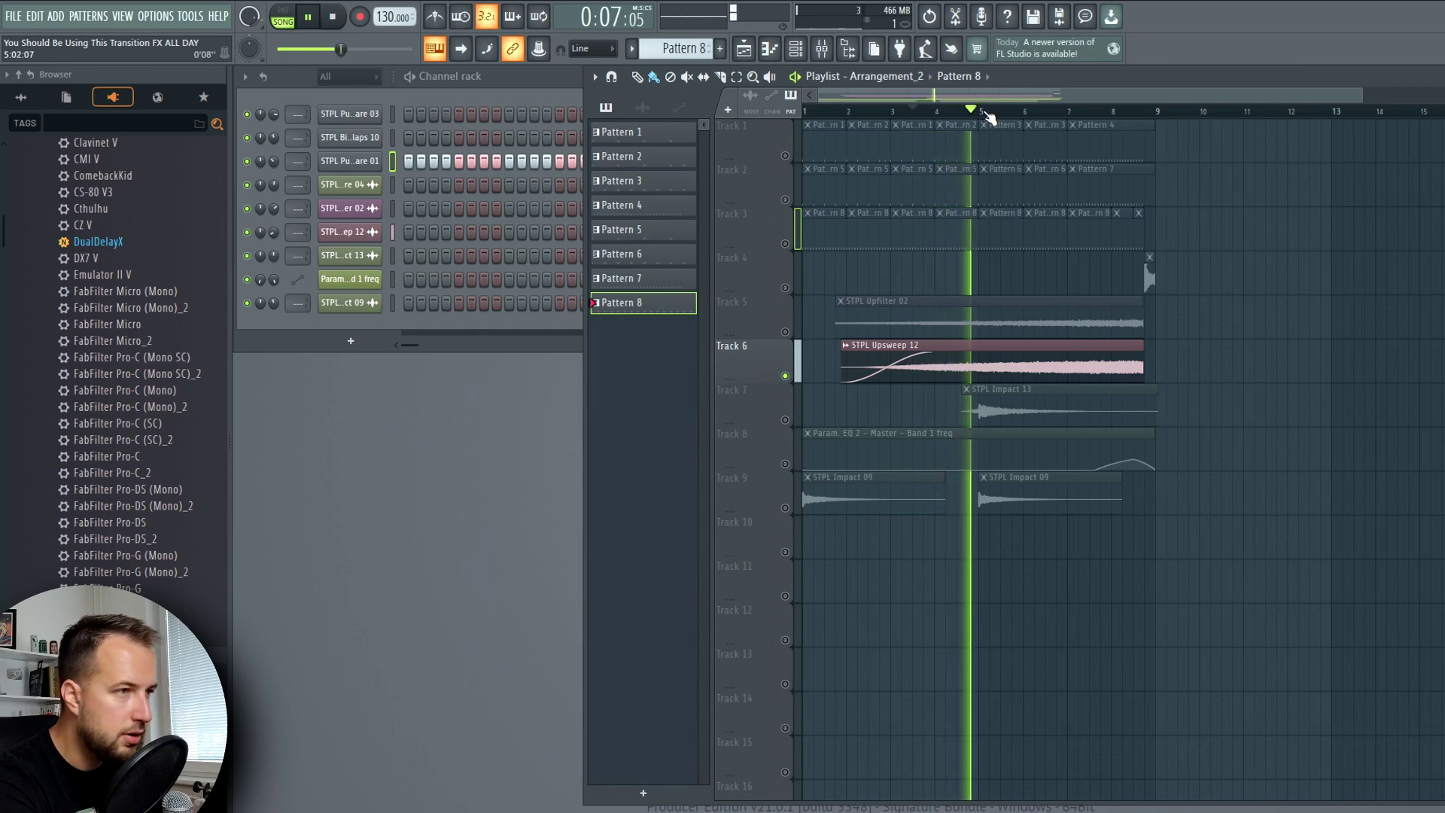
Audition the soloed STPL Impact 13 clip on Track 7 around the start of bar 5.
{"action": "left_click", "coordinate": [982, 414]}
{"action": "key", "text": "space"}
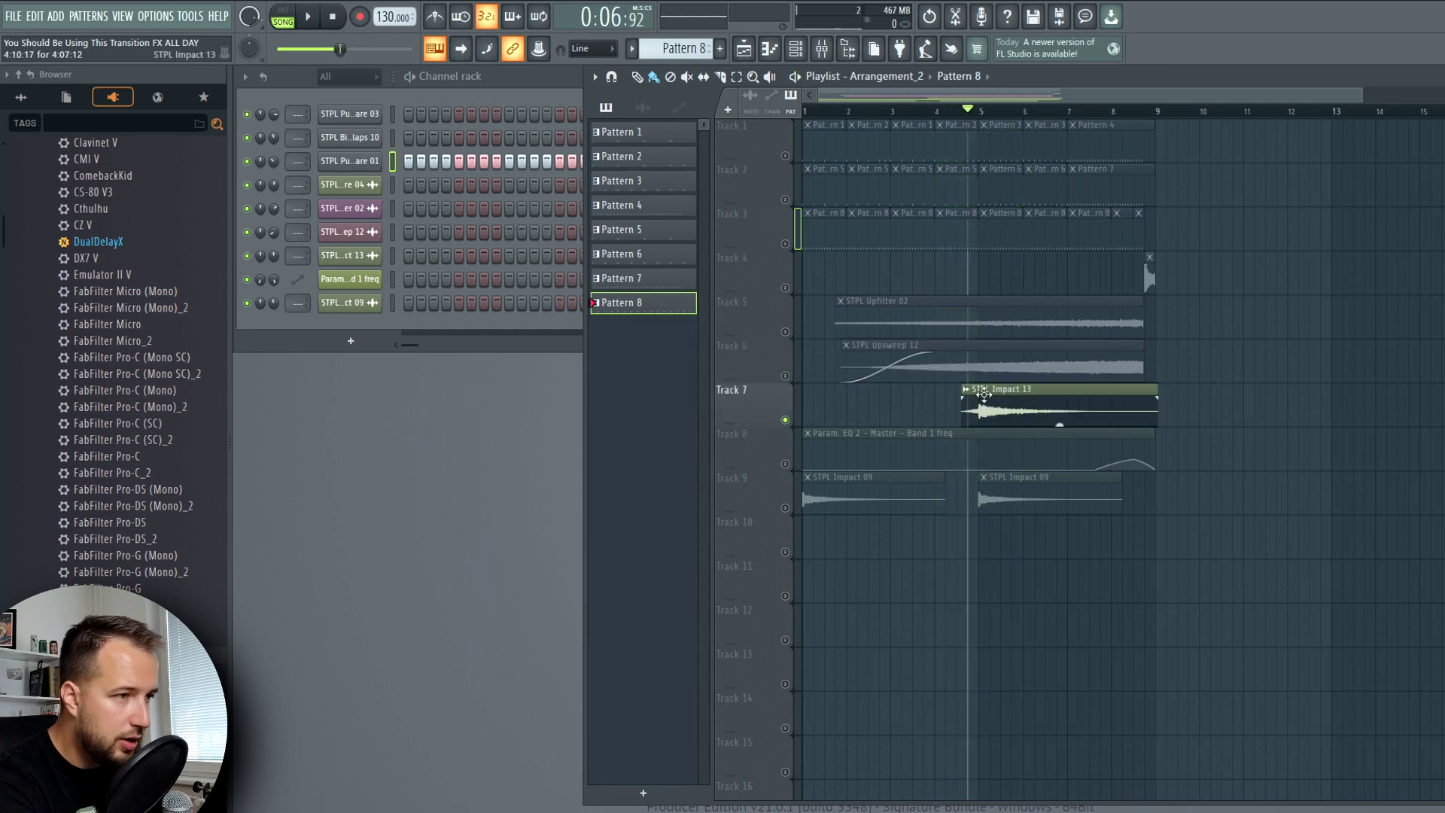
{"action": "scroll", "coordinate": [974, 410], "scroll_direction": "up", "scroll_amount": 2}
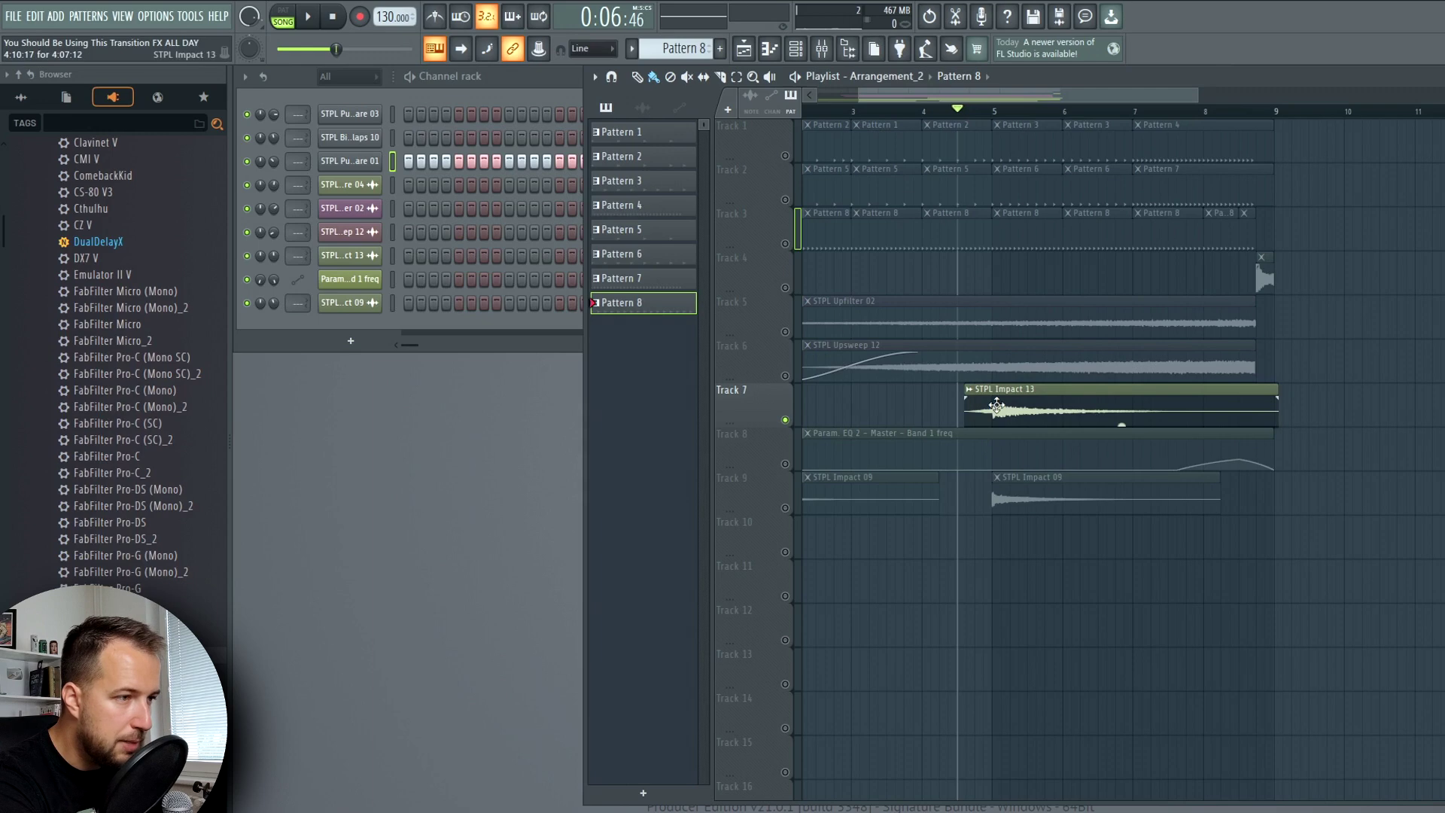
{"action": "key", "text": "space"}
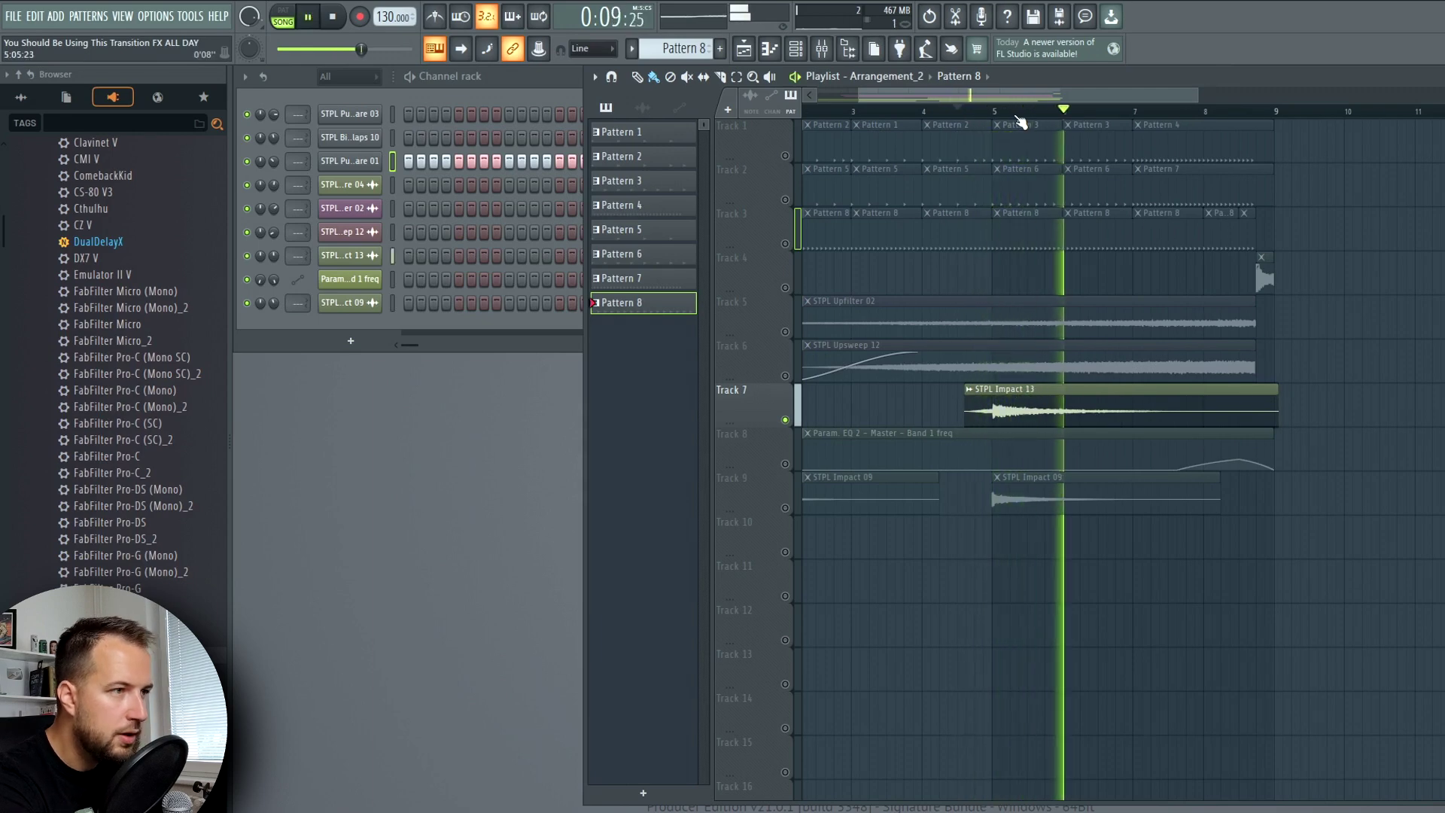
{"action": "scroll", "coordinate": [1018, 135], "scroll_direction": "down", "scroll_amount": 2}
{"action": "key", "text": "space"}
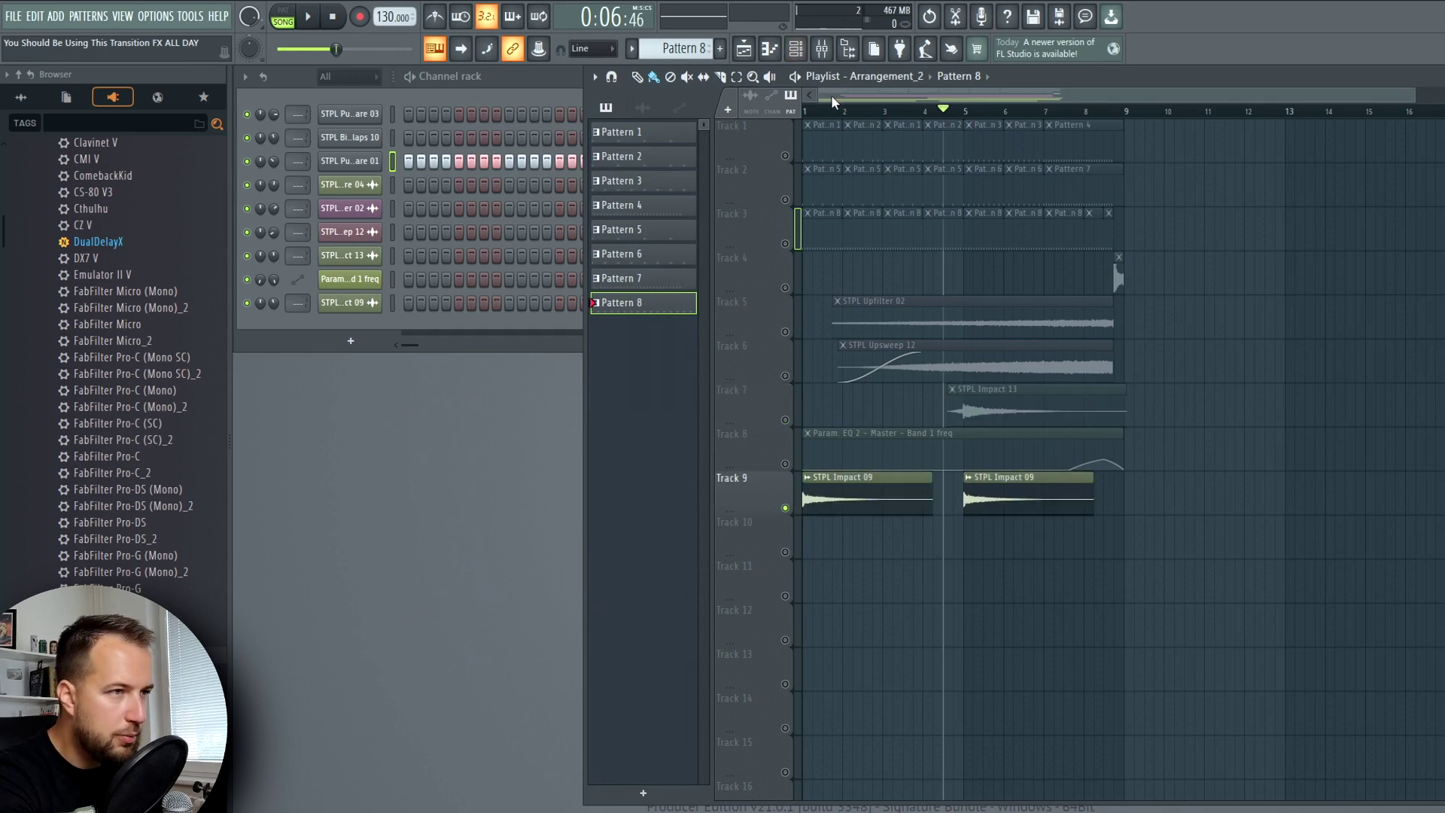
Play the soloed STPL Impact 09 clips on Track 9 and move the playhead to the Band 1 frequency automation rise on Track 8.
{"action": "left_click", "coordinate": [835, 111]}
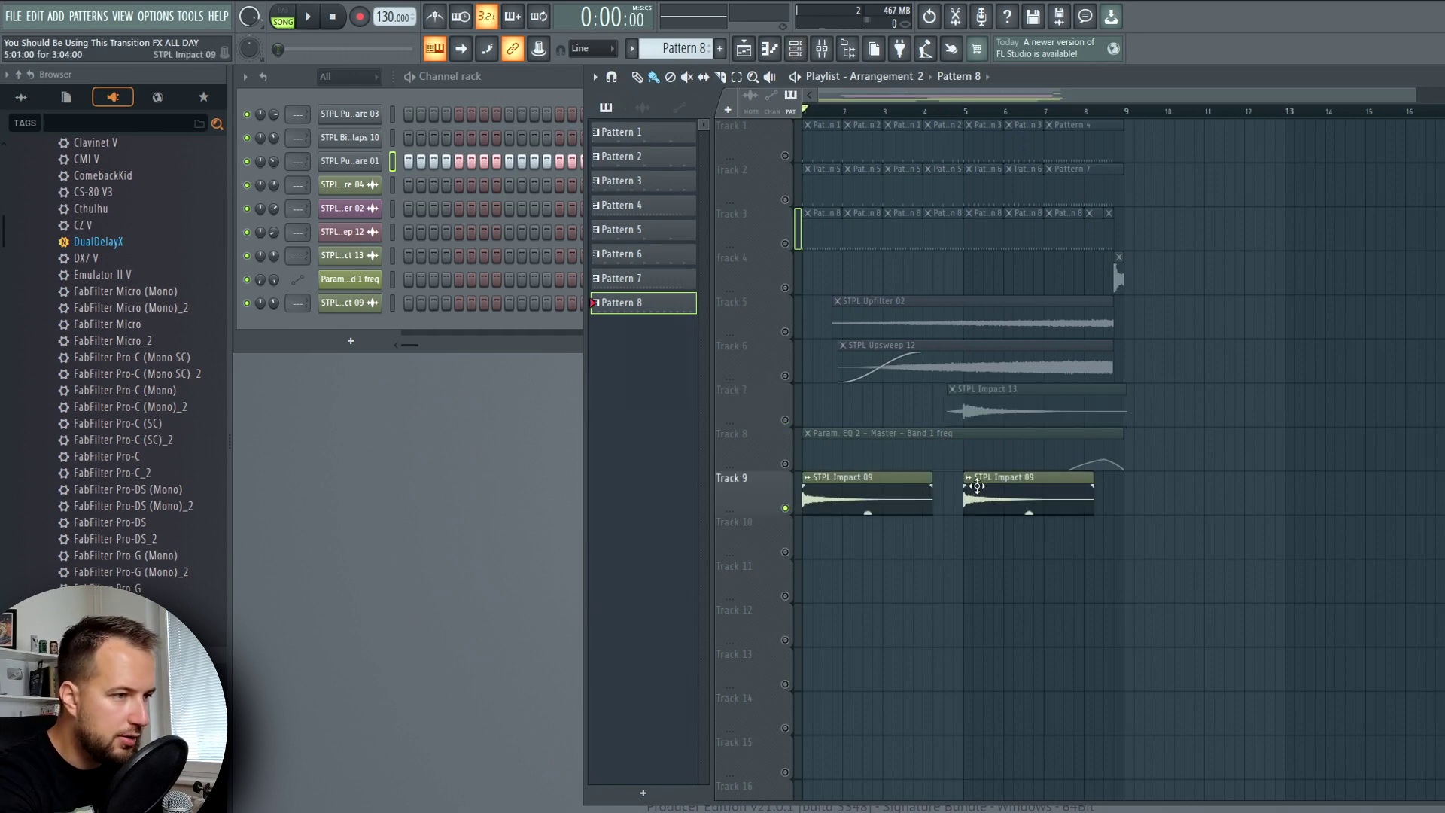
{"action": "key", "text": "space"}
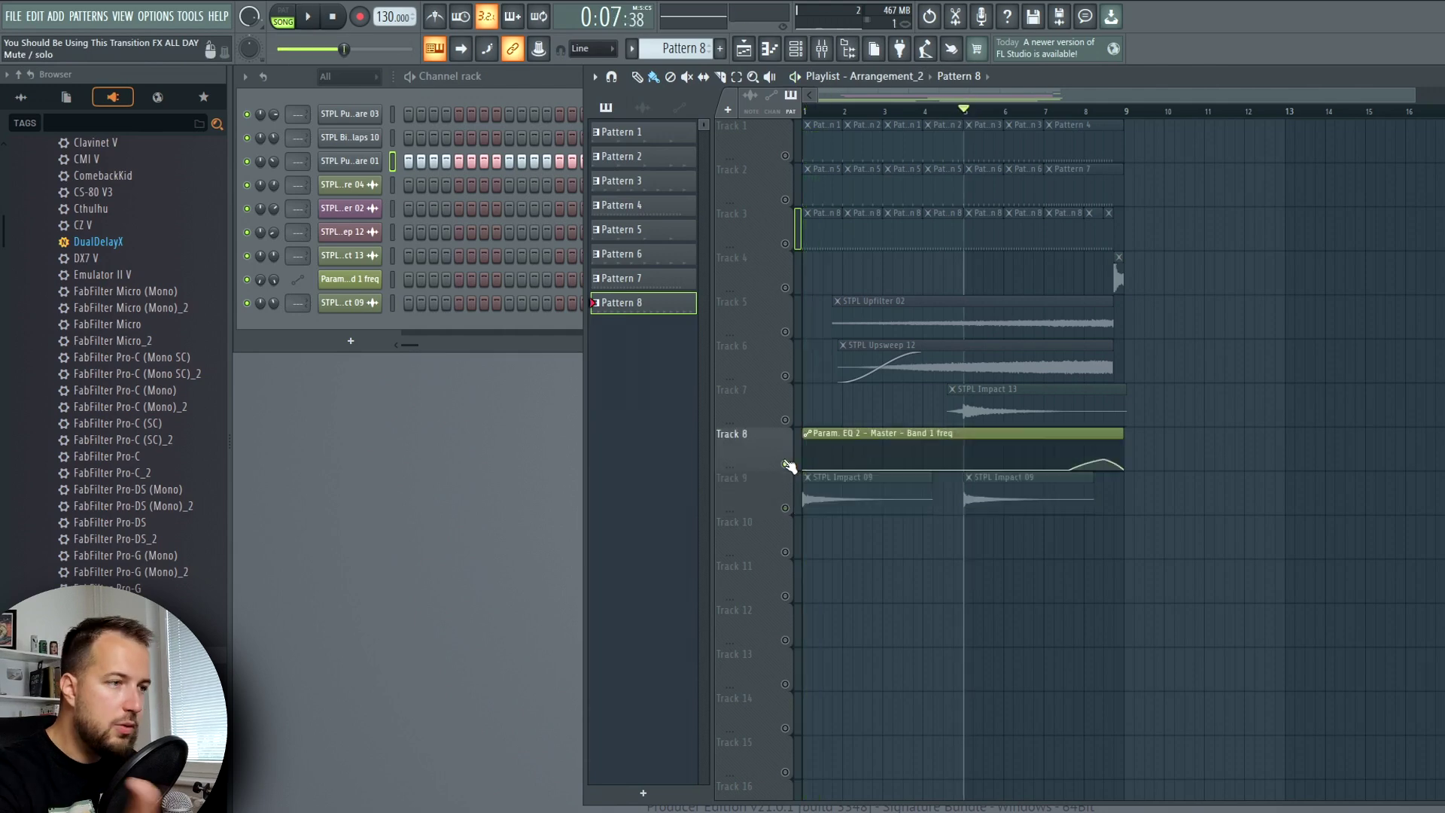
{"action": "left_click", "coordinate": [1064, 111]}
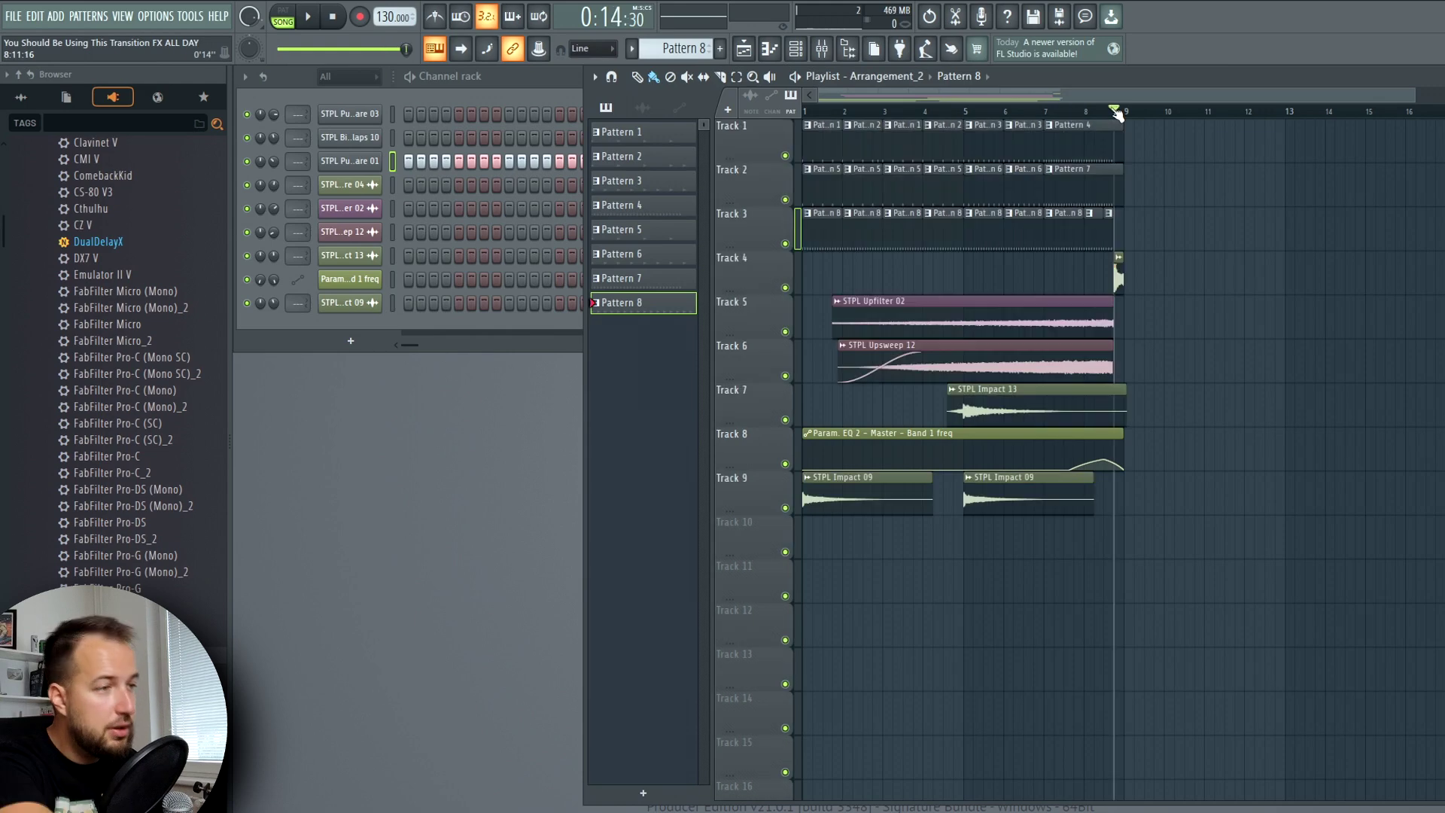
Solo Track 4 to hear the STPL Big Snare 04 clip, and play the full transition with all tracks enabled.
{"action": "left_click", "coordinate": [785, 287], "text": "ctrl"}
{"action": "left_click", "coordinate": [1138, 275]}
{"action": "key", "text": "space"}
{"action": "key", "text": "space"}
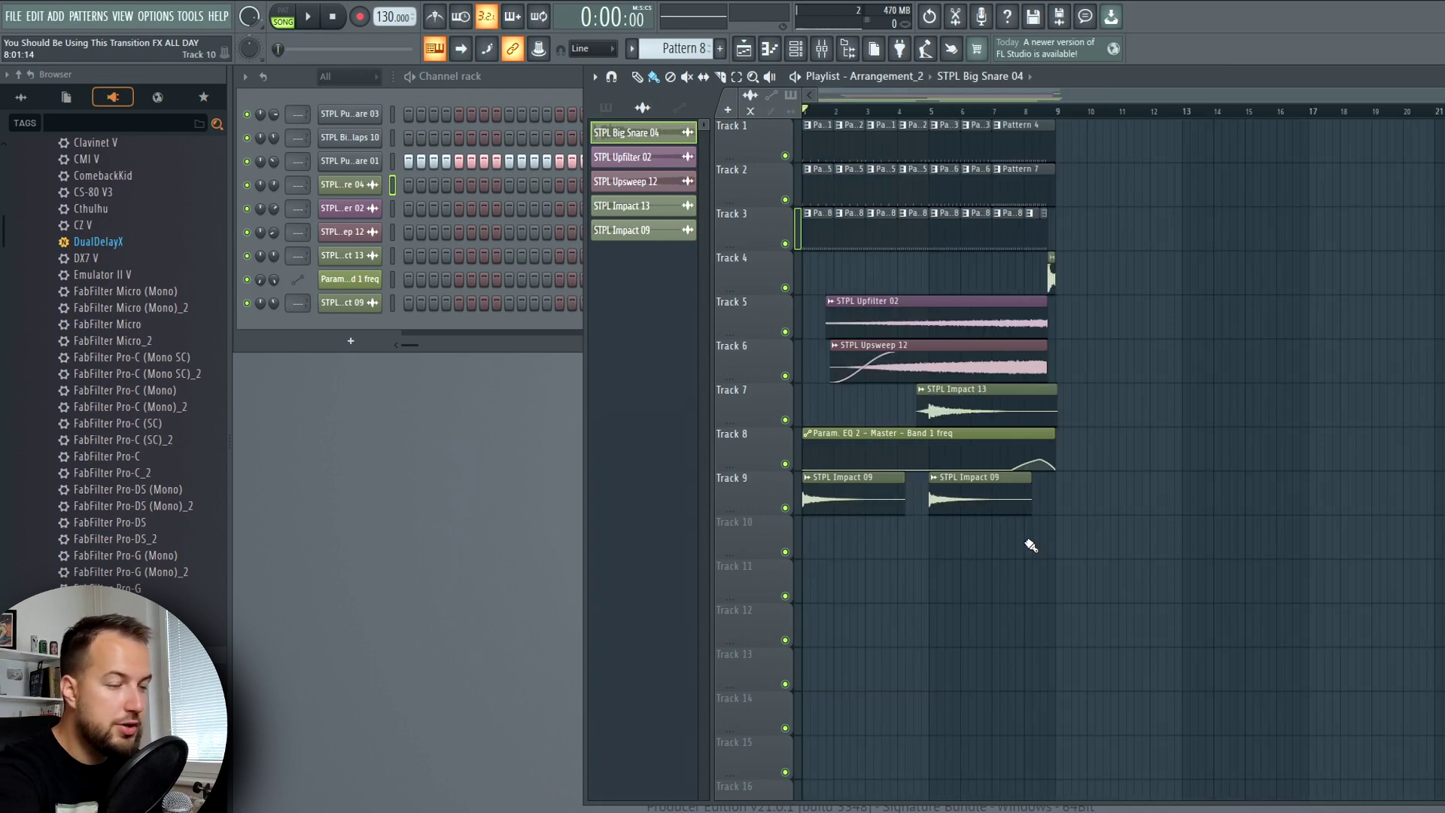
{"action": "scroll", "coordinate": [1038, 543], "scroll_direction": "up", "scroll_amount": 3}
{"action": "key", "text": "space"}
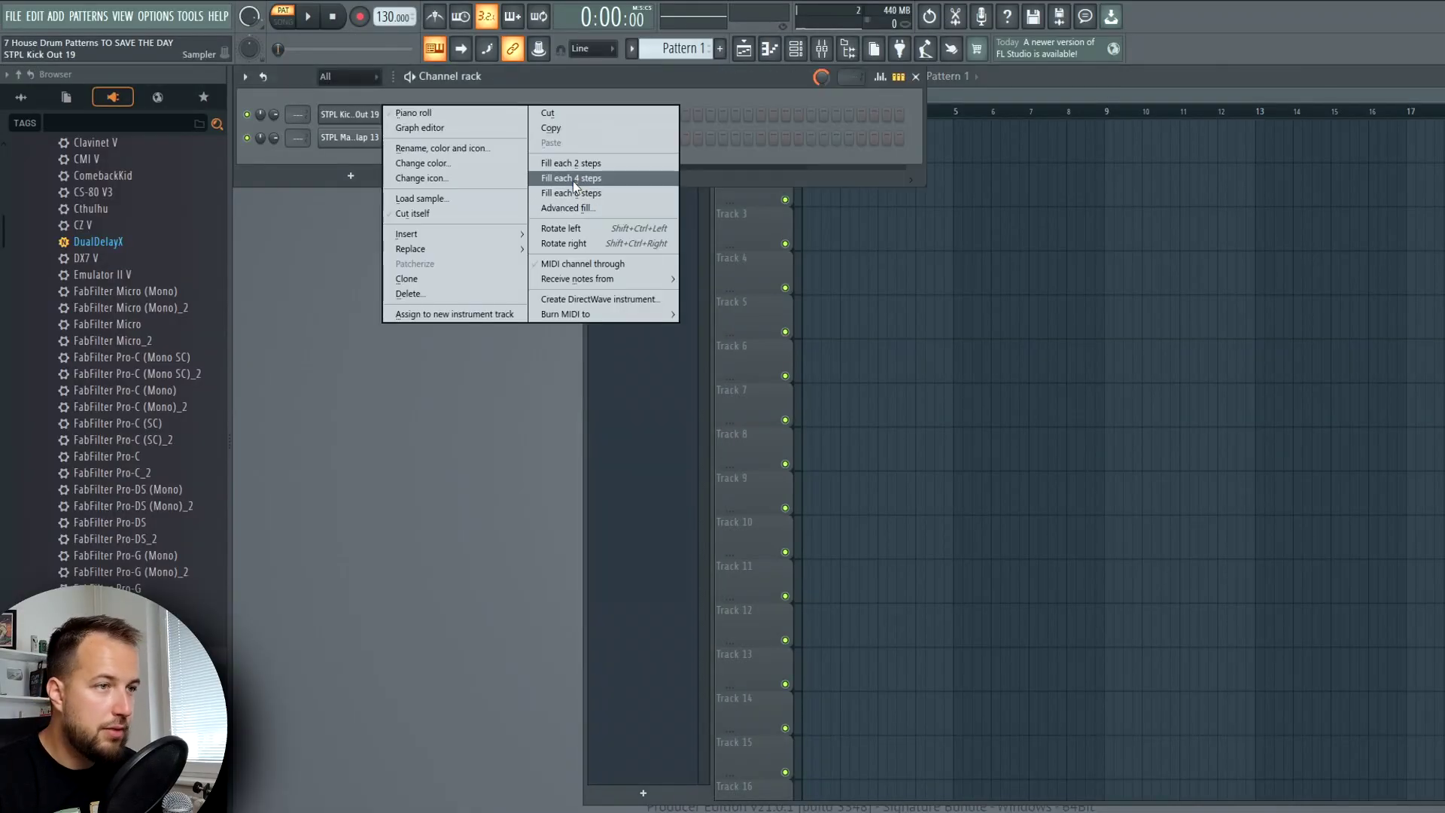
Fill every fourth step of the STPL Kick Out 19 channel in Pattern 1 and play the pattern.
{"action": "left_click", "coordinate": [572, 181]}
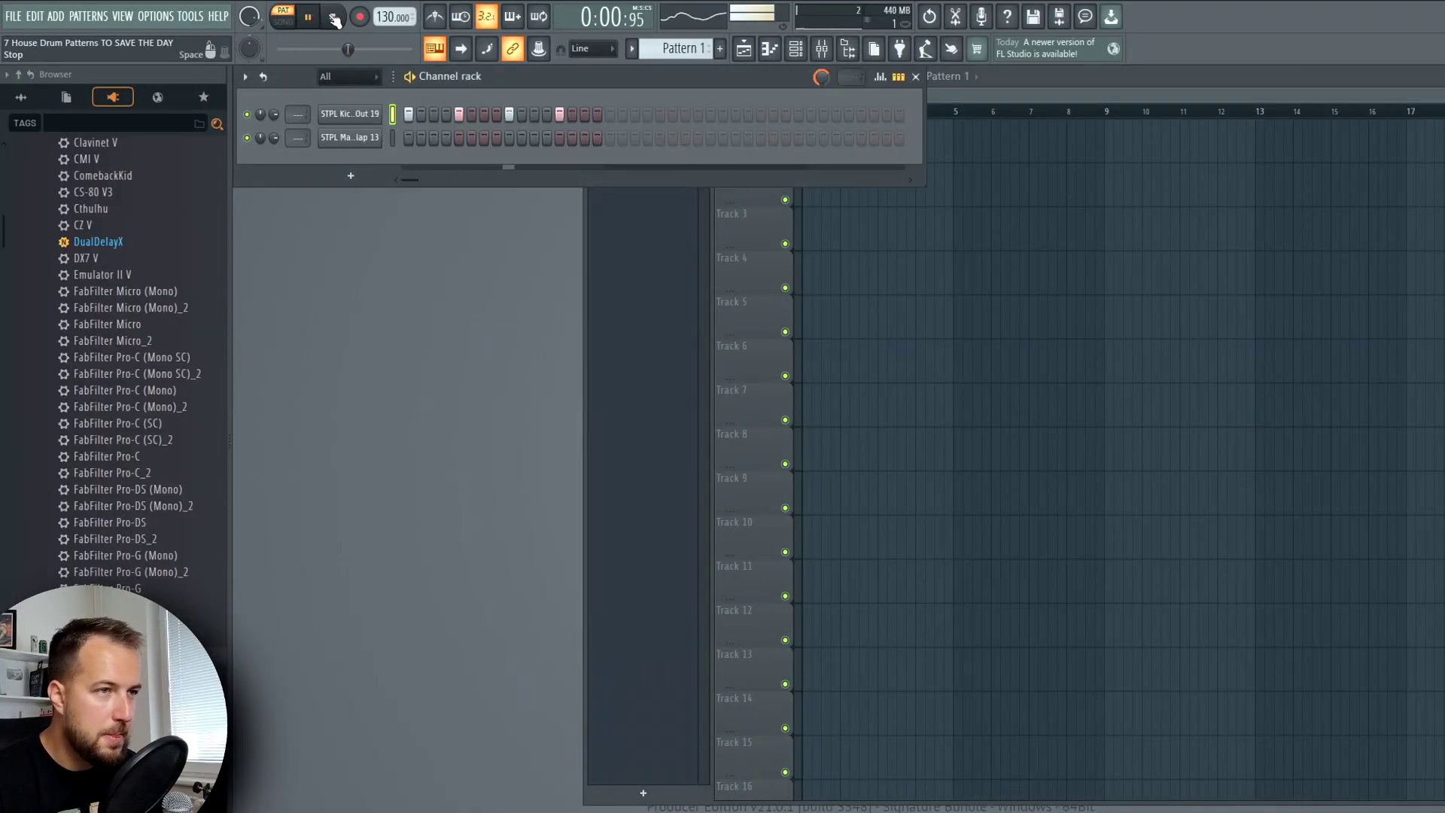
Open the second page of the STPL Kick Out 19 sampler's precomputed effects and raise Pogo to 75% while playing the pattern.
{"action": "left_click", "coordinate": [333, 17]}
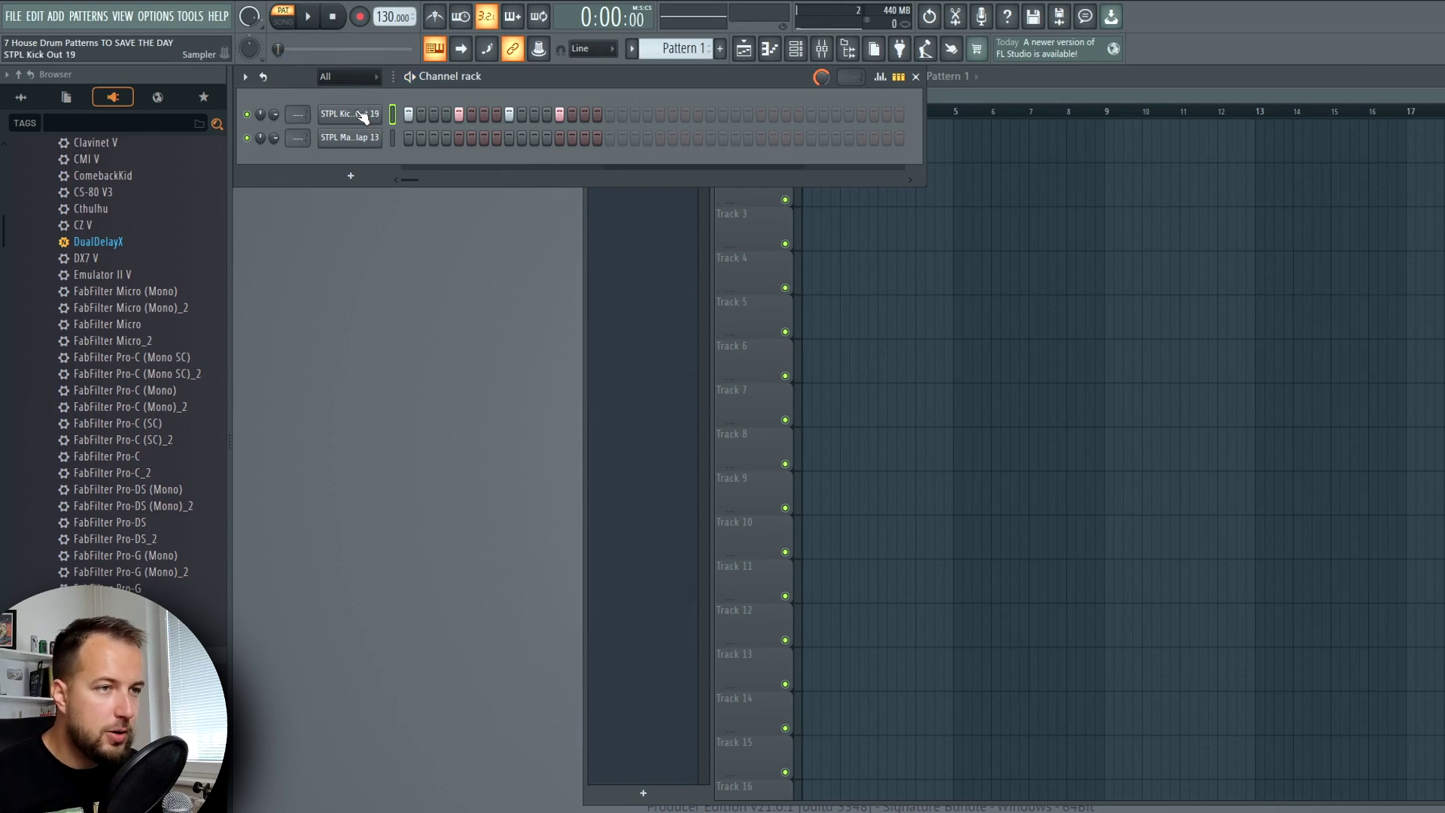
{"action": "left_click", "coordinate": [362, 115]}
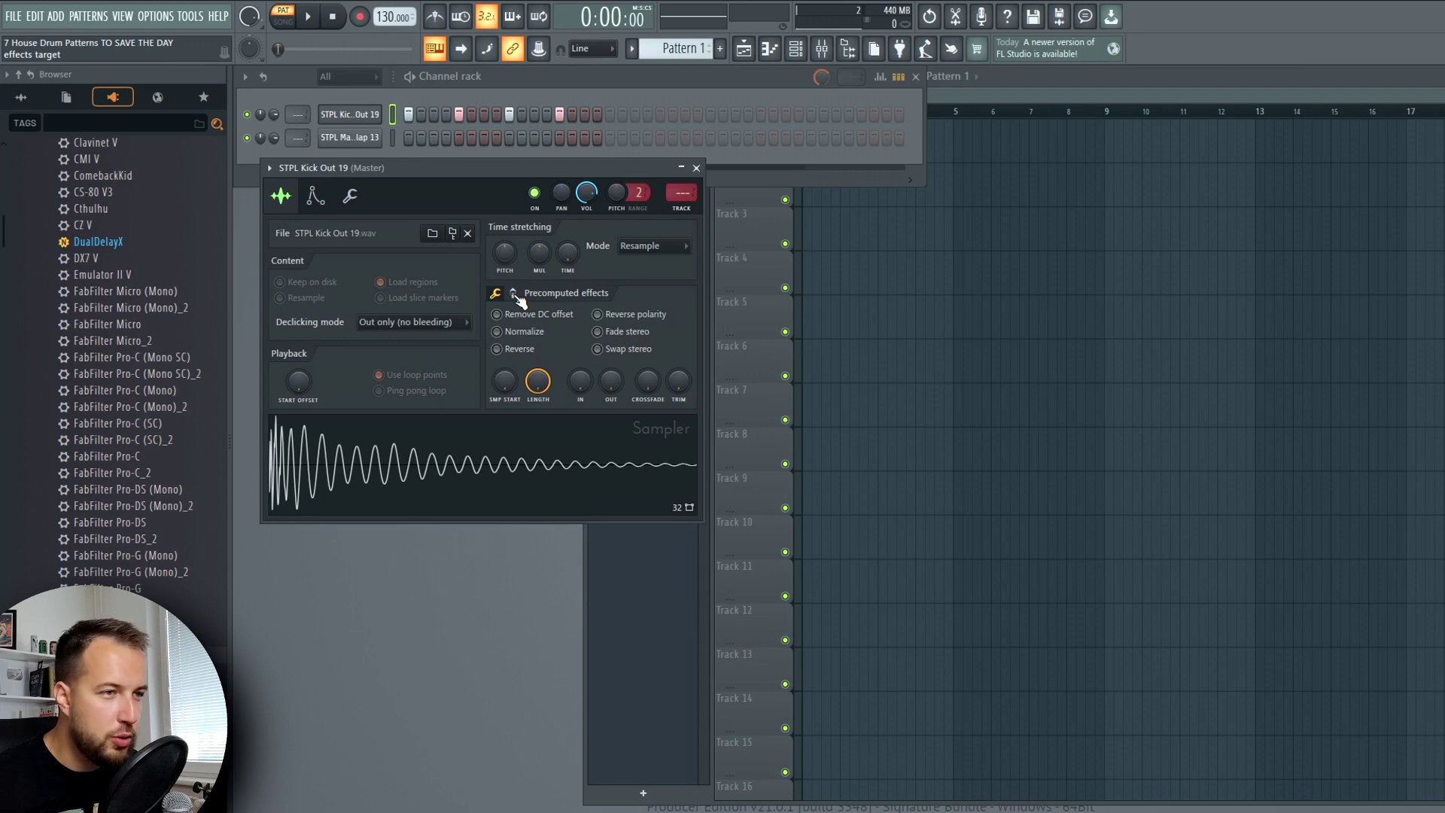
{"action": "left_click", "coordinate": [514, 294]}
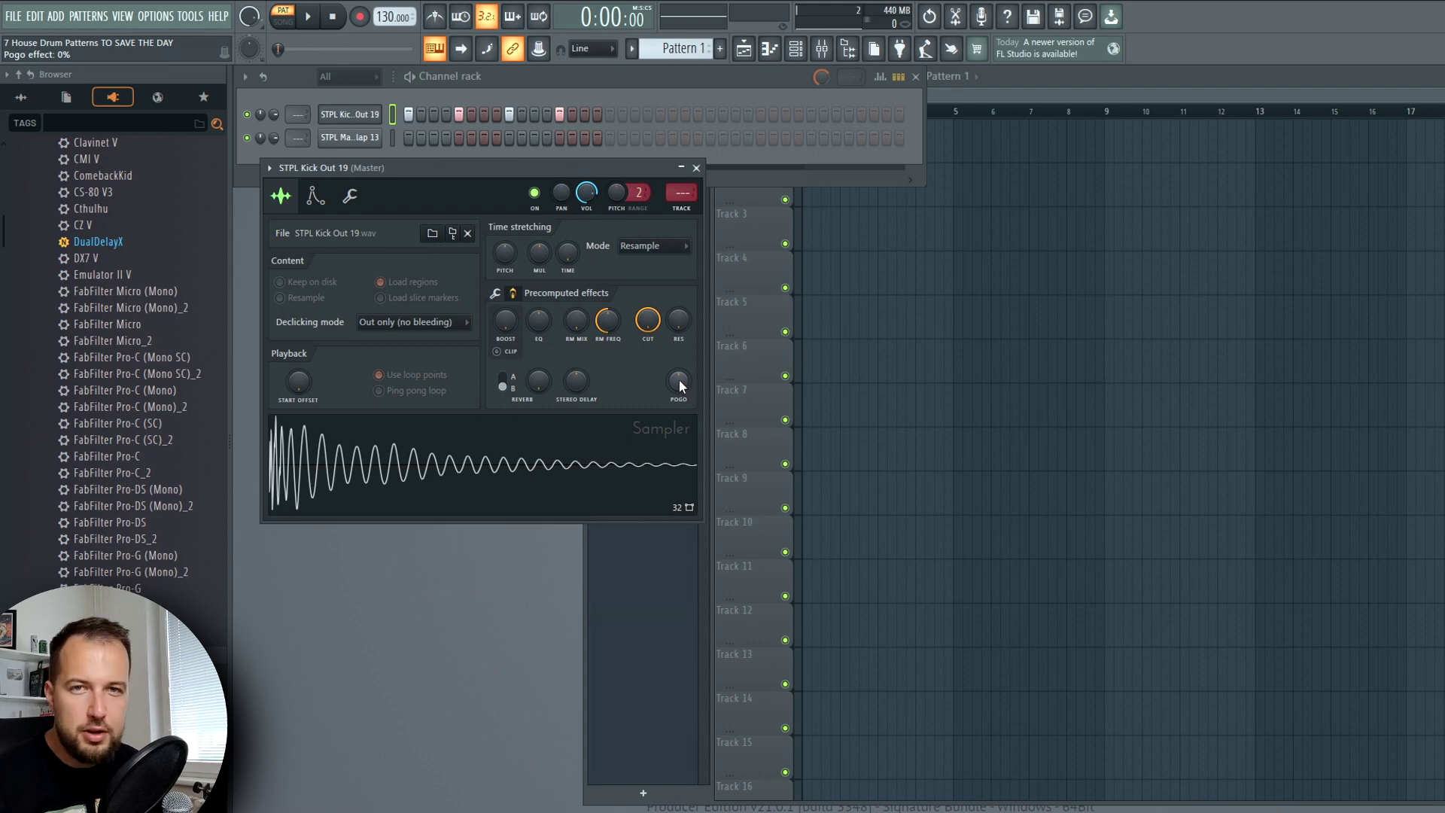
{"action": "key", "text": "space"}
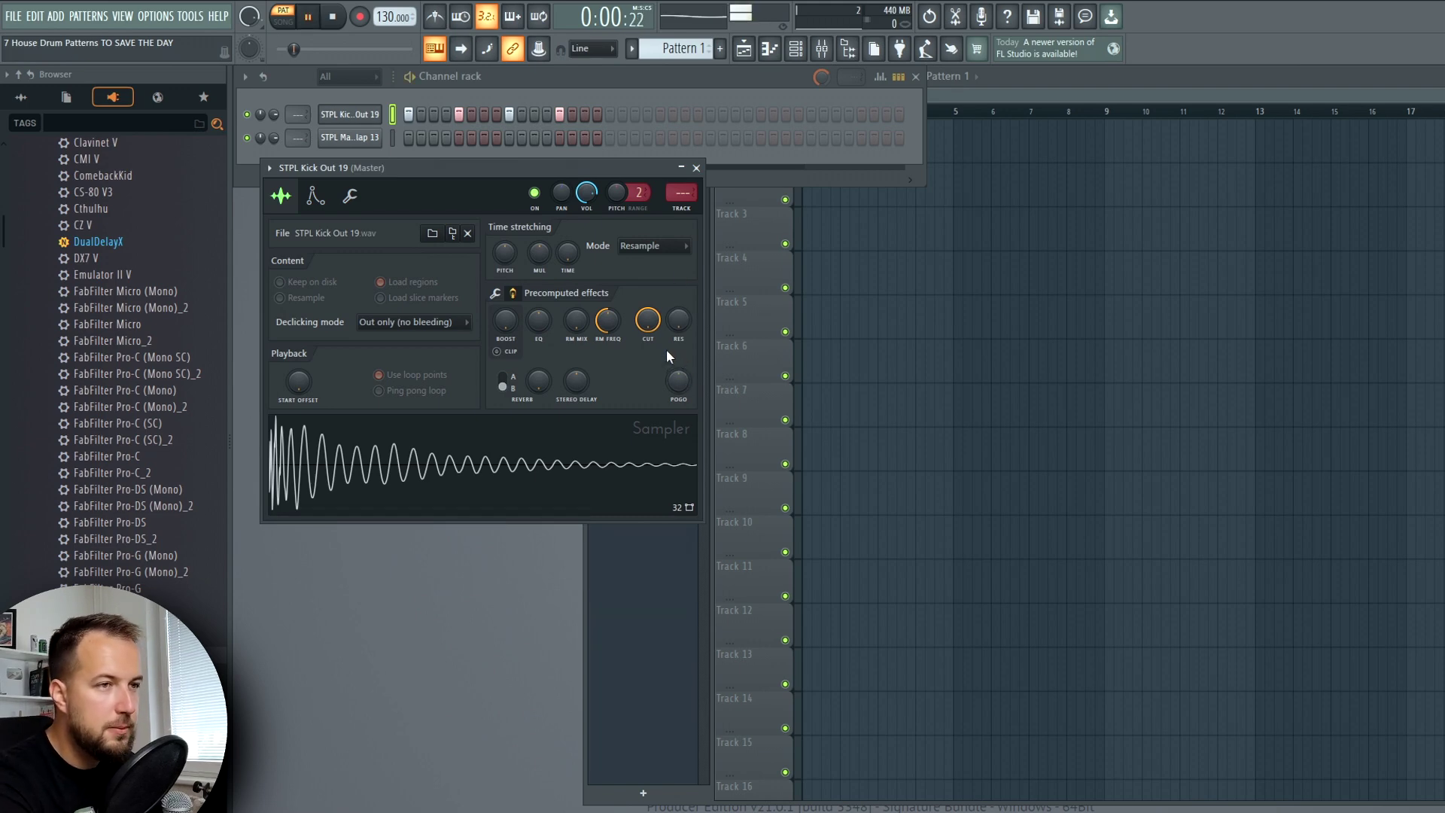
{"action": "scroll", "coordinate": [679, 387], "scroll_direction": "up", "scroll_amount": 3}
{"action": "scroll", "coordinate": [679, 387], "scroll_direction": "up", "scroll_amount": 12}
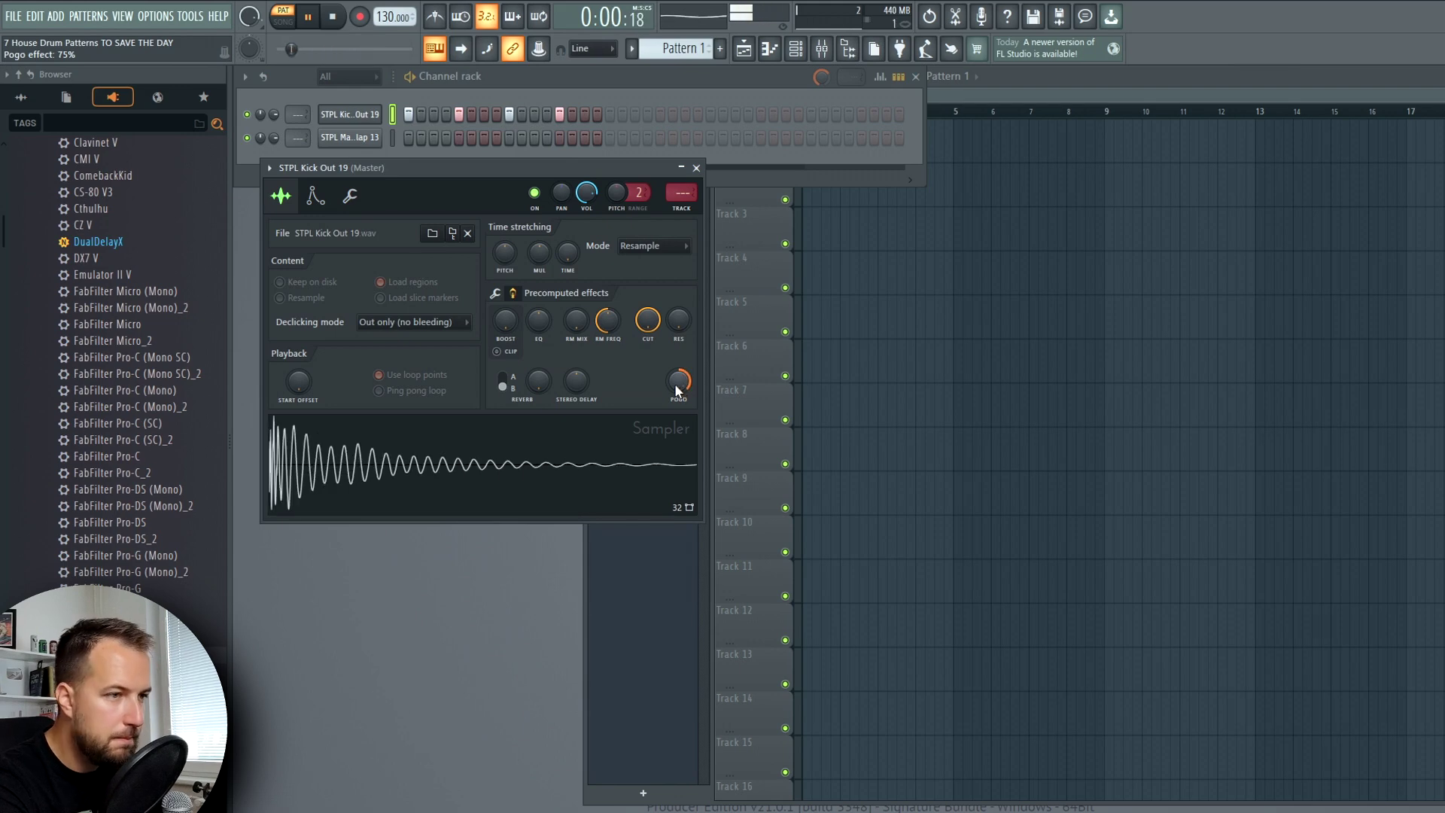
{"action": "key", "text": "space"}
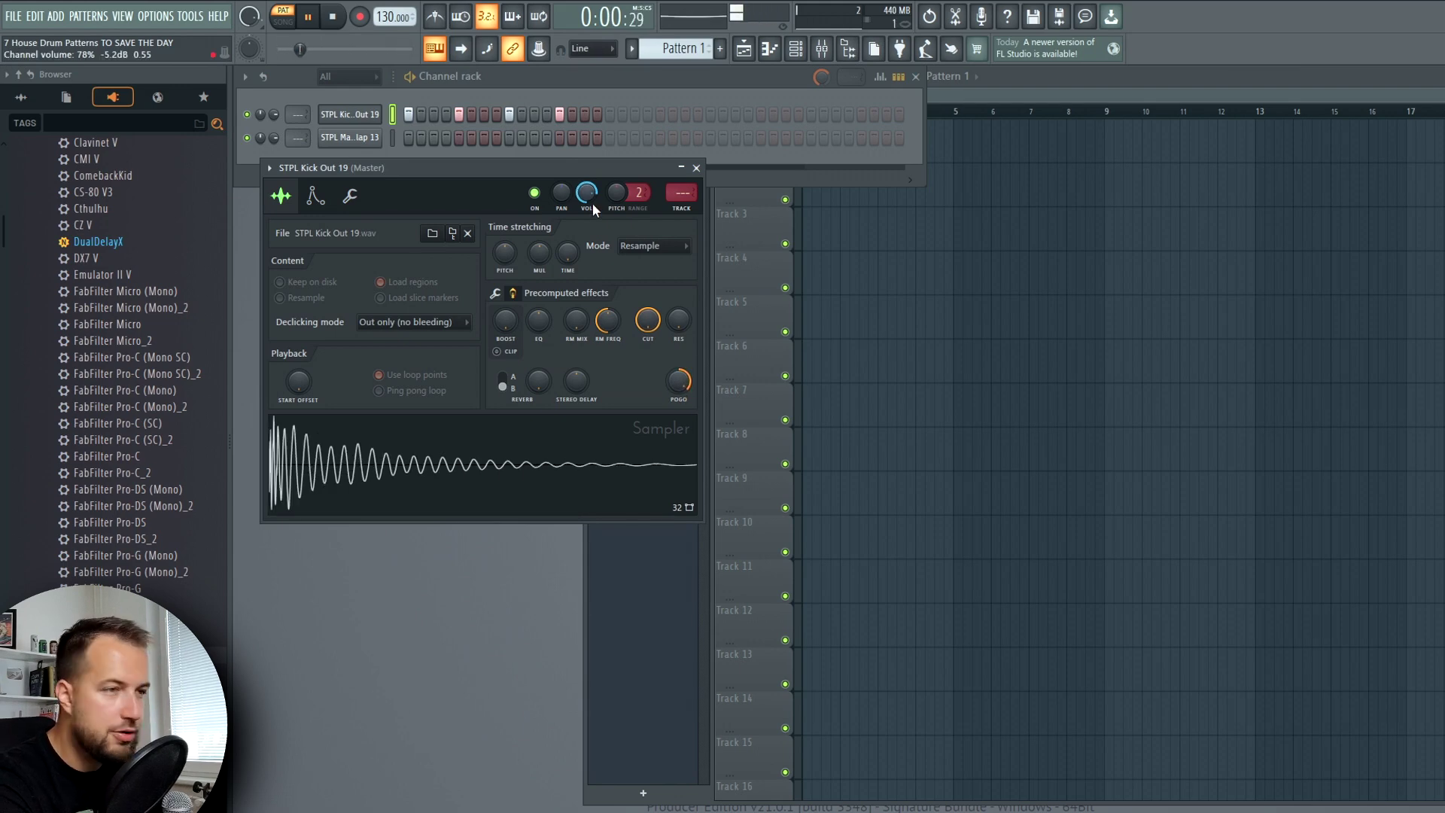
Raise the kick channel's volume, audition its Pogo effect at 100% and around -73%, and close the sampler.
{"action": "left_click_drag", "start_coordinate": [595, 207], "coordinate": [595, 205]}
{"action": "key", "text": "space"}
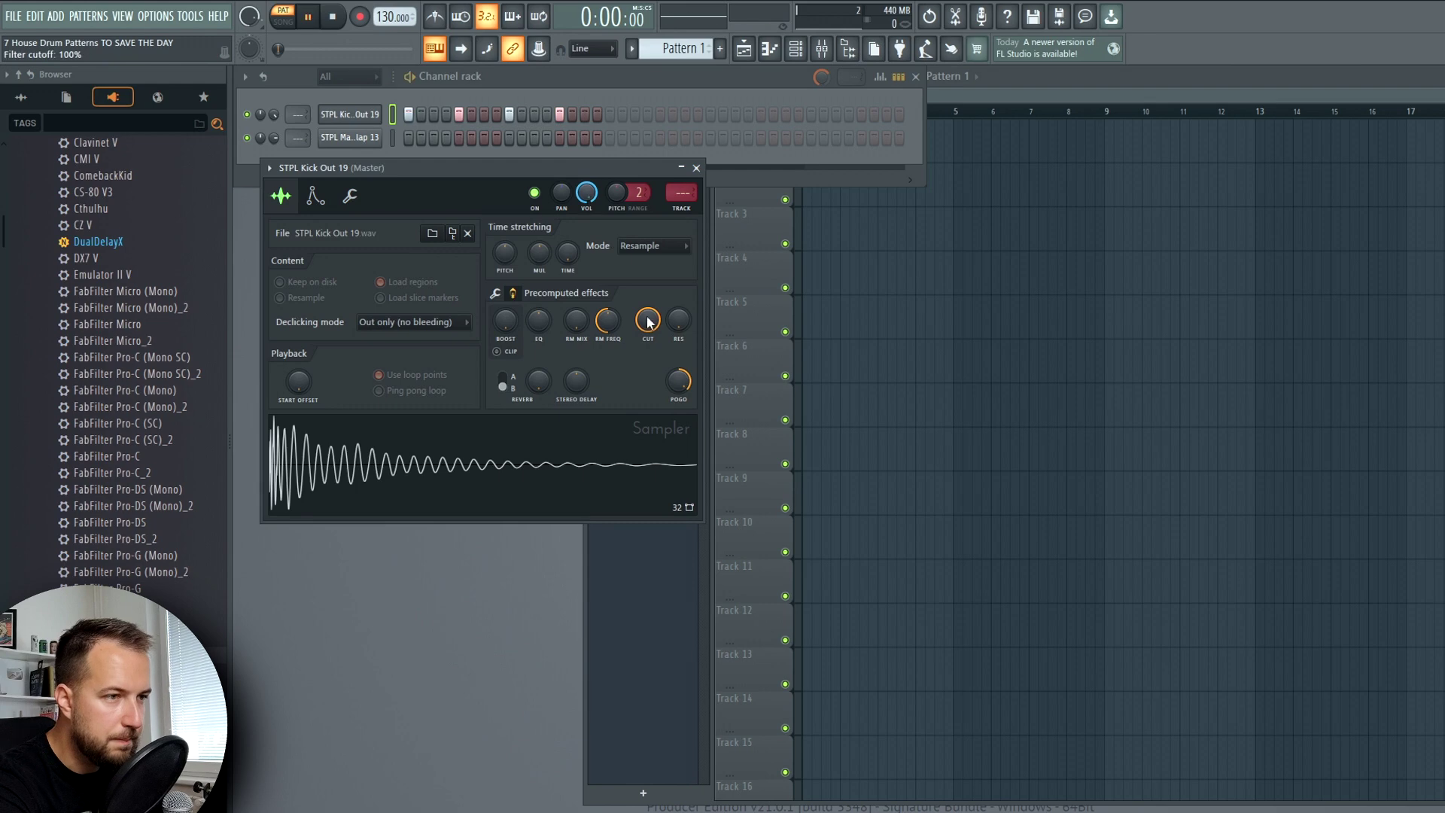
{"action": "key", "text": "space"}
{"action": "scroll", "coordinate": [680, 382], "scroll_direction": "up", "scroll_amount": 3}
{"action": "key", "text": "space"}
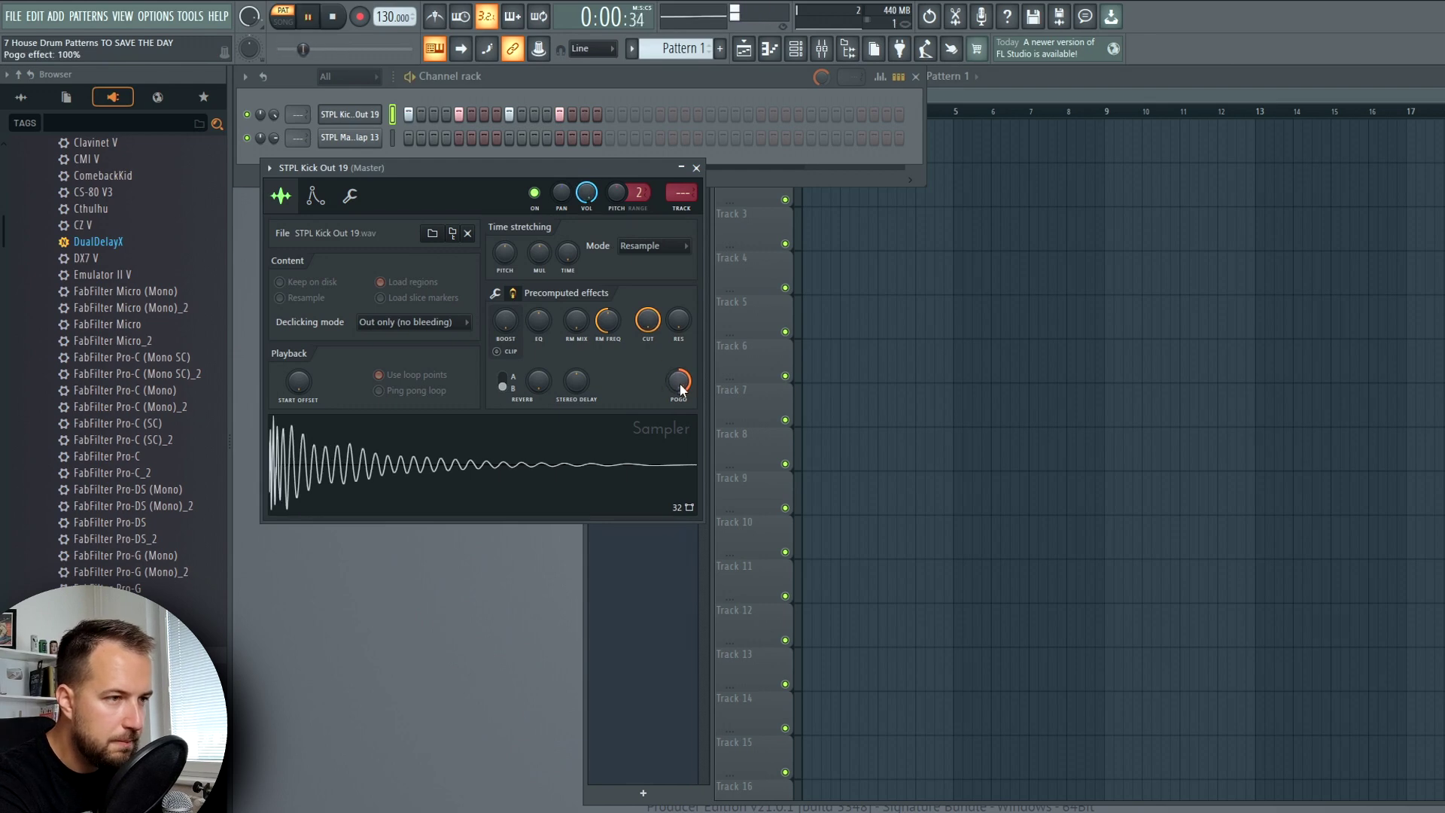
{"action": "scroll", "coordinate": [680, 382], "scroll_direction": "down", "scroll_amount": 10}
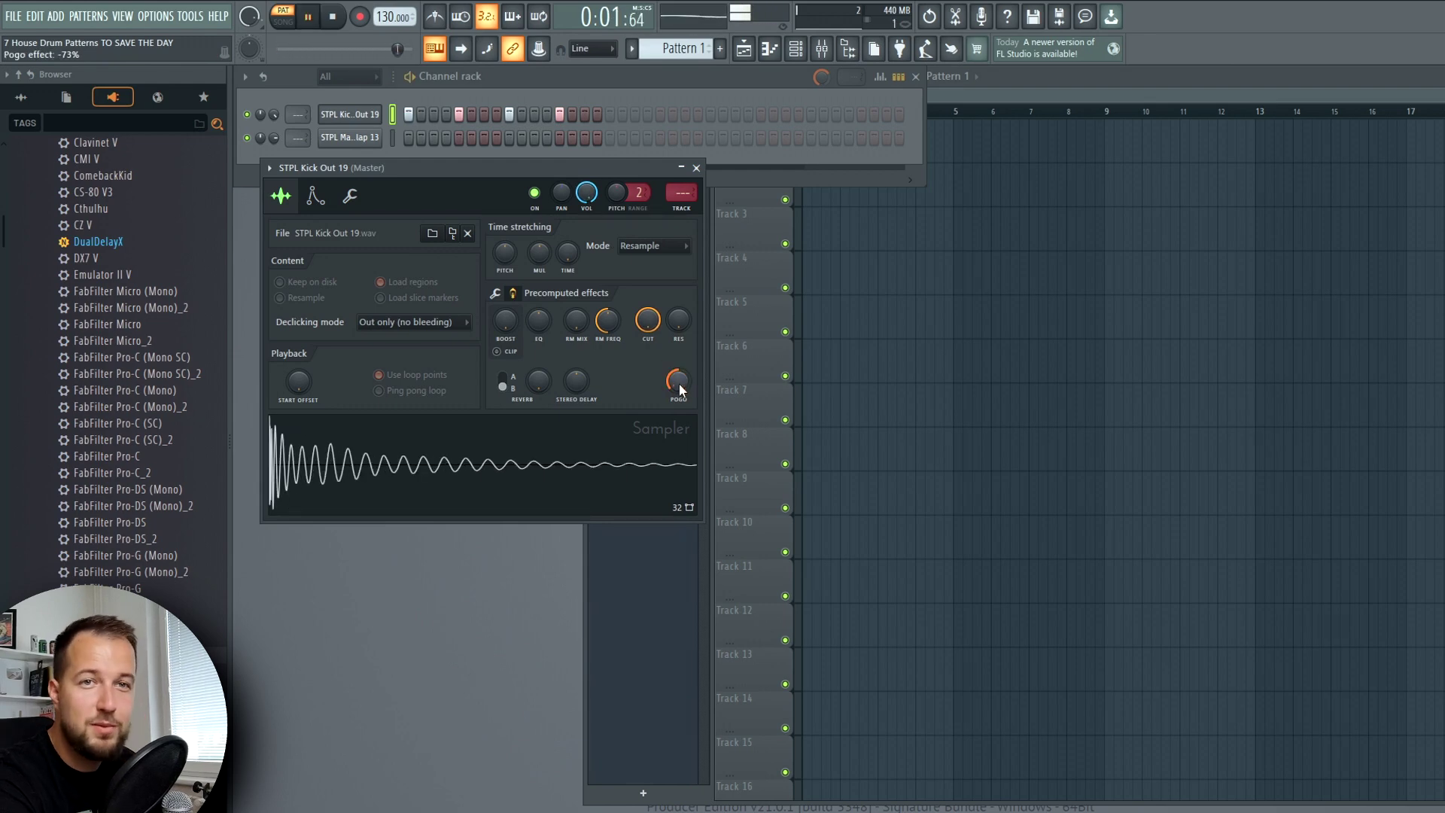
{"action": "scroll", "coordinate": [680, 386], "scroll_direction": "up", "scroll_amount": 2}
{"action": "key", "text": "space"}
{"action": "left_click", "coordinate": [696, 167]}
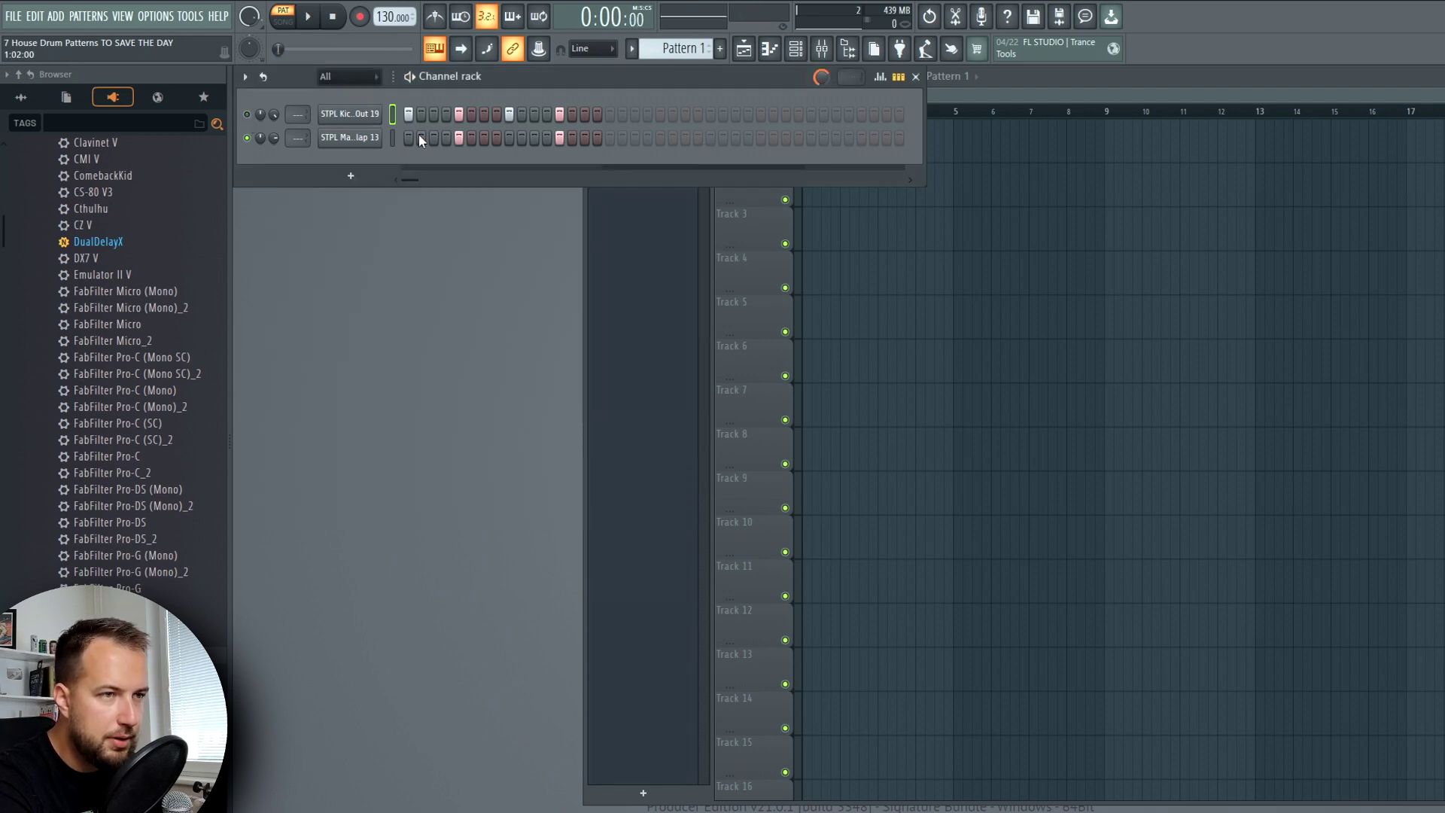
Raise the STPL Main Clap 13 sampler's Pogo effect and set its ring modulation frequency to 97%.
{"action": "left_click", "coordinate": [340, 138]}
{"action": "scroll", "coordinate": [687, 368], "scroll_direction": "down", "scroll_amount": 2}
{"action": "scroll", "coordinate": [687, 369], "scroll_direction": "up", "scroll_amount": 2}
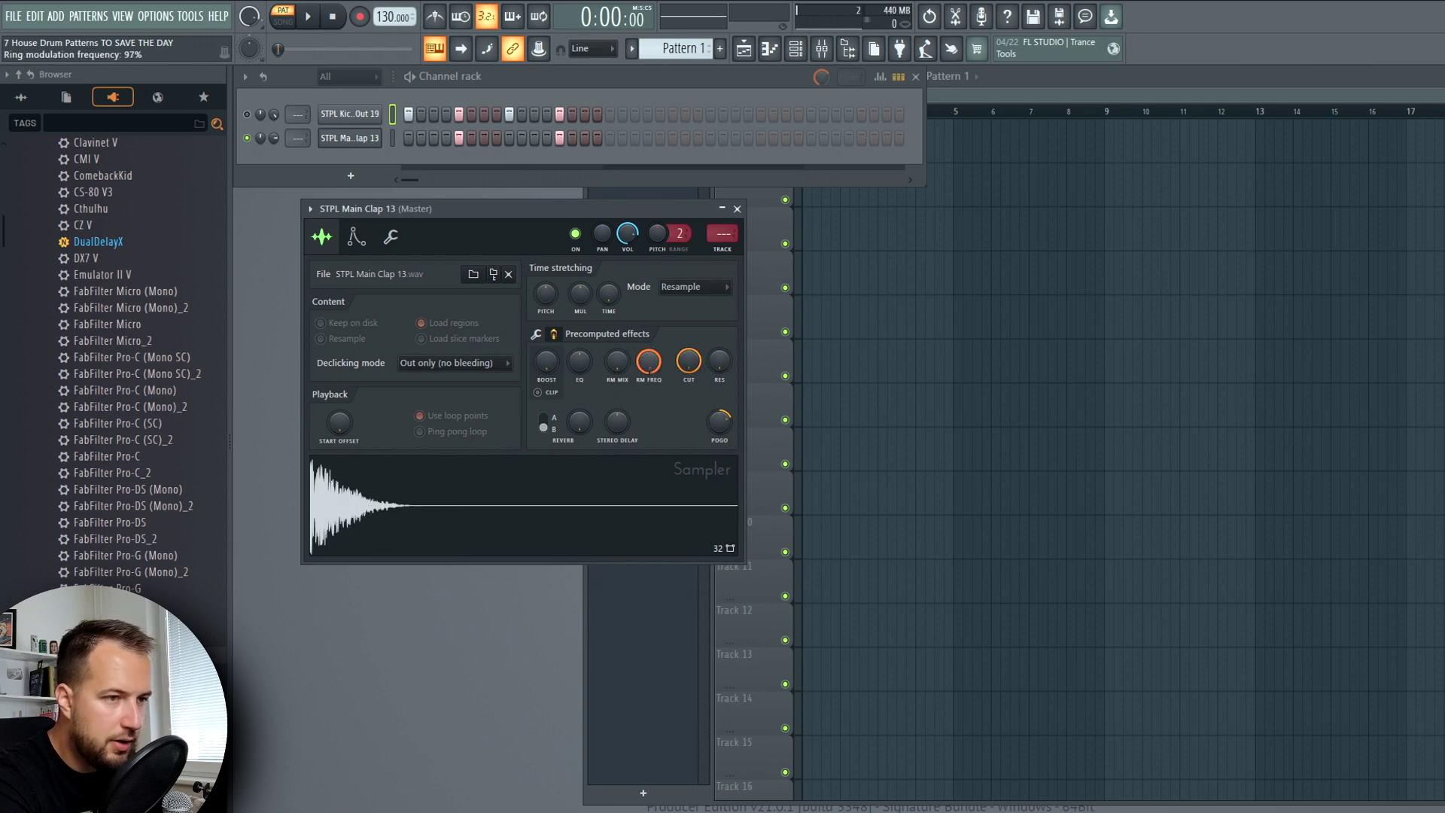
{"action": "key", "text": "Escape"}
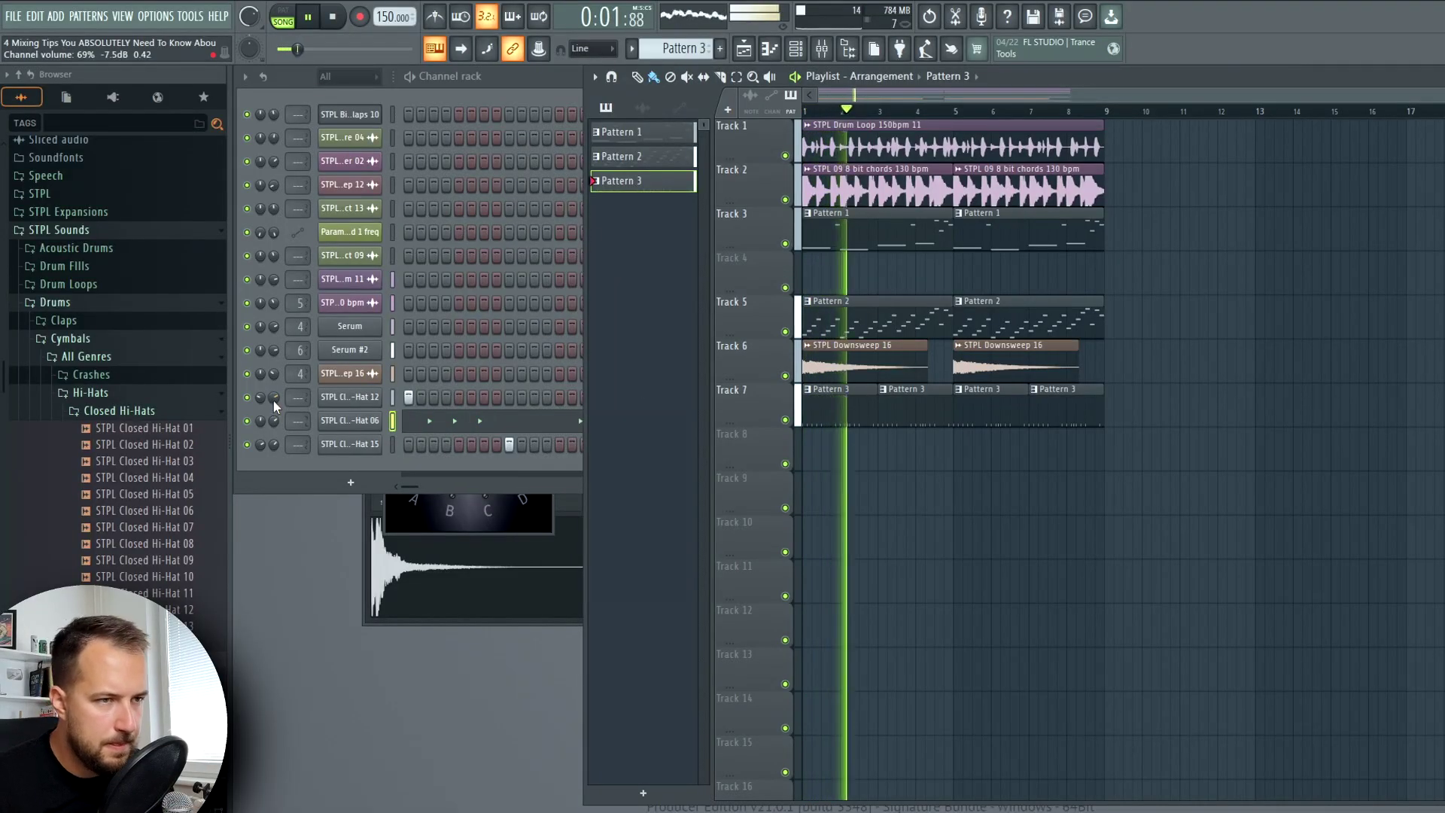
{"action": "left_click", "coordinate": [275, 423]}
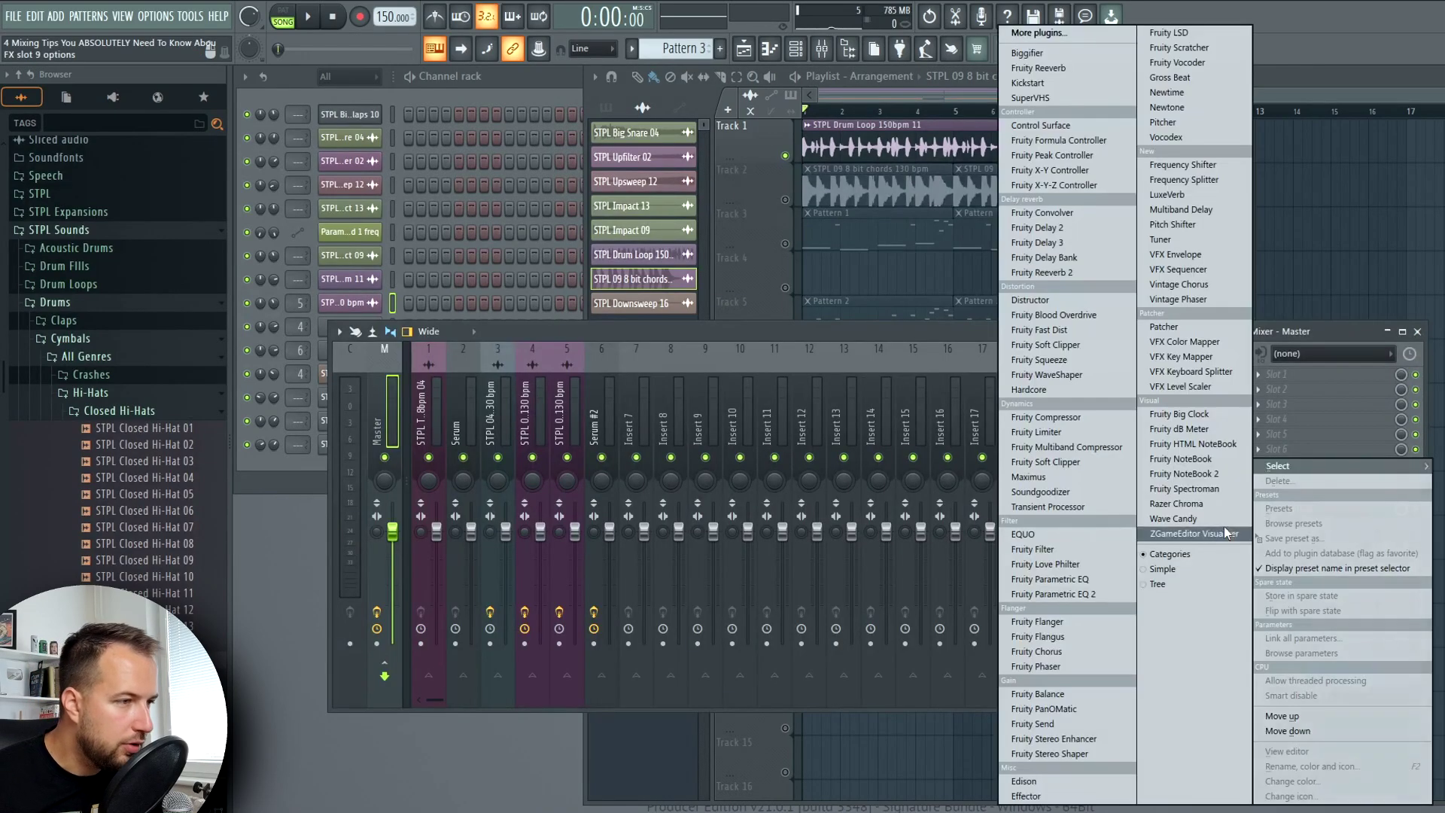
Load Wave Candy into slot 9 of the Master mixer track with the Peak meter preset, keeping only its meter beside the playlist.
{"action": "left_click", "coordinate": [1204, 517]}
{"action": "left_click", "coordinate": [289, 188]}
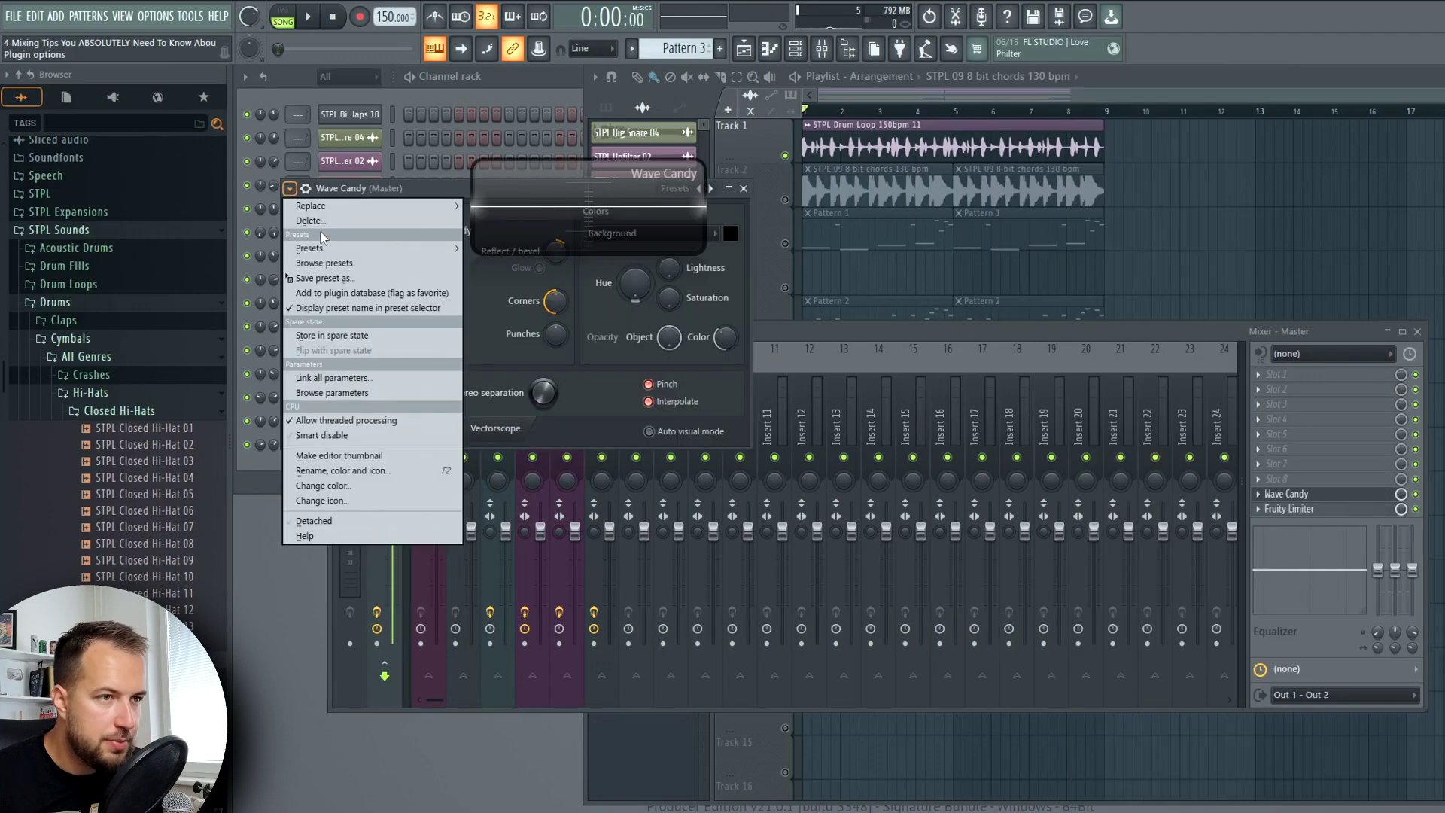
{"action": "mouse_move", "coordinate": [311, 248]}
{"action": "left_click", "coordinate": [520, 211]}
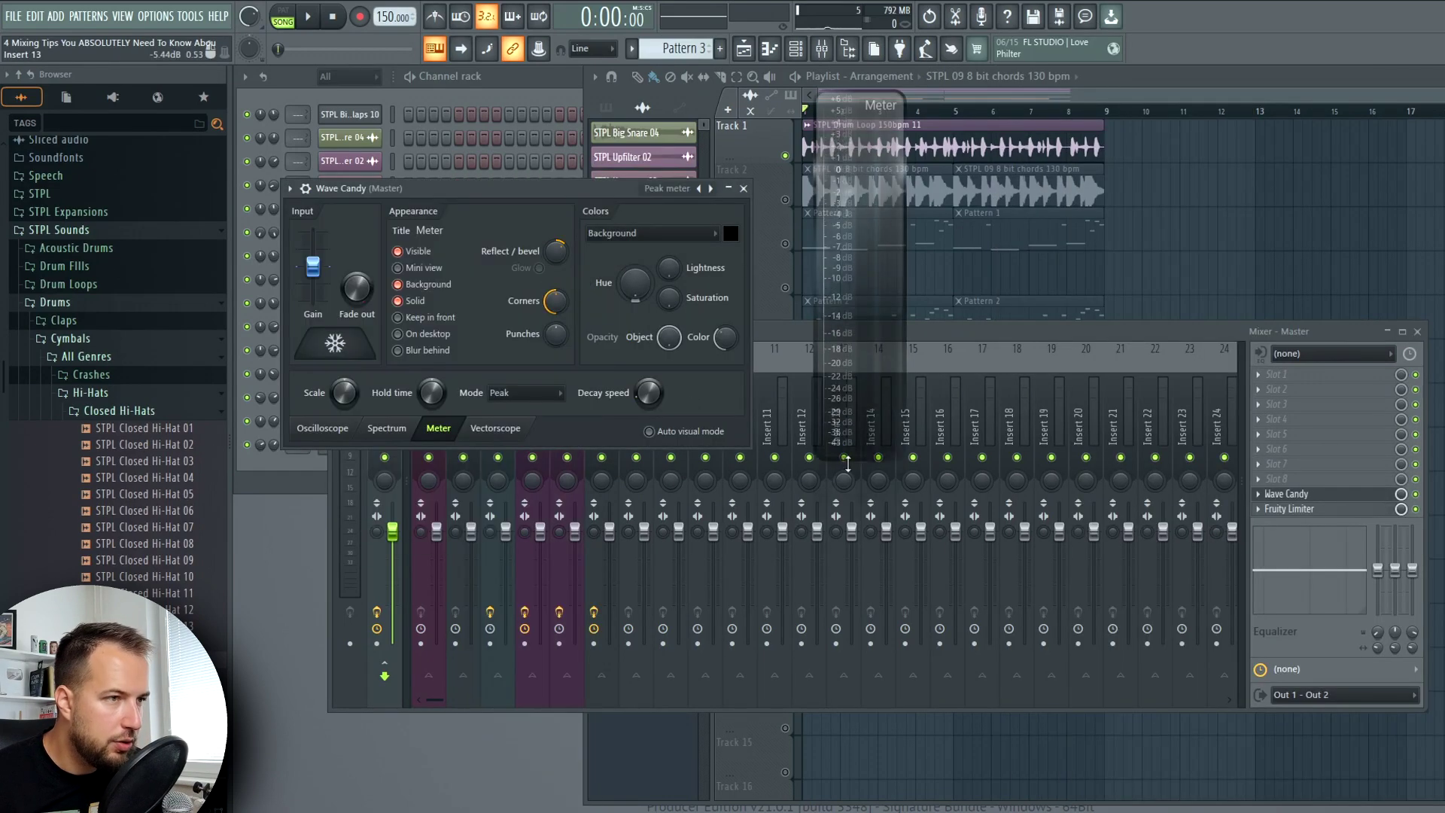
{"action": "left_click", "coordinate": [745, 189]}
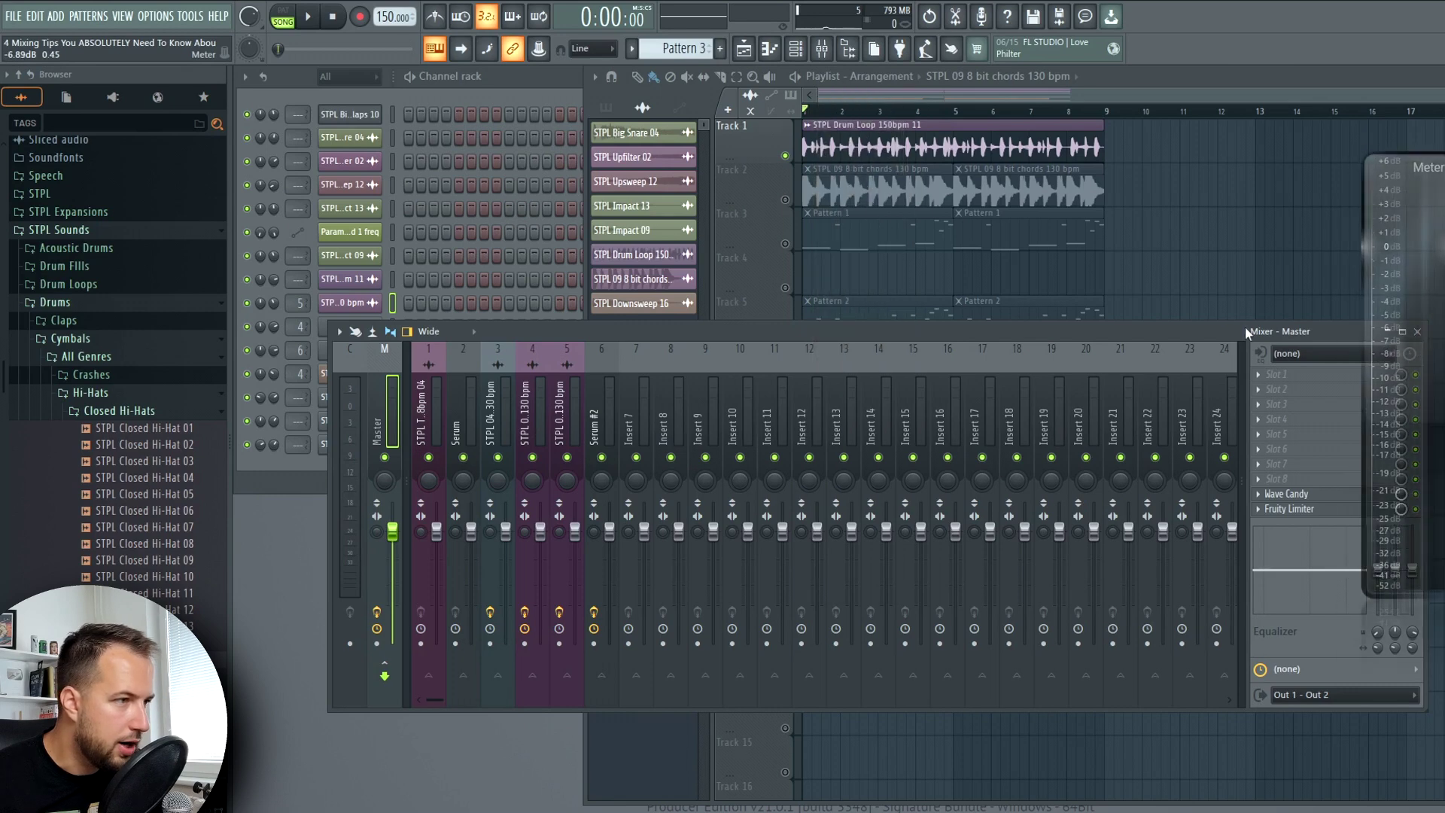
{"action": "key", "text": "F9"}
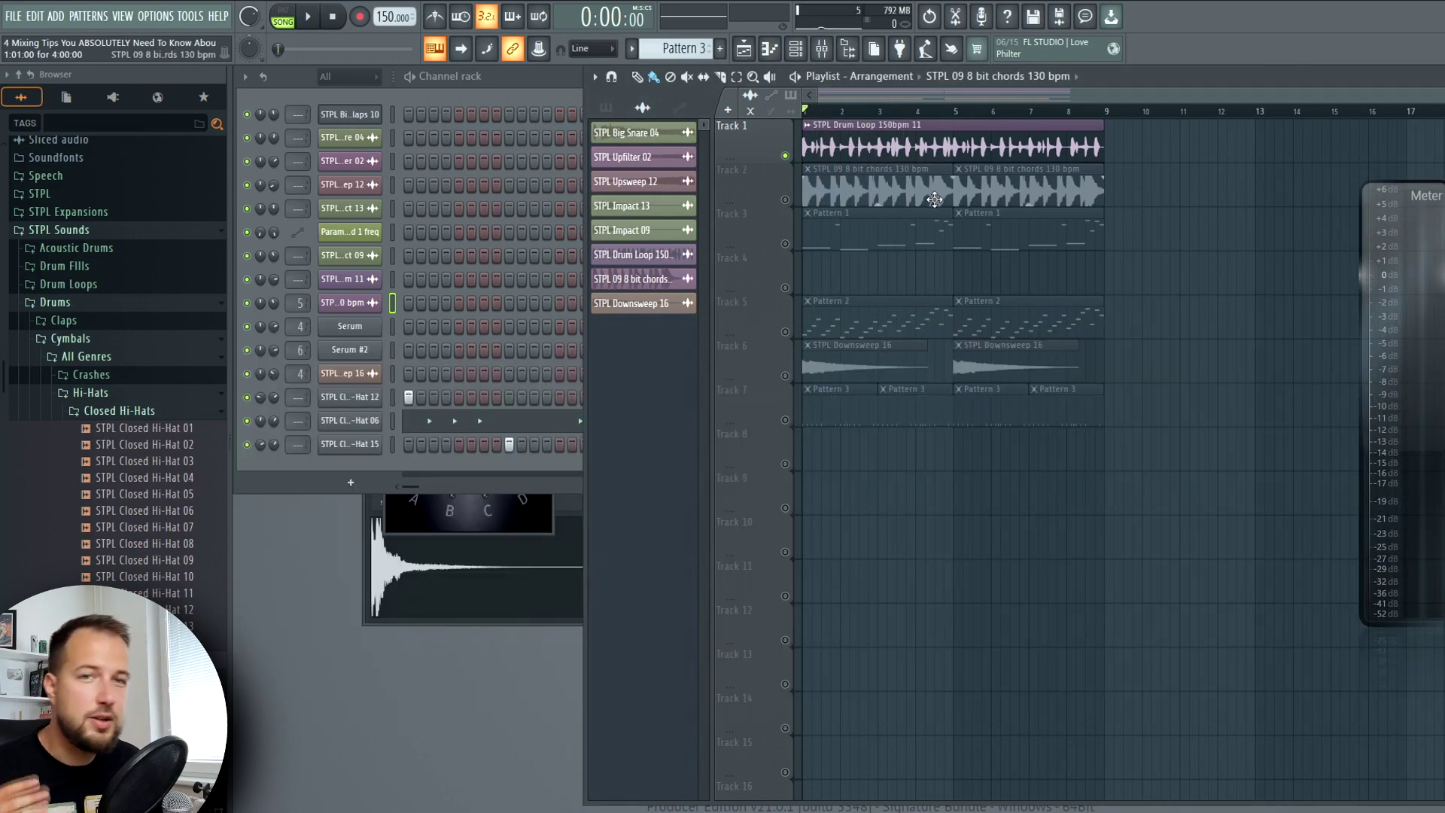
Play the soloed drum loop on Track 1 and the soloed 8 bit chords on Track 2, checking their peaks on the meter.
{"action": "left_click", "coordinate": [933, 147]}
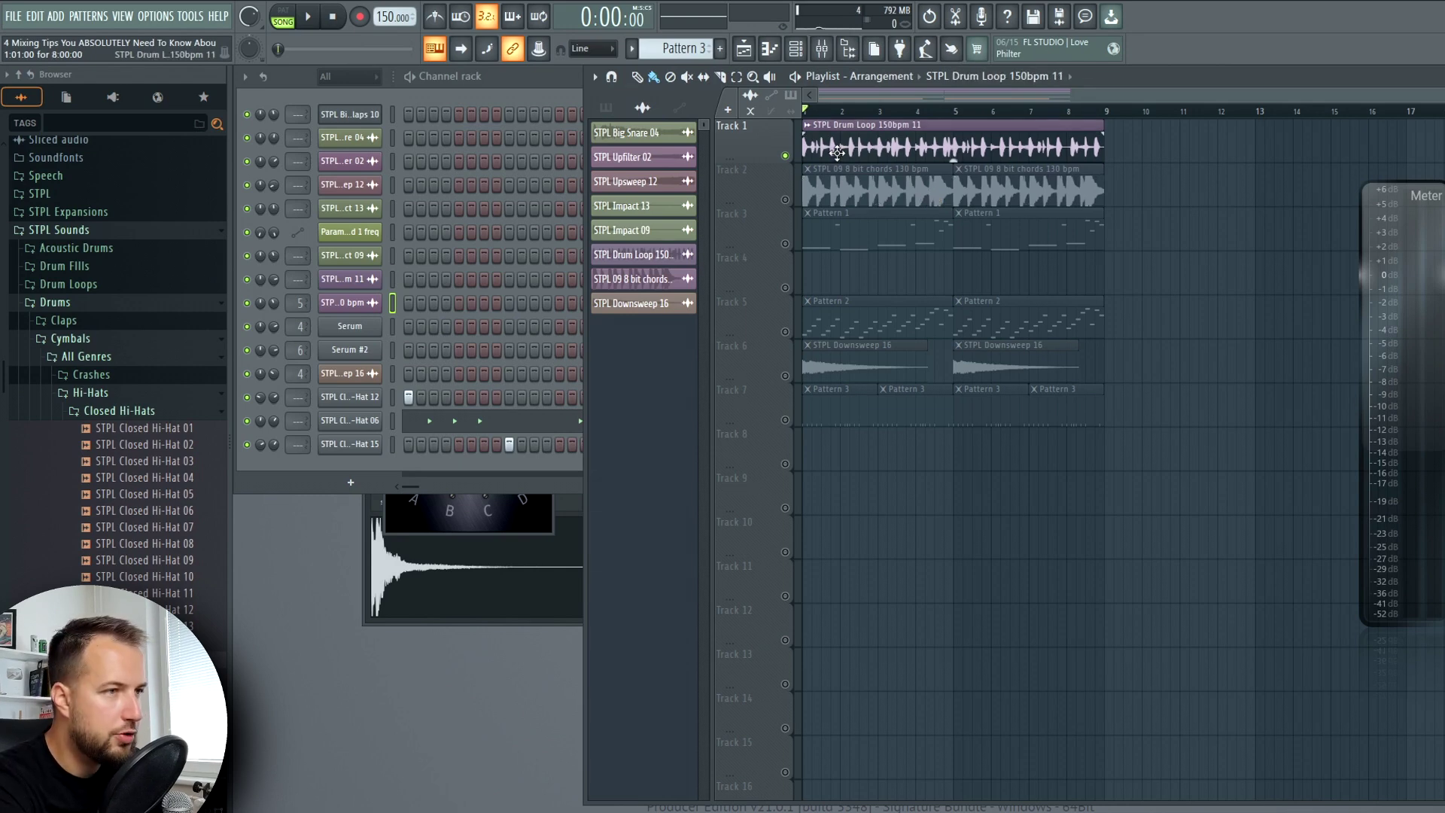
{"action": "key", "text": "space"}
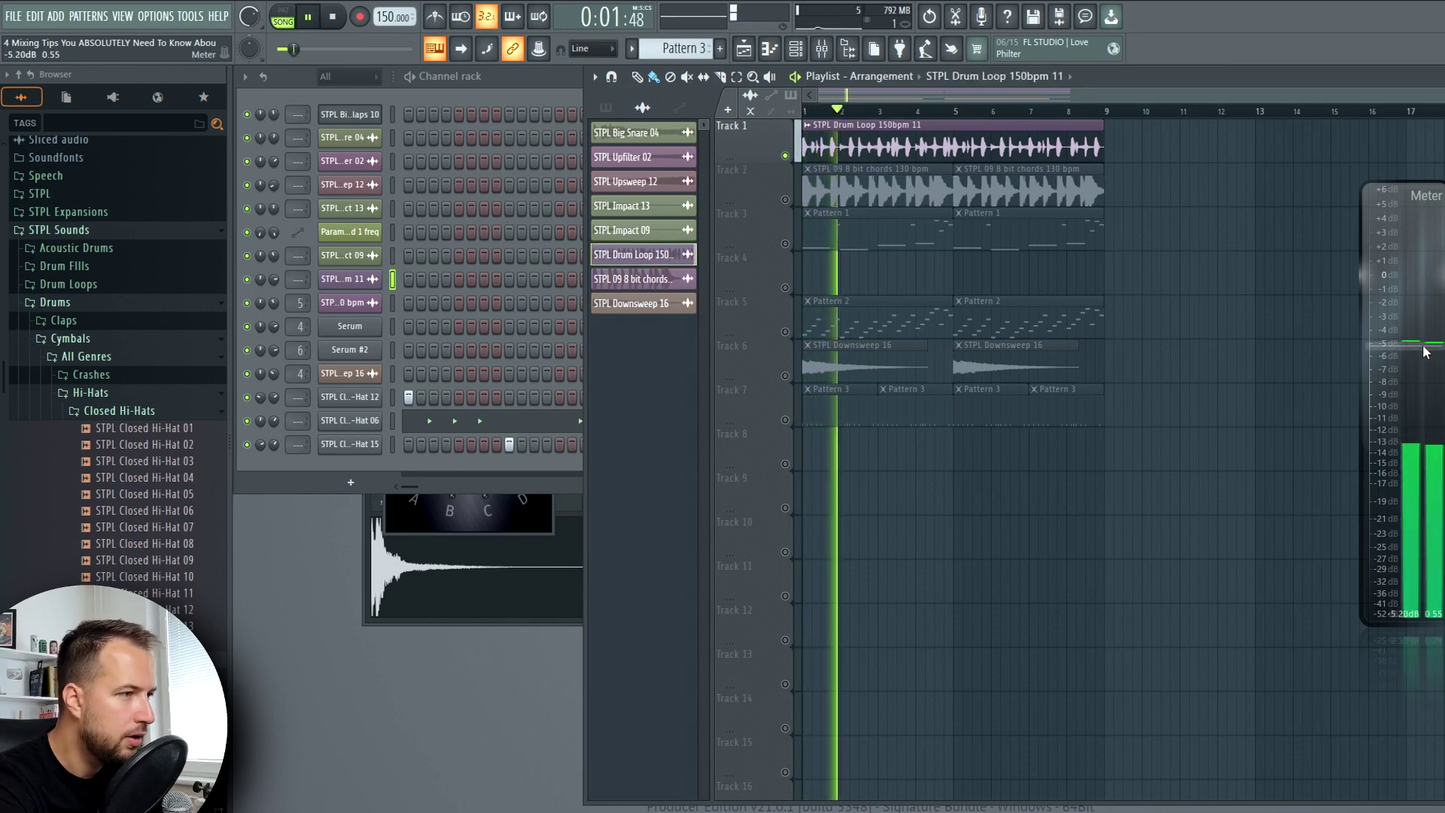
{"action": "key", "text": "space"}
{"action": "left_click", "coordinate": [927, 182]}
{"action": "key", "text": "space"}
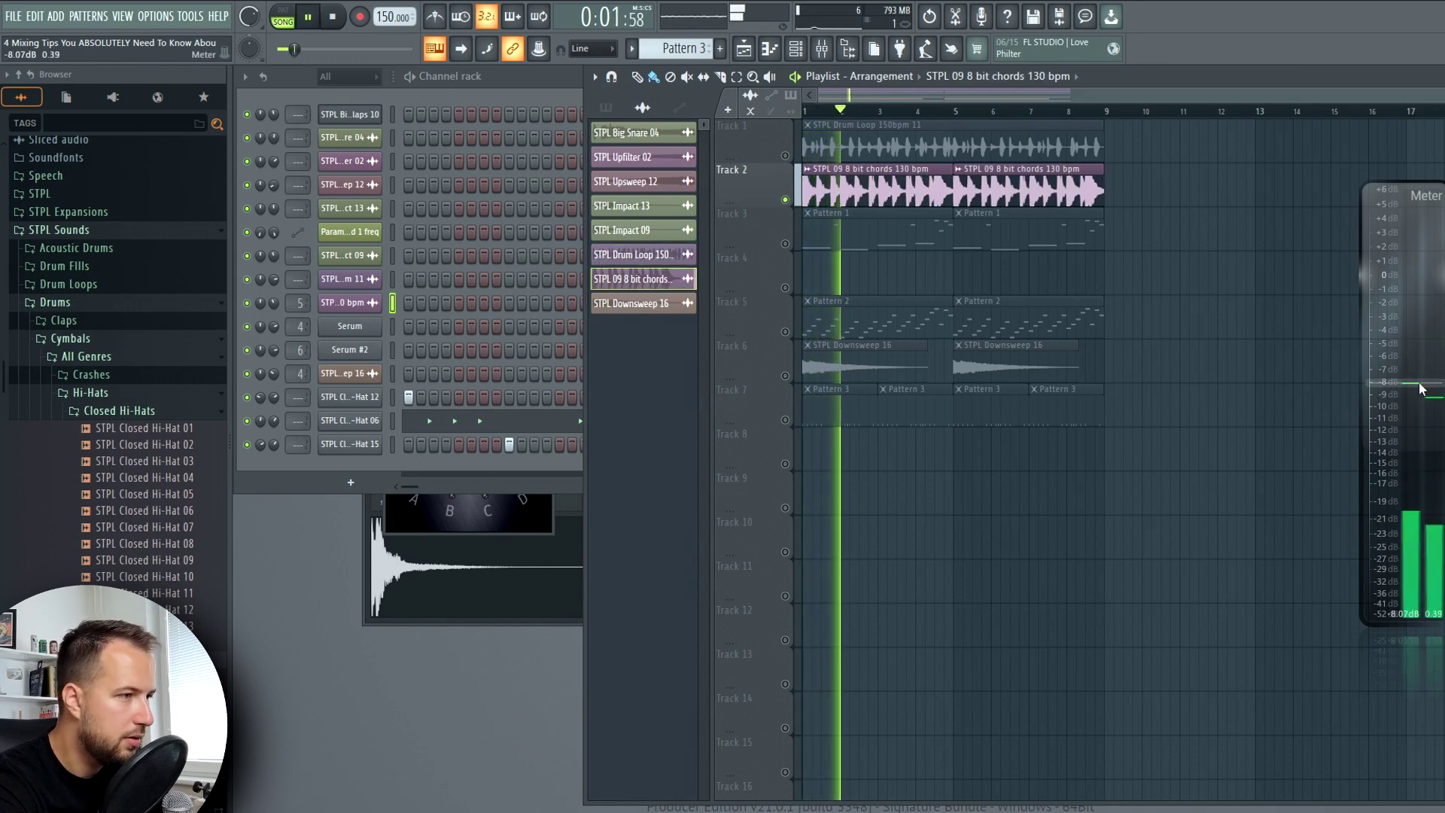
{"action": "key", "text": "space"}
Play the Pattern 1 clips on Track 3 in solo and check their peak level on the meter.
{"action": "left_click", "coordinate": [862, 244]}
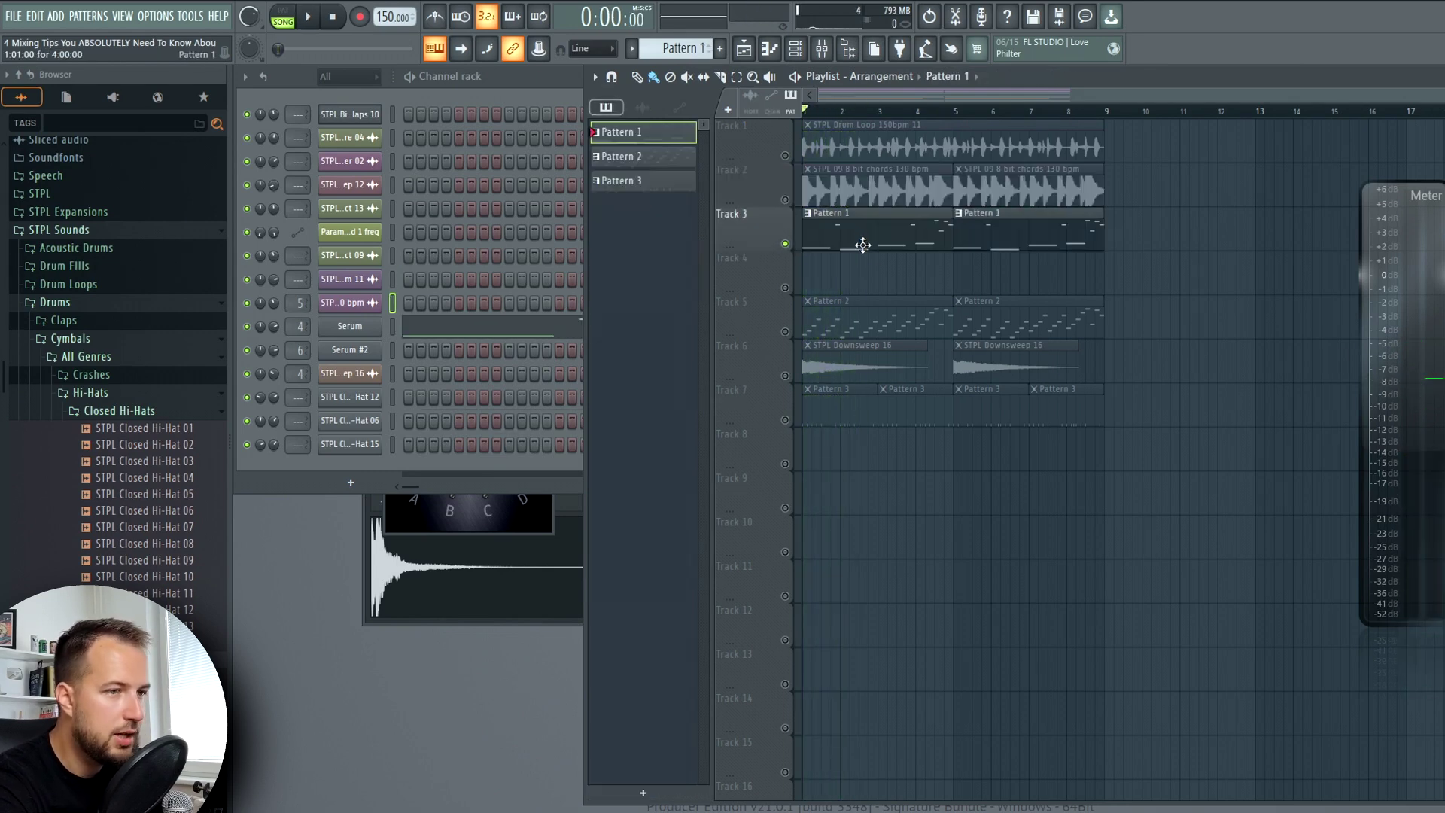
{"action": "key", "text": "space"}
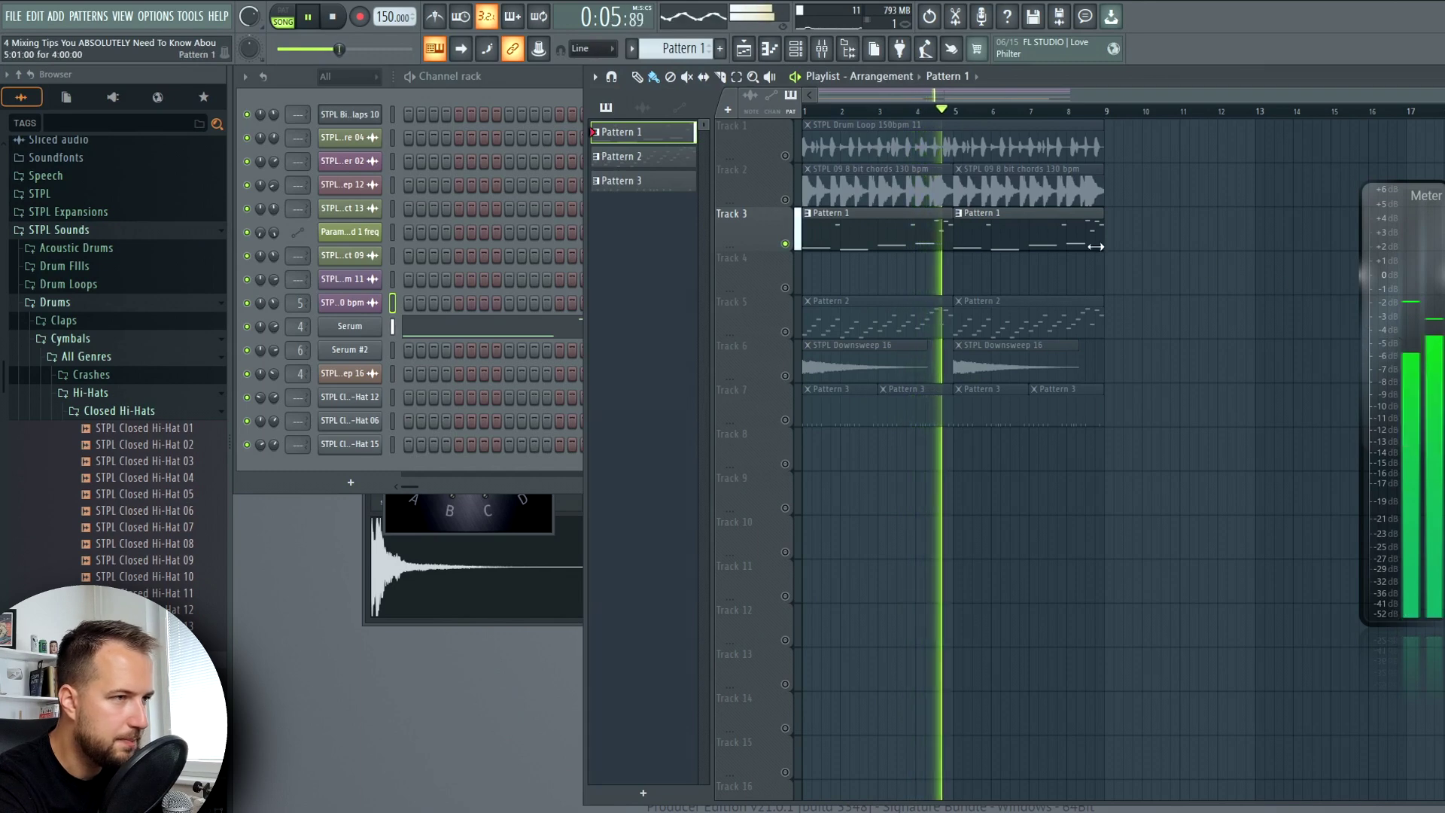
{"action": "key", "text": "space"}
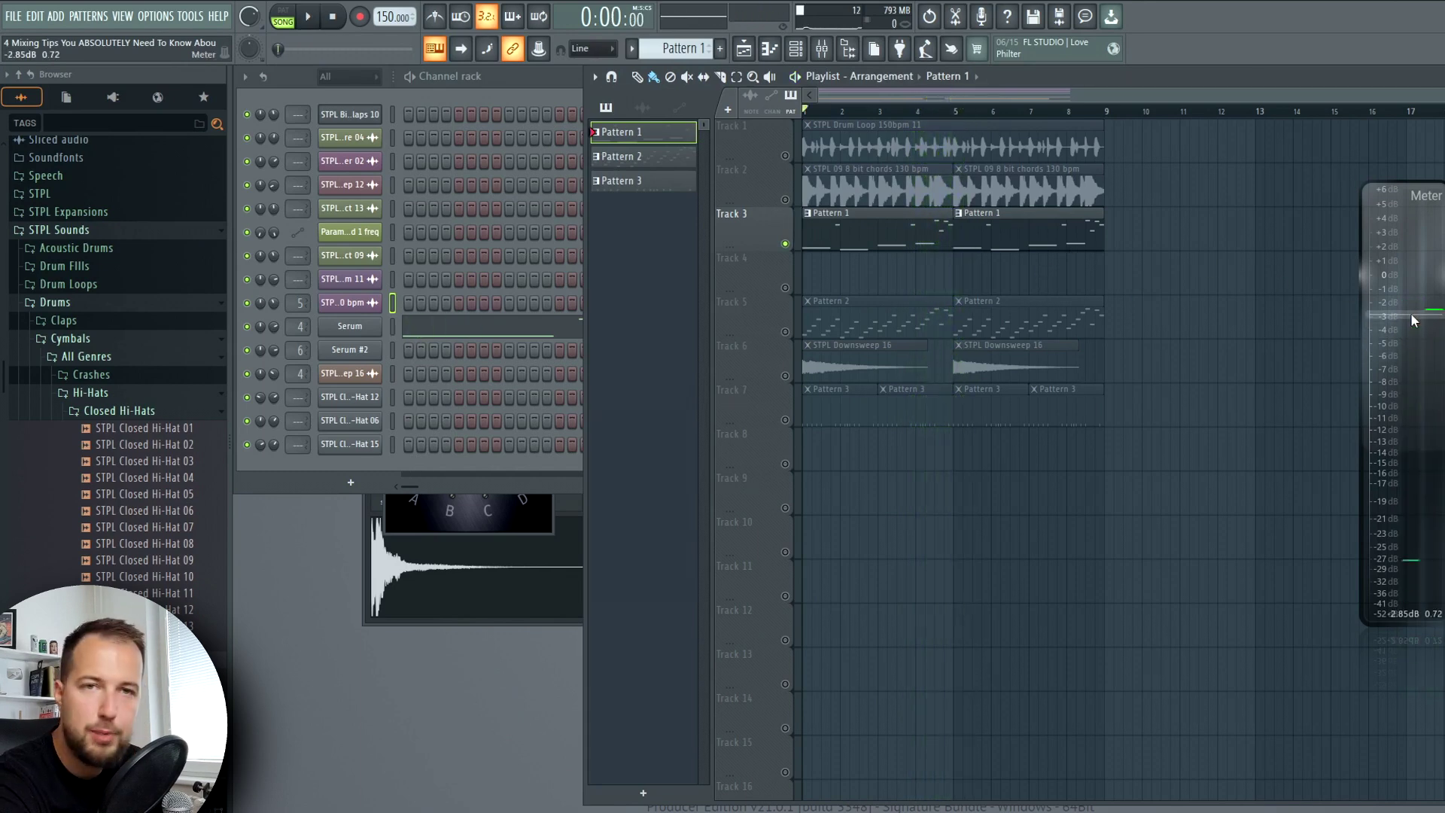
Check the meter levels of Tracks 5, 6 and 7 in solo one after another, and re-enable all tracks.
{"action": "left_click", "coordinate": [867, 315]}
{"action": "key", "text": "space"}
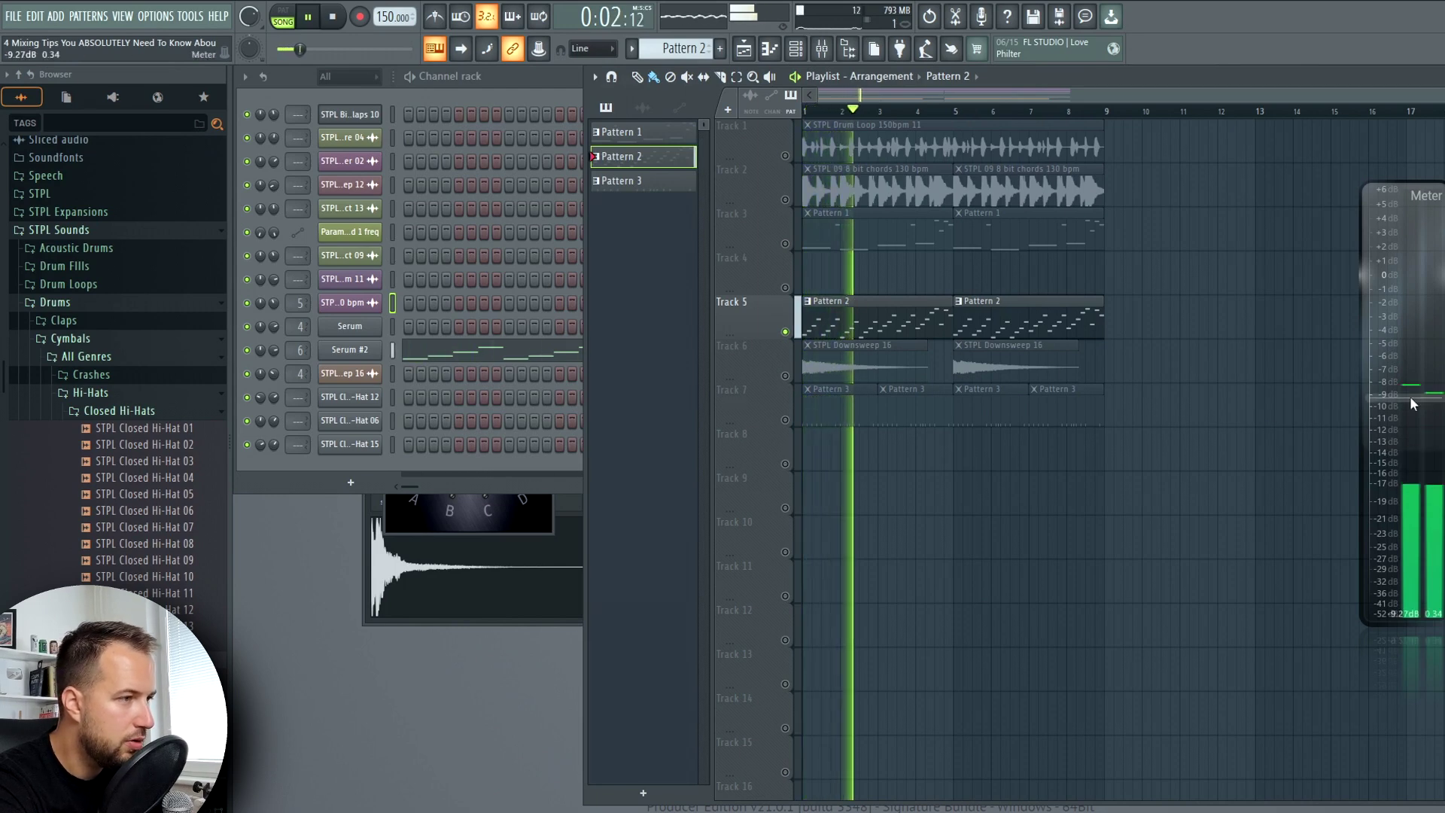
{"action": "left_click", "coordinate": [831, 373]}
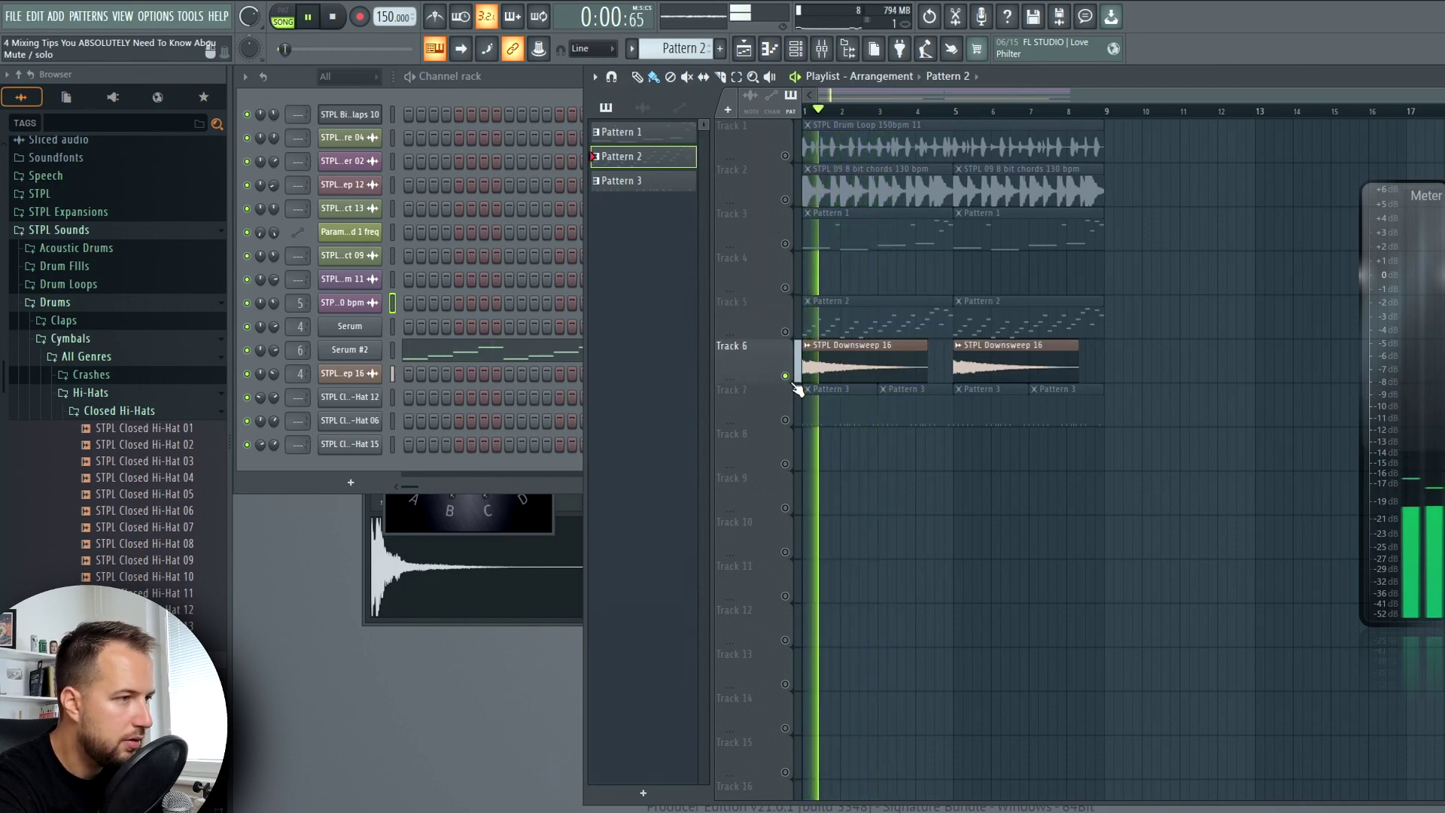
{"action": "left_click", "coordinate": [828, 406]}
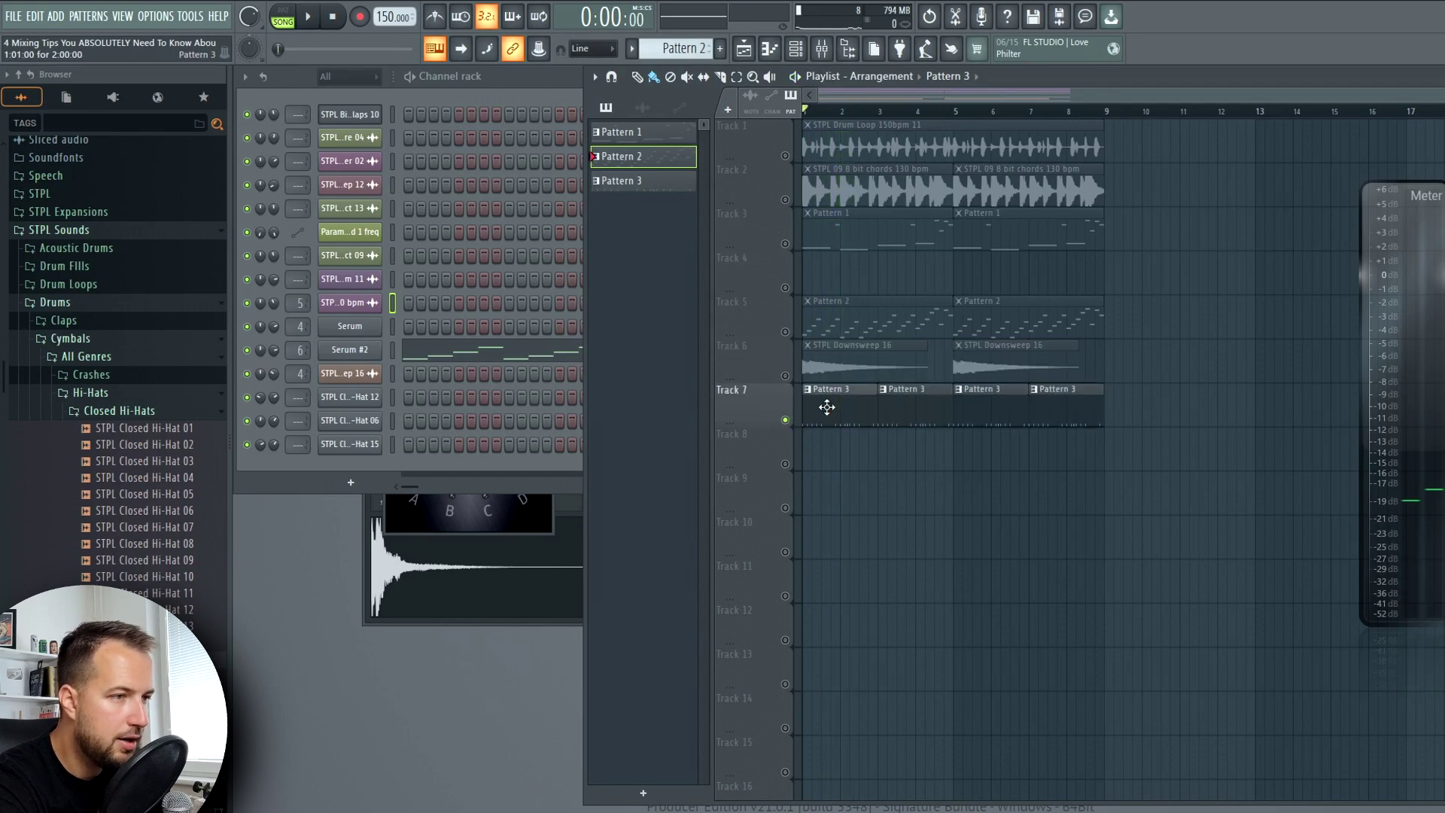
{"action": "key", "text": "space"}
{"action": "left_click", "coordinate": [785, 155]}
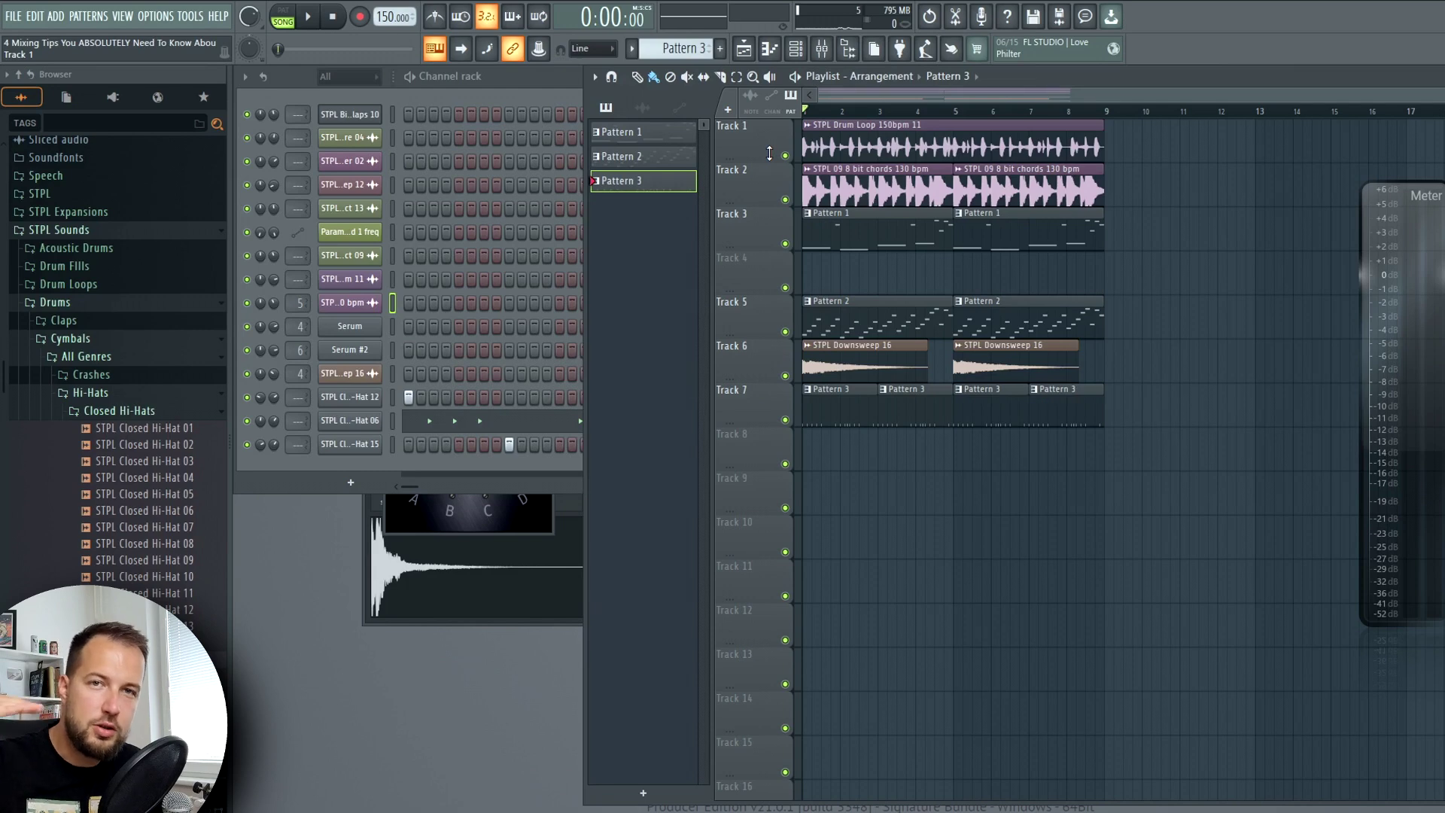
Solo and play Track 1's drum loop, followed by Track 2's 8 bit chords, to compare their peak levels.
{"action": "right_click", "coordinate": [785, 155]}
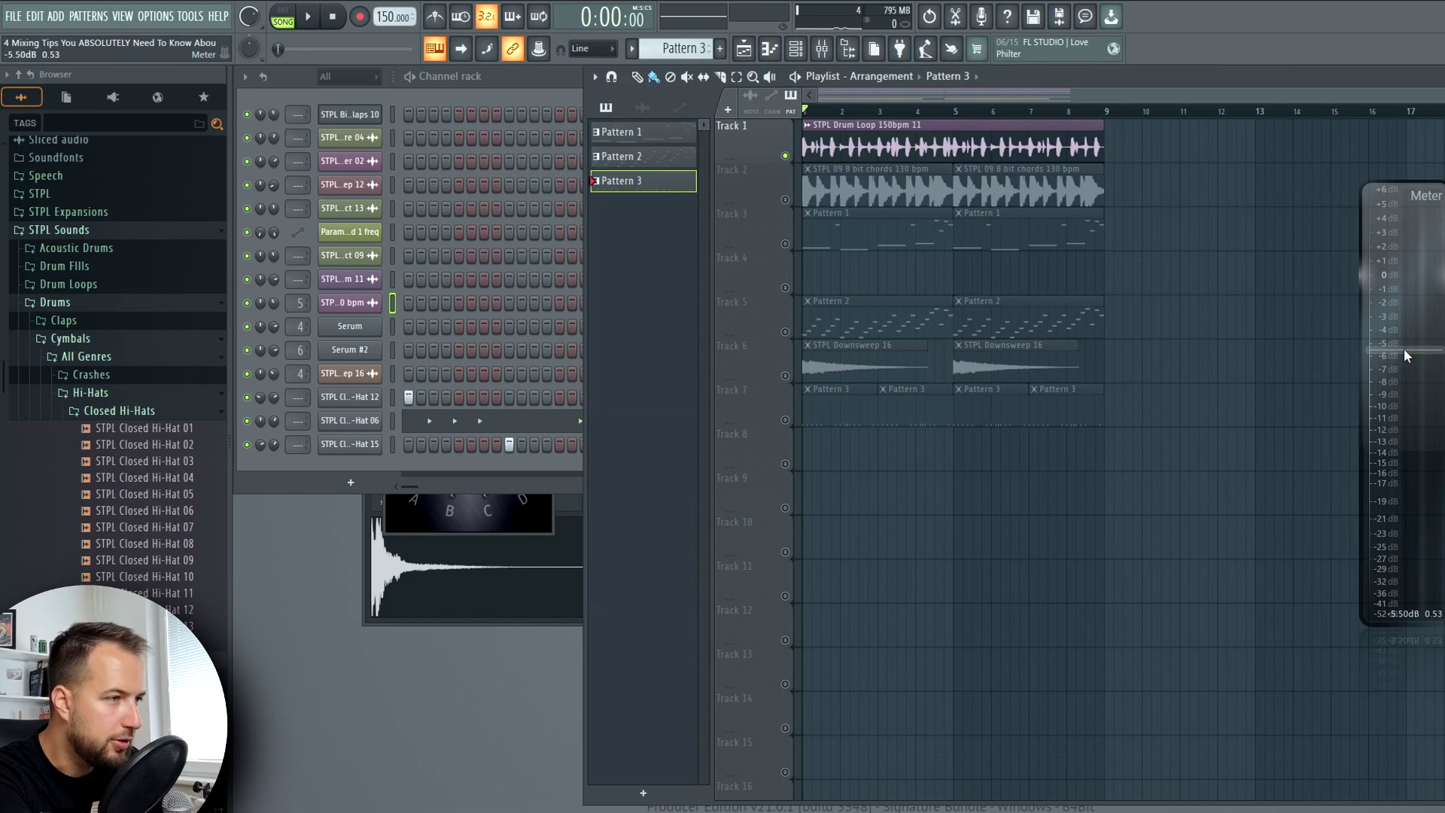
{"action": "key", "text": "space"}
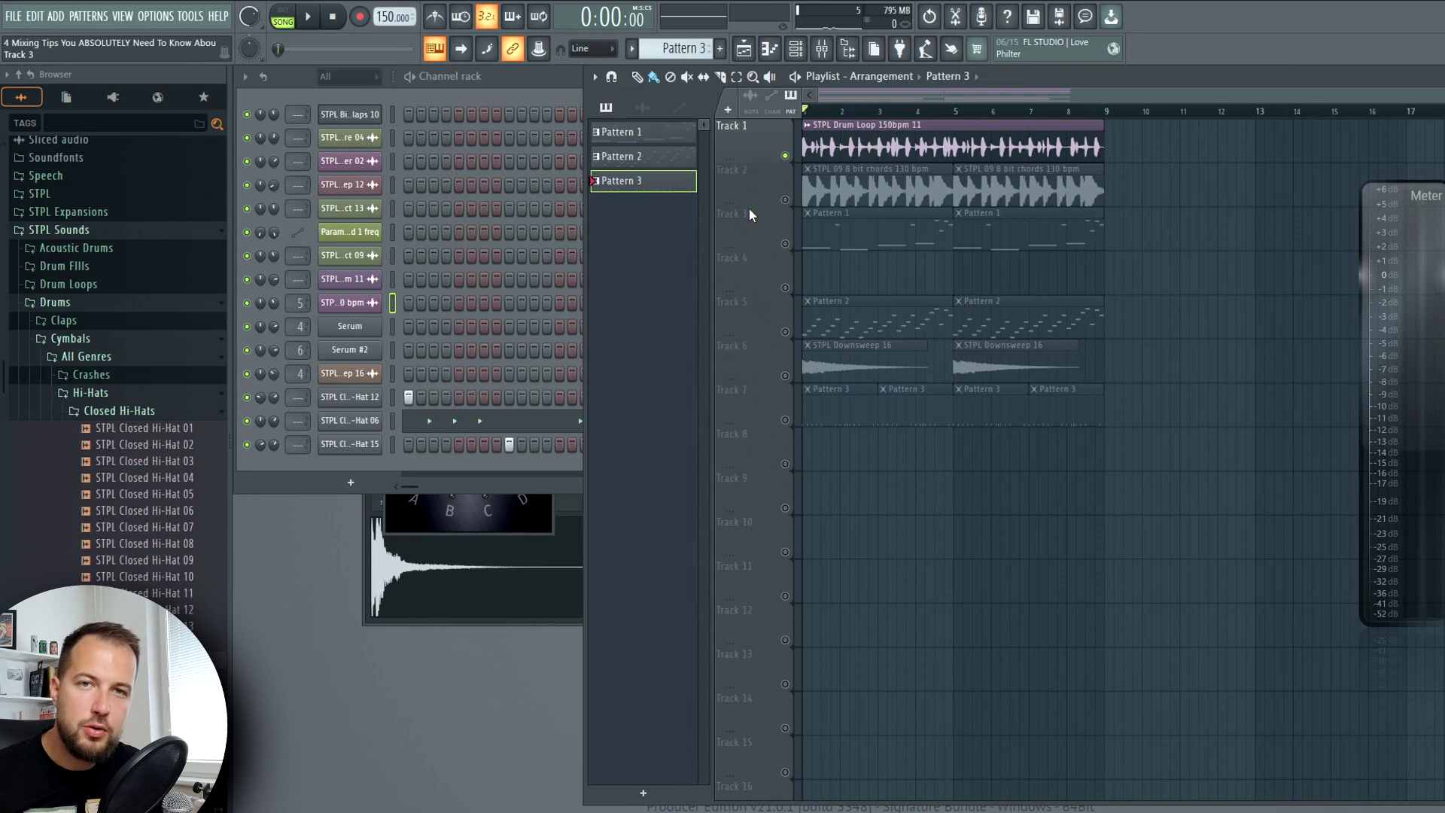
{"action": "right_click", "coordinate": [786, 200]}
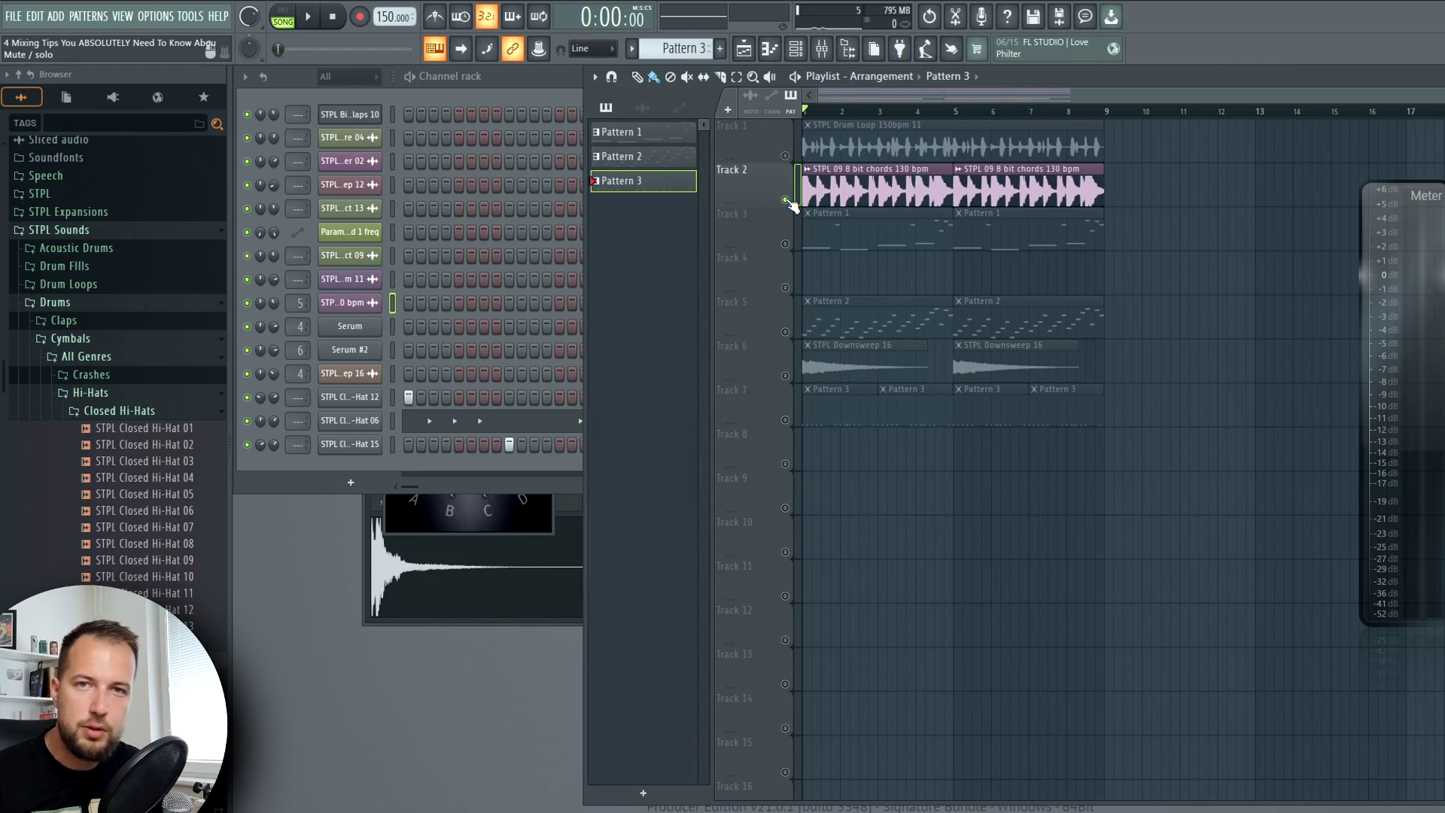
{"action": "left_click", "coordinate": [877, 196]}
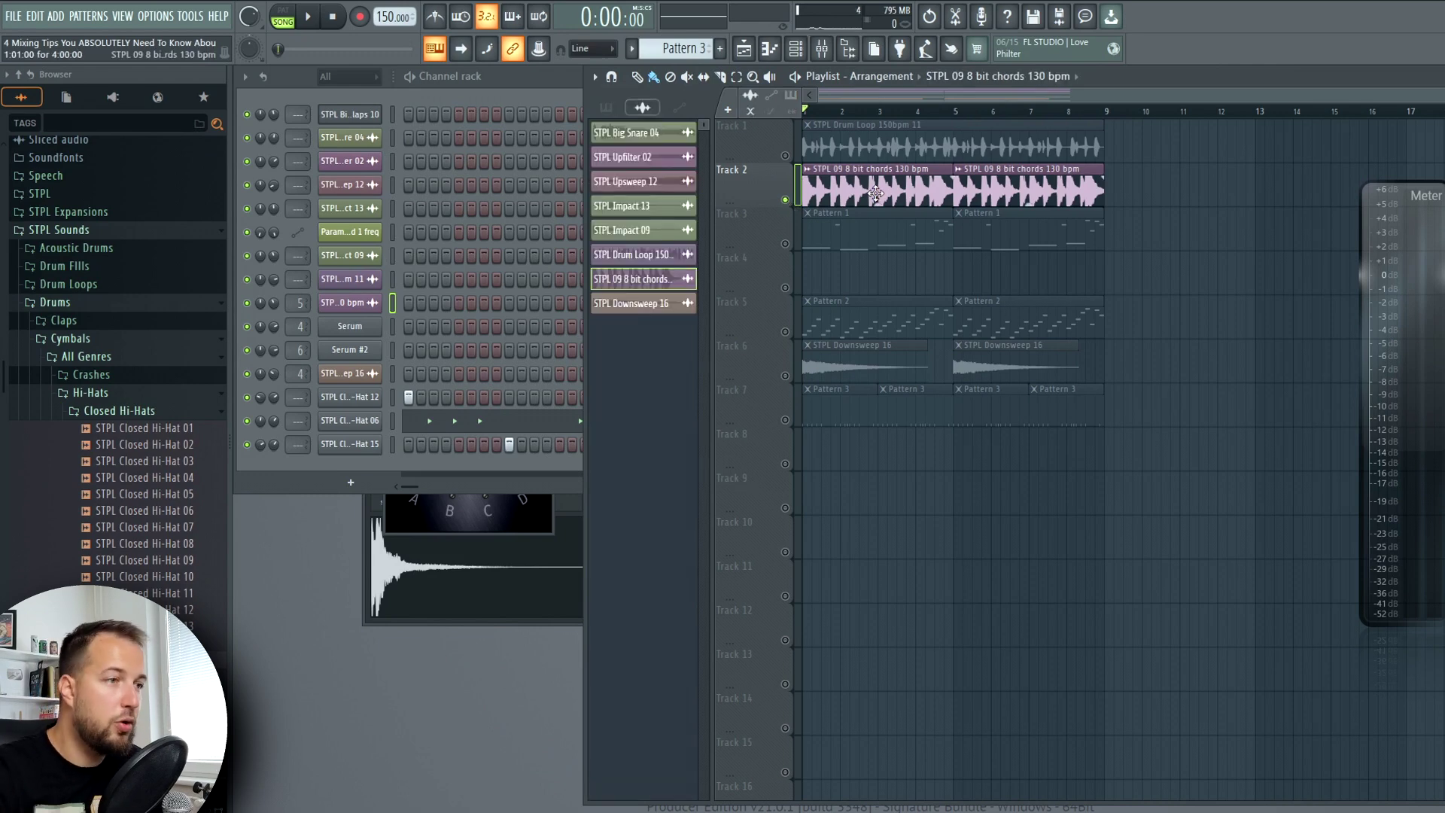
{"action": "key", "text": "space"}
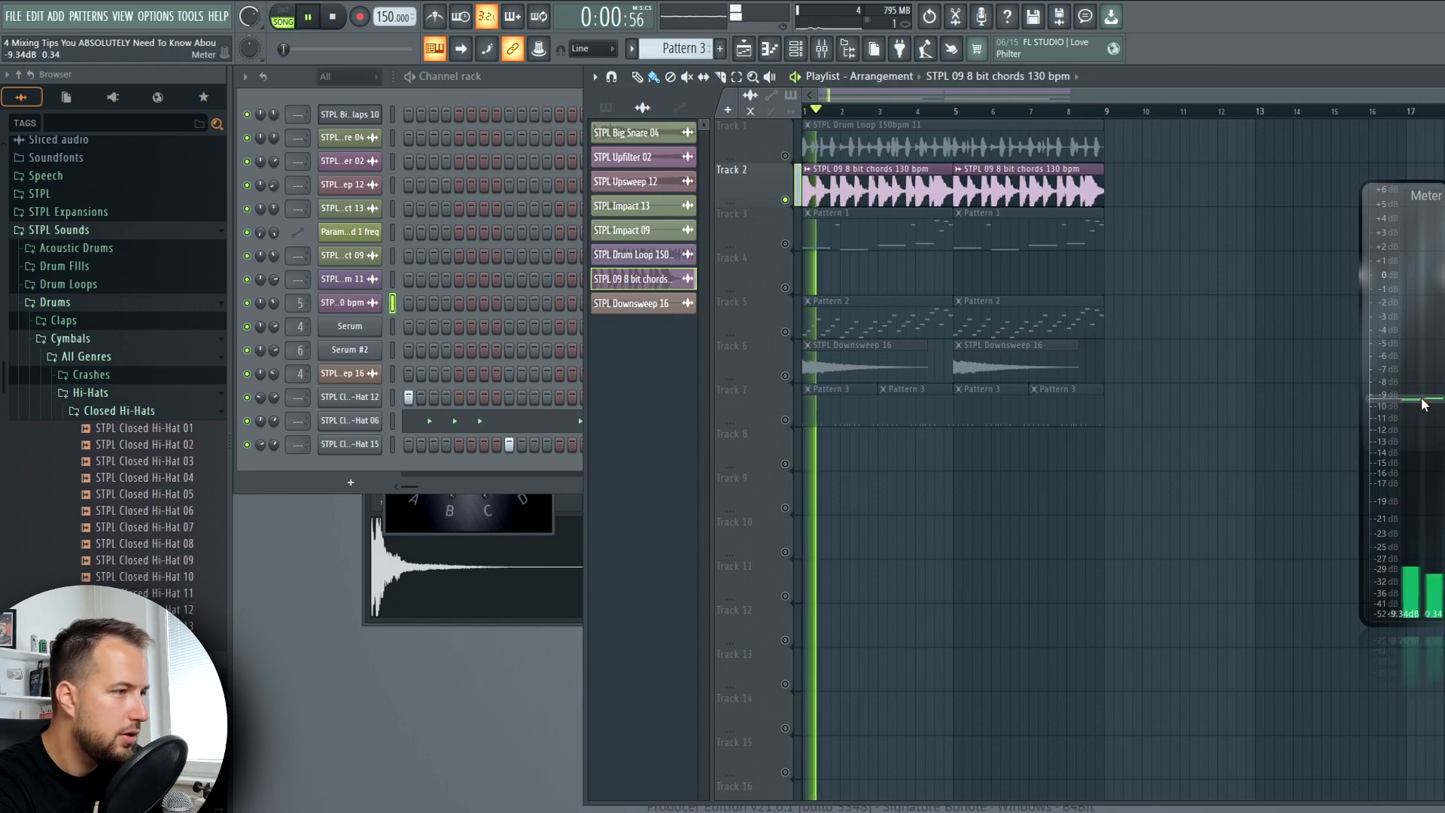
{"action": "key", "text": "space"}
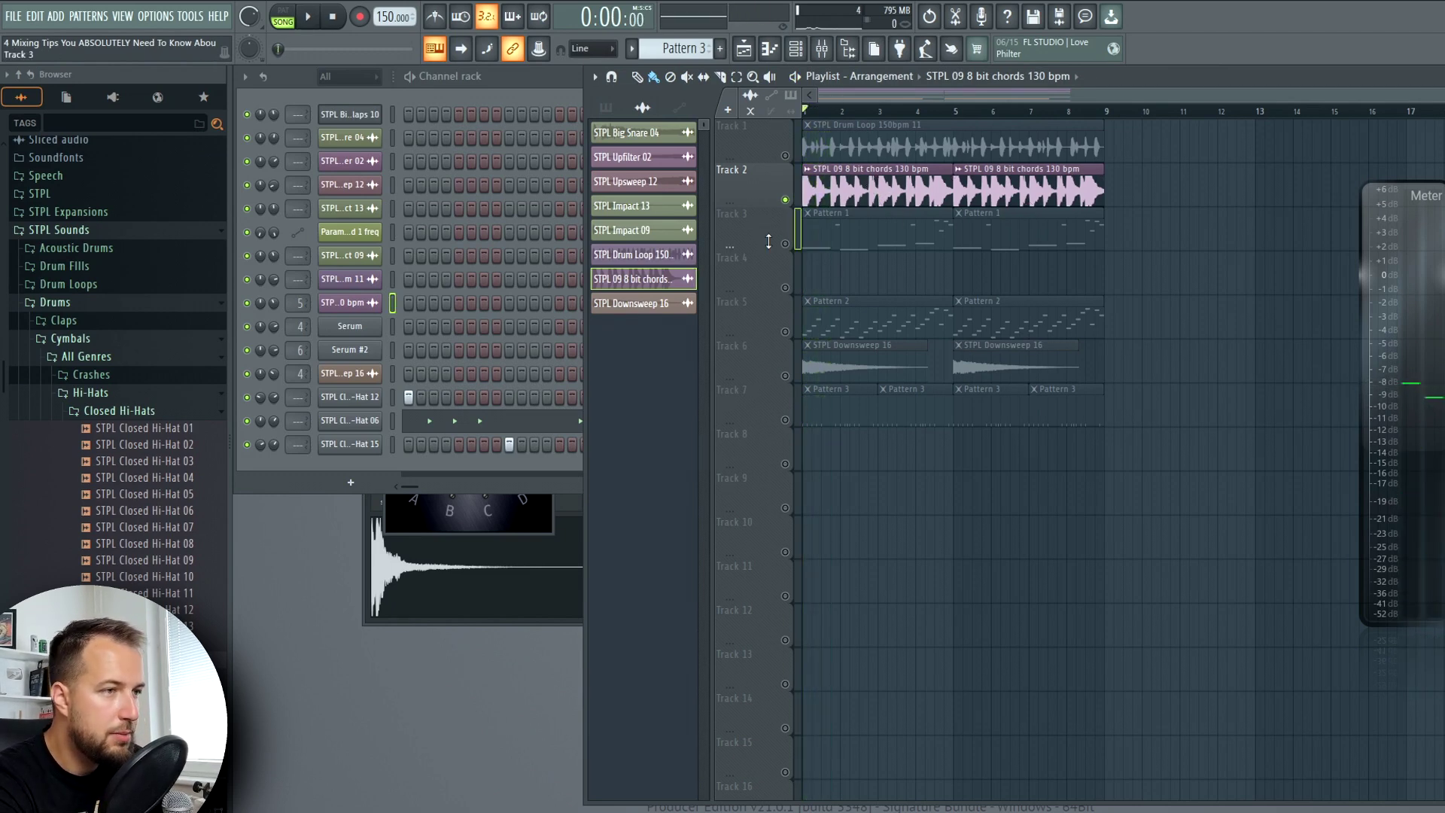
Solo Track 3 and play its Serum part to compare its peak level with the drums and chords.
{"action": "right_click", "coordinate": [785, 244]}
{"action": "left_click", "coordinate": [883, 235]}
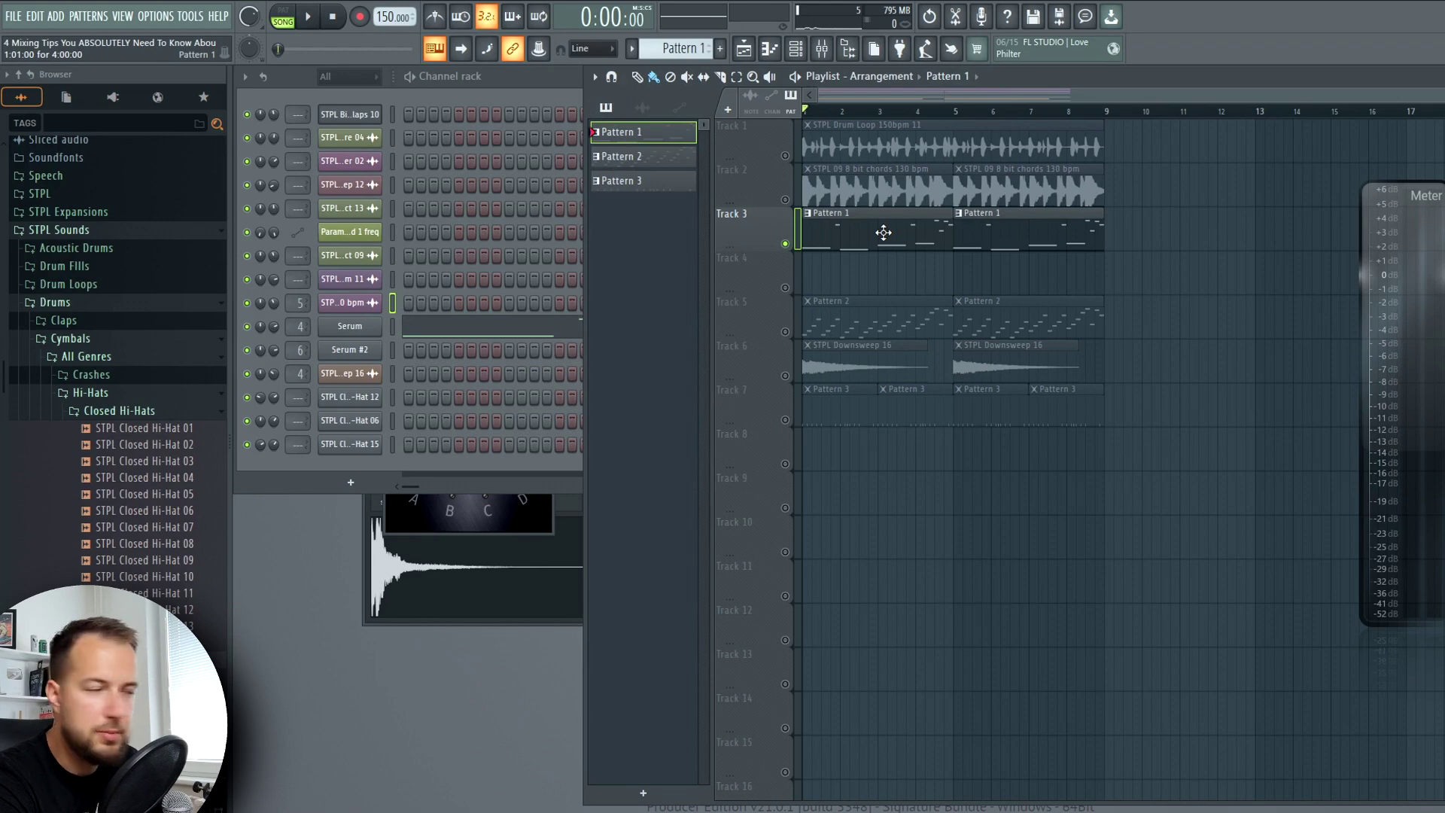
{"action": "key", "text": "space"}
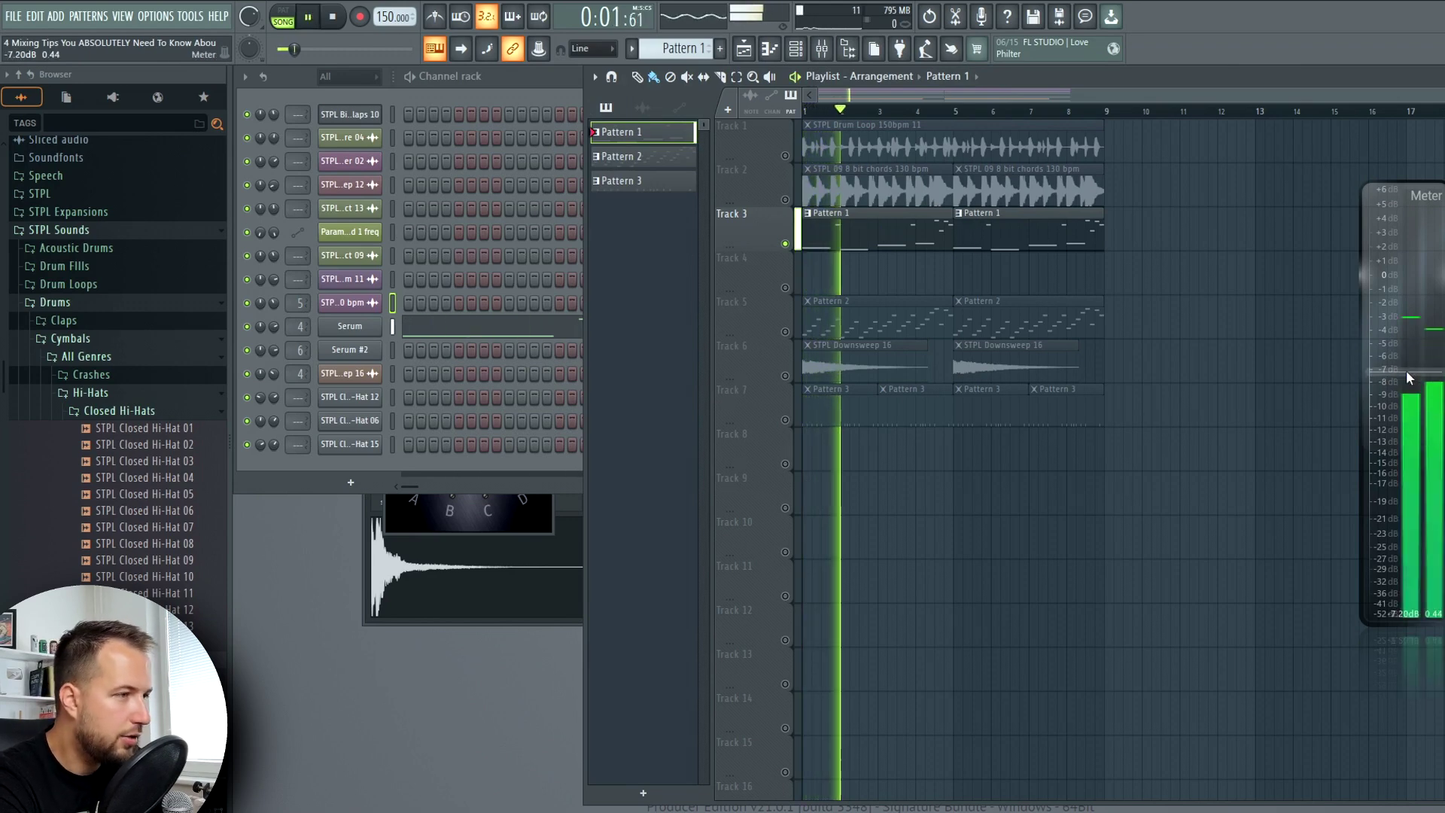
Stop Track 3, play Track 5's Pattern 2 clips in solo to check their peak level, and re-enable all tracks.
{"action": "key", "text": "space"}
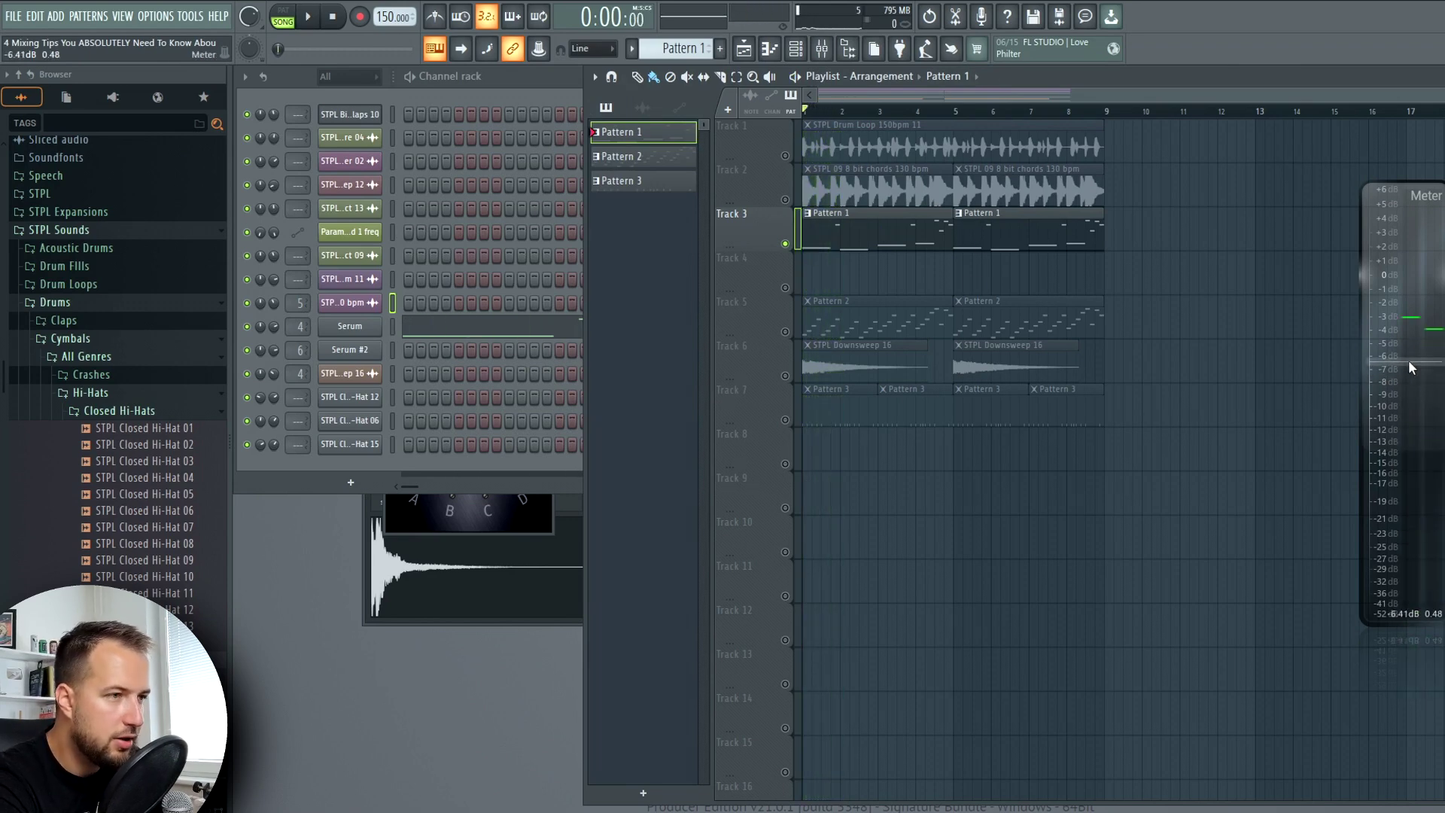
{"action": "left_click", "coordinate": [865, 332]}
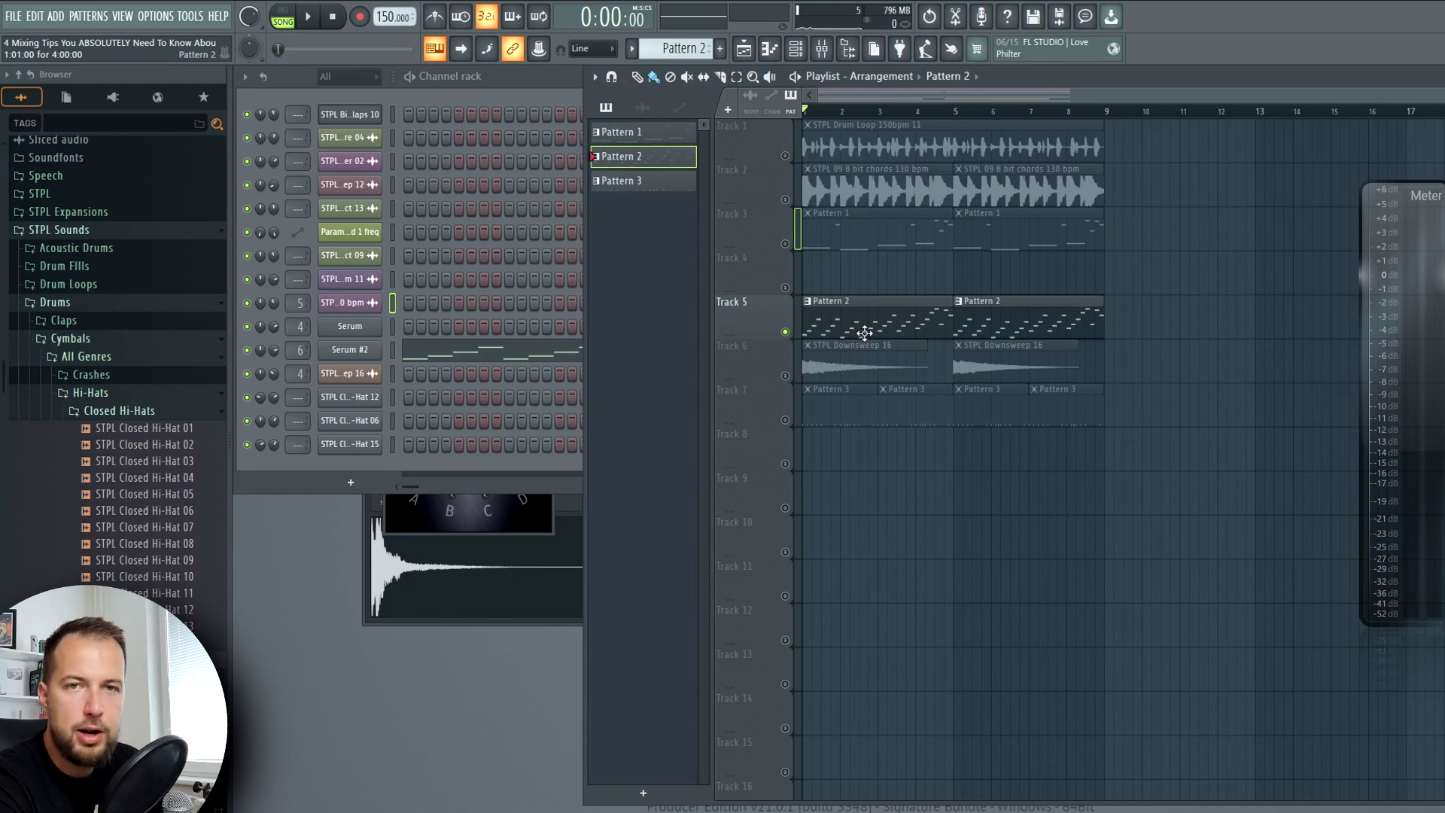
{"action": "key", "text": "space"}
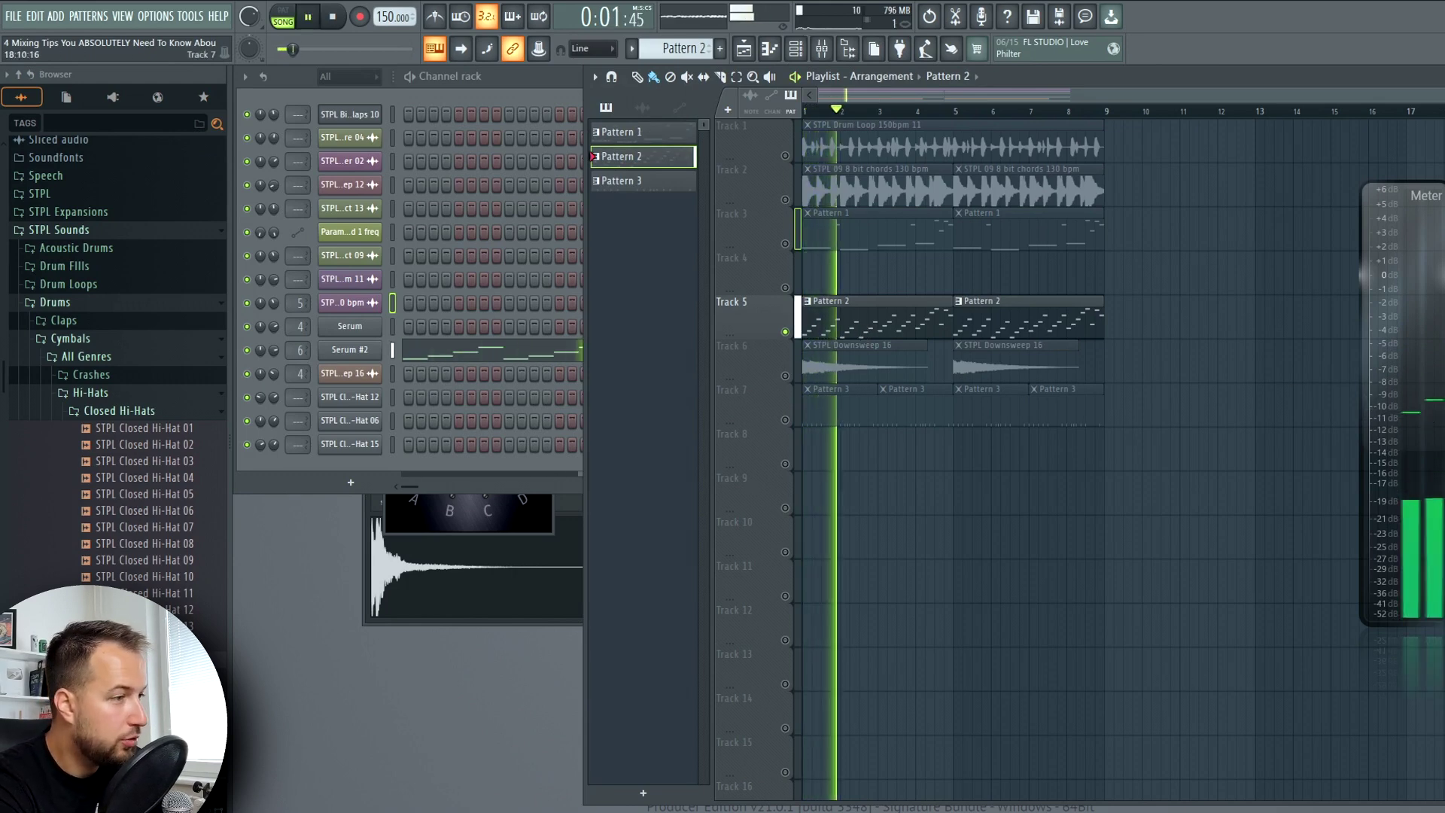
{"action": "key", "text": "space"}
{"action": "right_click", "coordinate": [785, 331]}
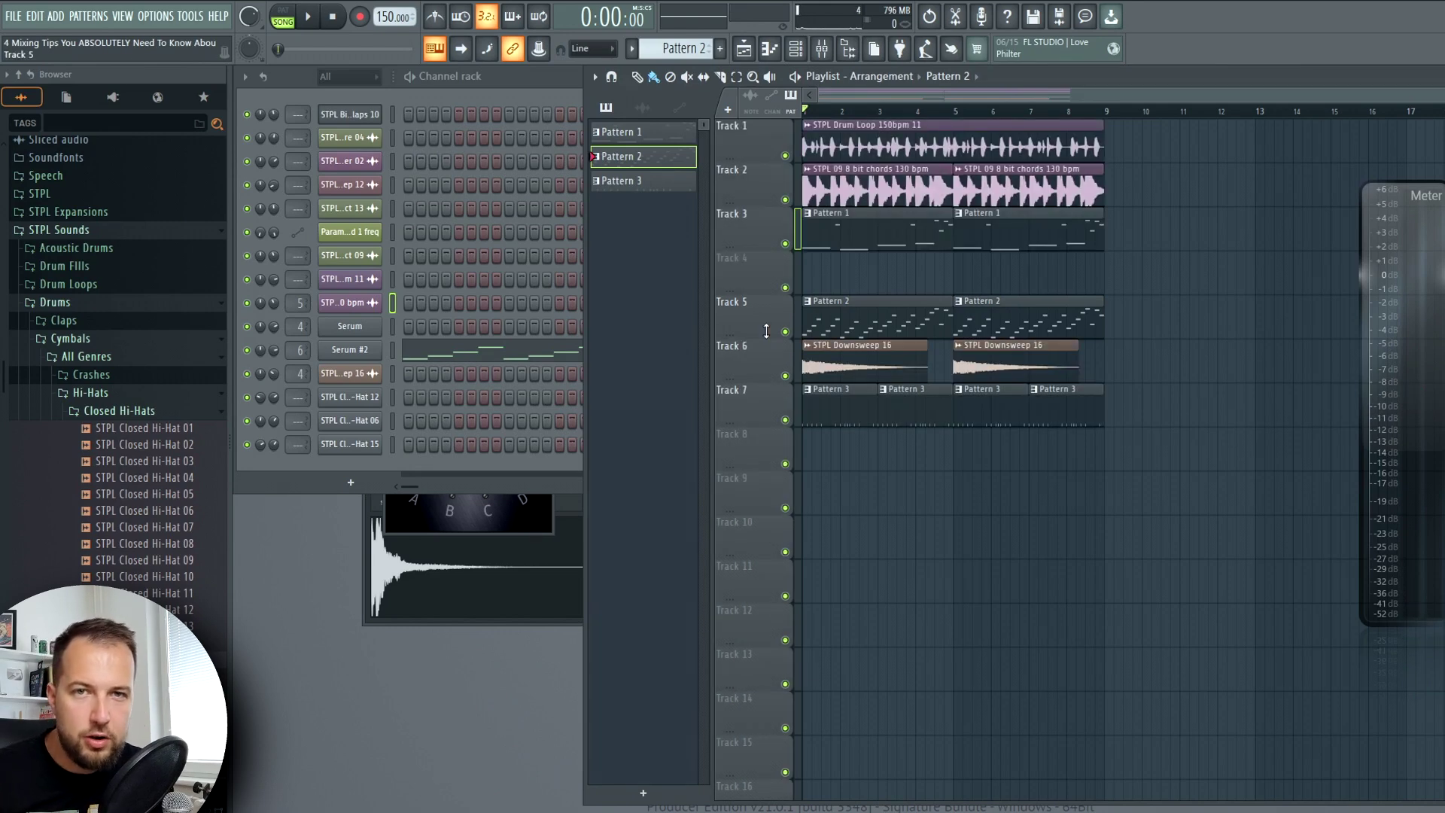
Bring up Pattern 3's hi-hats in the channel rack, nudge the panning of STPL Closed Hi-Hat 15, and audition the pattern on its own.
{"action": "left_click", "coordinate": [875, 405]}
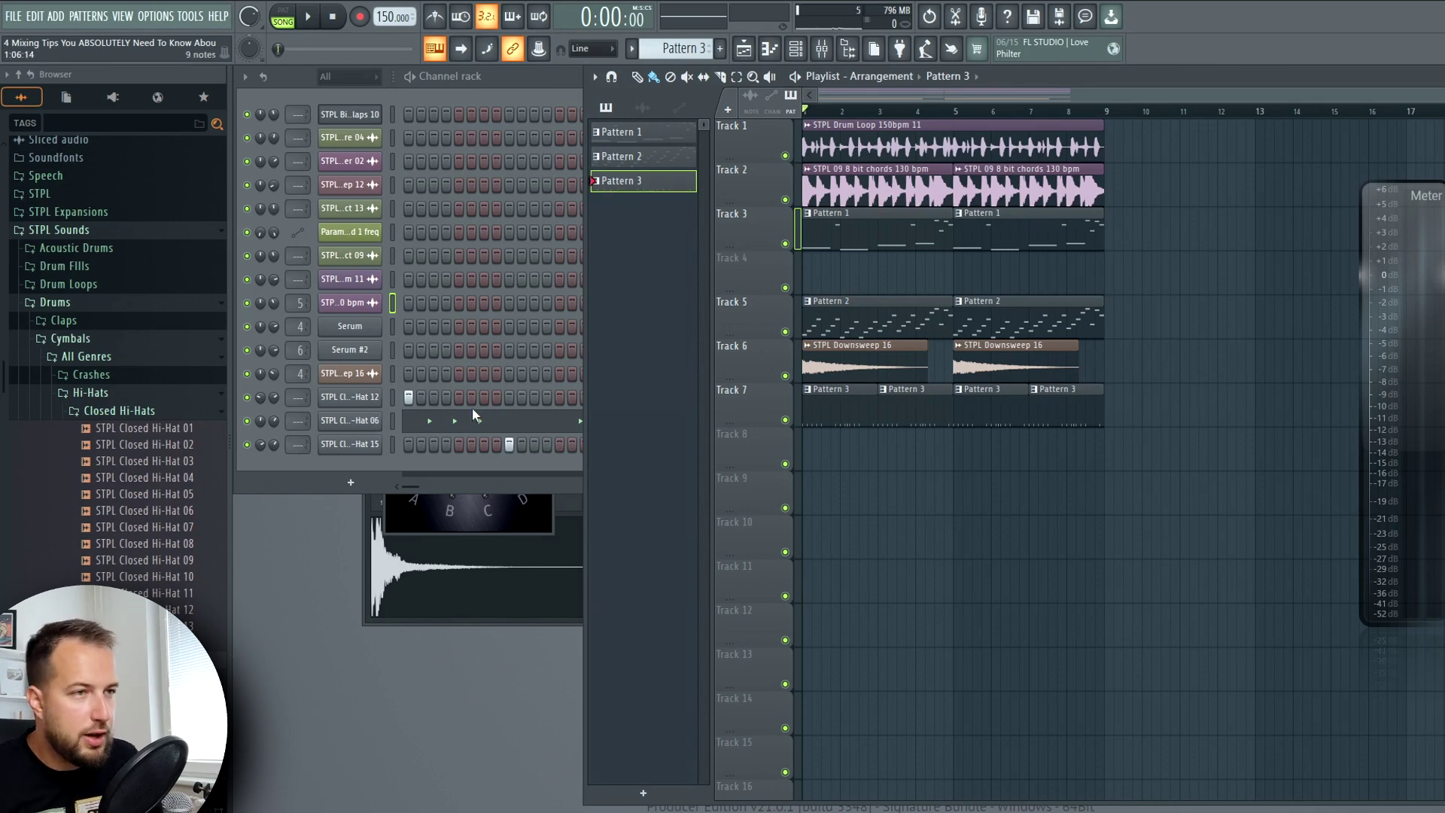
{"action": "left_click", "coordinate": [491, 87]}
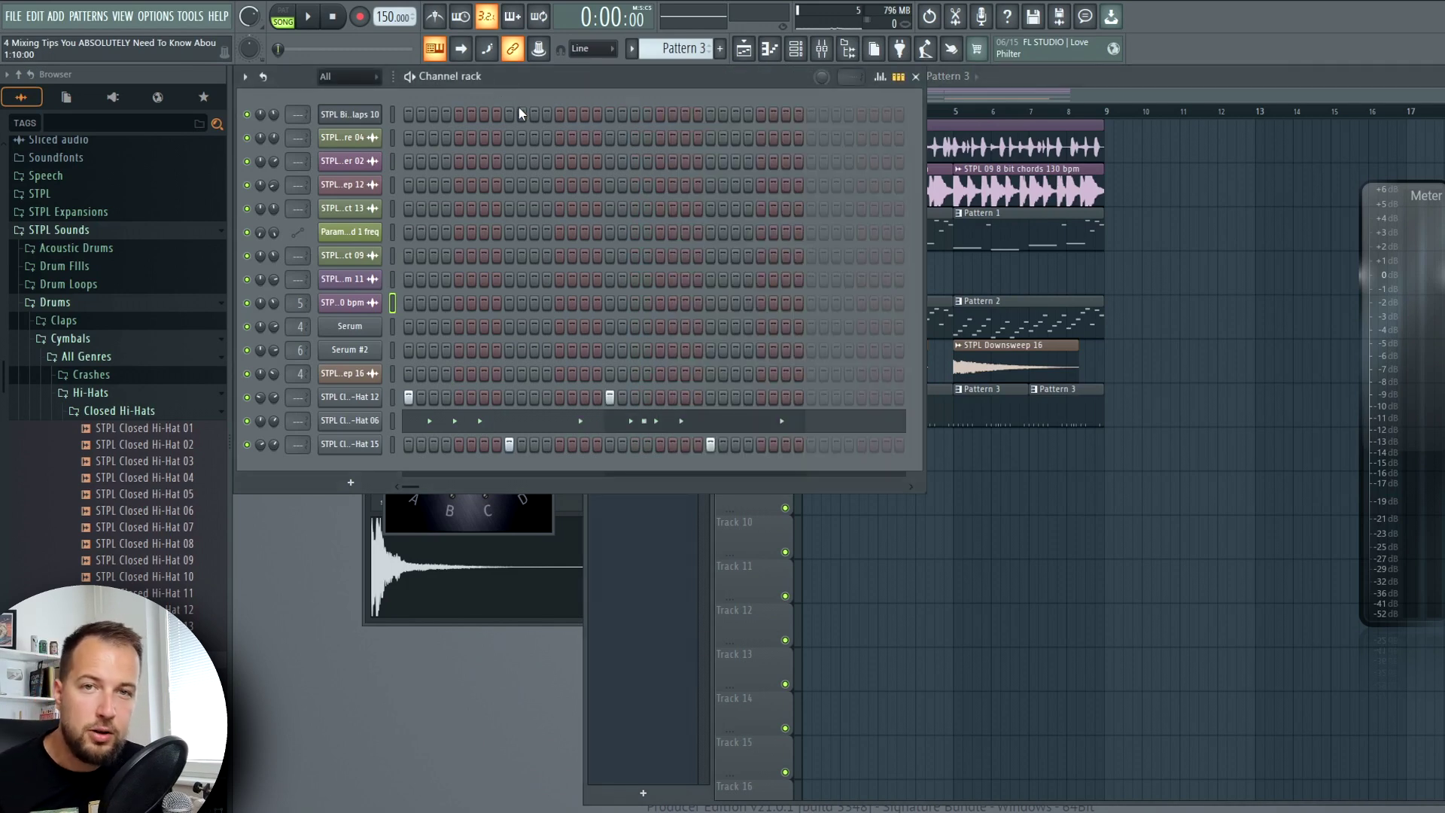
{"action": "left_click", "coordinate": [287, 16]}
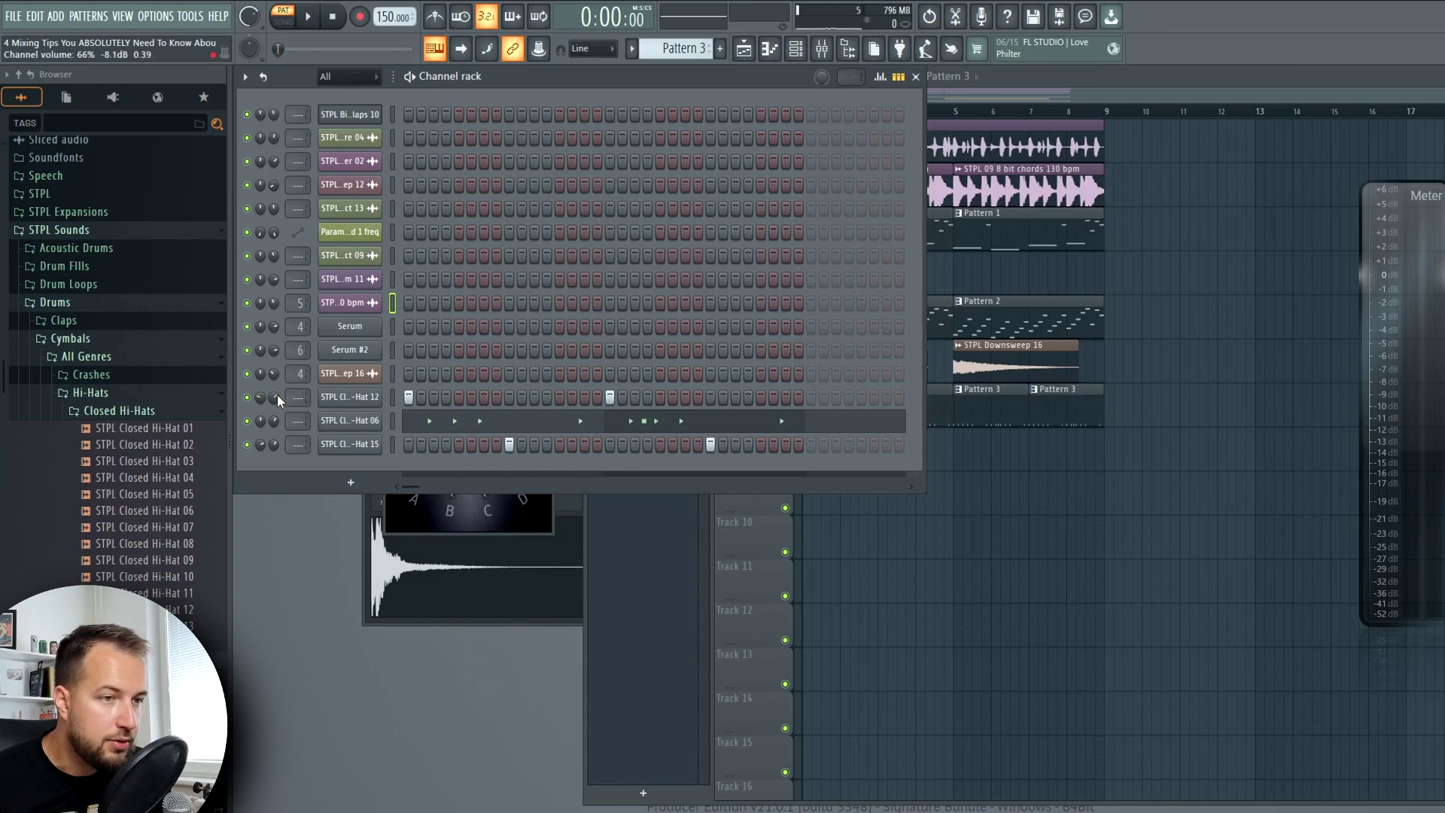
{"action": "mouse_move", "coordinate": [263, 450]}
{"action": "left_mouse_down"}
{"action": "mouse_move", "coordinate": [265, 431]}
{"action": "mouse_move", "coordinate": [264, 445]}
{"action": "left_mouse_up"}
{"action": "key", "text": "space"}
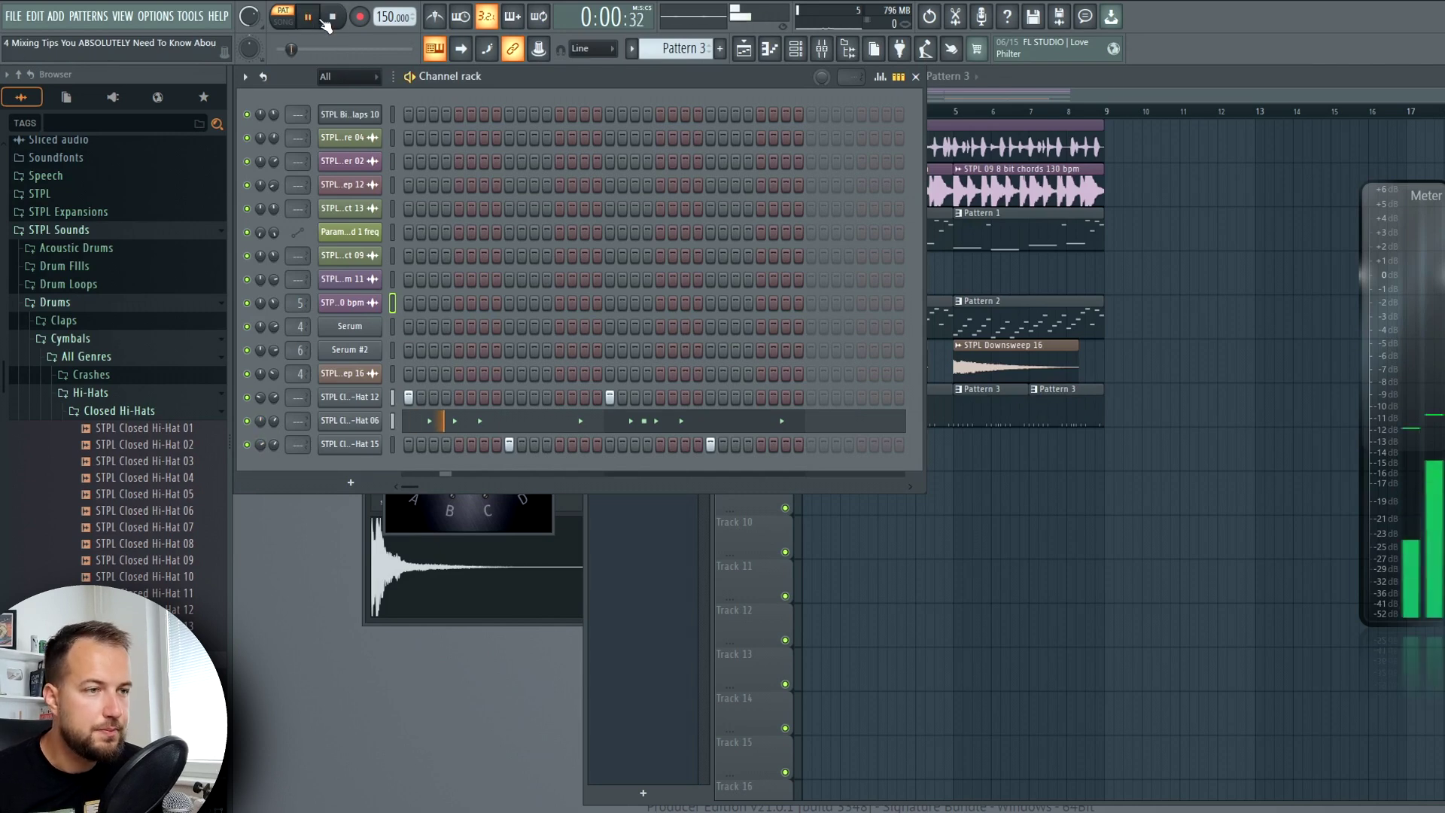
{"action": "key", "text": "space"}
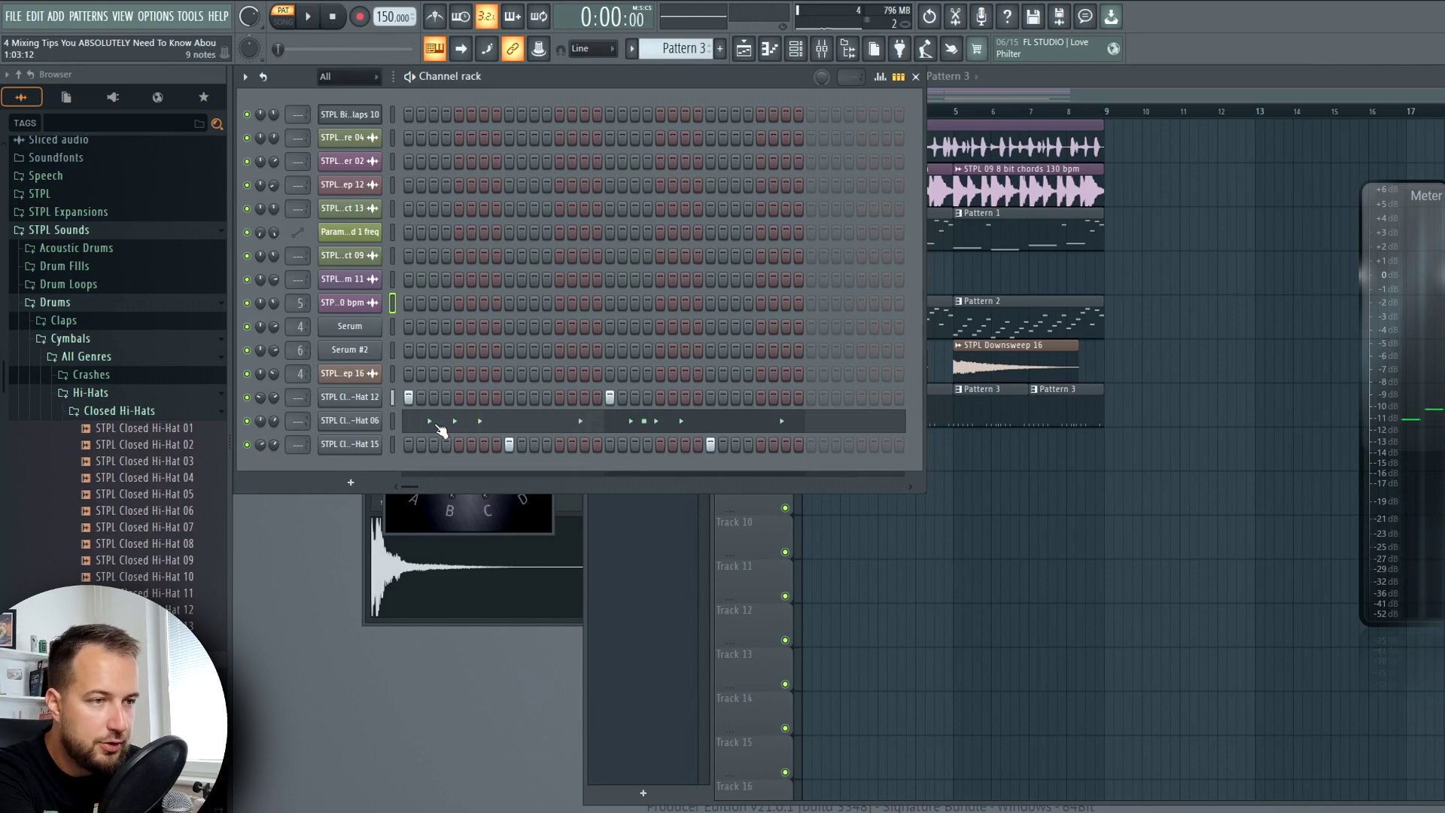
Examine the note pan values of STPL Closed Hi-Hat 06 in the piano roll and return to the playlist.
{"action": "left_click", "coordinate": [439, 421]}
{"action": "left_click", "coordinate": [280, 711]}
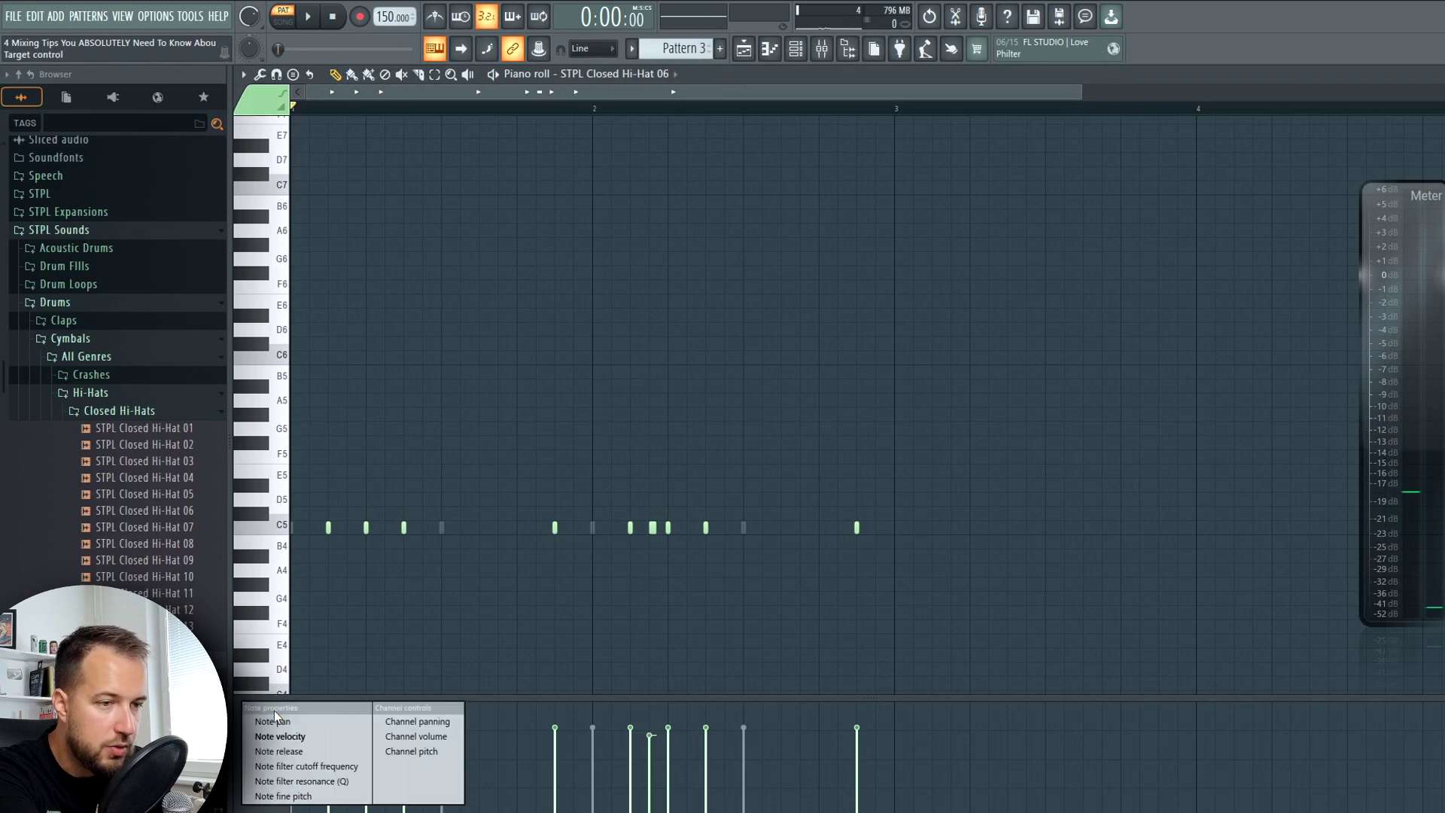
{"action": "left_click", "coordinate": [293, 721]}
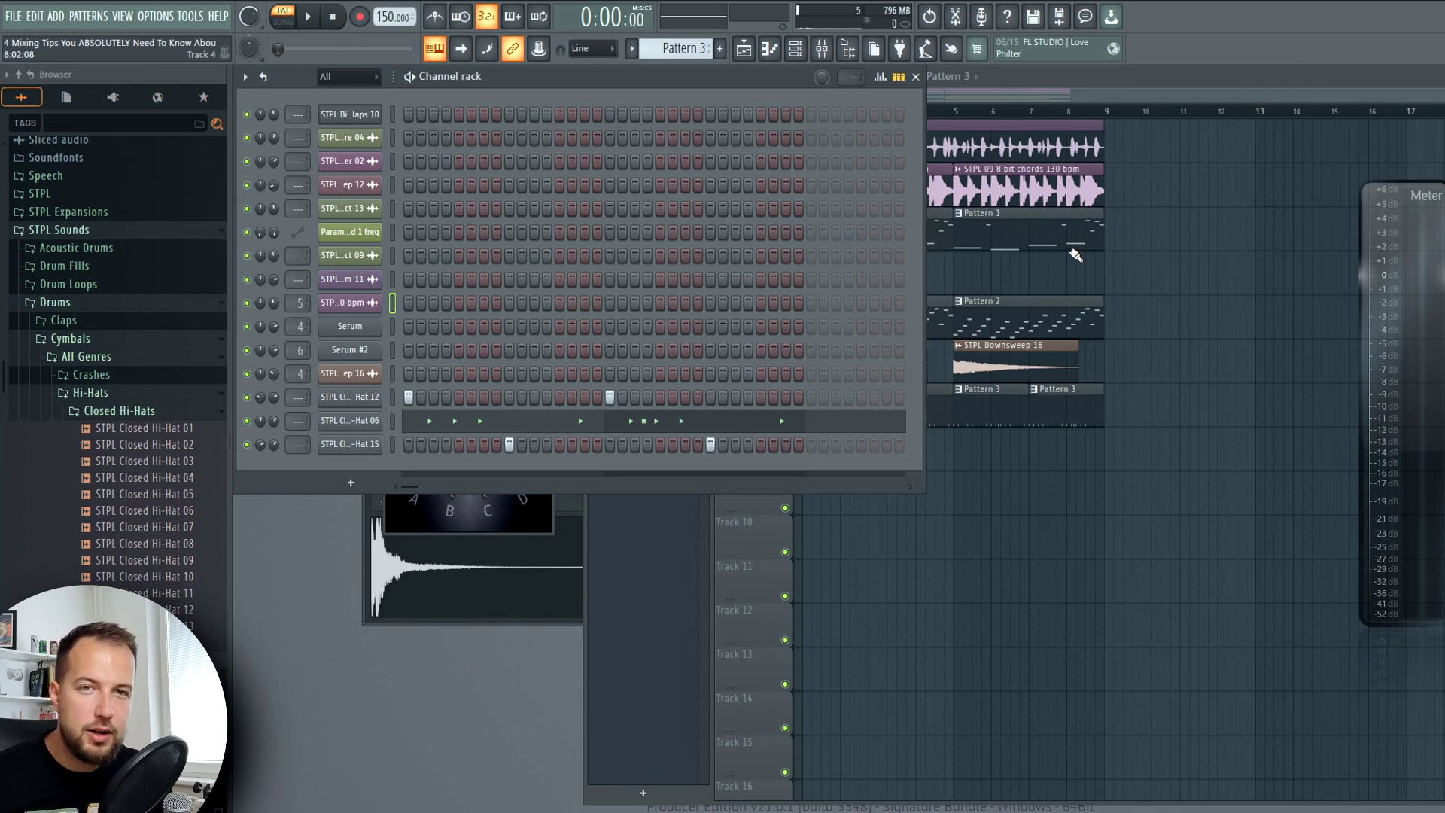
{"action": "left_click", "coordinate": [904, 308]}
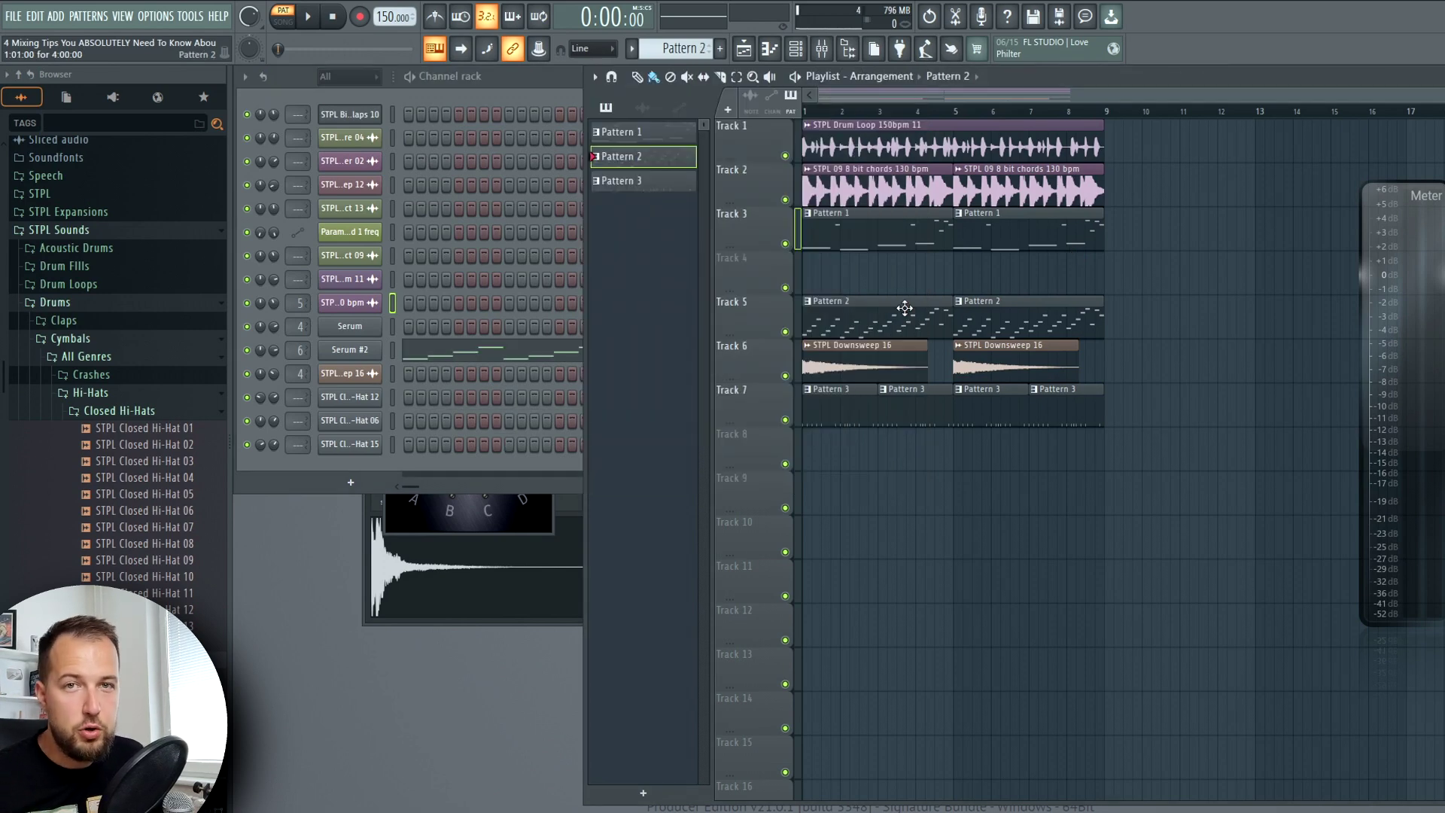
Solo Track 2 and play the 8 bit chords to check their level on the meter.
{"action": "left_click", "coordinate": [866, 167]}
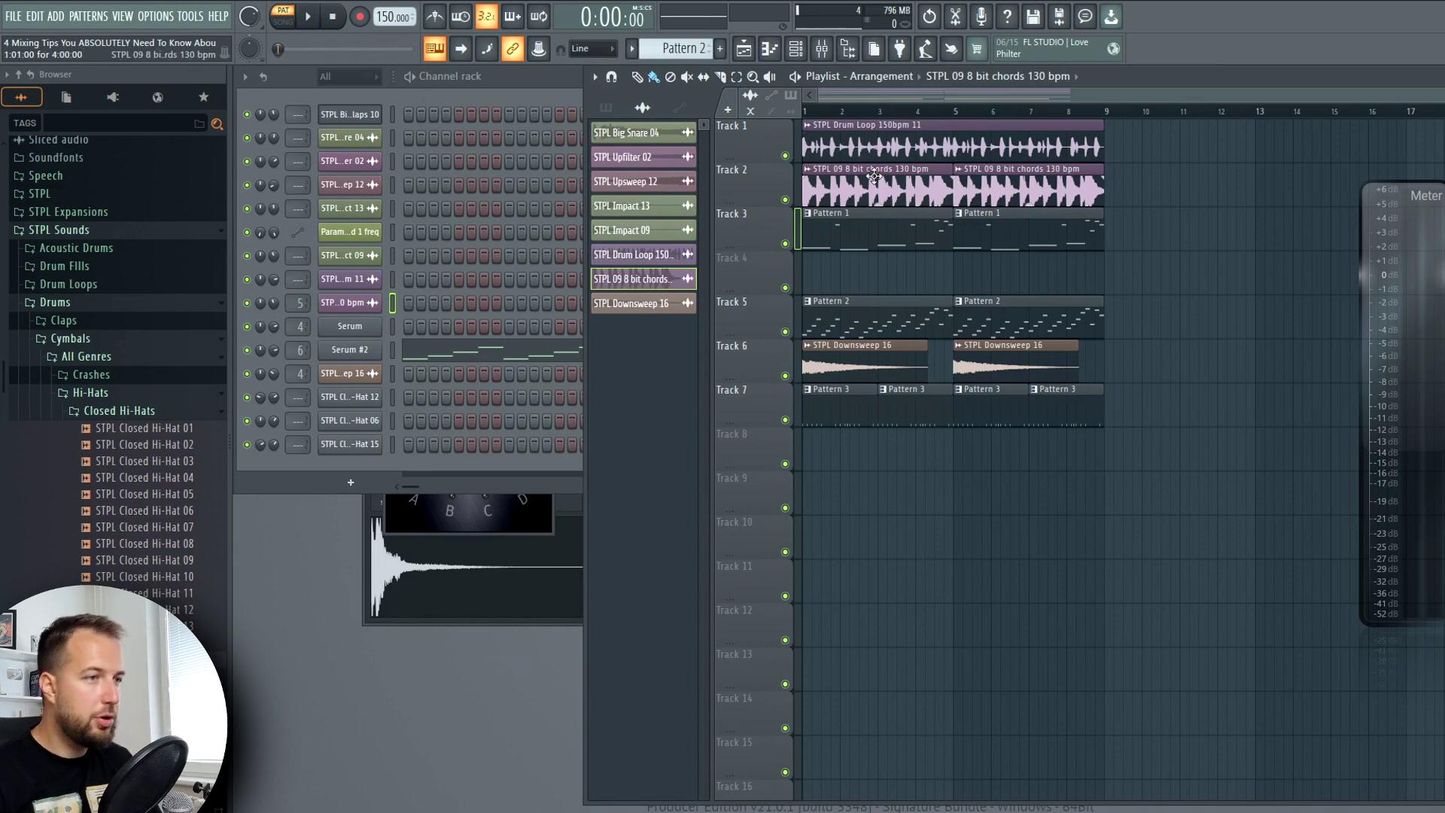
{"action": "right_click", "coordinate": [795, 190]}
{"action": "key", "text": "space"}
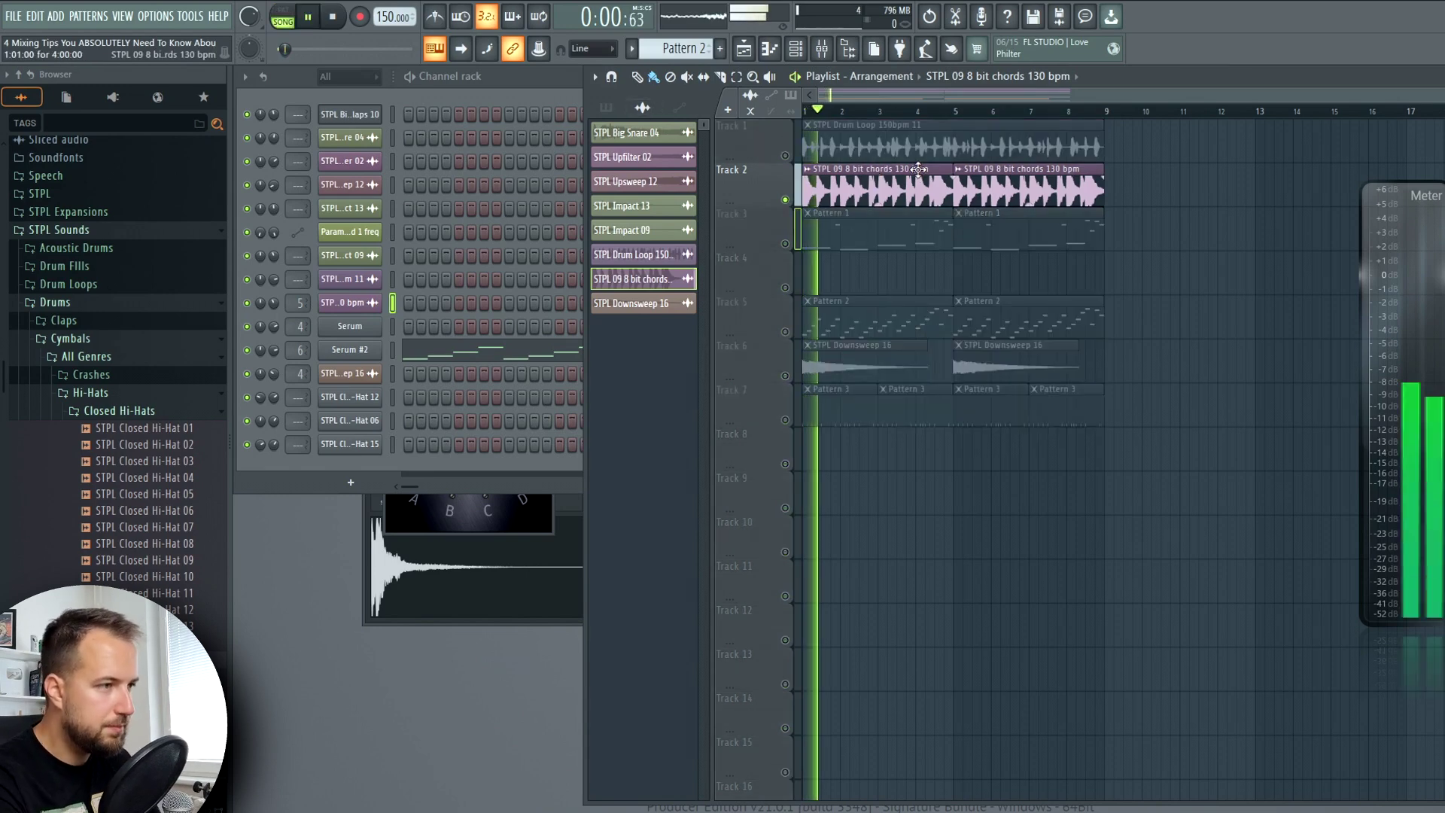
{"action": "key", "text": "space"}
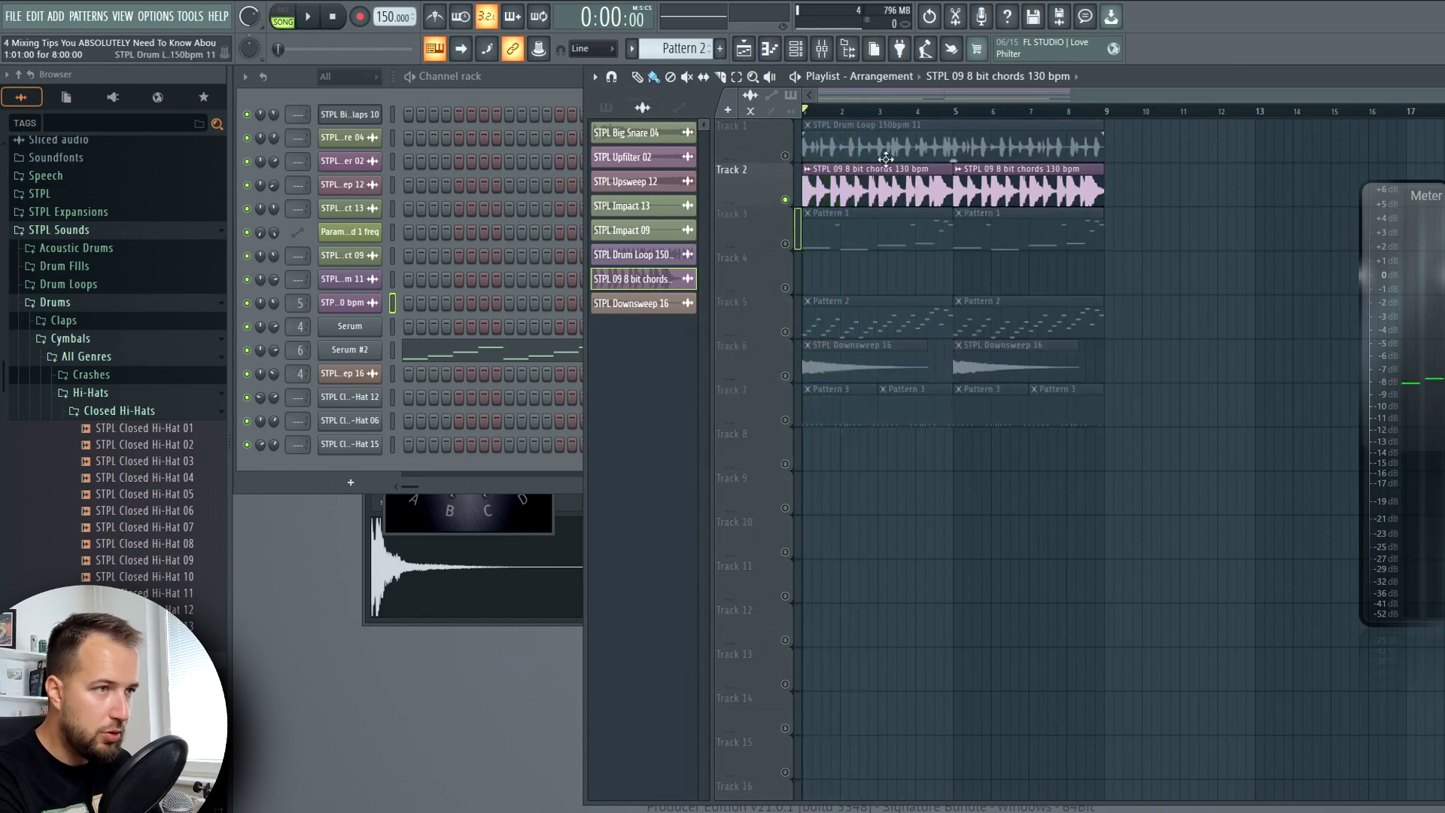
Add Fruity Parametric EQ 2 to slot 2 of the 8 bit chords' mixer track, below Kickstart.
{"action": "left_click", "coordinate": [822, 48]}
{"action": "key", "text": "F9"}
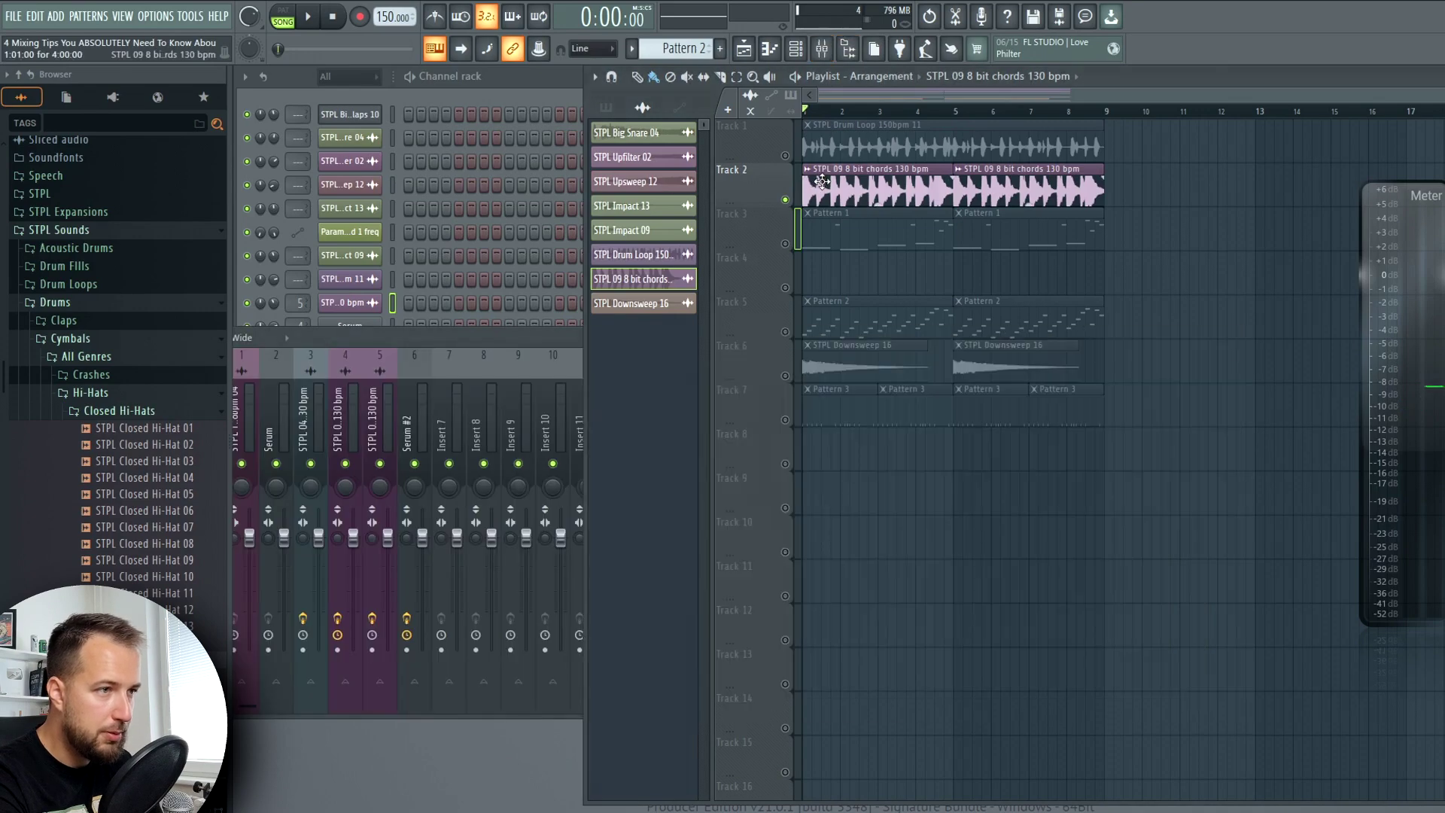
{"action": "left_click", "coordinate": [644, 278]}
{"action": "left_click", "coordinate": [758, 228]}
{"action": "key", "text": "F9"}
{"action": "left_click", "coordinate": [1227, 405]}
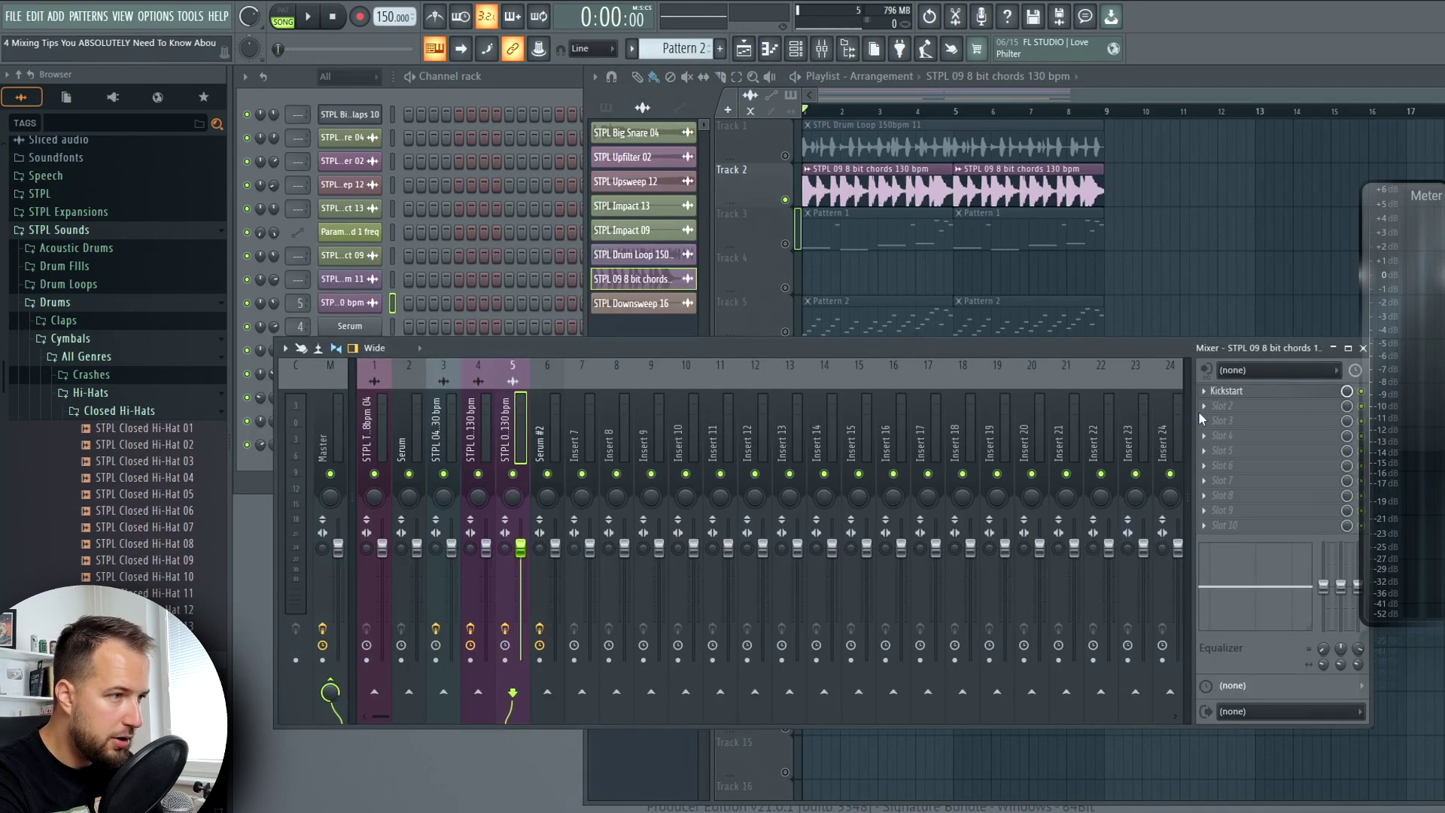
{"action": "mouse_move", "coordinate": [1223, 421]}
{"action": "left_click", "coordinate": [1047, 595]}
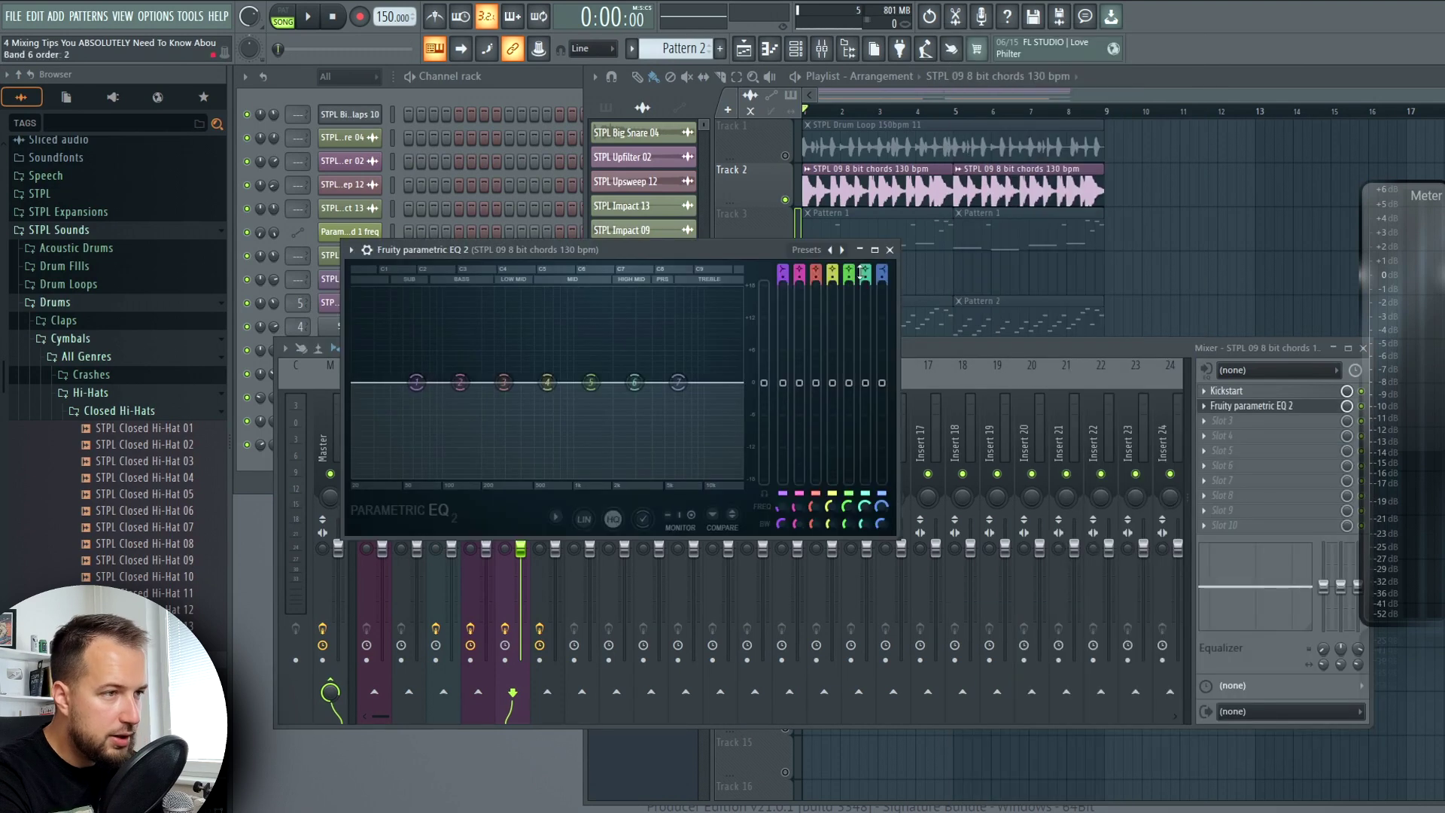
Load the 40Hz cut preset in the chords' EQ and raise the band 1 high-pass cutoff to about 126 Hz.
{"action": "left_click", "coordinate": [805, 251]}
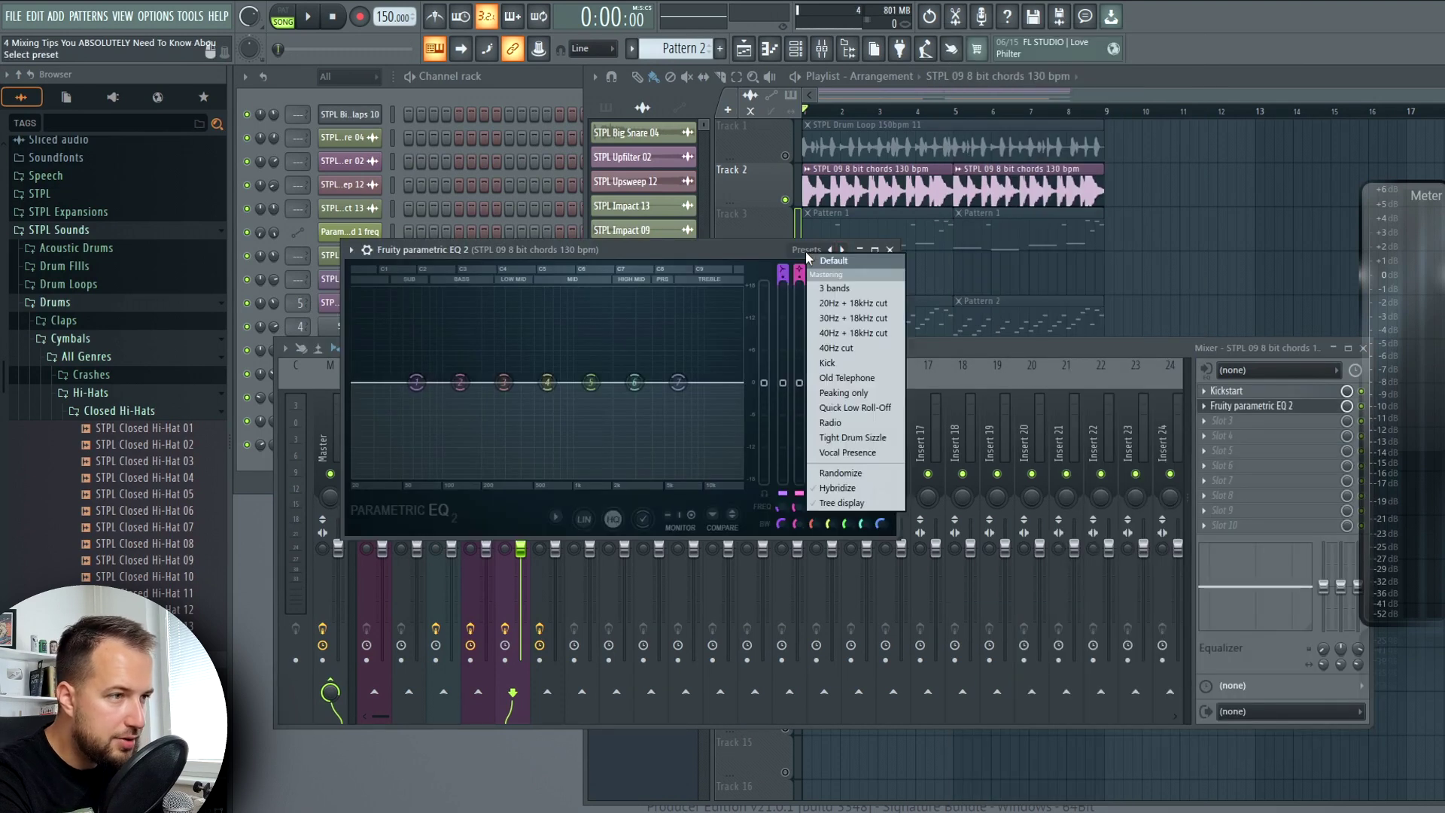
{"action": "left_click", "coordinate": [858, 347]}
{"action": "left_click_drag", "start_coordinate": [386, 383], "coordinate": [452, 382]}
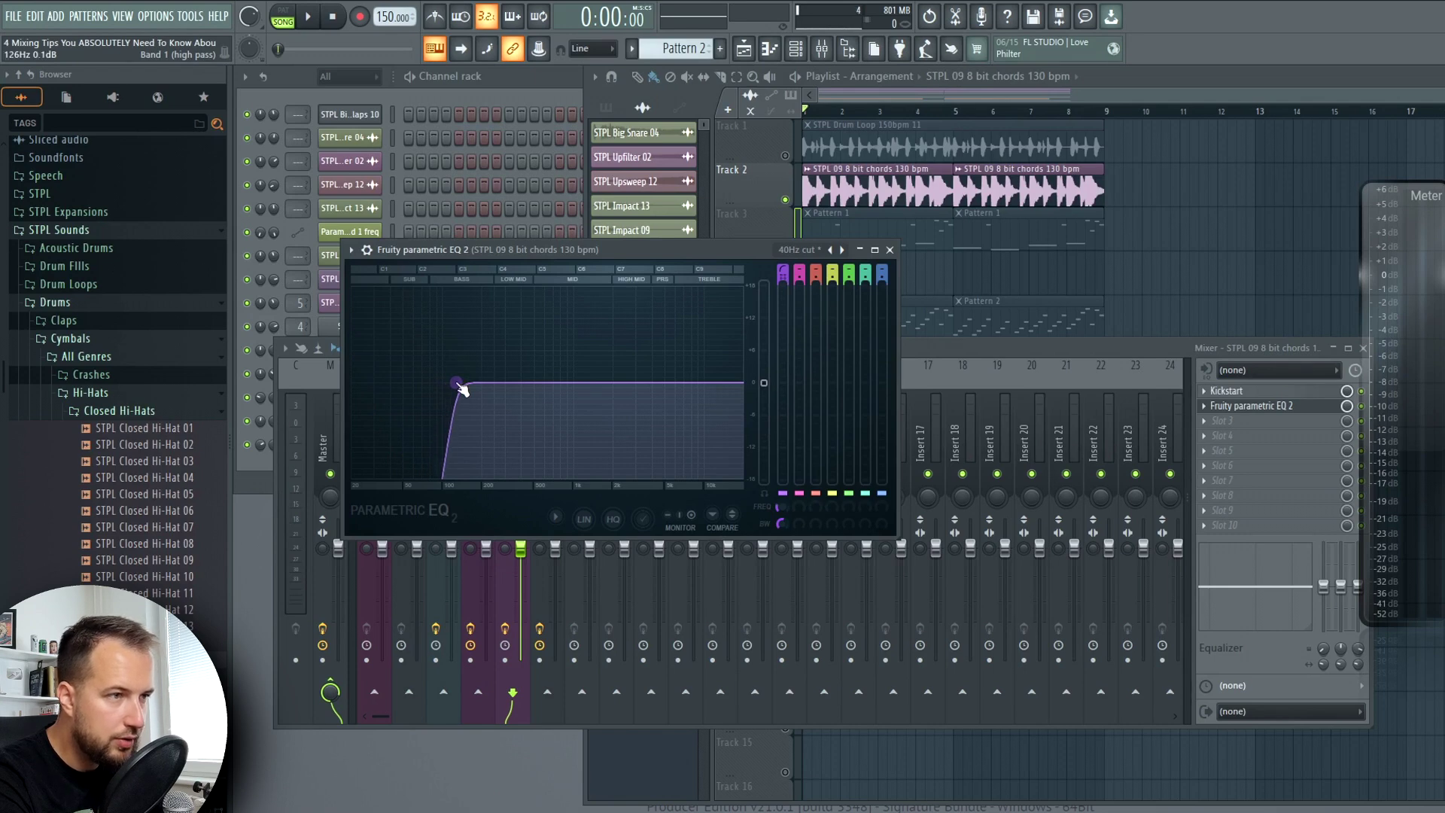
Compare the chords with the high-pass at its lowest cutoff and raised back above 100 Hz, and close the EQ.
{"action": "key", "text": "F5"}
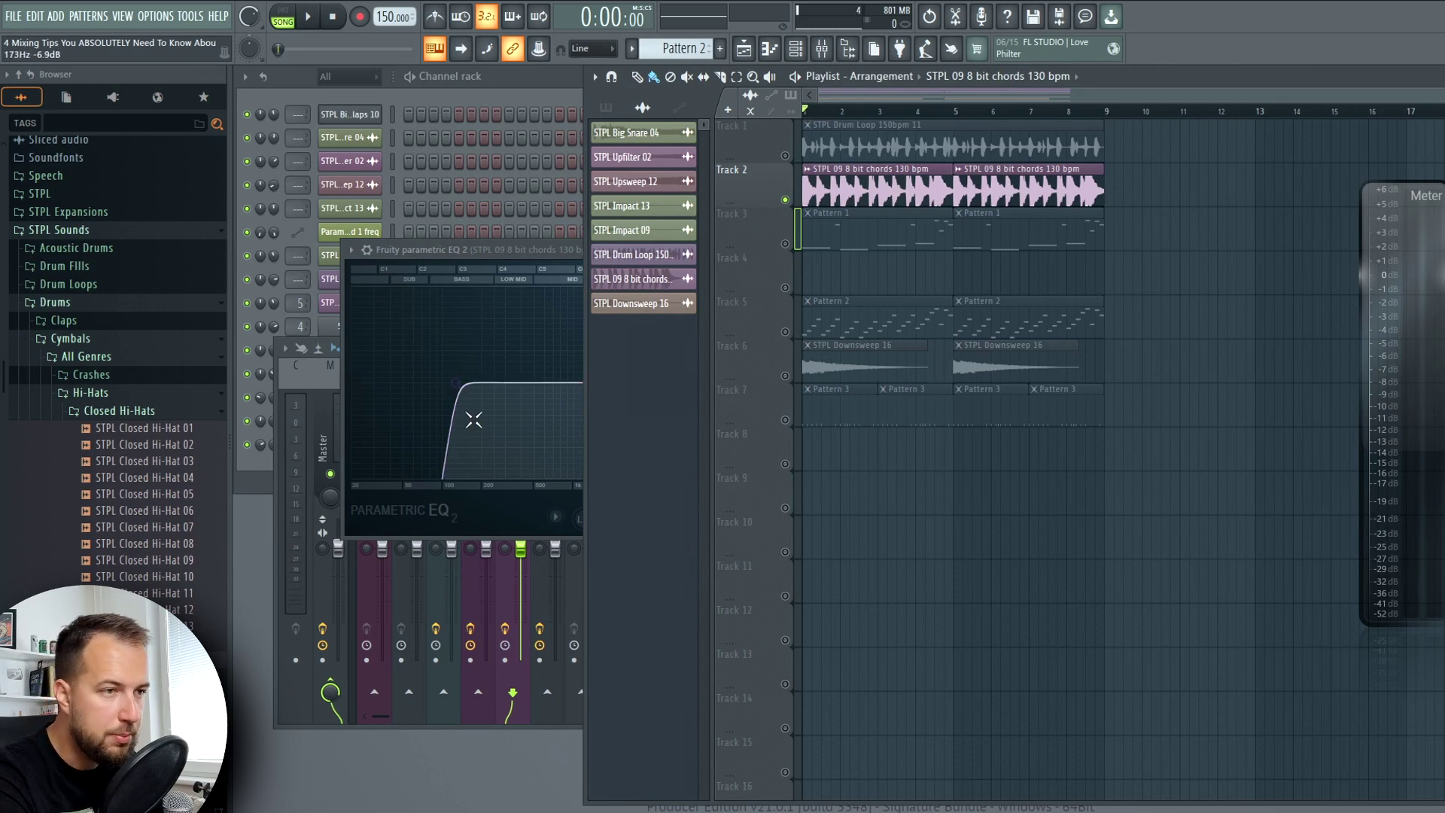
{"action": "key", "text": "space"}
{"action": "left_click", "coordinate": [440, 422]}
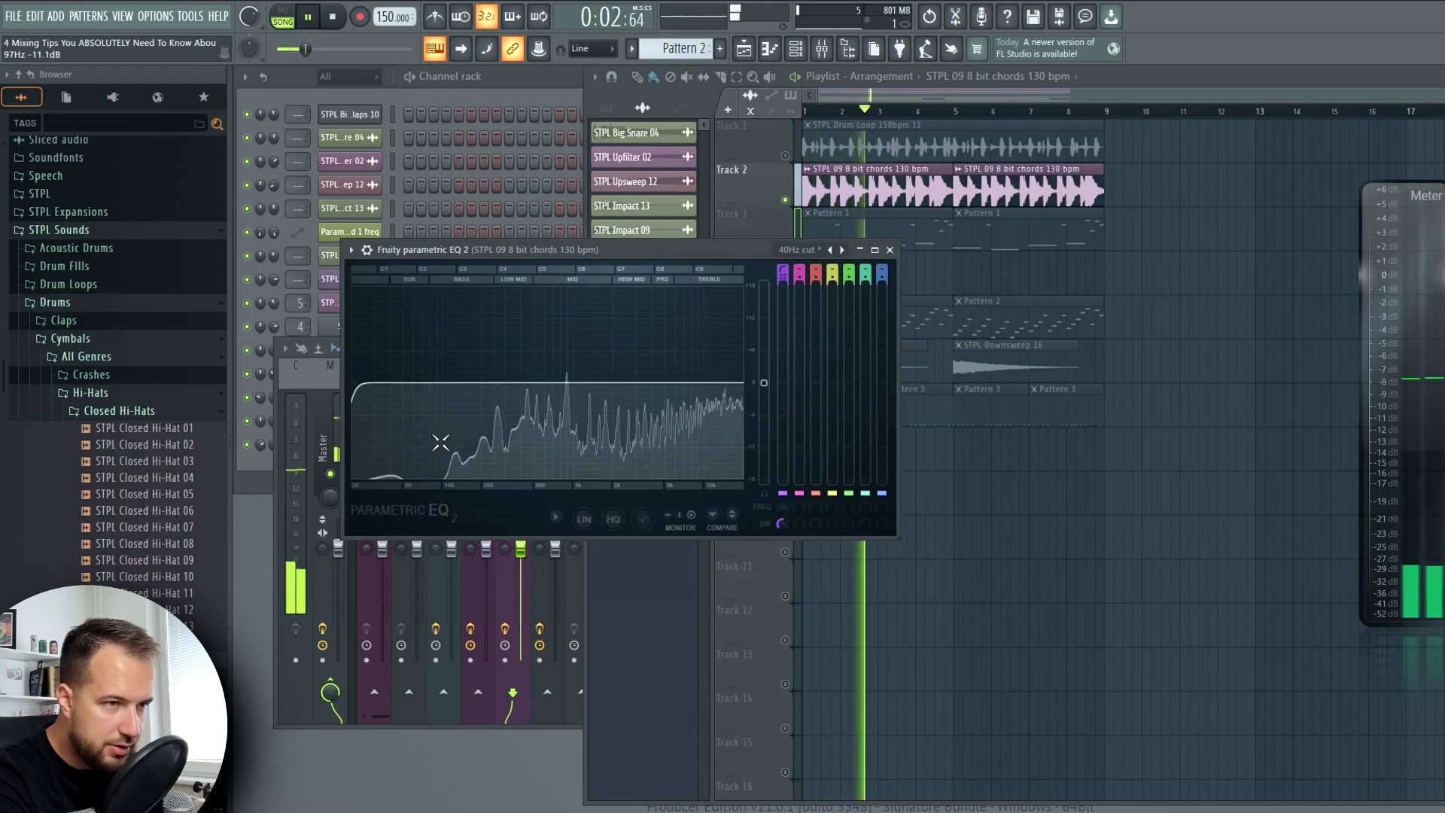
{"action": "key", "text": "space"}
{"action": "left_click_drag", "start_coordinate": [359, 392], "coordinate": [453, 384]}
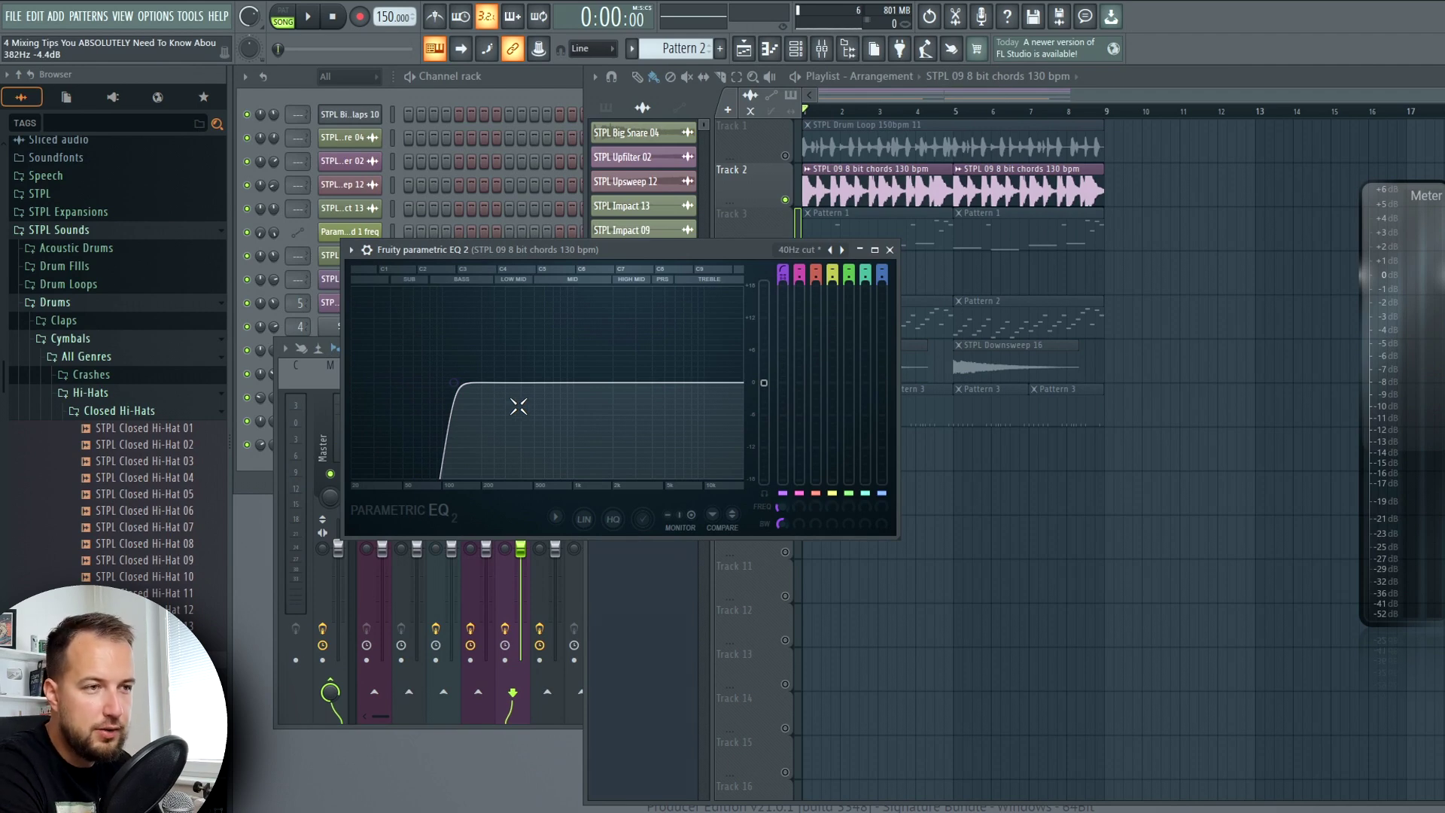
{"action": "key", "text": "space"}
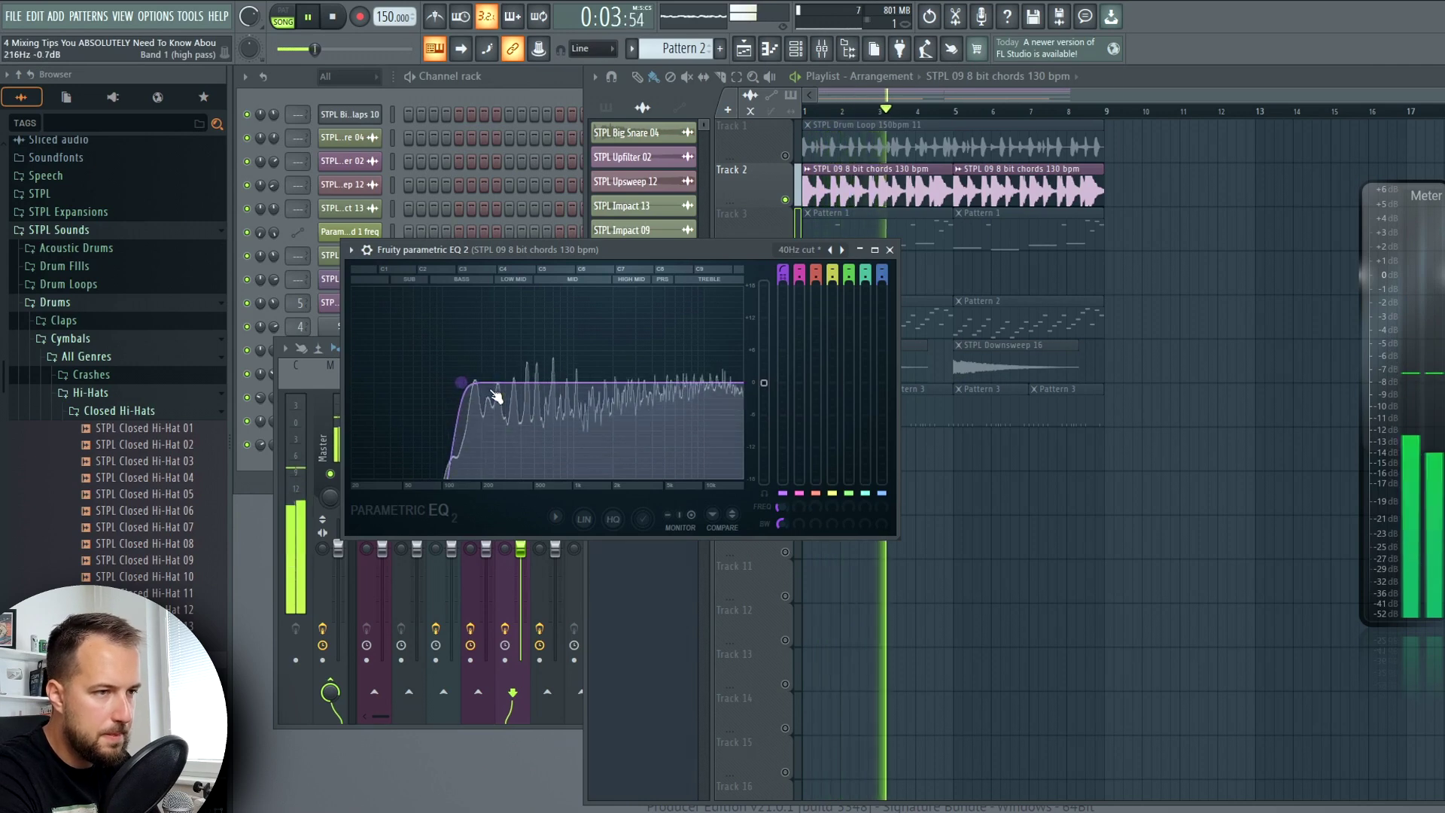
{"action": "key", "text": "space"}
{"action": "key", "text": "Escape"}
Solo and play Track 5's Pattern 2, and examine the low cut in the Parametric EQ 2 on the Serum #2 mixer track.
{"action": "left_click", "coordinate": [790, 340]}
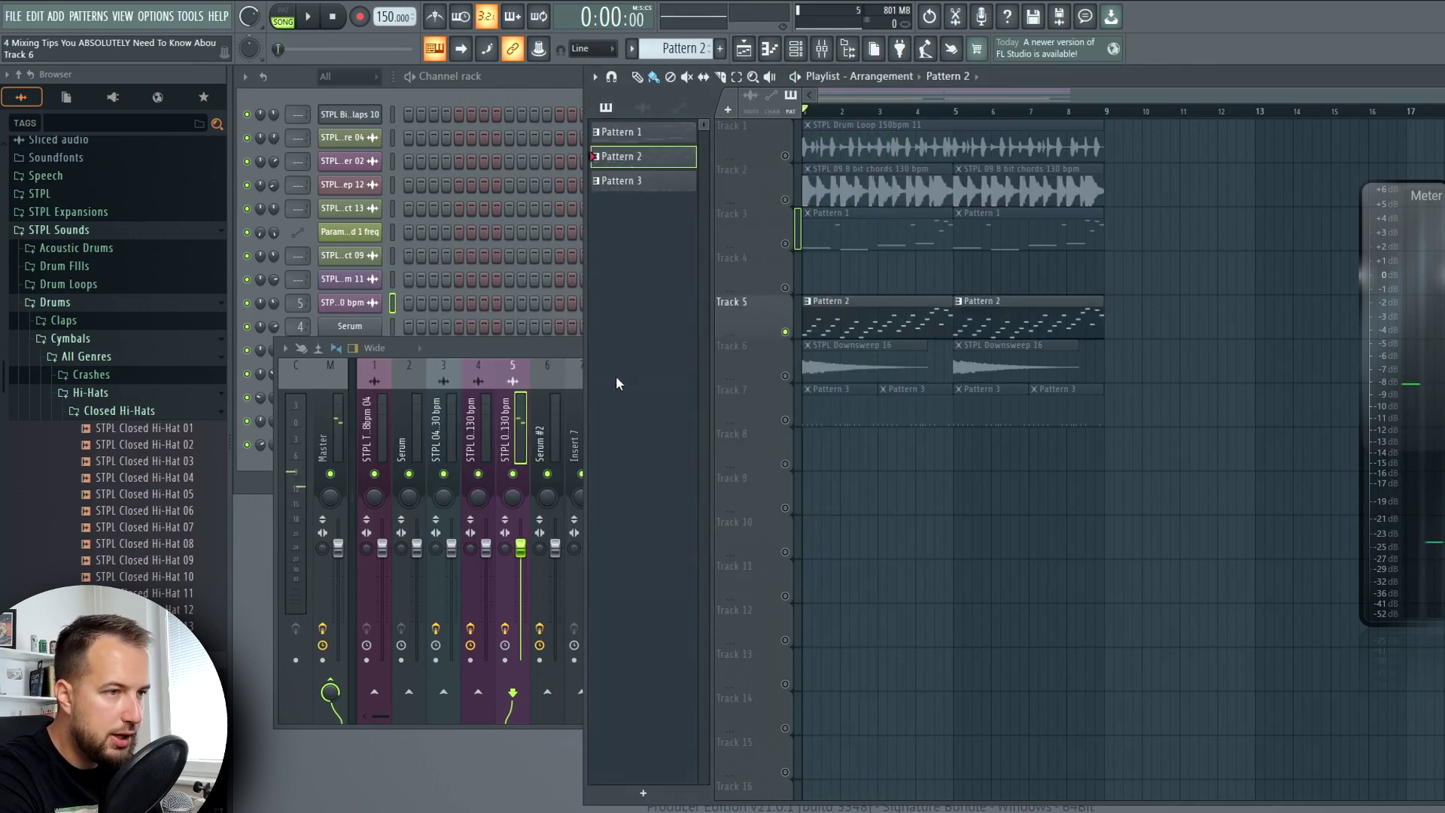
{"action": "key", "text": "space"}
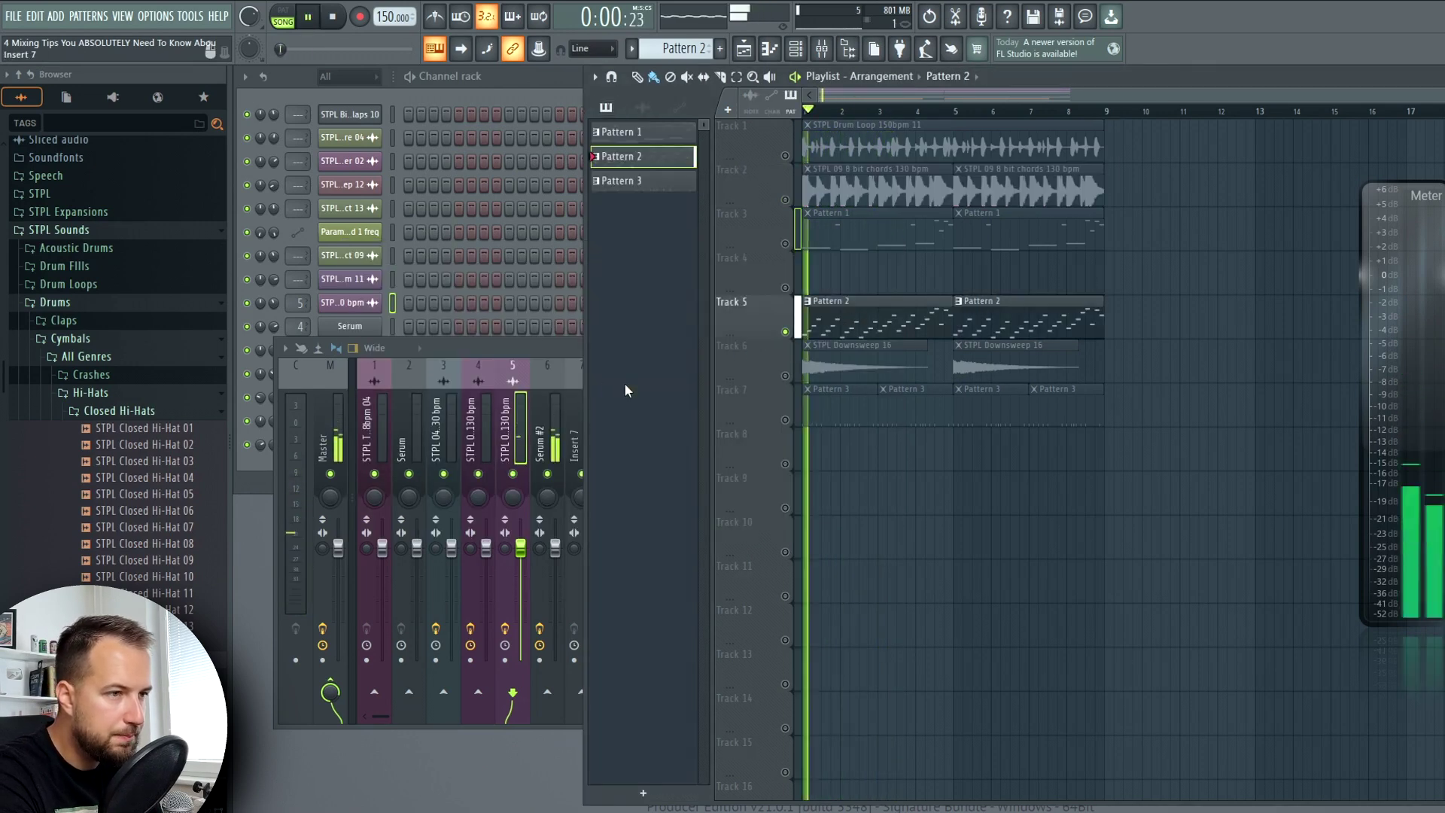
{"action": "left_click", "coordinate": [551, 397]}
{"action": "key", "text": "space"}
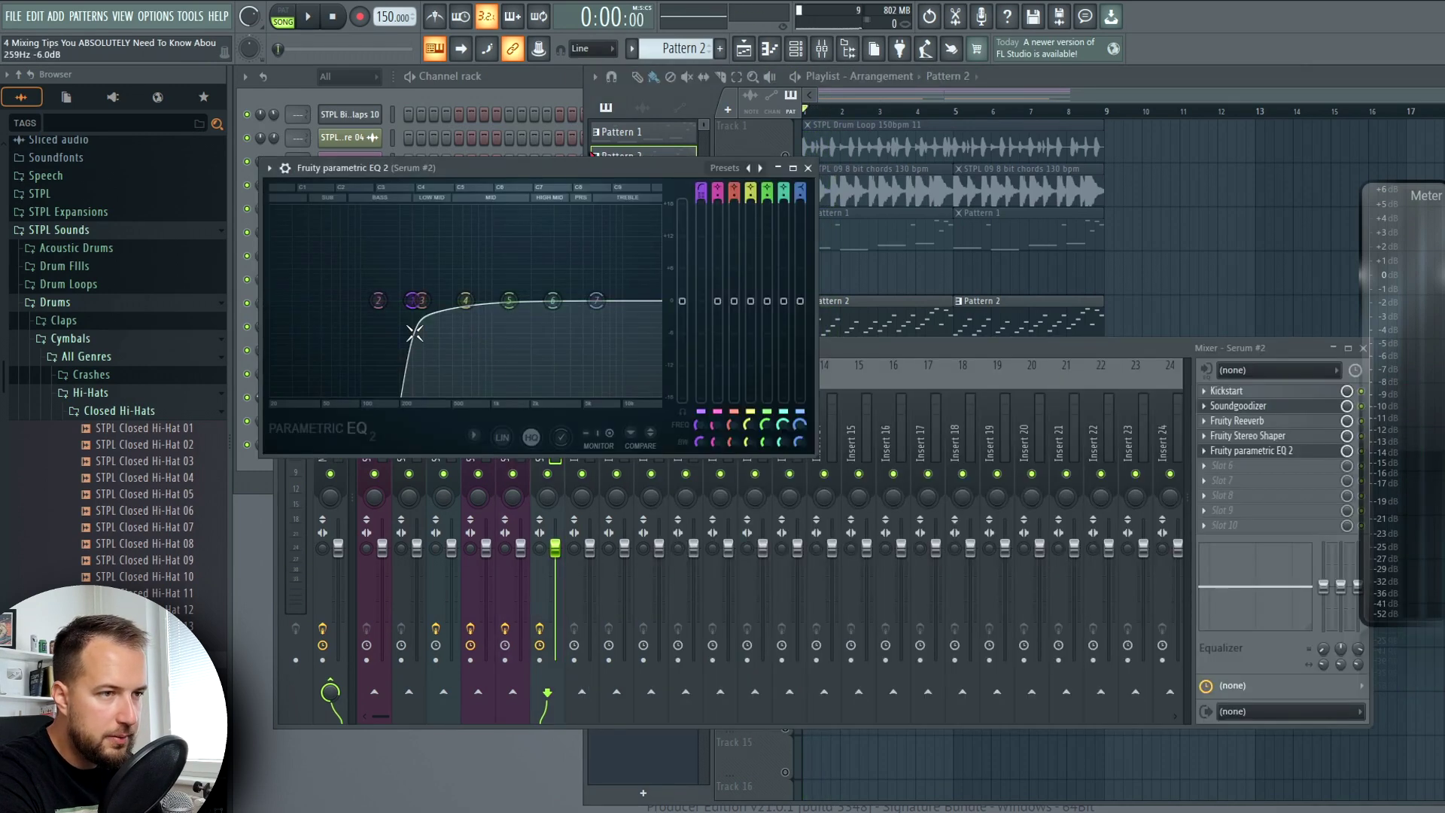
Route the closed hi-hats to mixer track 7, add Fruity Parametric EQ 2 to its first slot, and audition them in solo.
{"action": "key", "text": "space"}
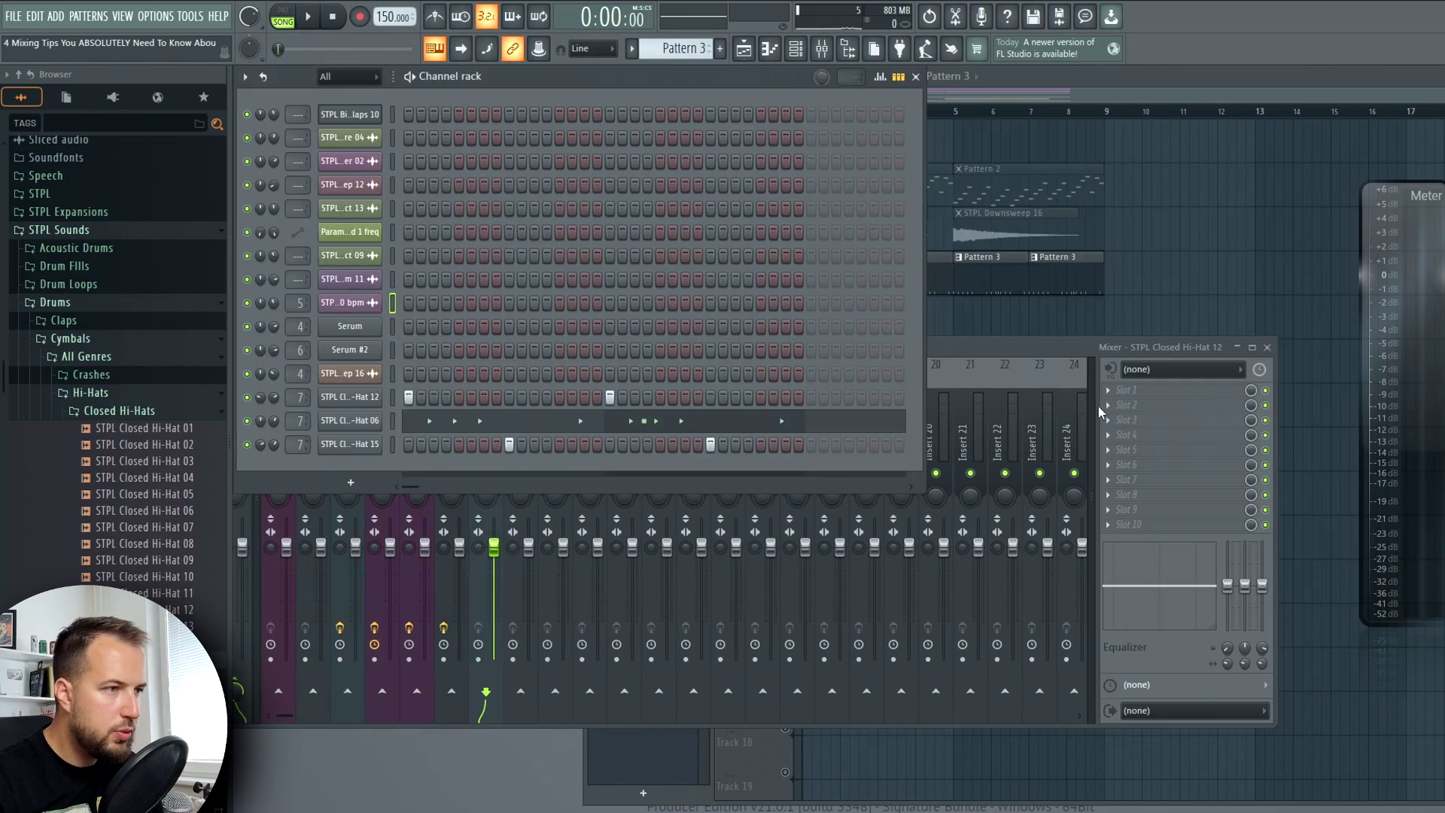
{"action": "left_click", "coordinate": [1127, 390]}
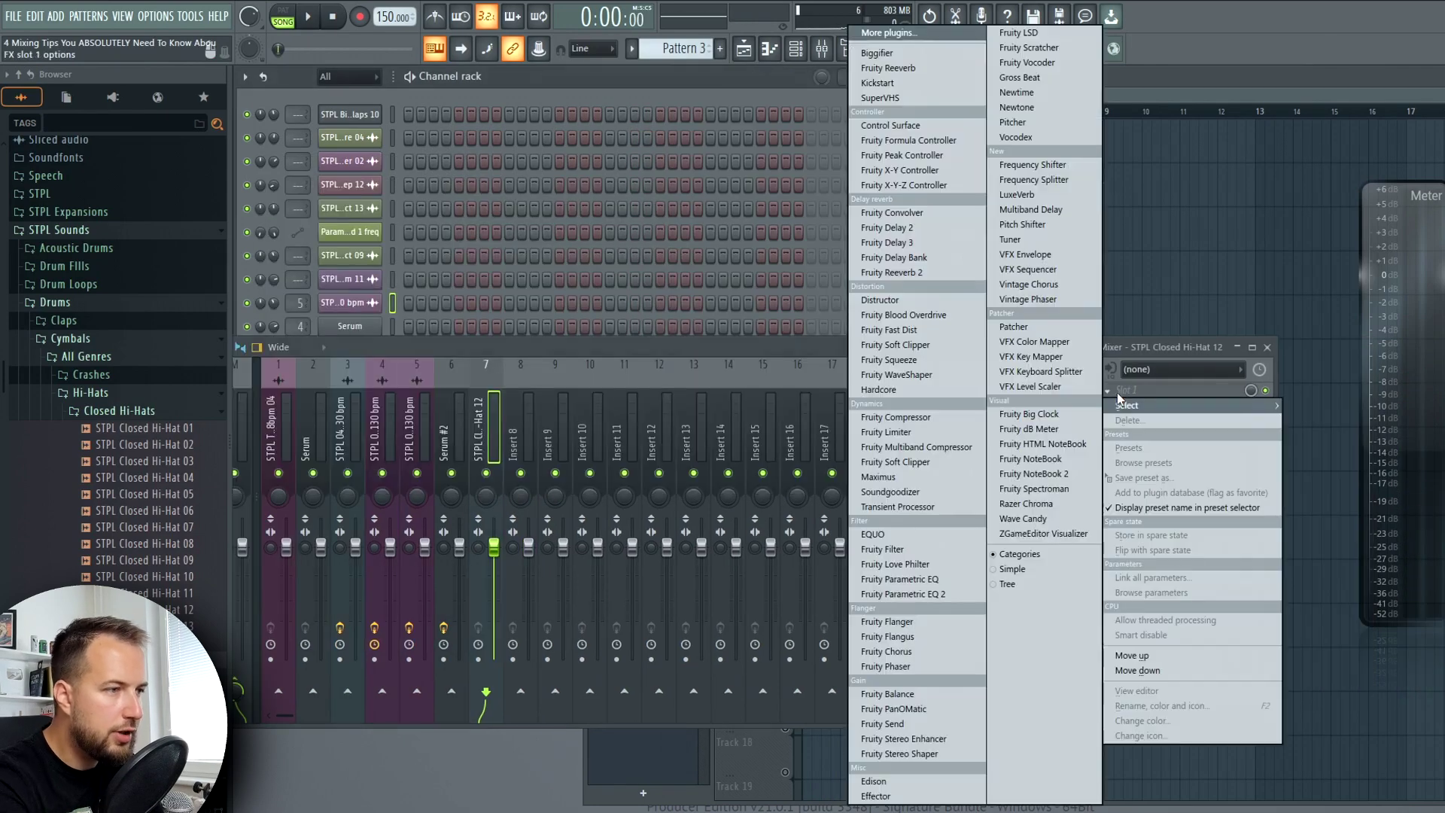
{"action": "left_click", "coordinate": [955, 589]}
{"action": "key", "text": "space"}
{"action": "key", "text": "space"}
Set band 1 of the hi-hats' EQ to high pass, audition it at the lowest cutoff, and raise the cutoff to just below band 2.
{"action": "right_click", "coordinate": [315, 280]}
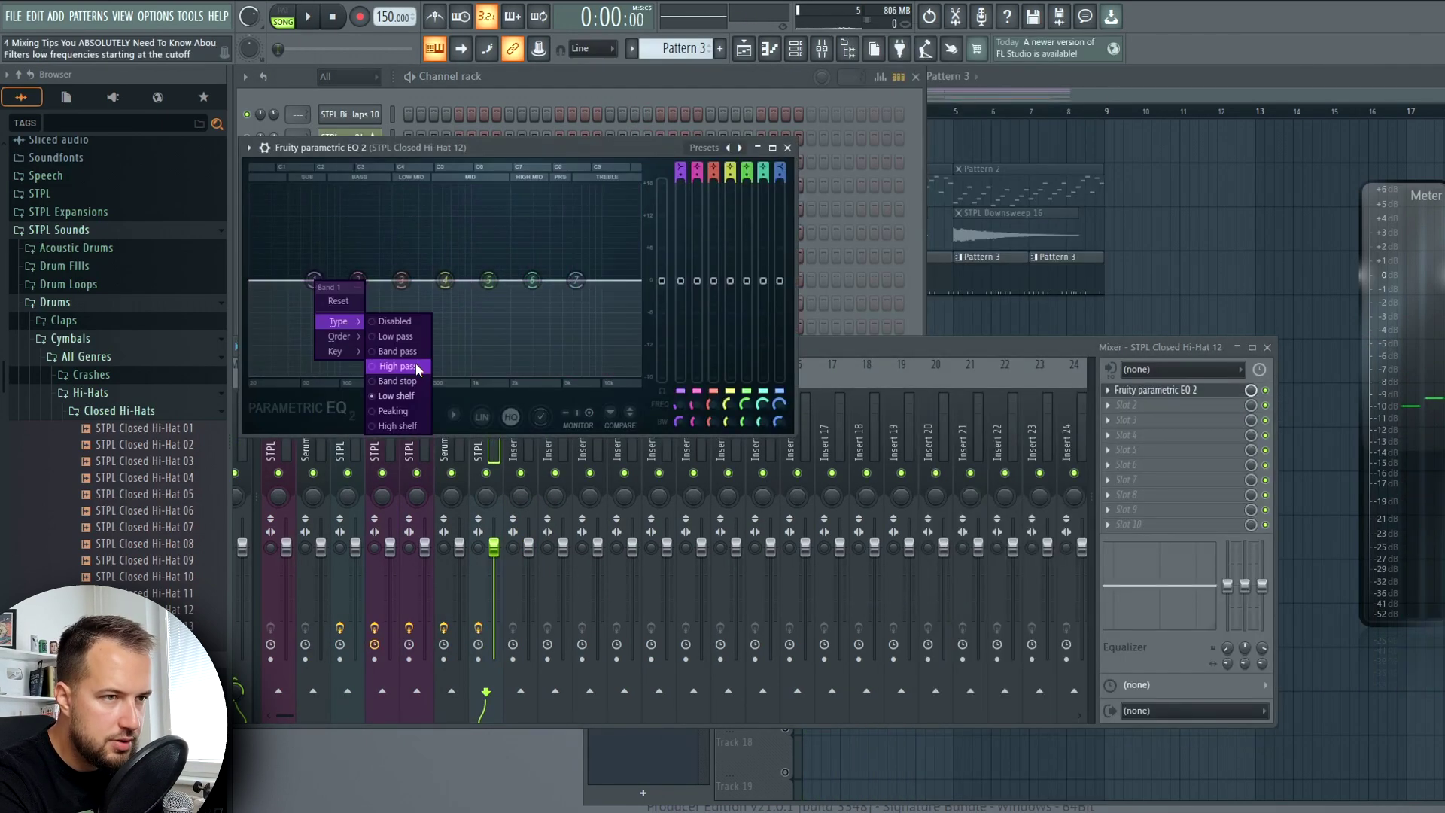
{"action": "left_click", "coordinate": [406, 371]}
{"action": "left_click_drag", "start_coordinate": [315, 280], "coordinate": [255, 286]}
{"action": "key", "text": "space"}
{"action": "key", "text": "space"}
{"action": "key", "text": "space"}
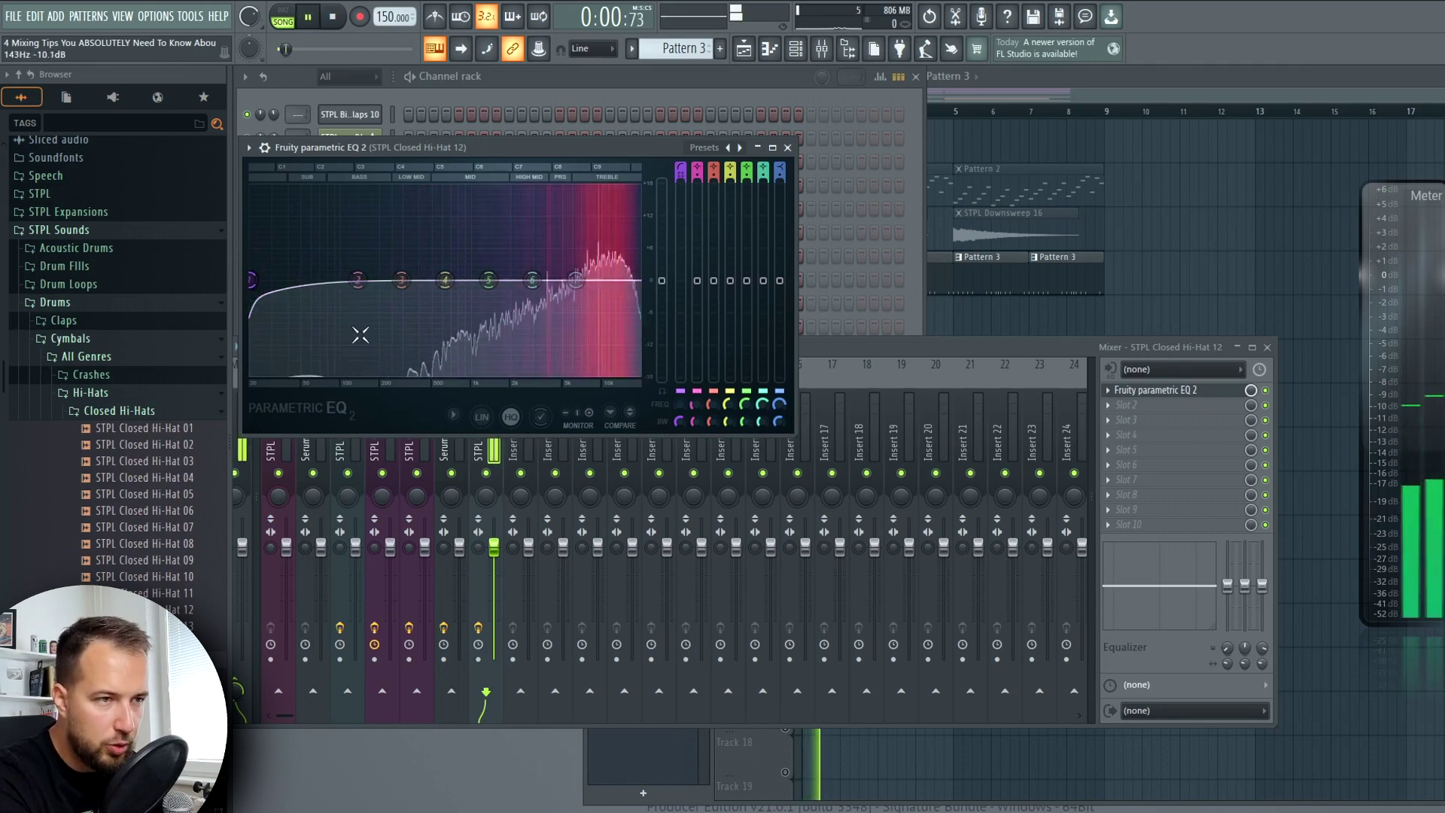
{"action": "key", "text": "space"}
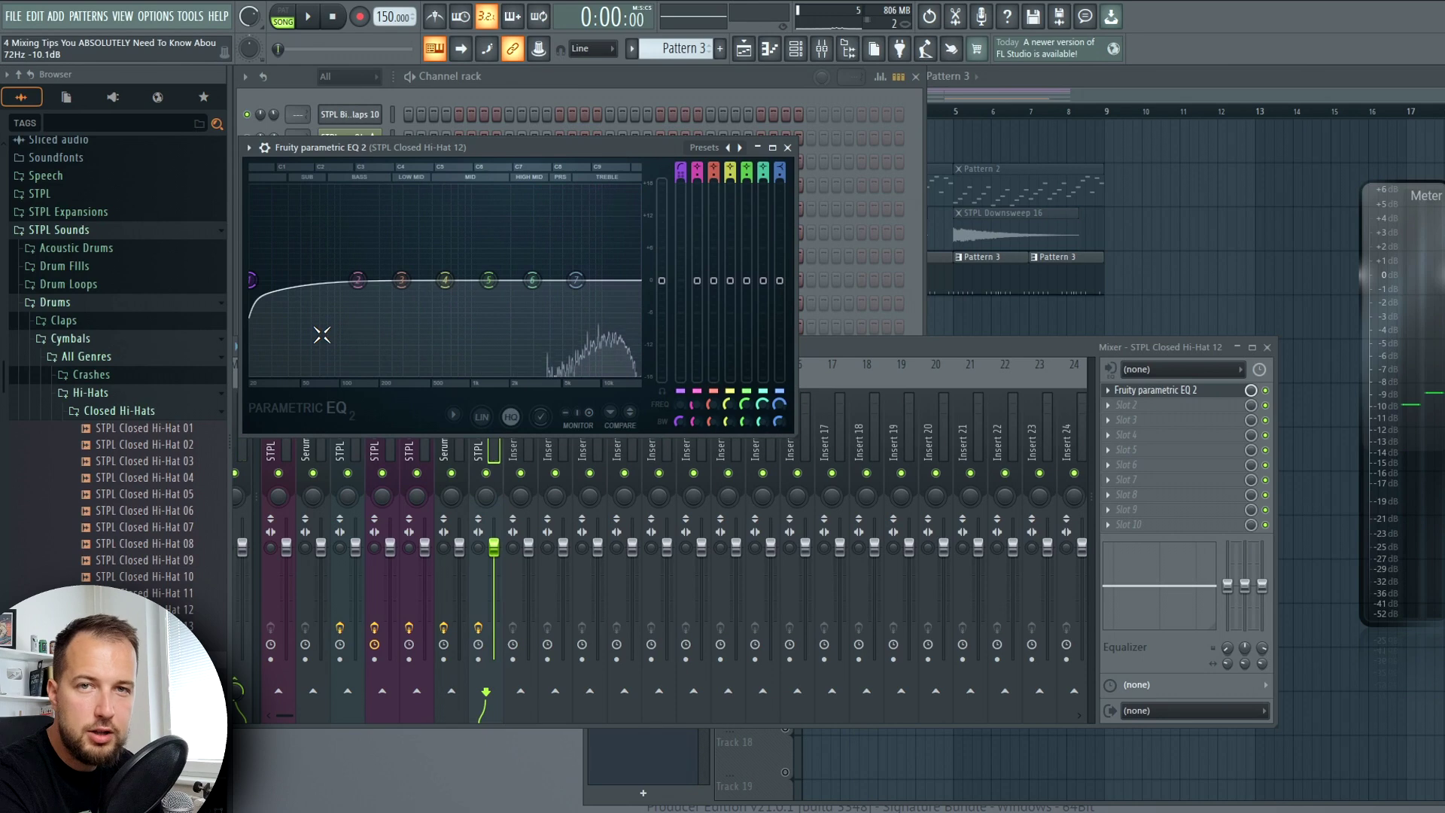
{"action": "left_click_drag", "start_coordinate": [250, 280], "coordinate": [350, 280]}
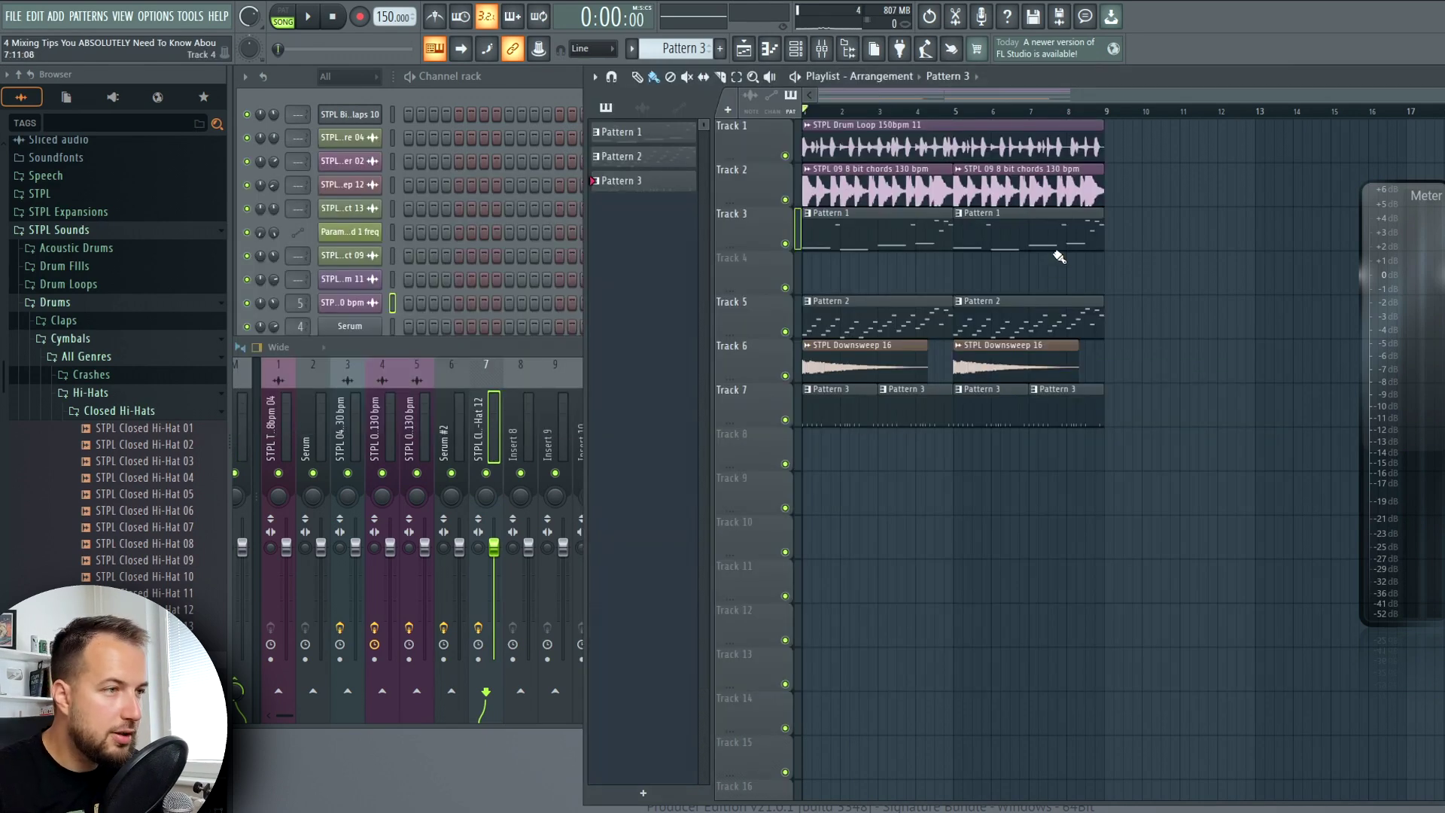
Solo Track 3 and briefly play its Pattern 1 clips on their own.
{"action": "right_click", "coordinate": [786, 243]}
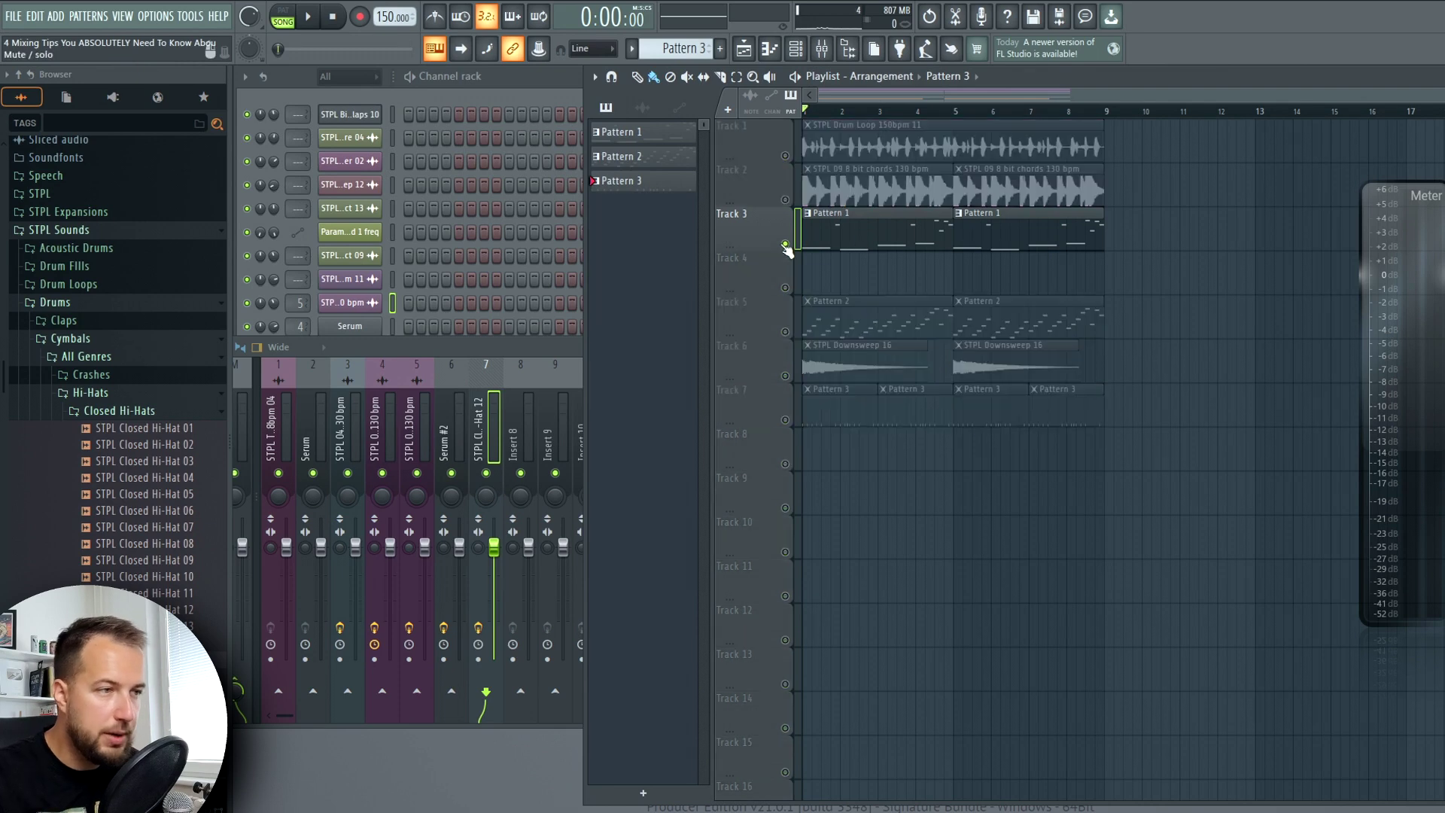
{"action": "key", "text": "space"}
{"action": "key", "text": "space"}
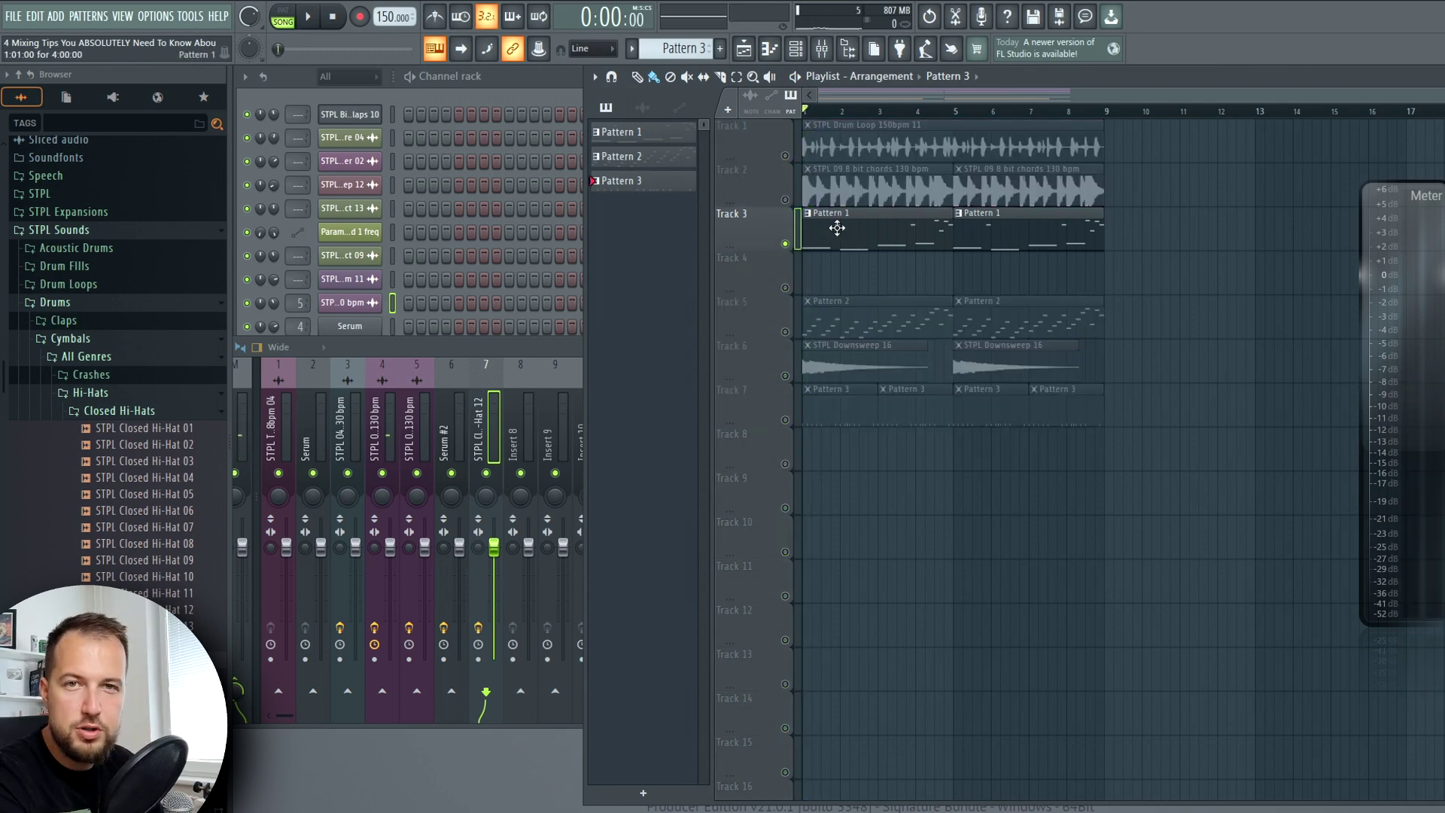
Solo Track 1 and play its drum loop on its own.
{"action": "left_click", "coordinate": [857, 148]}
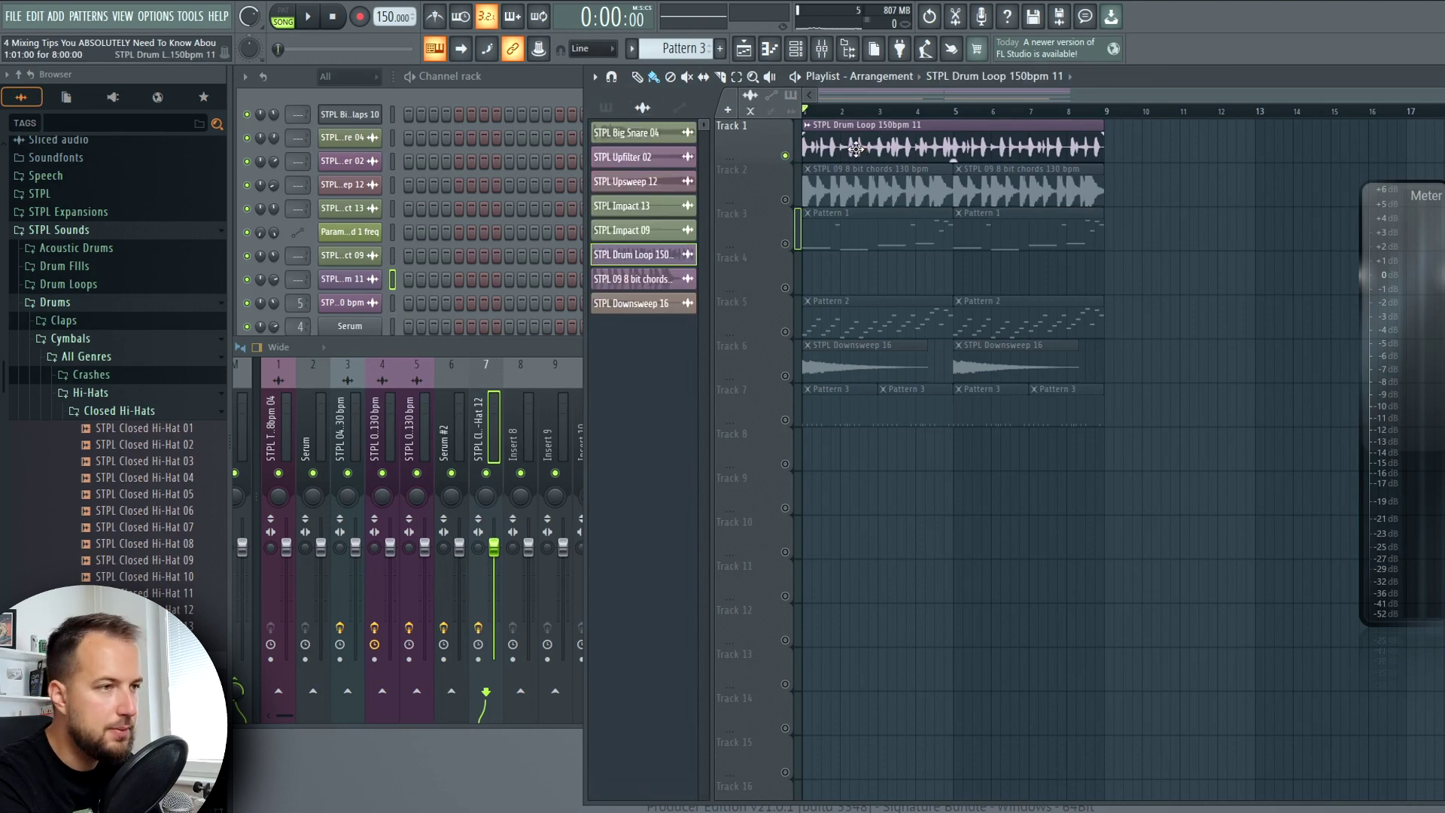
{"action": "key", "text": "space"}
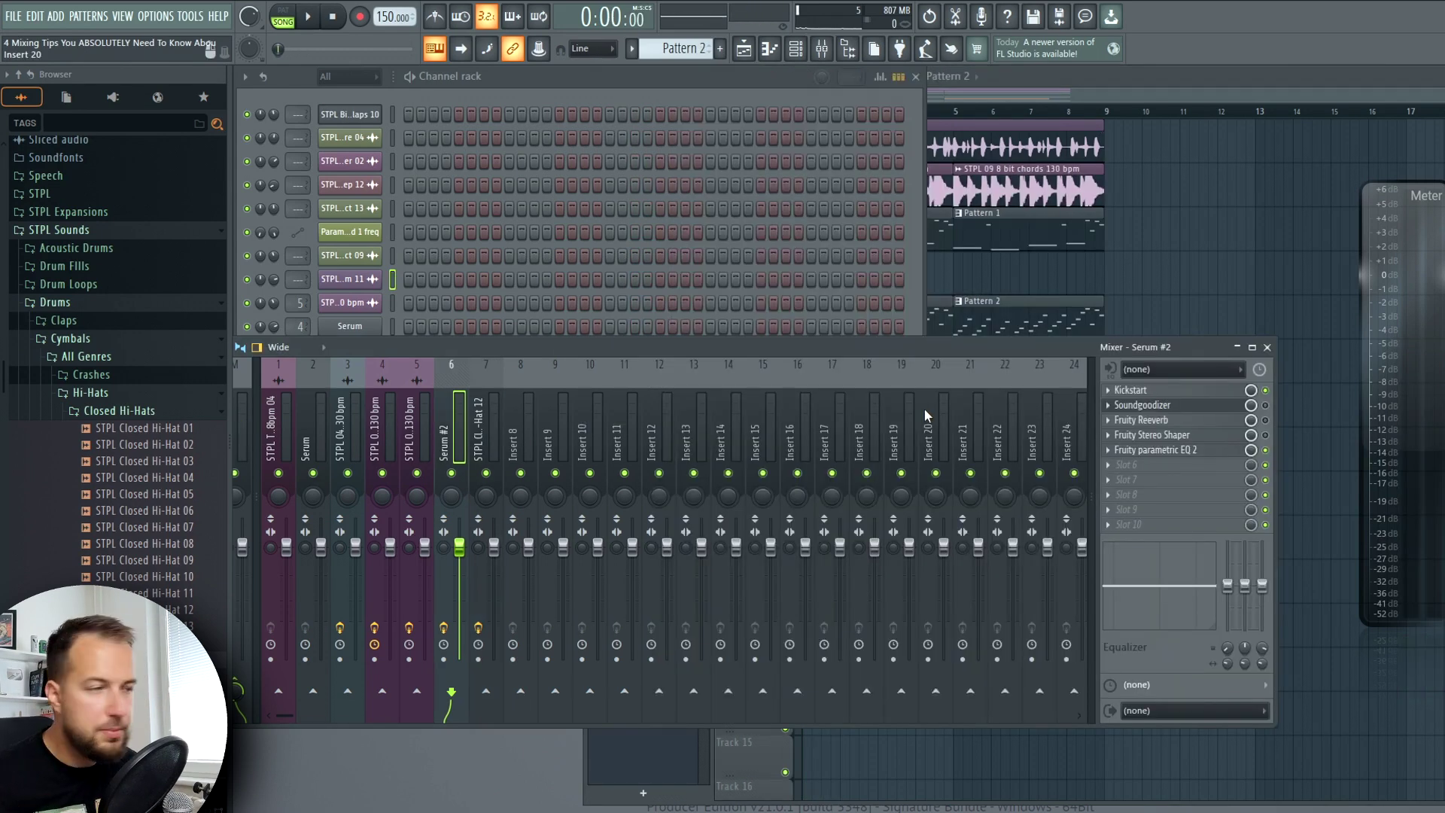
Solo and play Track 5's Pattern 2, and examine the low cut, dry and reverb settings of Fruity Reeverb on the Serum #2 mixer track.
{"action": "left_click", "coordinate": [1141, 420]}
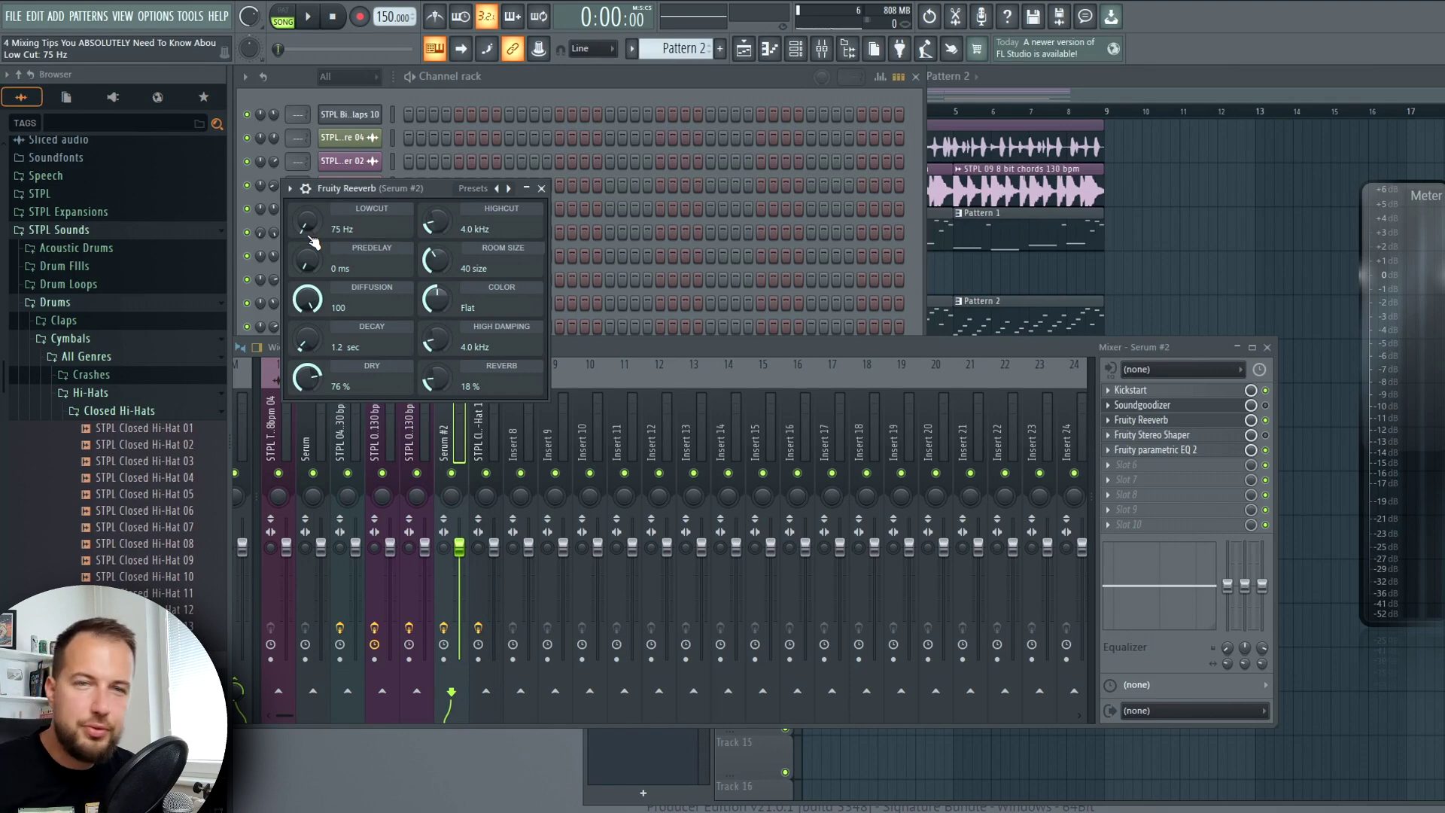
{"action": "key", "text": "F5"}
{"action": "key", "text": "space"}
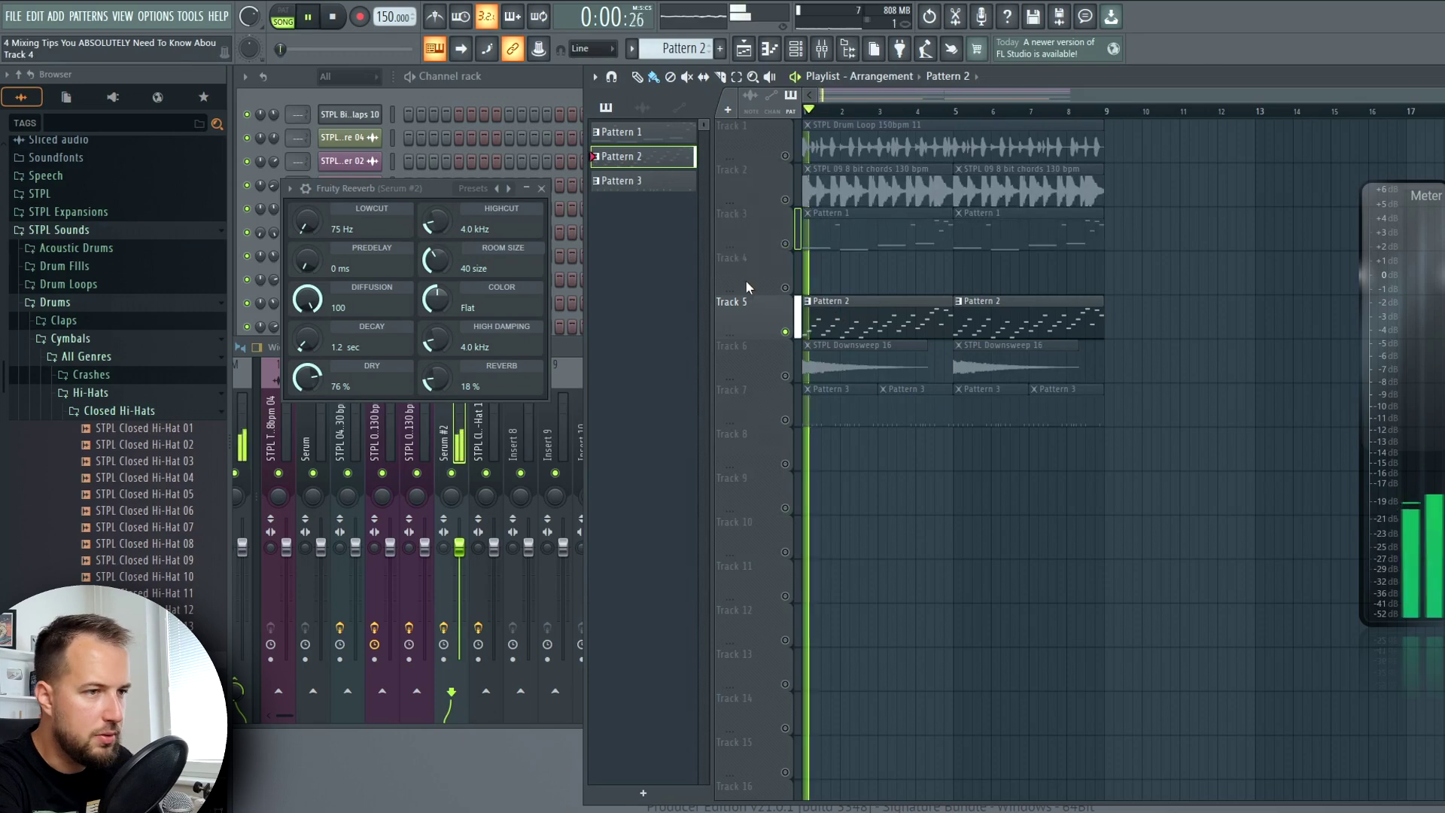
{"action": "left_click", "coordinate": [541, 188]}
{"action": "left_click", "coordinate": [522, 373]}
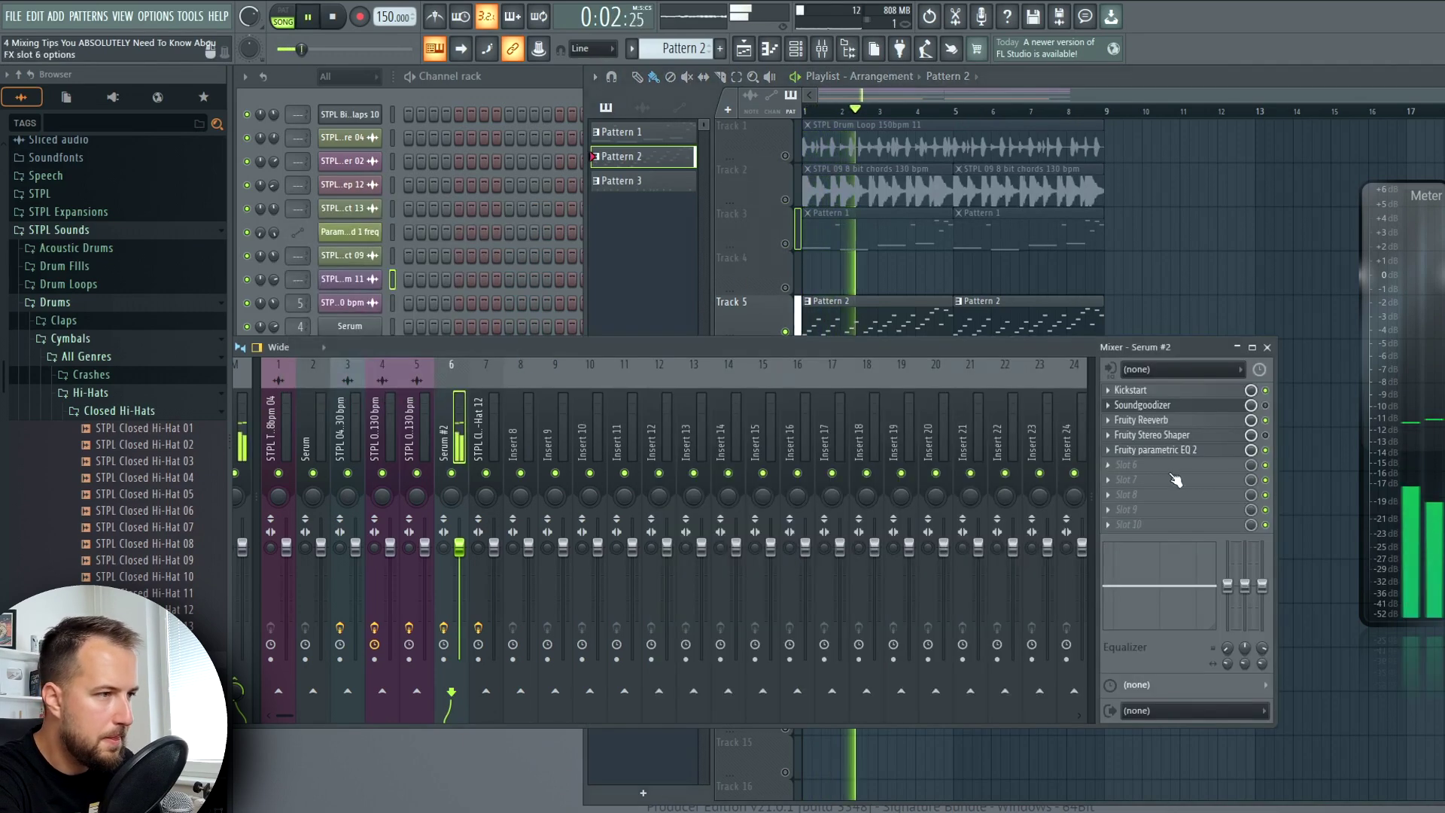
{"action": "left_click", "coordinate": [1141, 420]}
{"action": "key", "text": "space"}
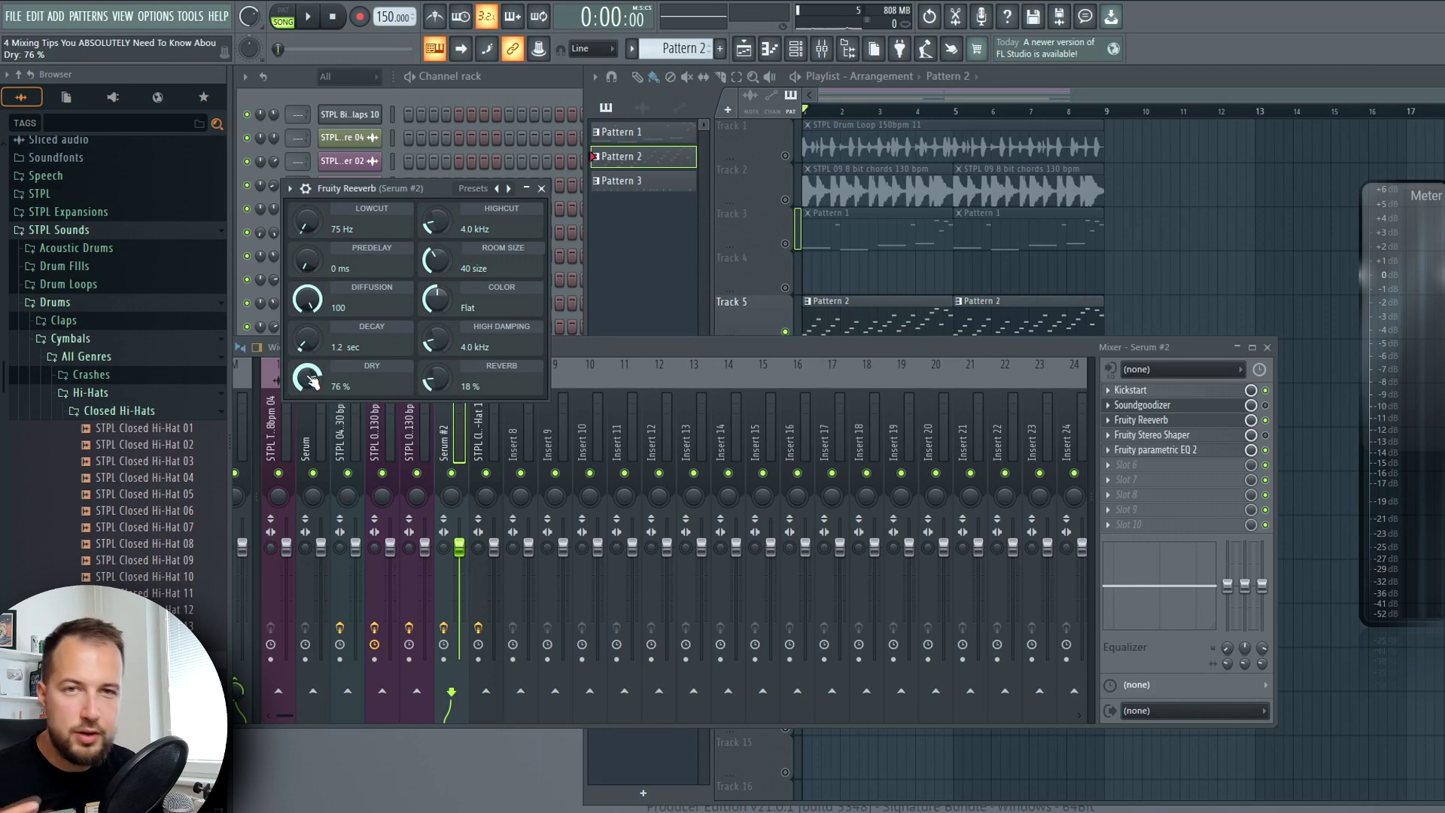
{"action": "left_click", "coordinate": [542, 189]}
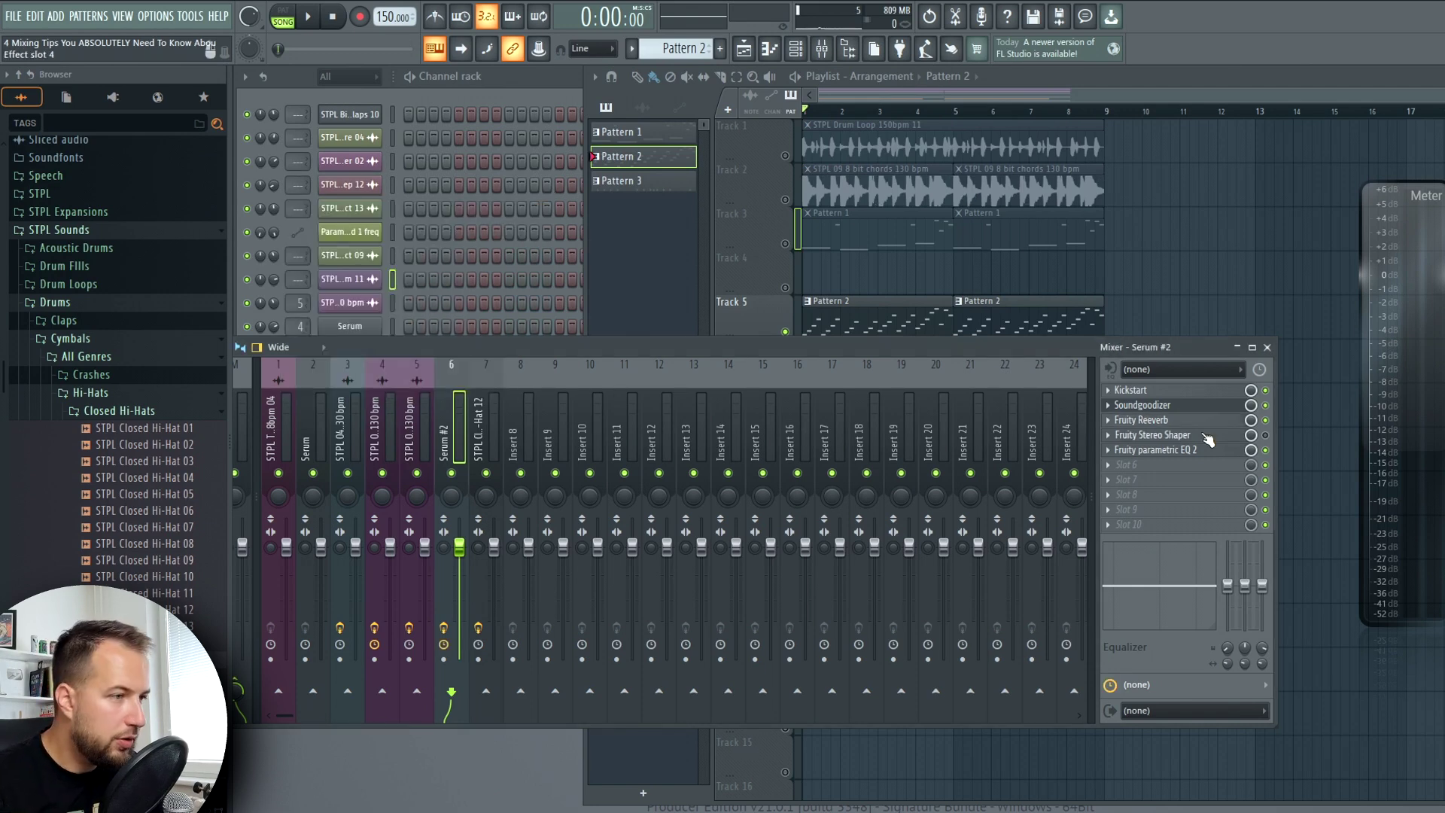
Load the Stereoize 2 preset in the Fruity Stereo Shaper on the Serum #2 mixer track.
{"action": "left_click", "coordinate": [1163, 435]}
{"action": "left_click_drag", "start_coordinate": [310, 148], "coordinate": [572, 196]}
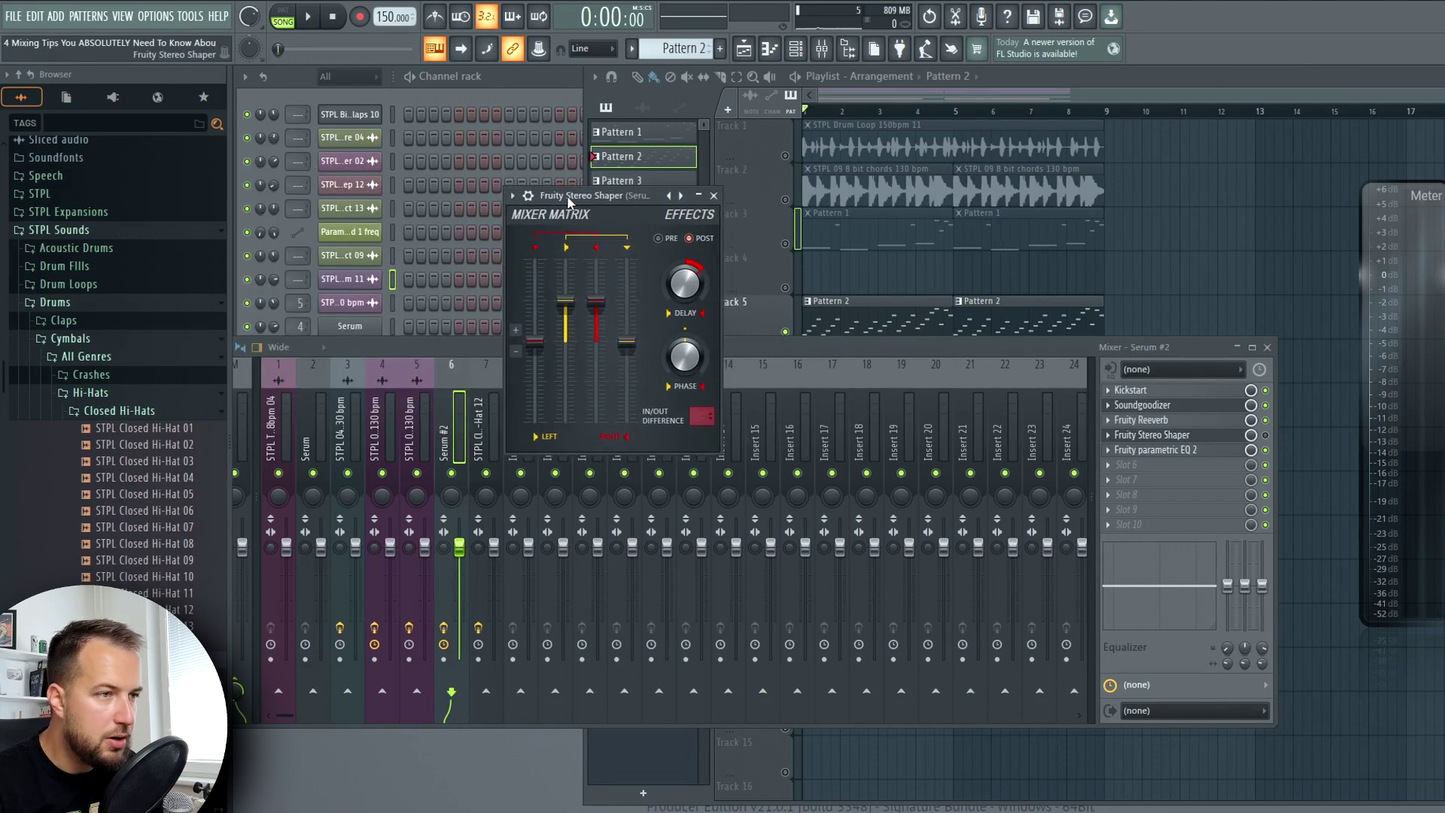
{"action": "left_click", "coordinate": [513, 196]}
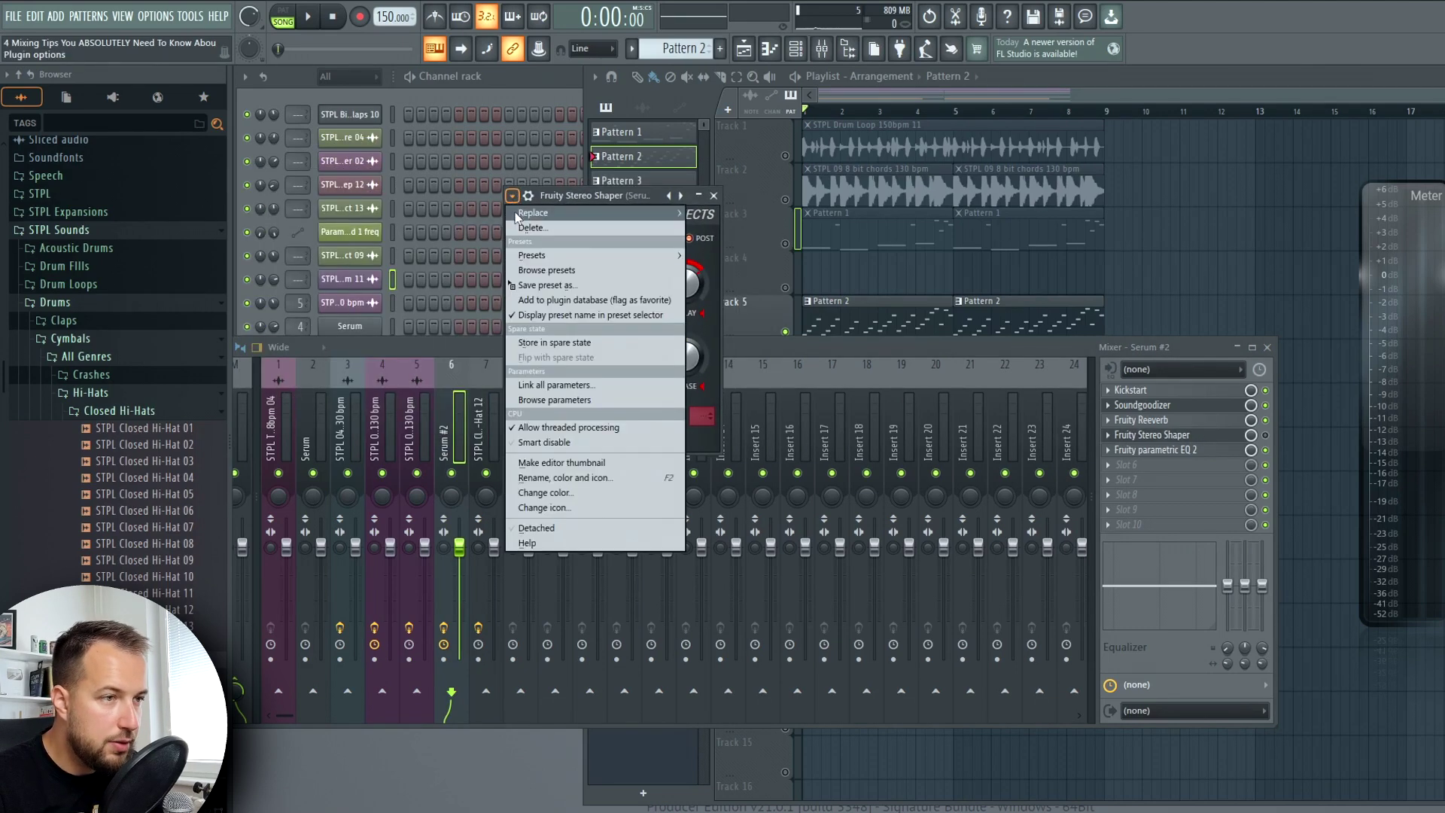
{"action": "mouse_move", "coordinate": [557, 255]}
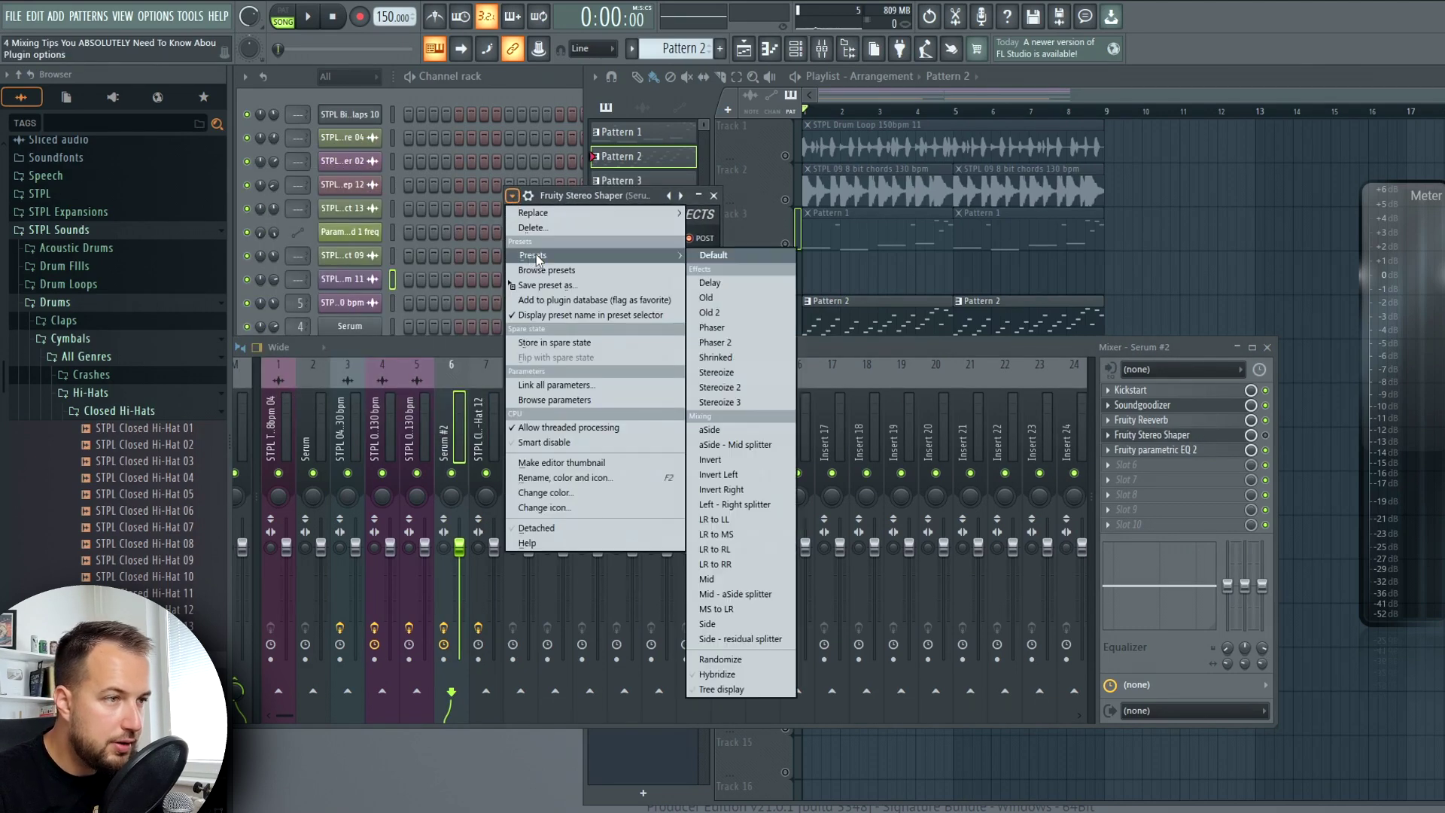
{"action": "left_click", "coordinate": [741, 388]}
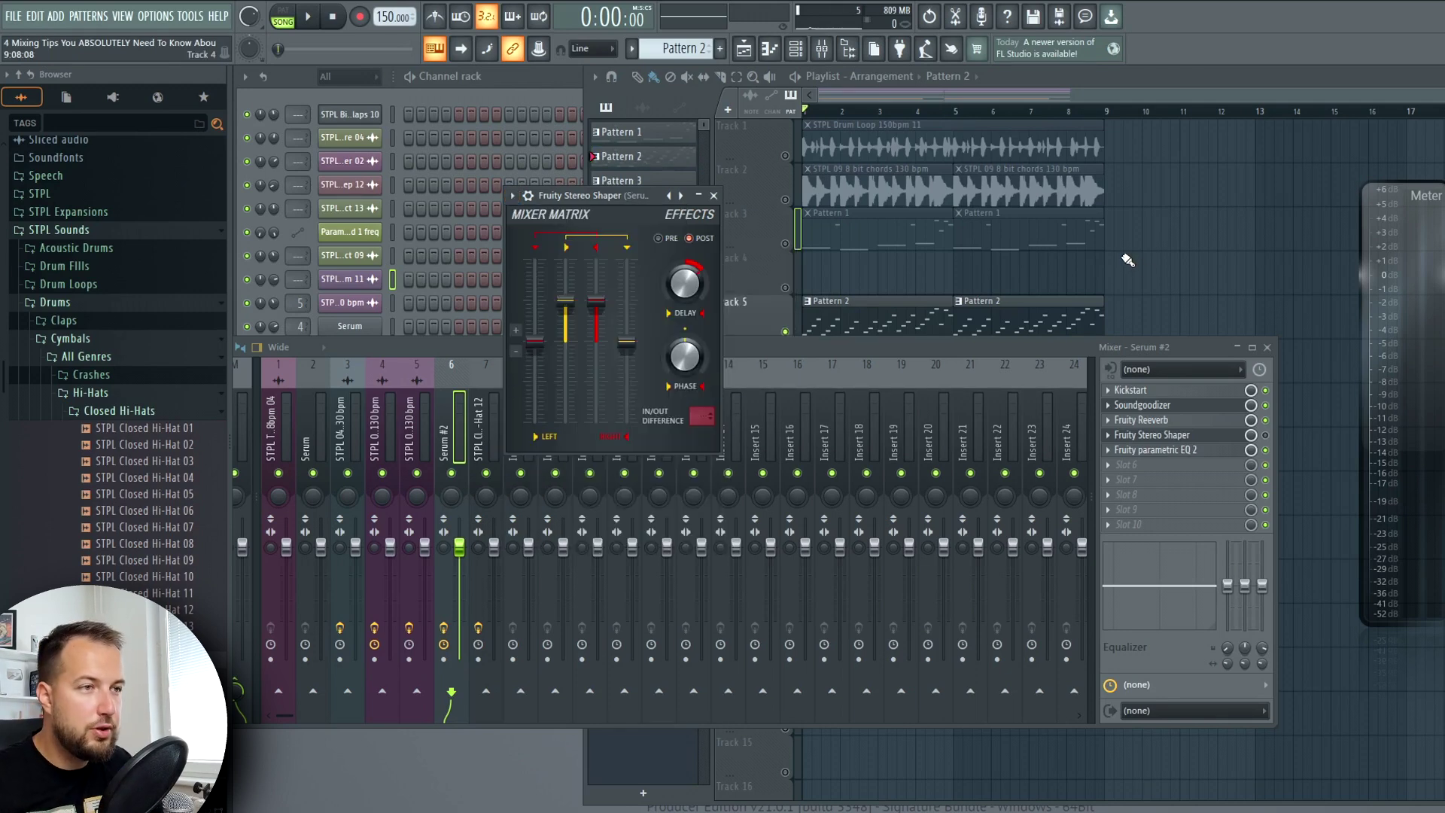
Switch the Stereo Shaper to the Mid preset, mute Track 3, and audition Track 5's Pattern 2 on its own.
{"action": "left_click", "coordinate": [739, 261]}
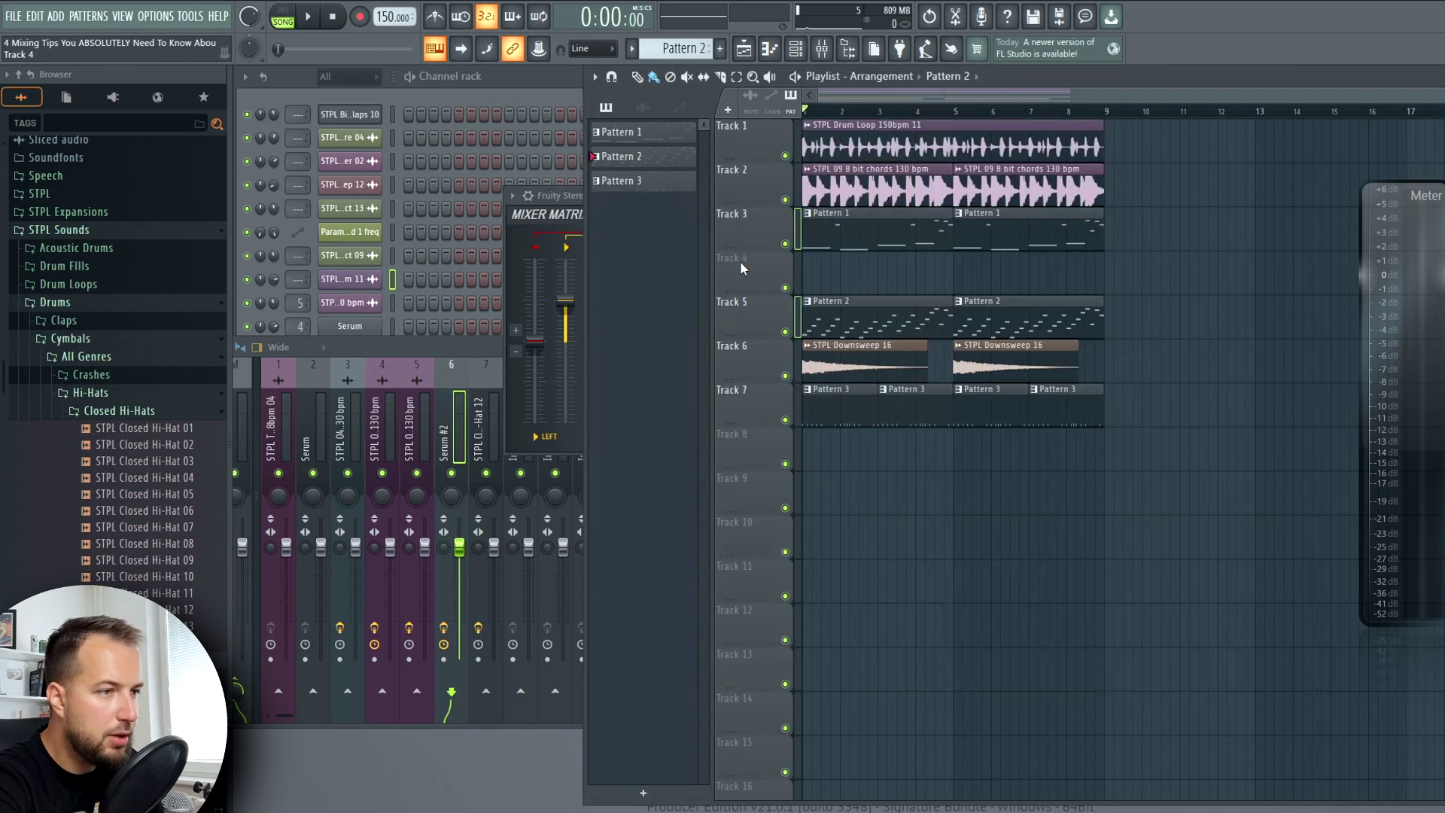
{"action": "left_click", "coordinate": [514, 197]}
{"action": "mouse_move", "coordinate": [557, 255]}
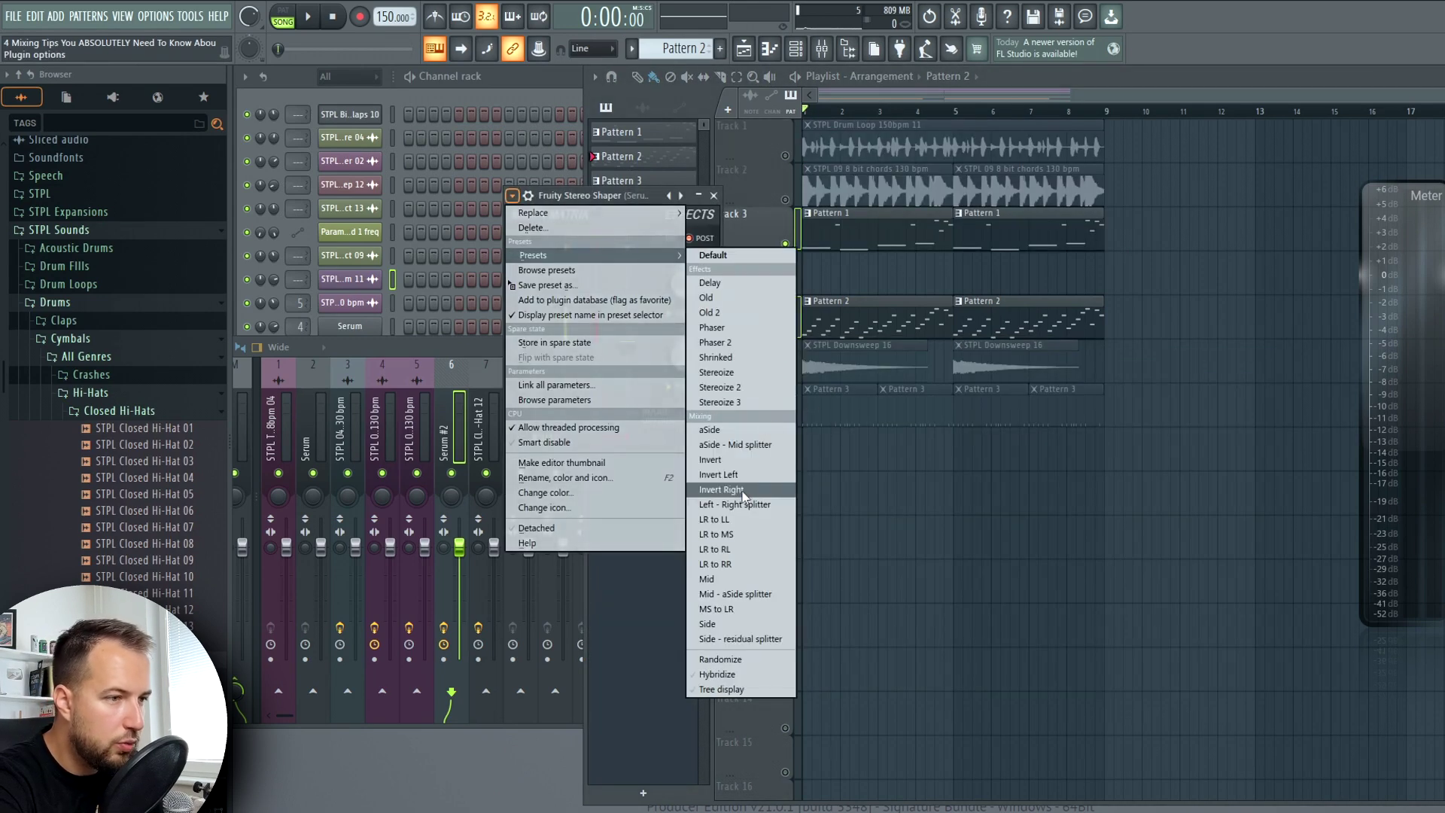
{"action": "left_click", "coordinate": [728, 576]}
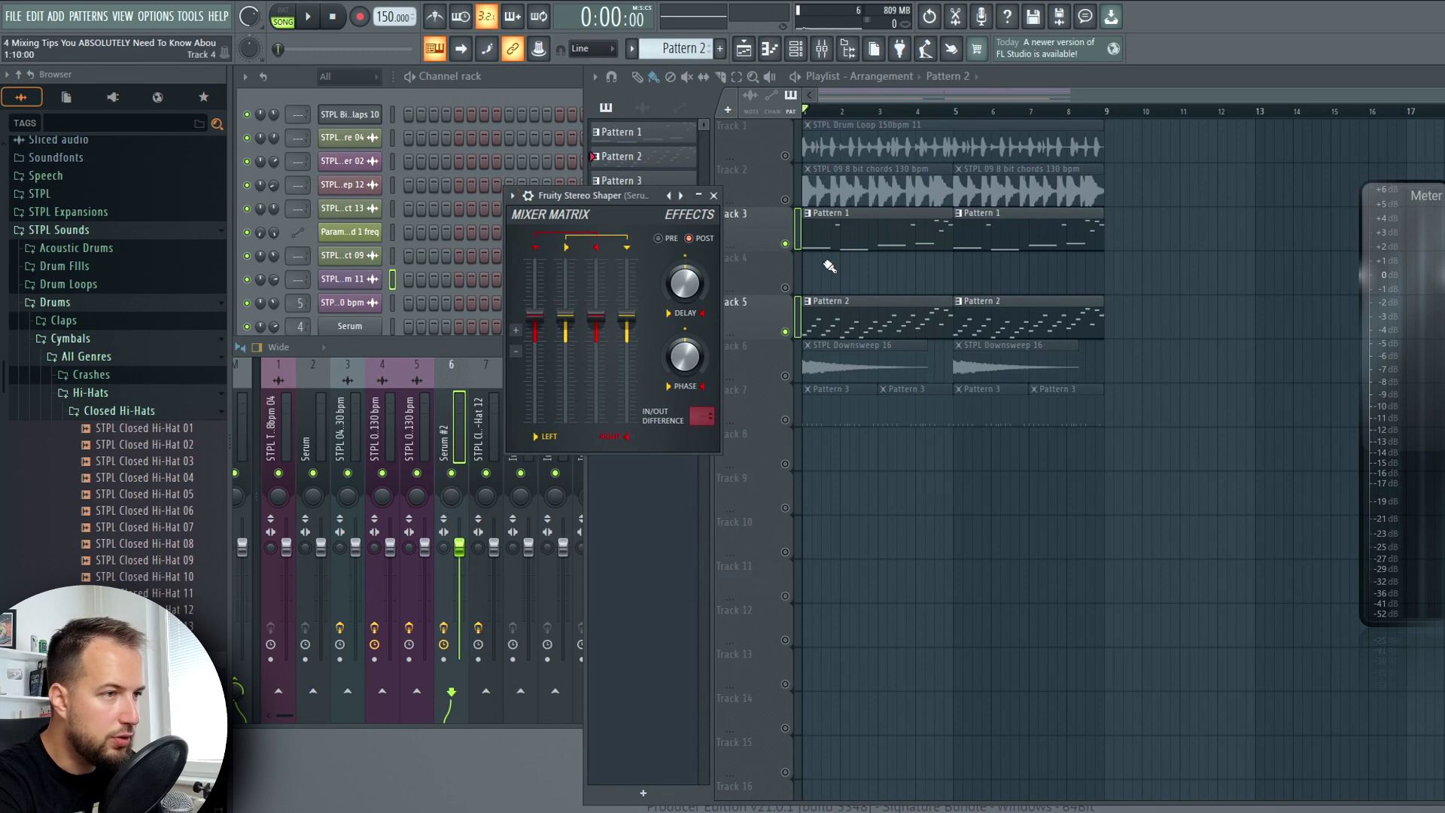
{"action": "left_click", "coordinate": [785, 243]}
{"action": "key", "text": "F9"}
{"action": "key", "text": "space"}
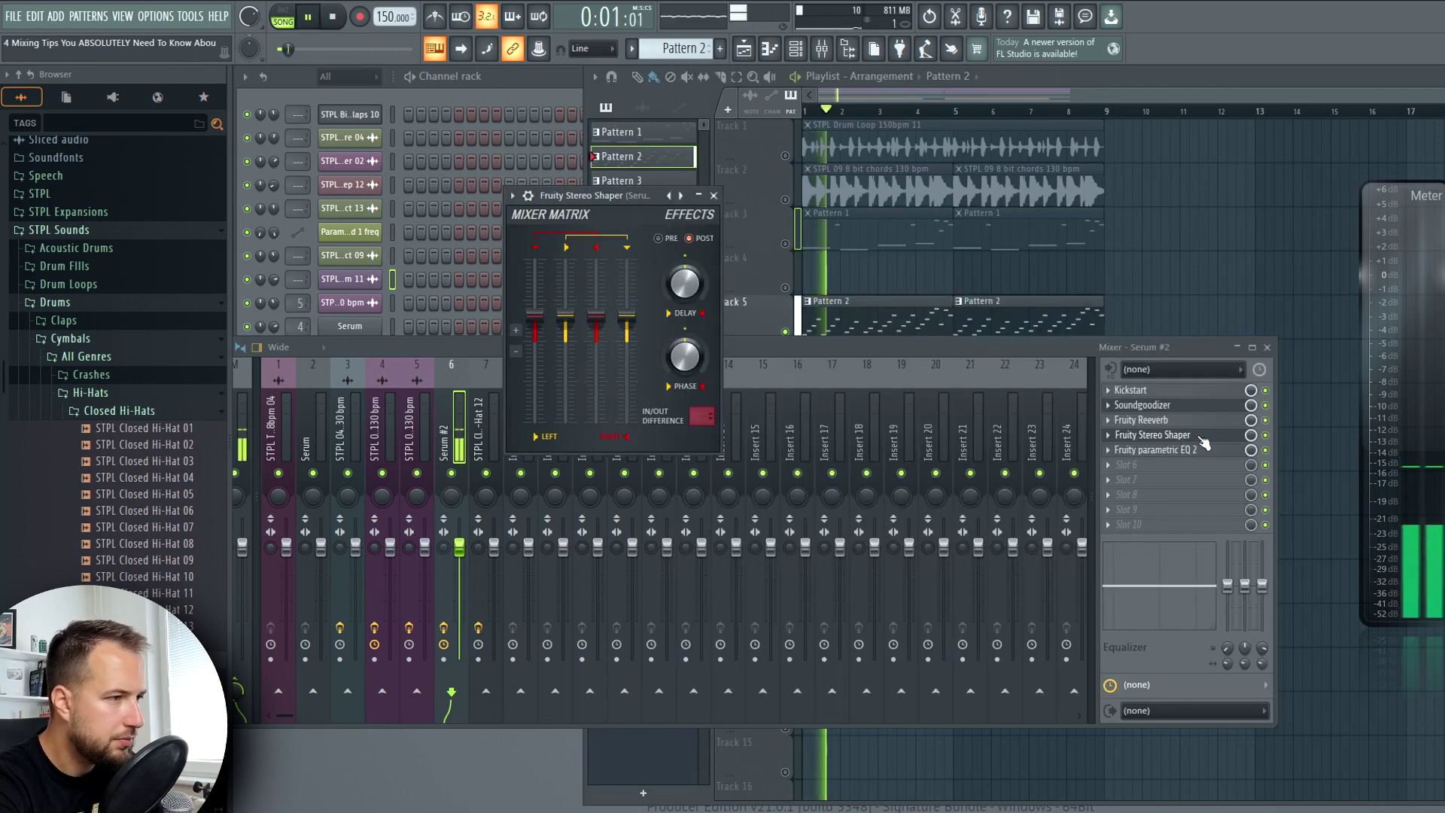
{"action": "key", "text": "space"}
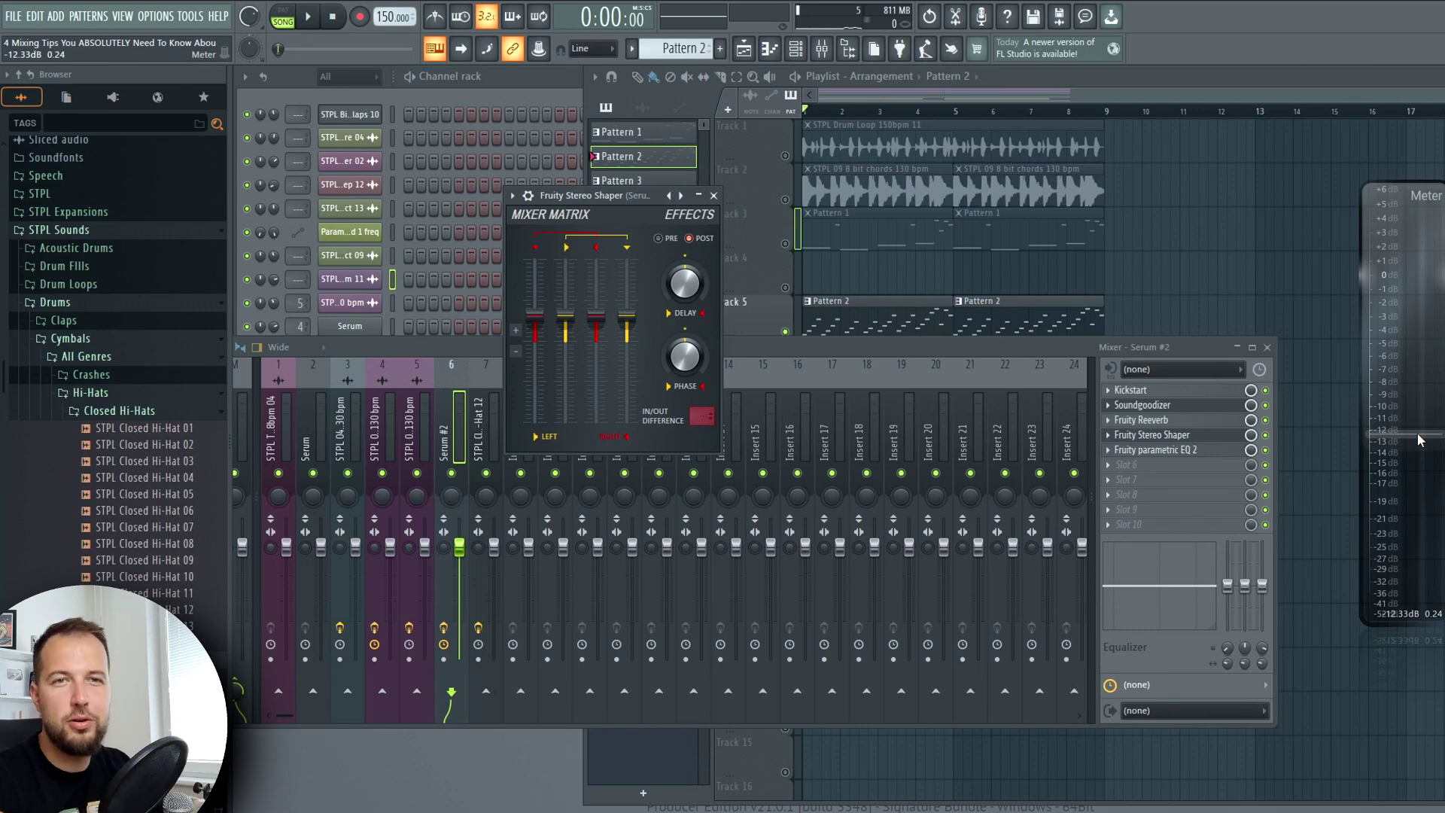
Return the Stereo Shaper to the Stereoize 2 preset and start playing Pattern 2 in solo.
{"action": "left_click", "coordinate": [512, 198]}
{"action": "mouse_move", "coordinate": [573, 254]}
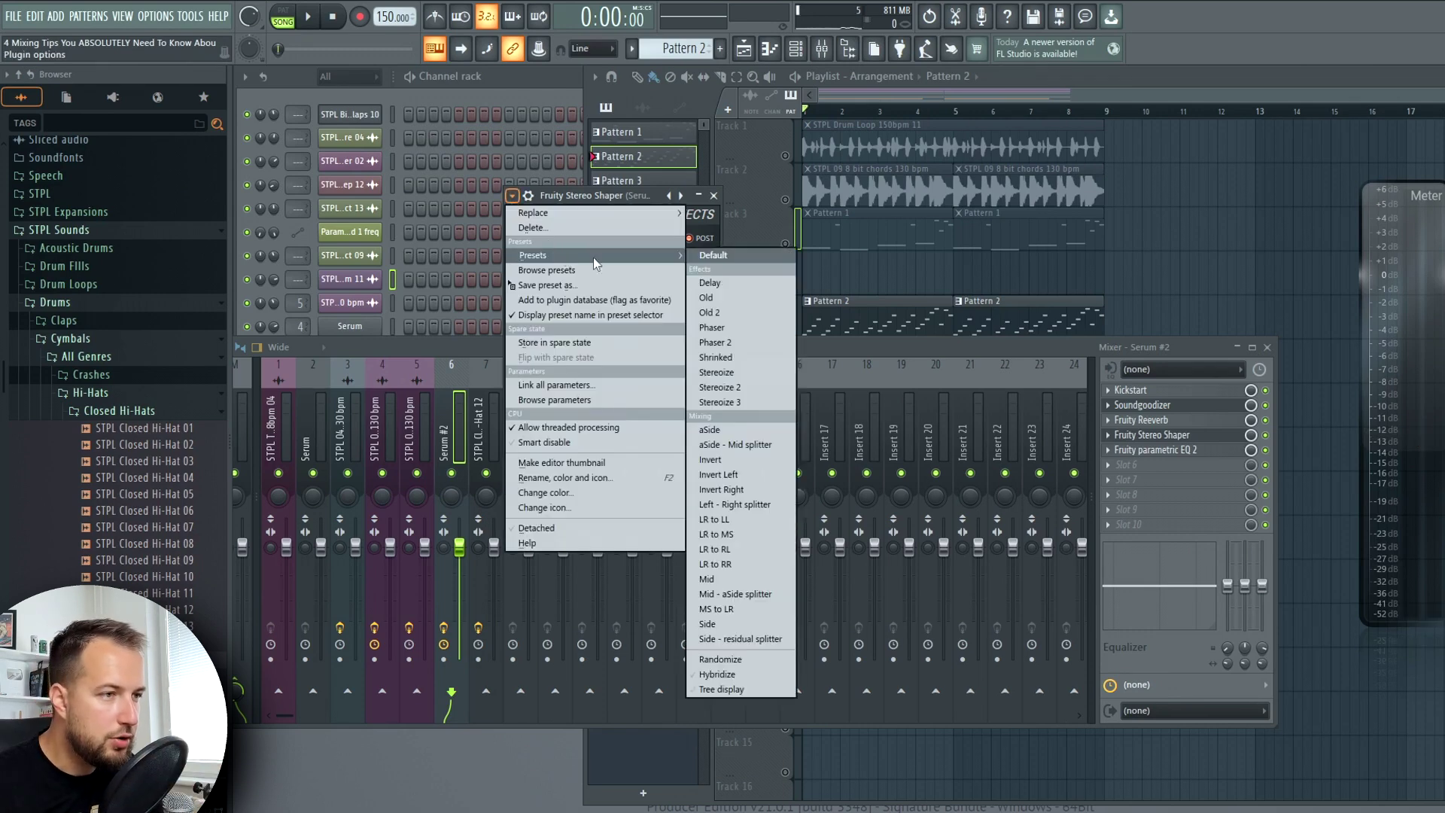
{"action": "left_click", "coordinate": [745, 382]}
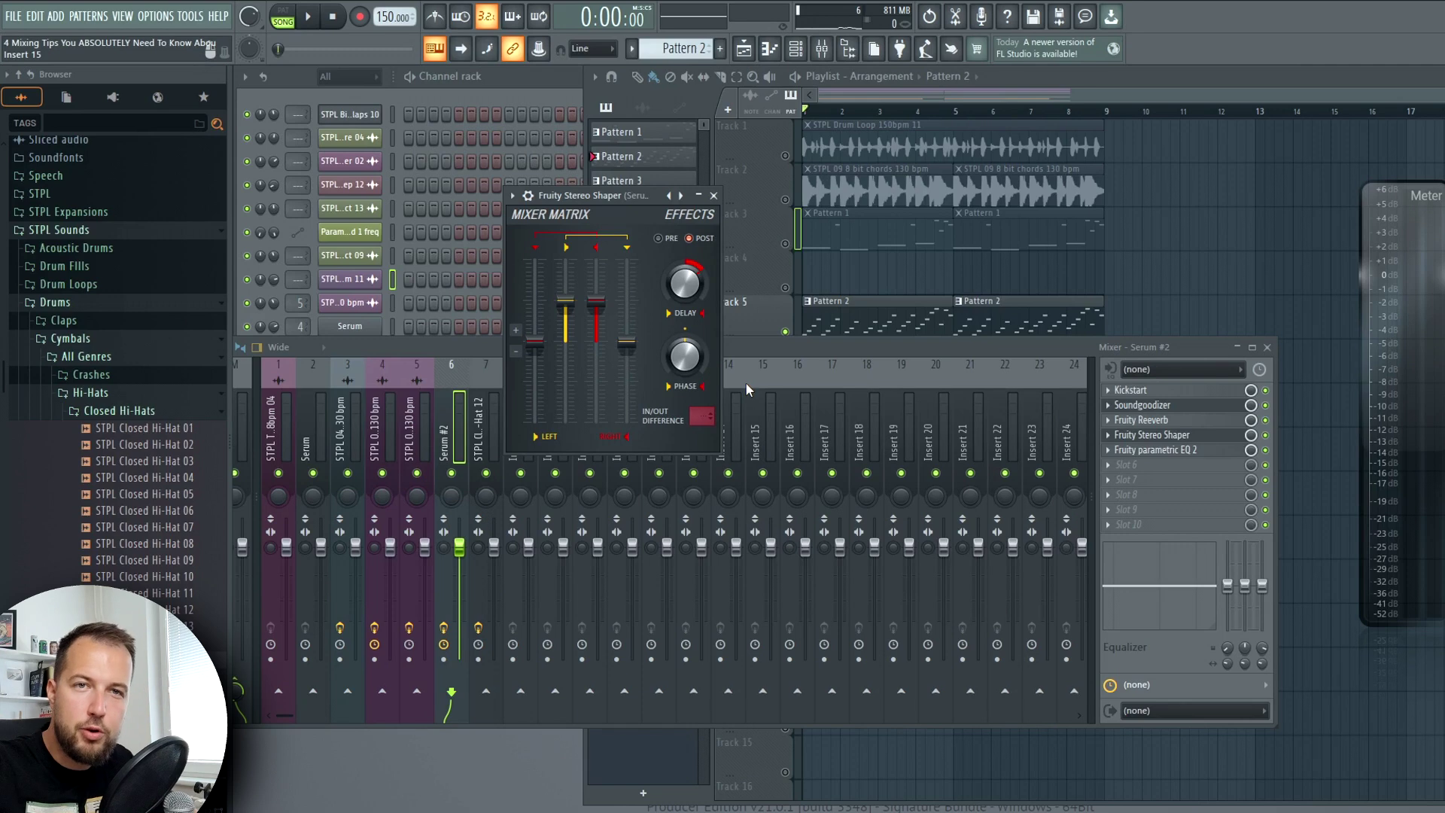
{"action": "key", "text": "space"}
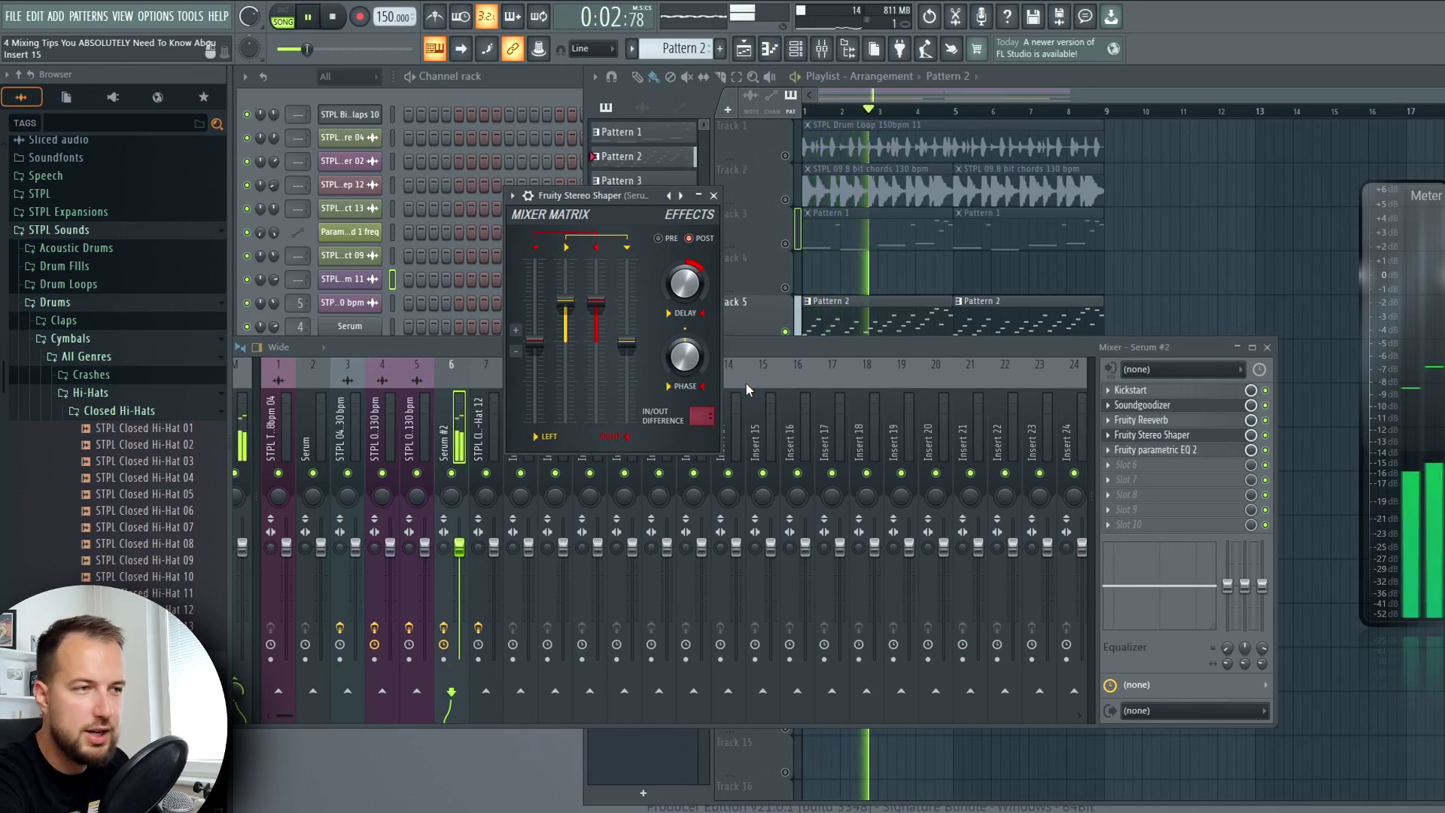
Apply the Mid preset to the Stereo Shaper during playback to compare the narrower sound.
{"action": "left_click", "coordinate": [512, 197]}
{"action": "mouse_move", "coordinate": [554, 254]}
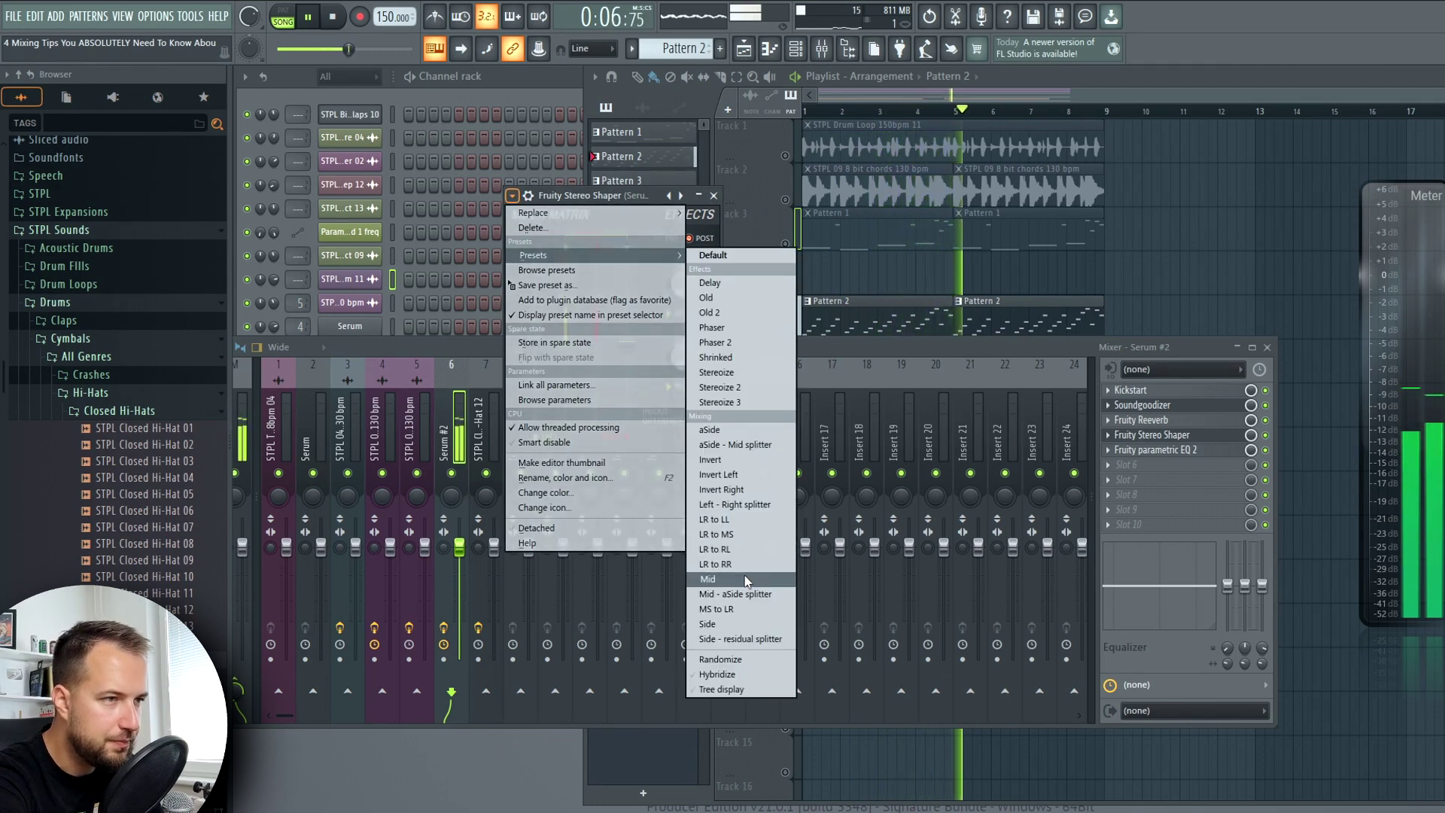
{"action": "left_click", "coordinate": [729, 505]}
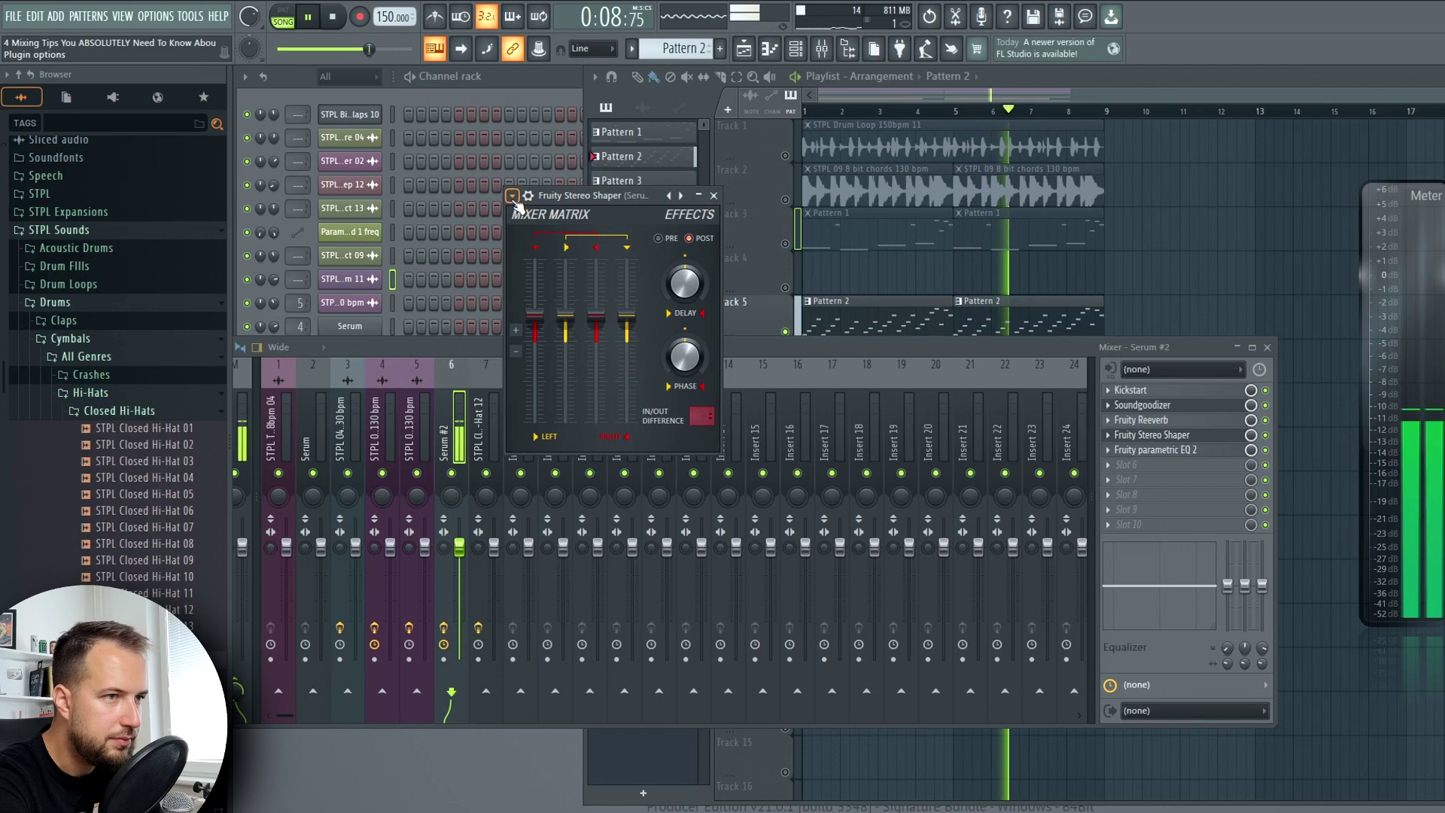
Reapply the Stereoize 2 preset during playback, close the Stereo Shaper, and stop the playback.
{"action": "left_click", "coordinate": [512, 196]}
{"action": "mouse_move", "coordinate": [587, 255]}
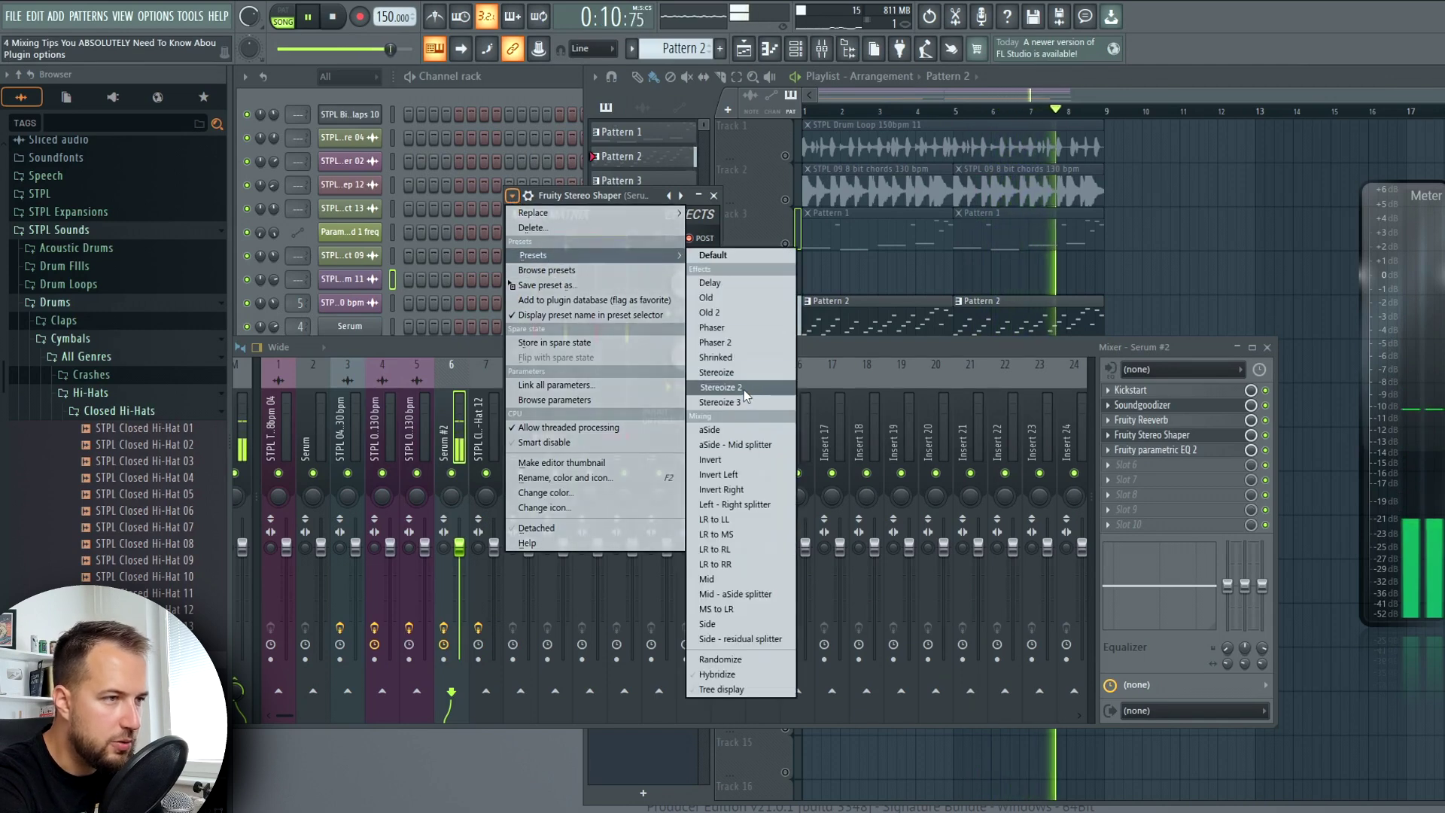
{"action": "left_click", "coordinate": [772, 390]}
{"action": "left_click", "coordinate": [714, 195]}
{"action": "key", "text": "space"}
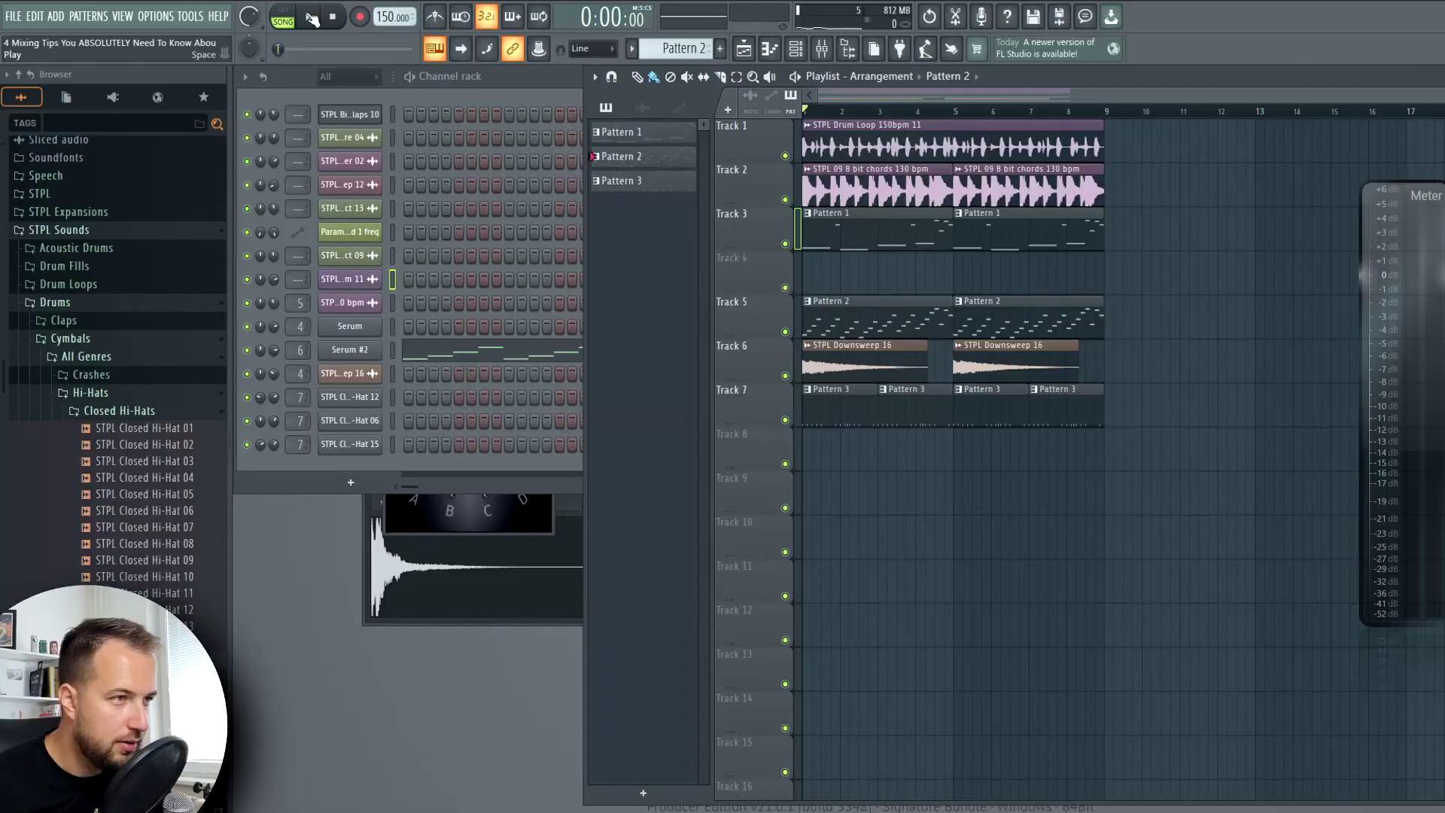
Play the full arrangement with all tracks active, and stop it near the end.
{"action": "left_click", "coordinate": [310, 16]}
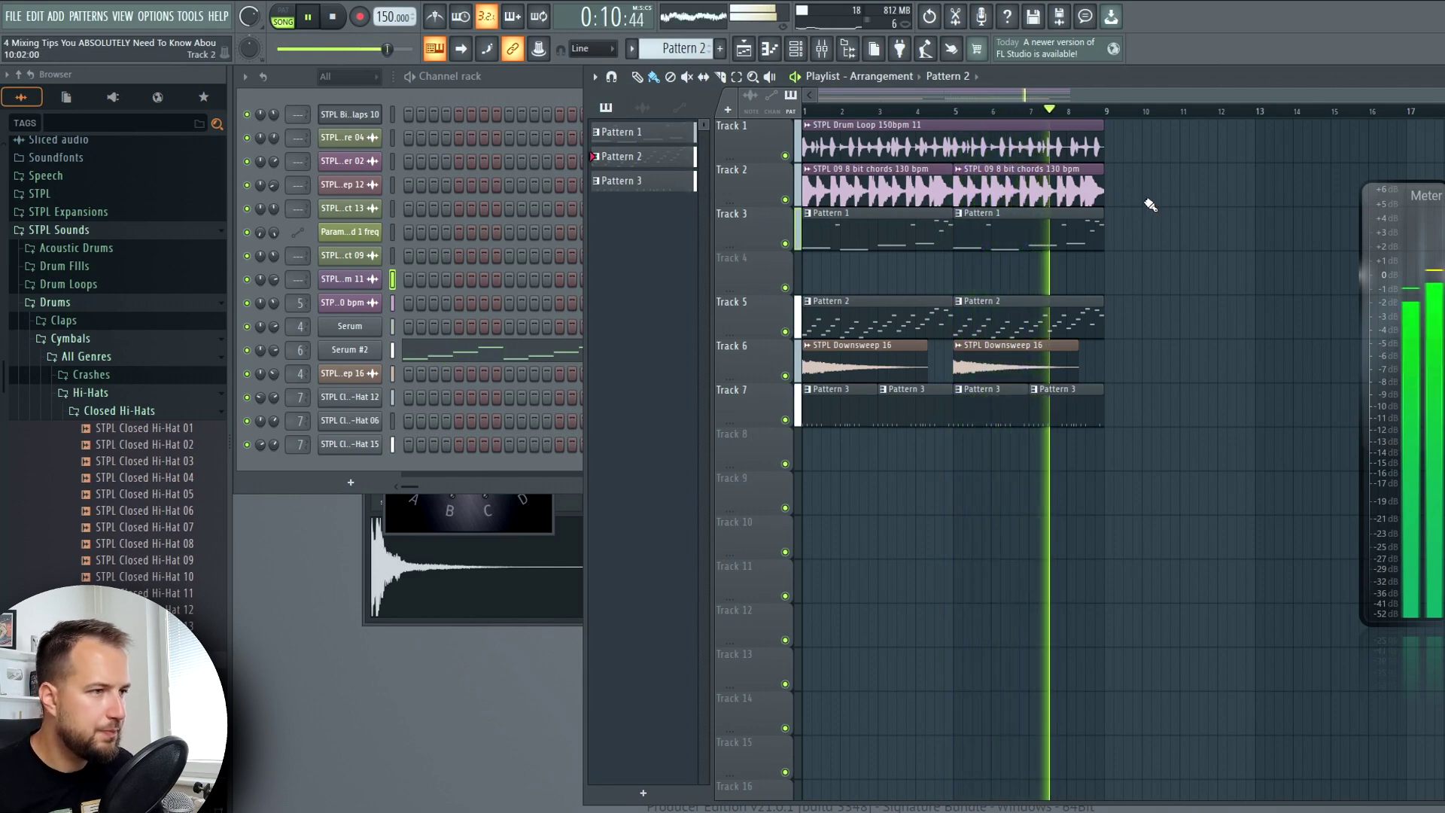
{"action": "left_click", "coordinate": [333, 18]}
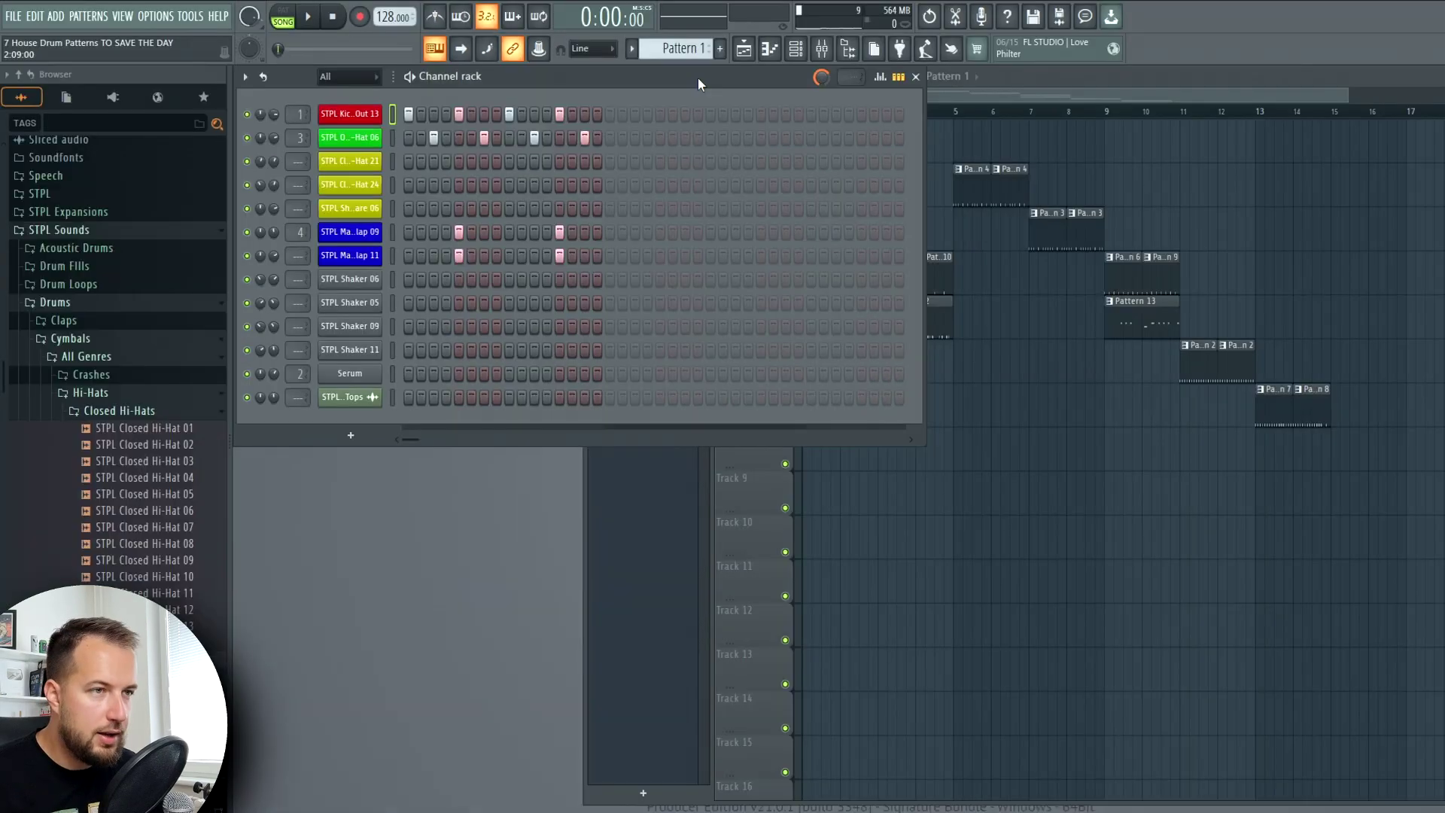
Examine the sampler settings of the Kick Out 13, Open Hi-Hat 06 and Main Clap 09 channels.
{"action": "left_click", "coordinate": [372, 117]}
{"action": "key", "text": "Down"}
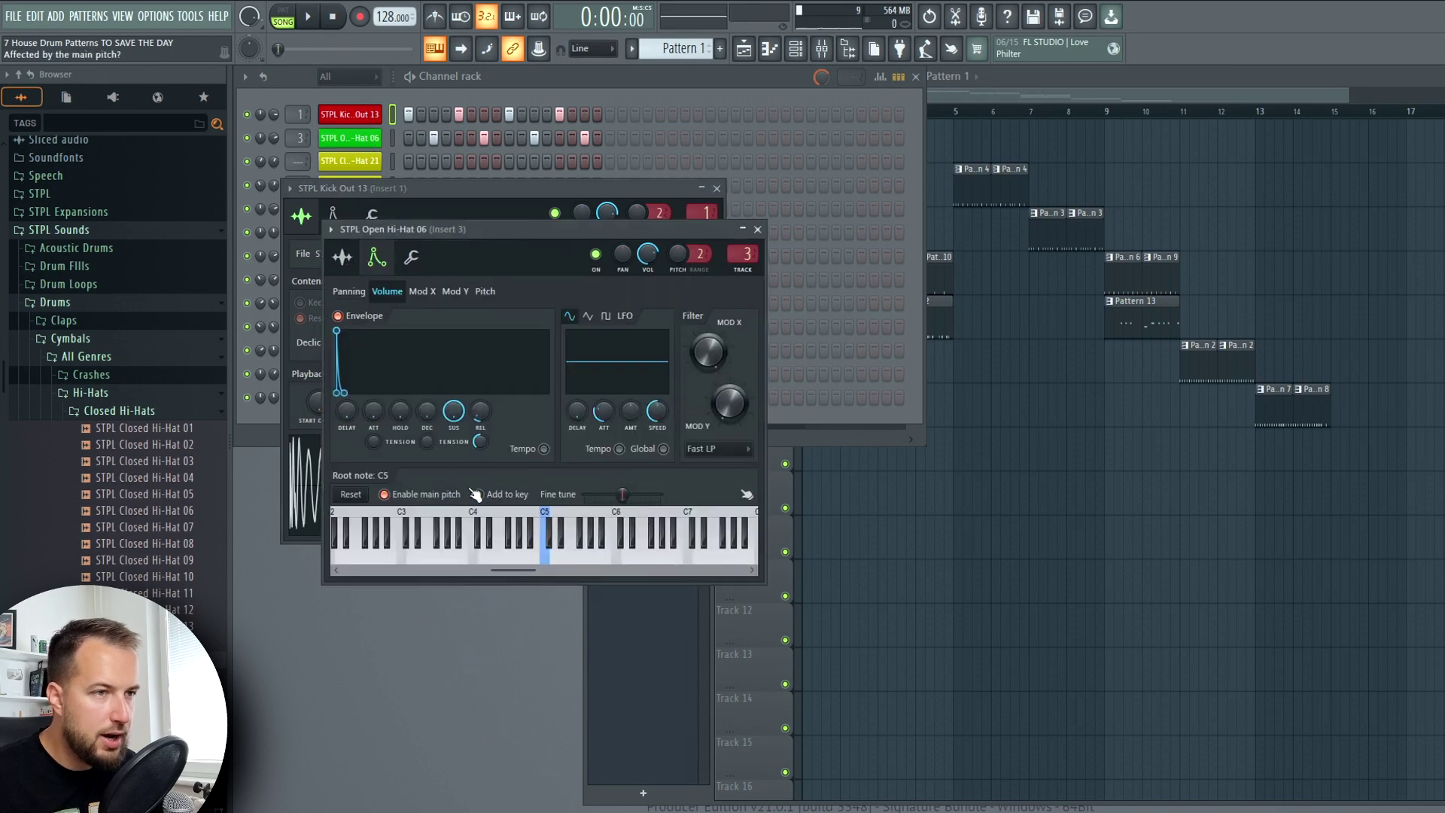
{"action": "key", "text": "Down"}
{"action": "left_click", "coordinate": [350, 232]}
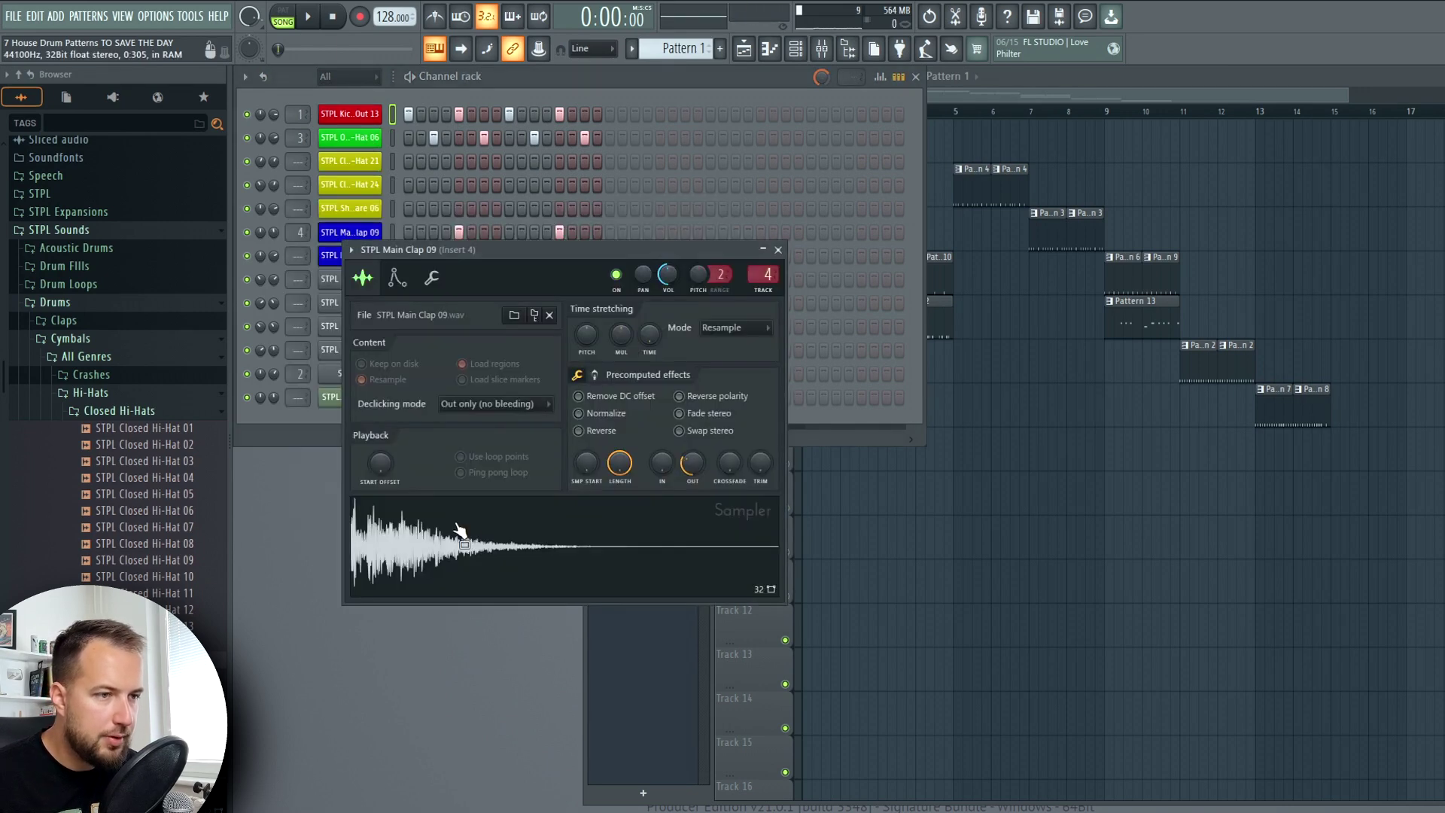
{"action": "key", "text": "Escape"}
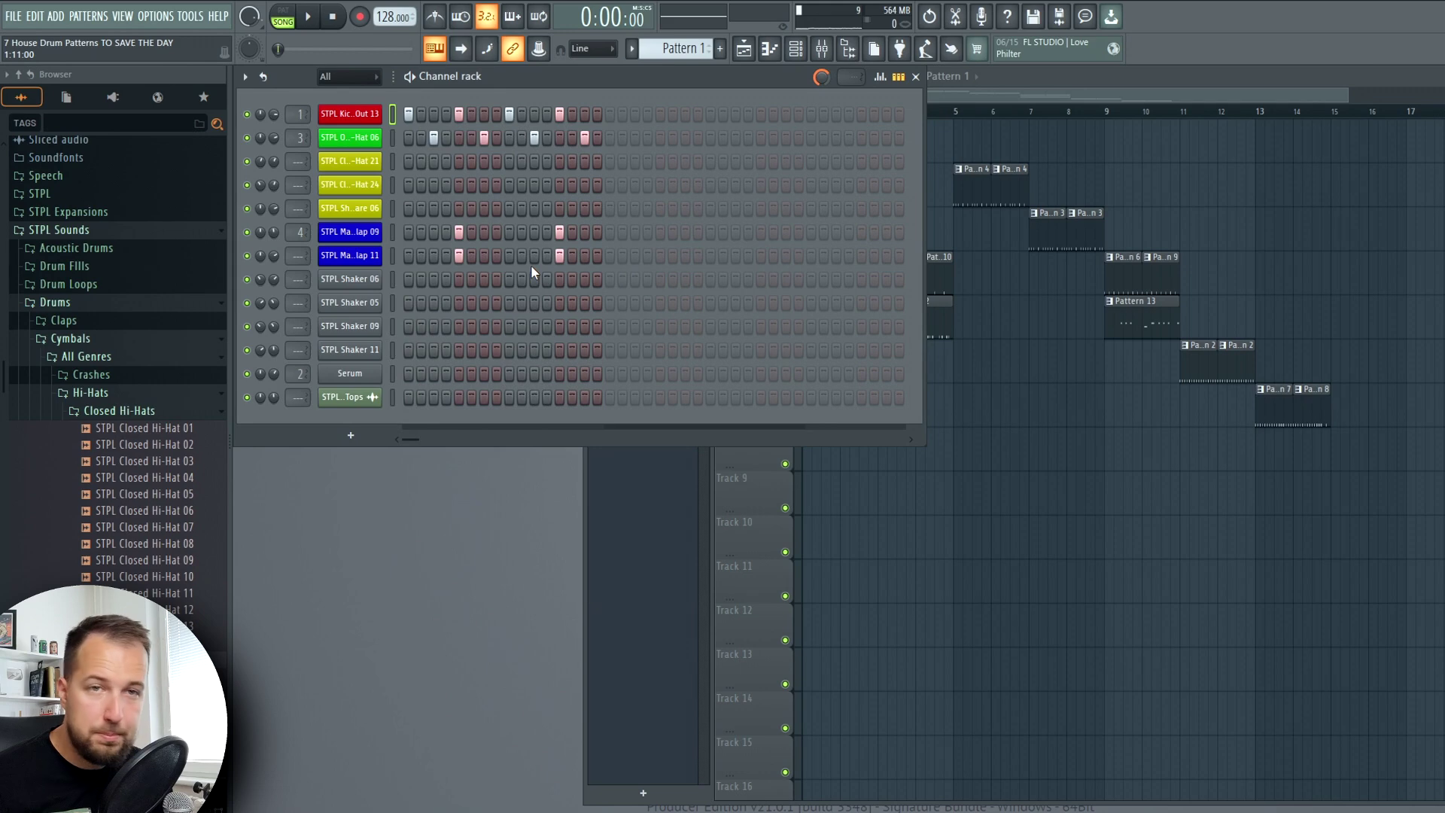
Switch to pattern mode and briefly play Pattern 1.
{"action": "key", "text": "l"}
{"action": "key", "text": "space"}
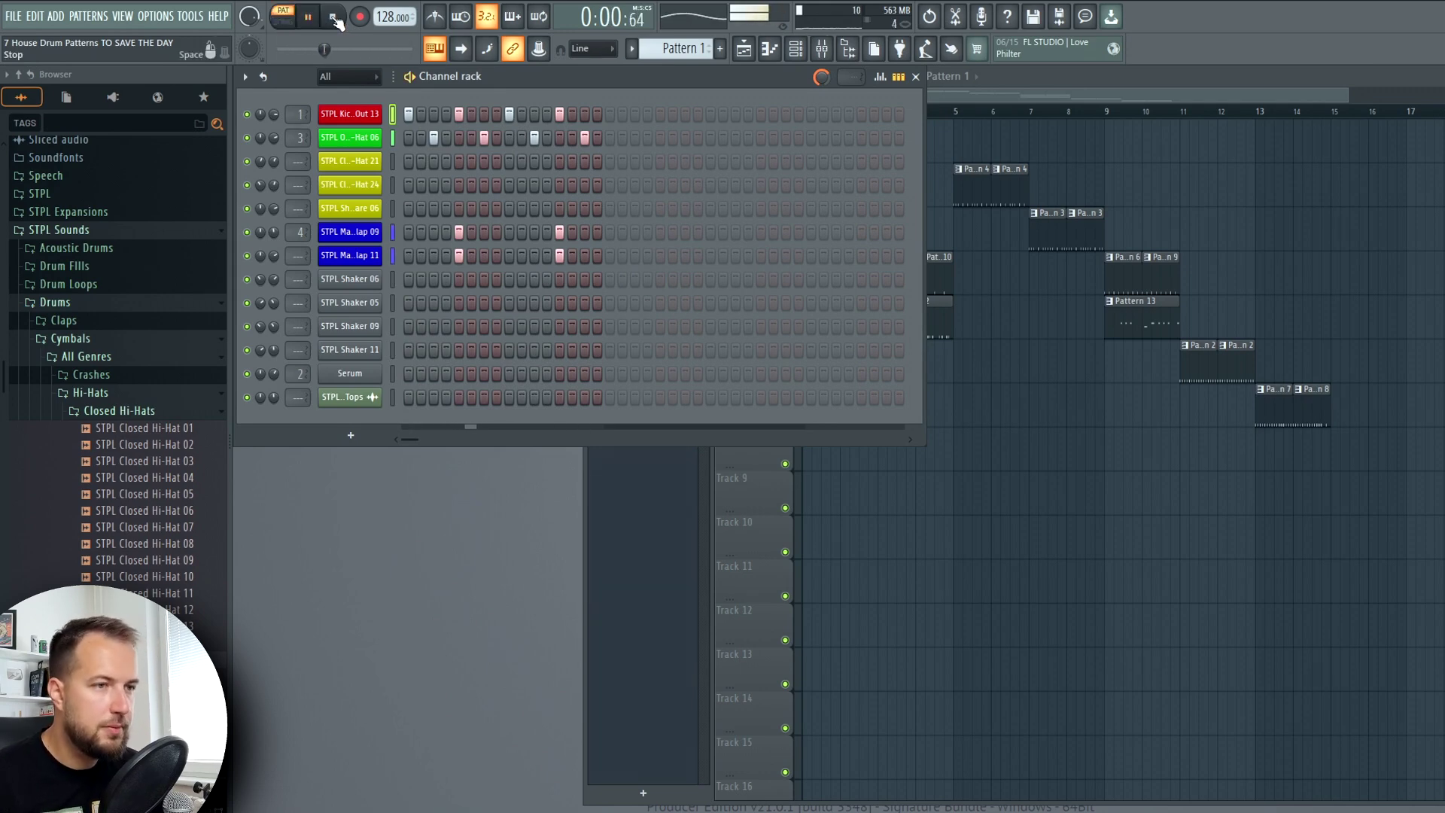
{"action": "left_click", "coordinate": [334, 17]}
Select Pattern 12 in the playlist, open its Open Hi-Hat 06 notes in the piano roll, and play them.
{"action": "key", "text": "F5"}
{"action": "left_click", "coordinate": [903, 277]}
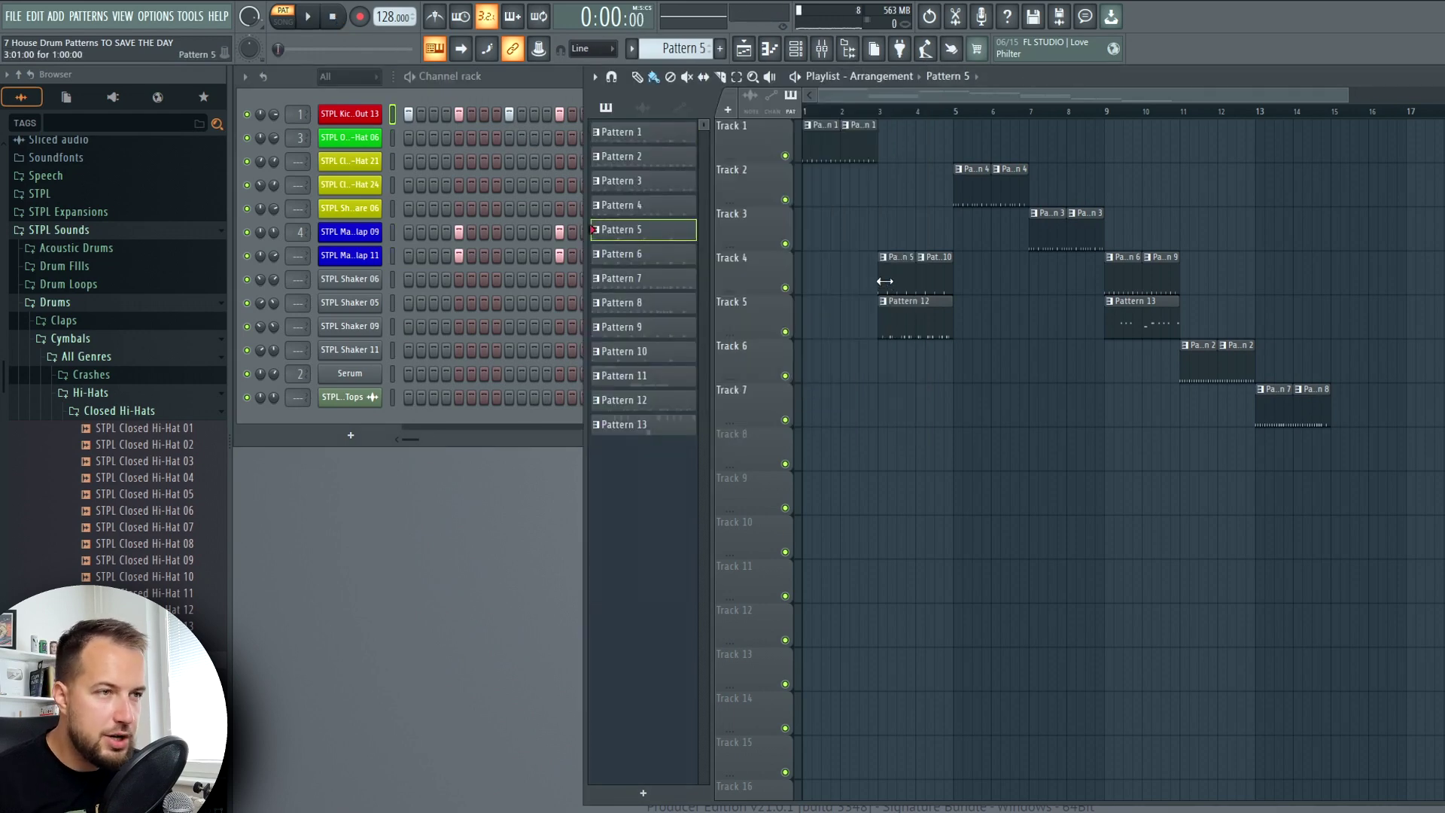
{"action": "left_click", "coordinate": [888, 325]}
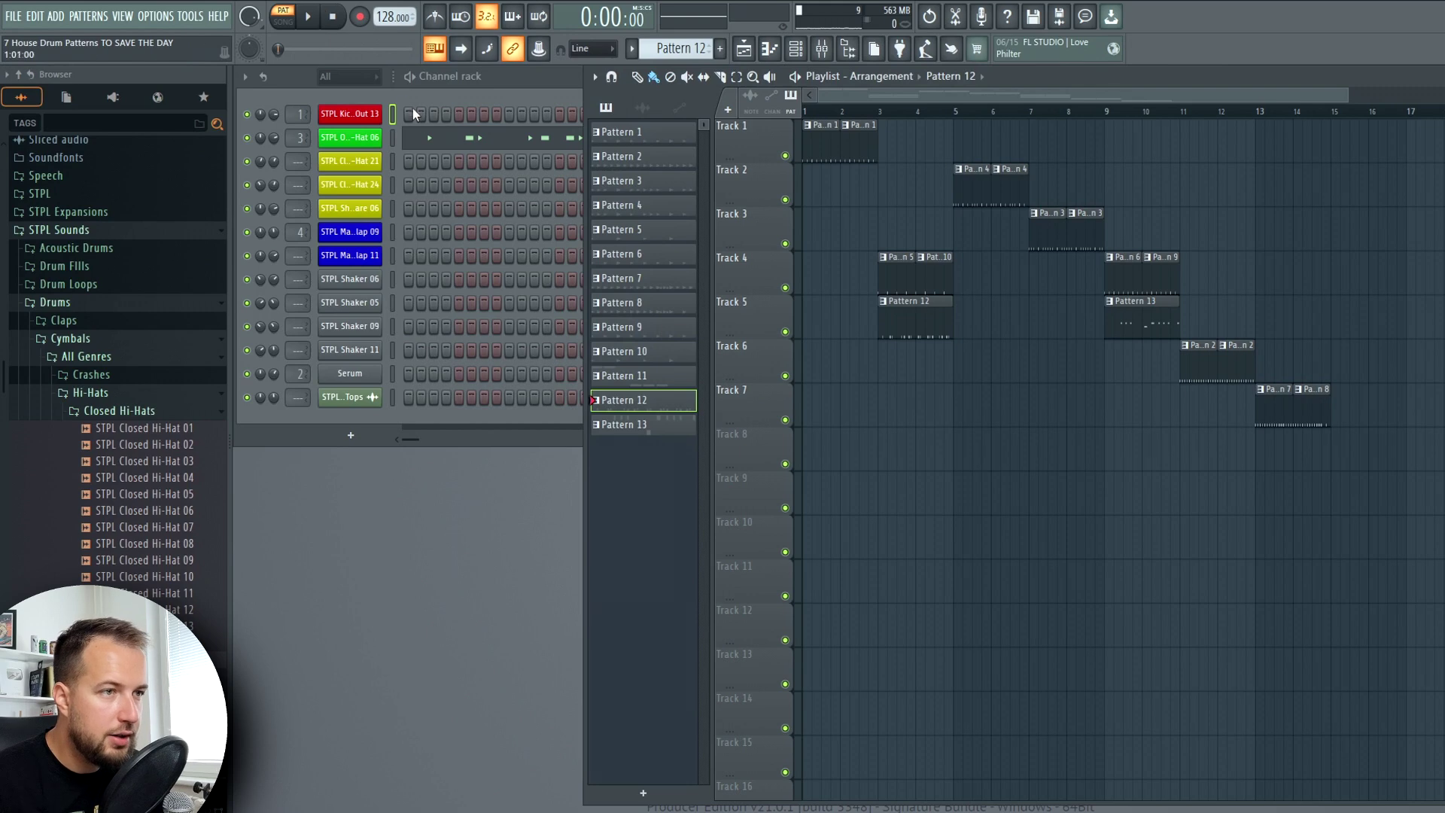
{"action": "left_click", "coordinate": [441, 140]}
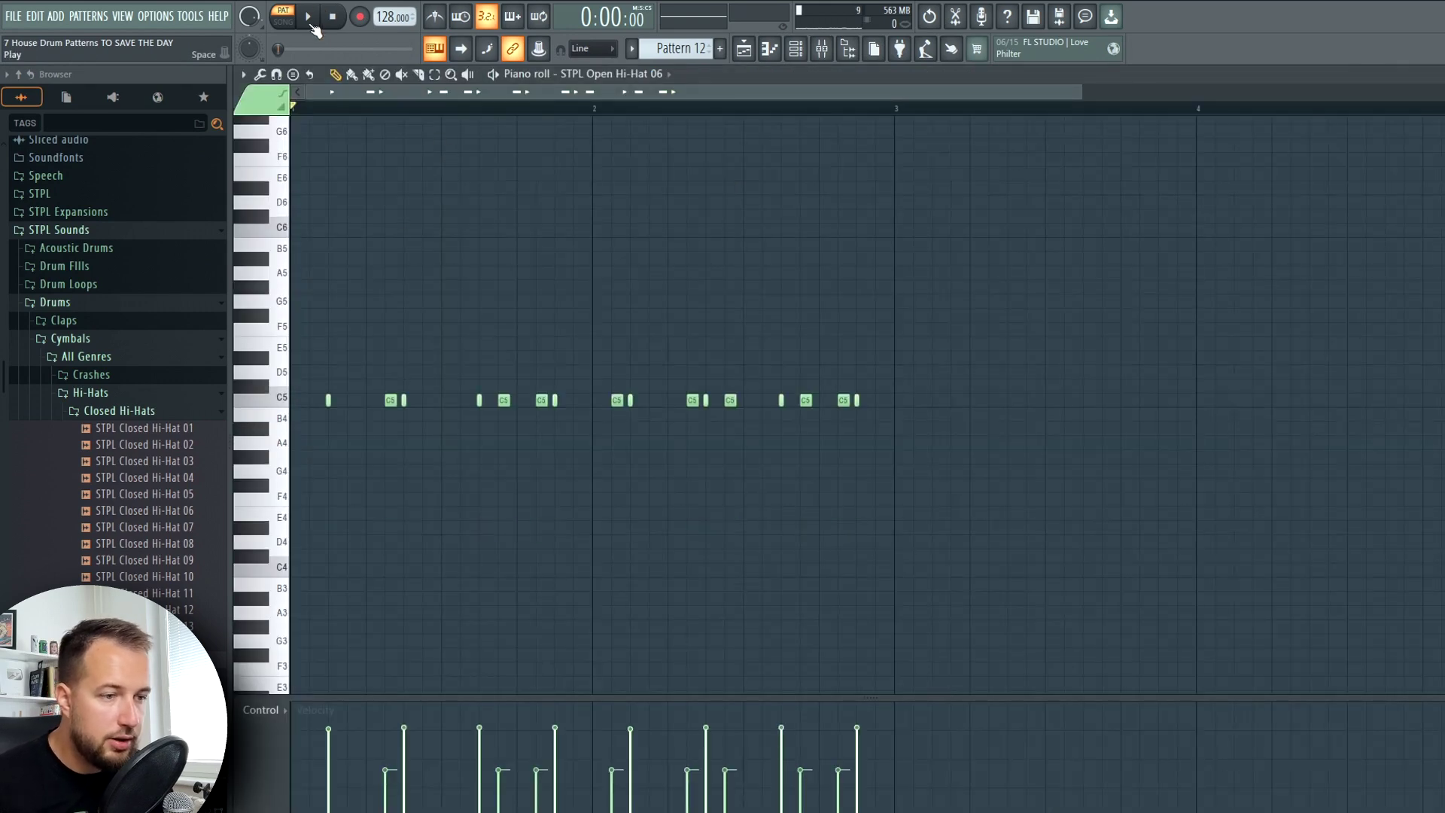
{"action": "left_click", "coordinate": [310, 20]}
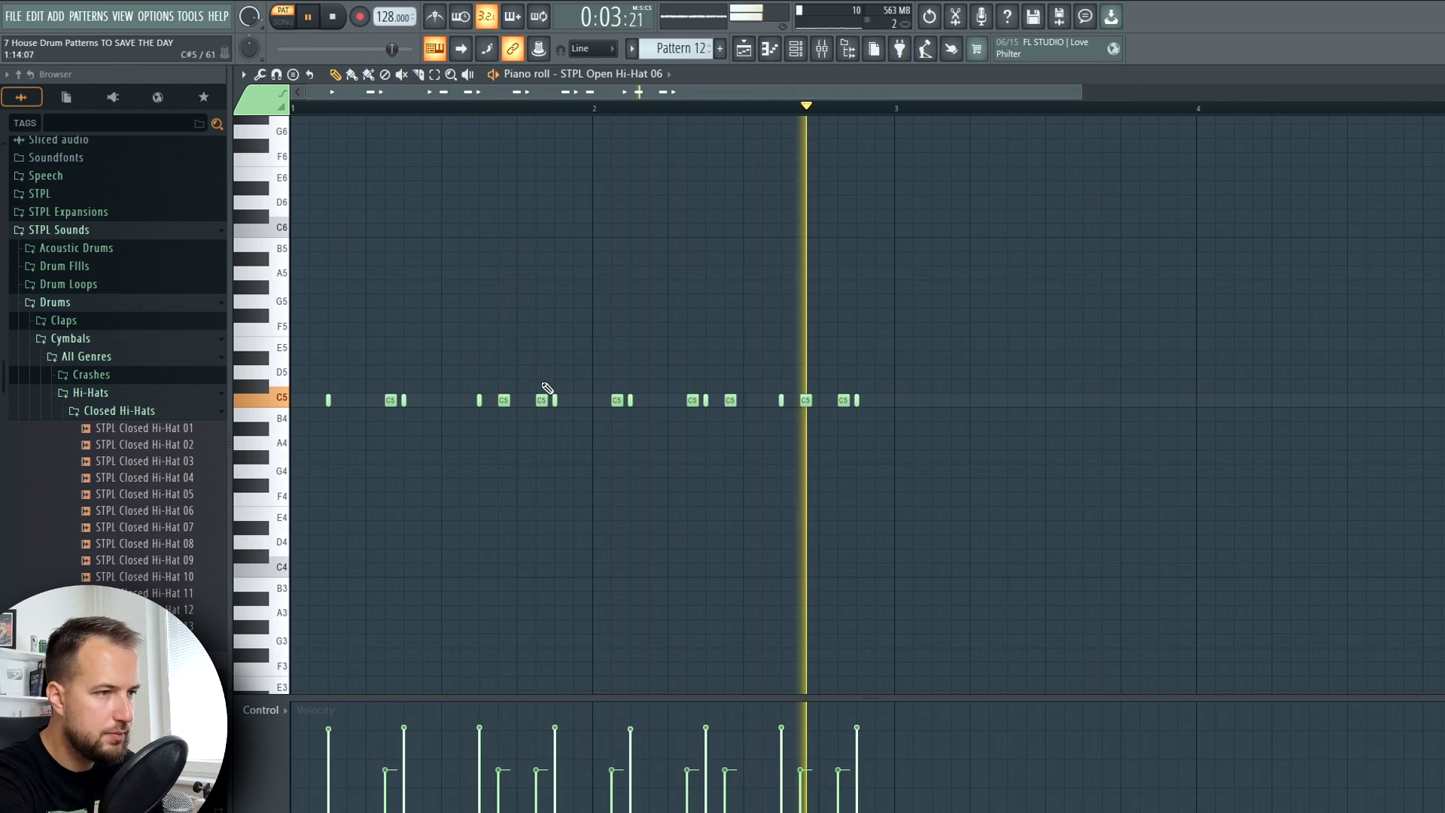
Play the arrangement in song mode from bar 3 to hear Patterns 5, 10 and 12 together, and stop it.
{"action": "key", "text": "space"}
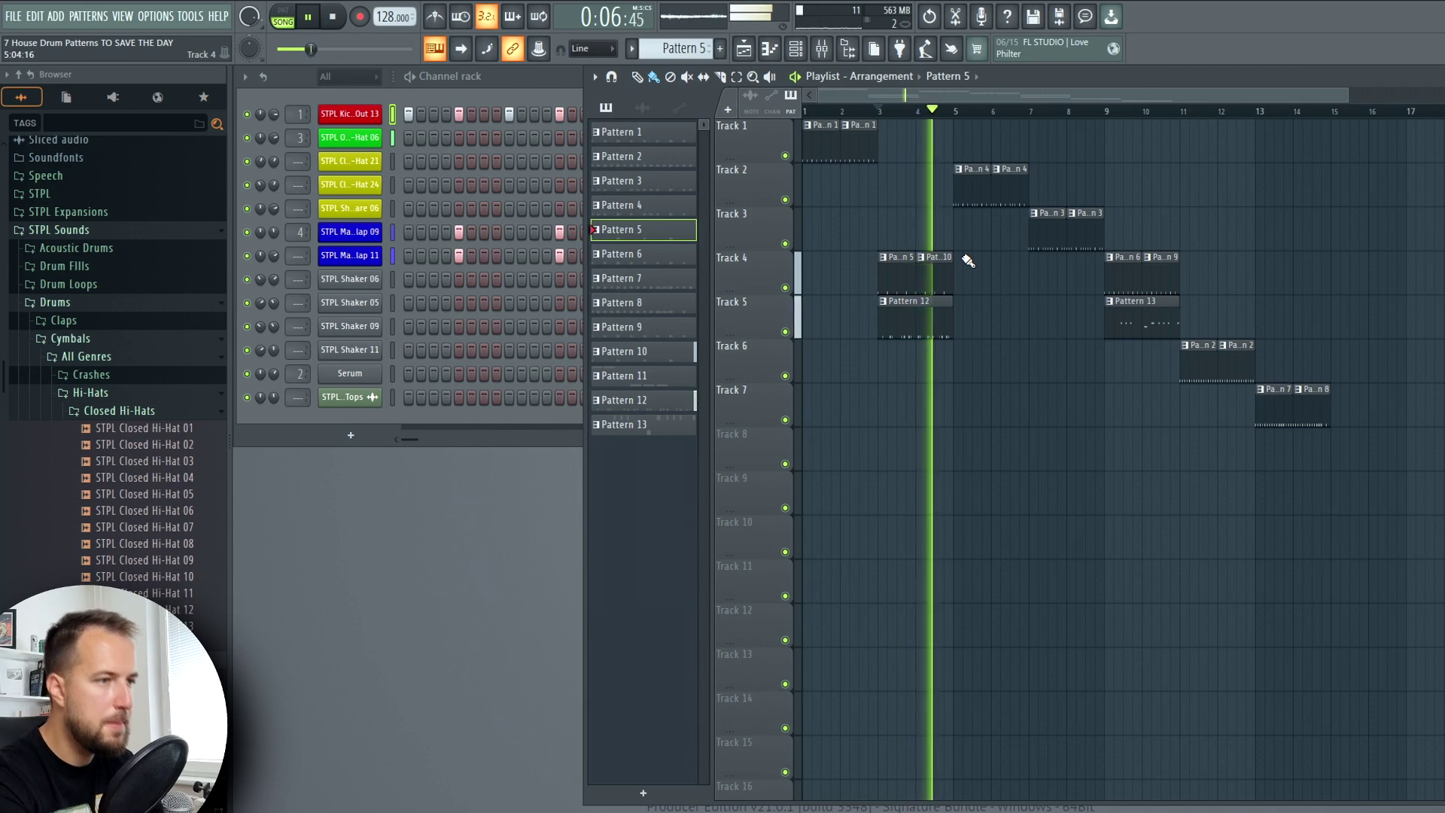
{"action": "key", "text": "space"}
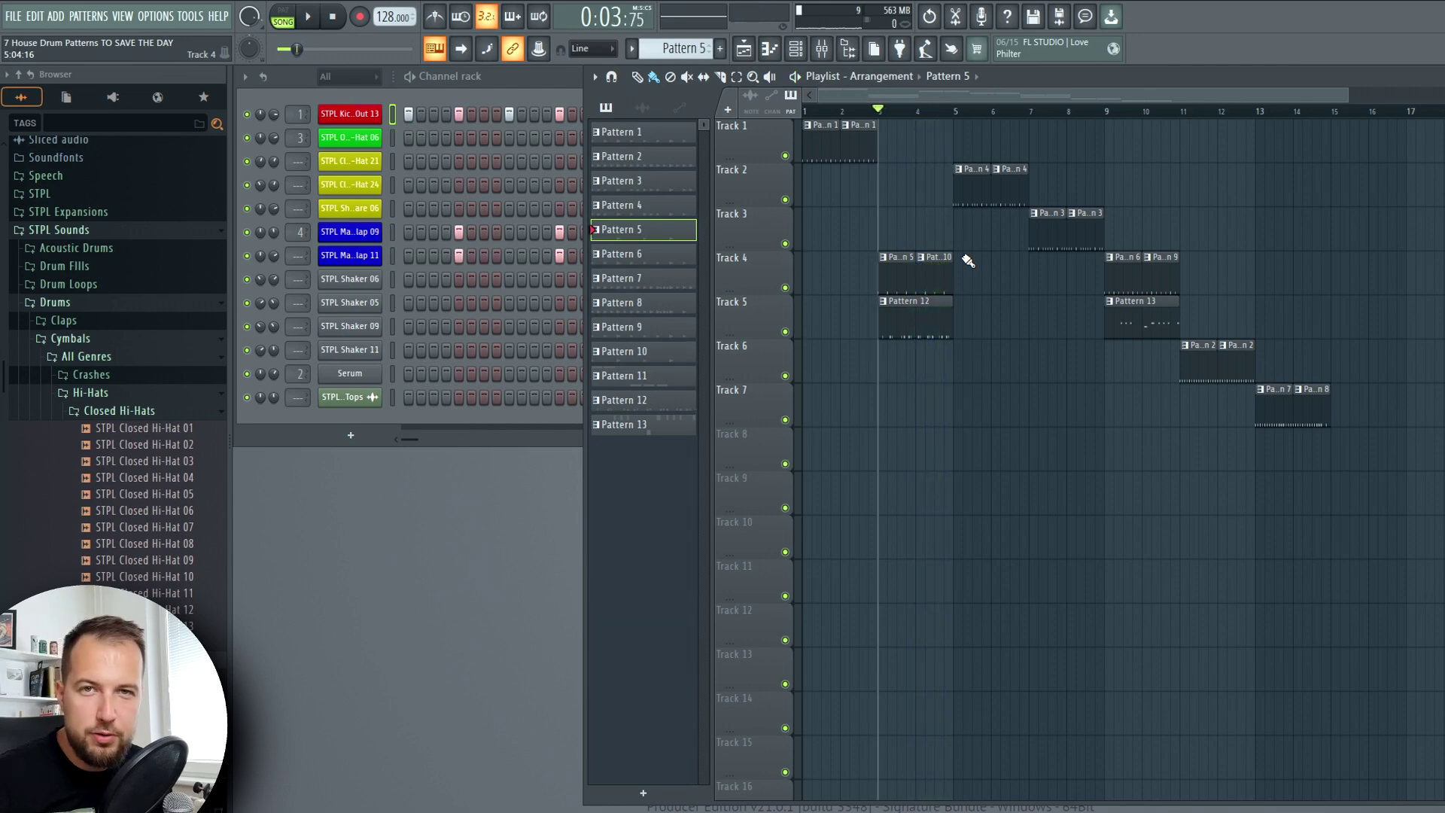
Select Pattern 4 in the playlist, play it in pattern mode, and stop it.
{"action": "left_click", "coordinate": [992, 188]}
{"action": "left_click", "coordinate": [949, 111]}
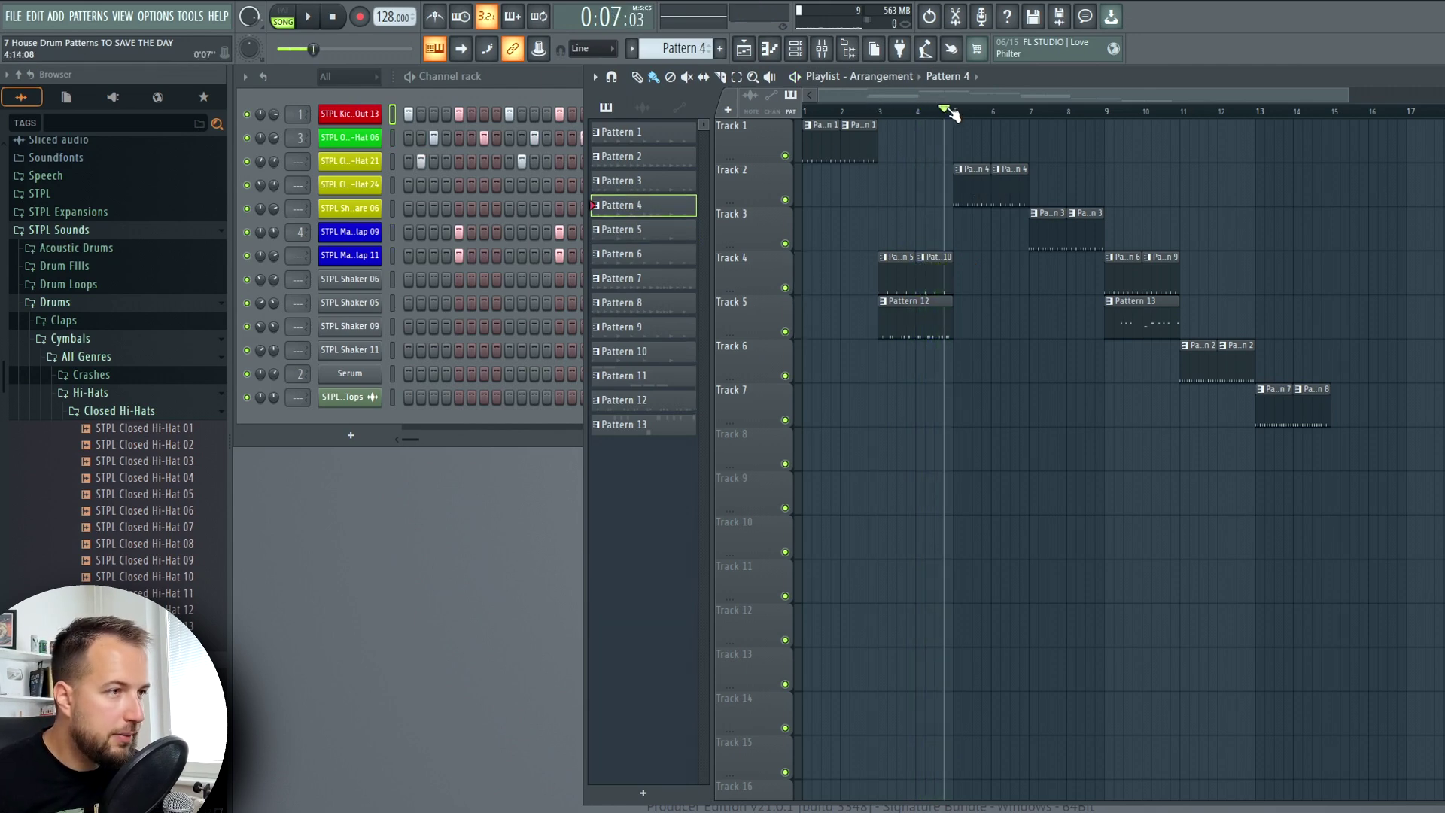
{"action": "left_click", "coordinate": [542, 84]}
{"action": "left_click", "coordinate": [310, 17]}
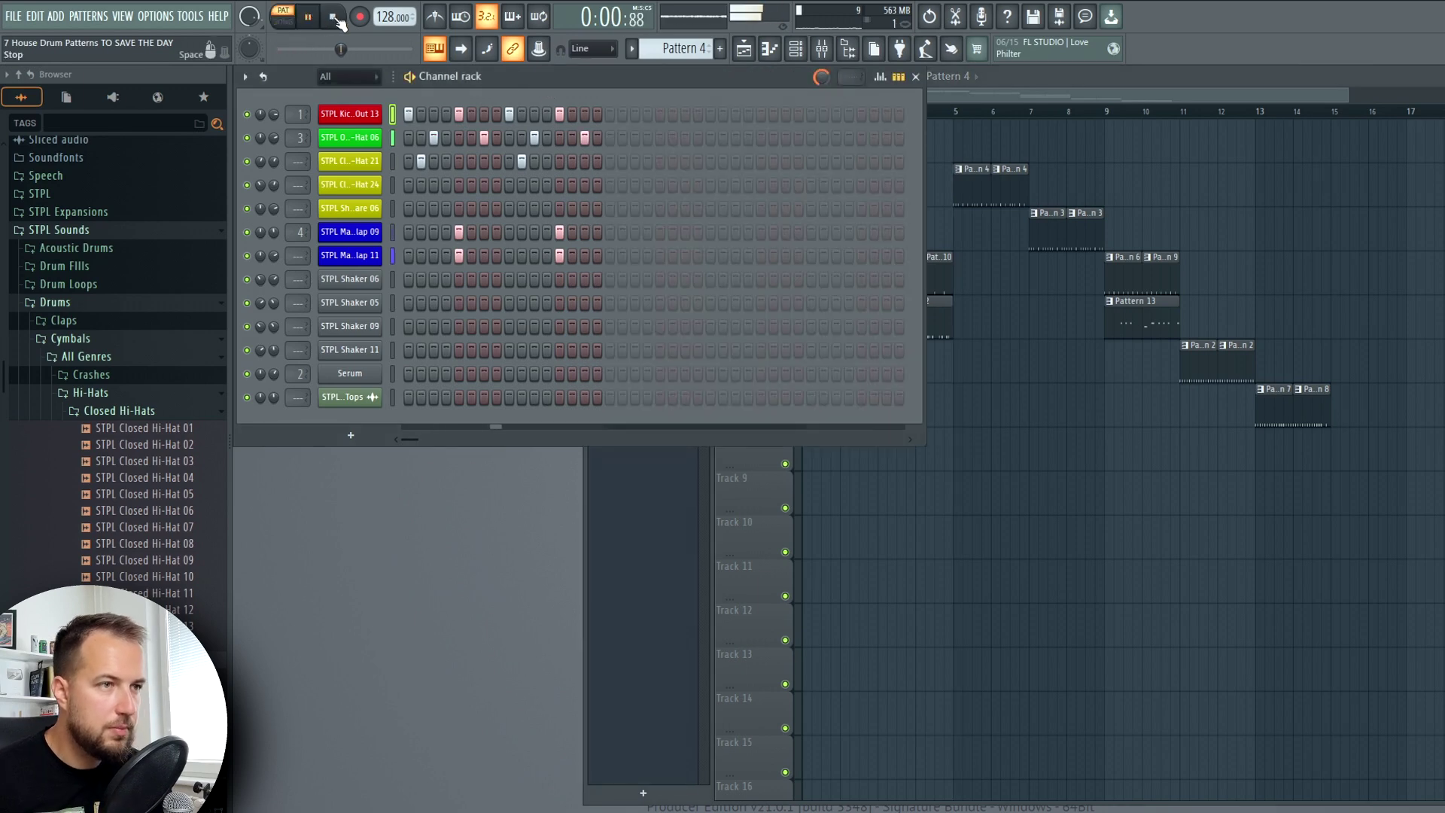
{"action": "left_click", "coordinate": [336, 20]}
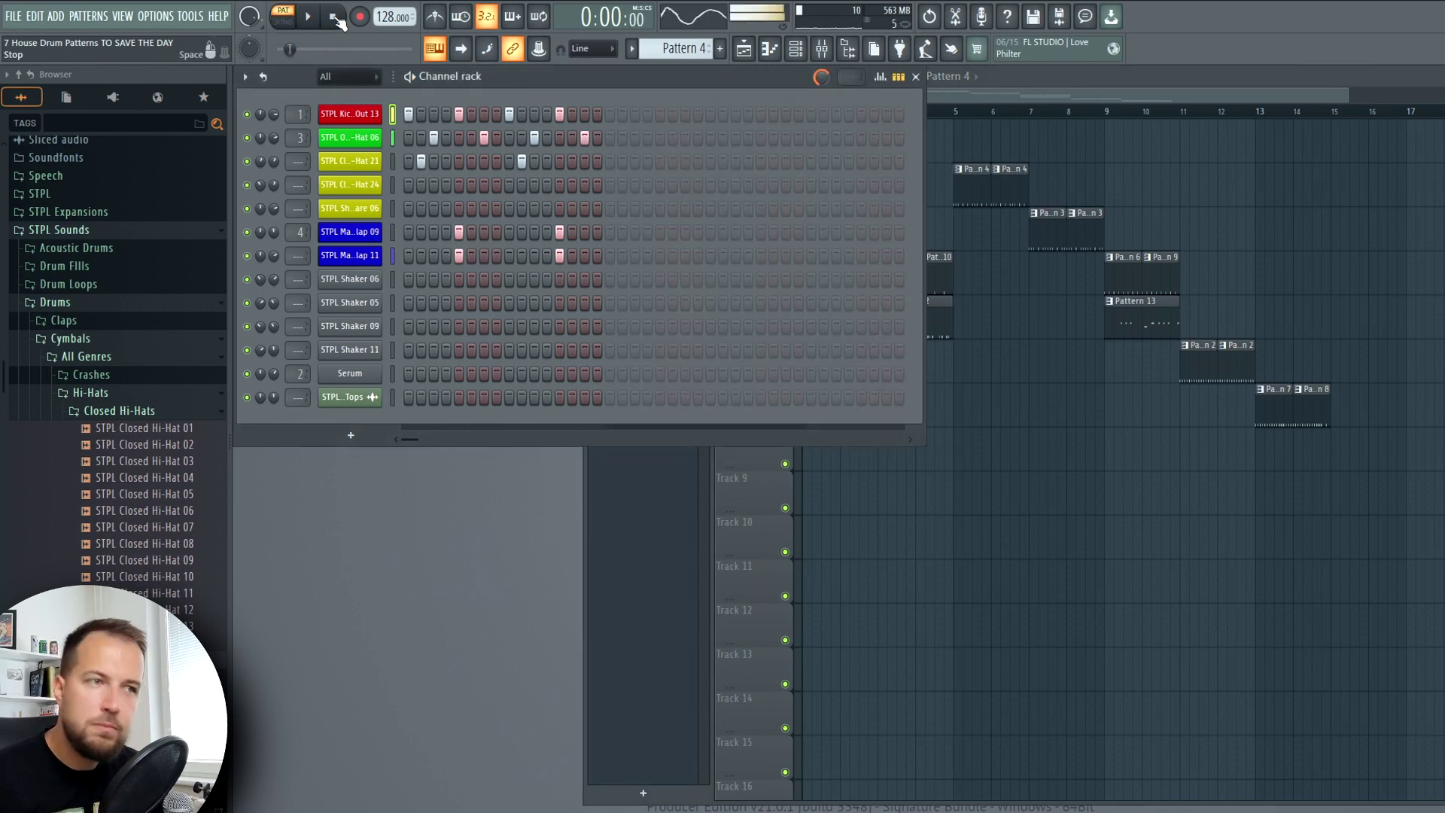
Examine the Kick Out 13 and Closed Hi-Hat 21 sampler settings, and replay Pattern 4.
{"action": "left_click", "coordinate": [359, 116]}
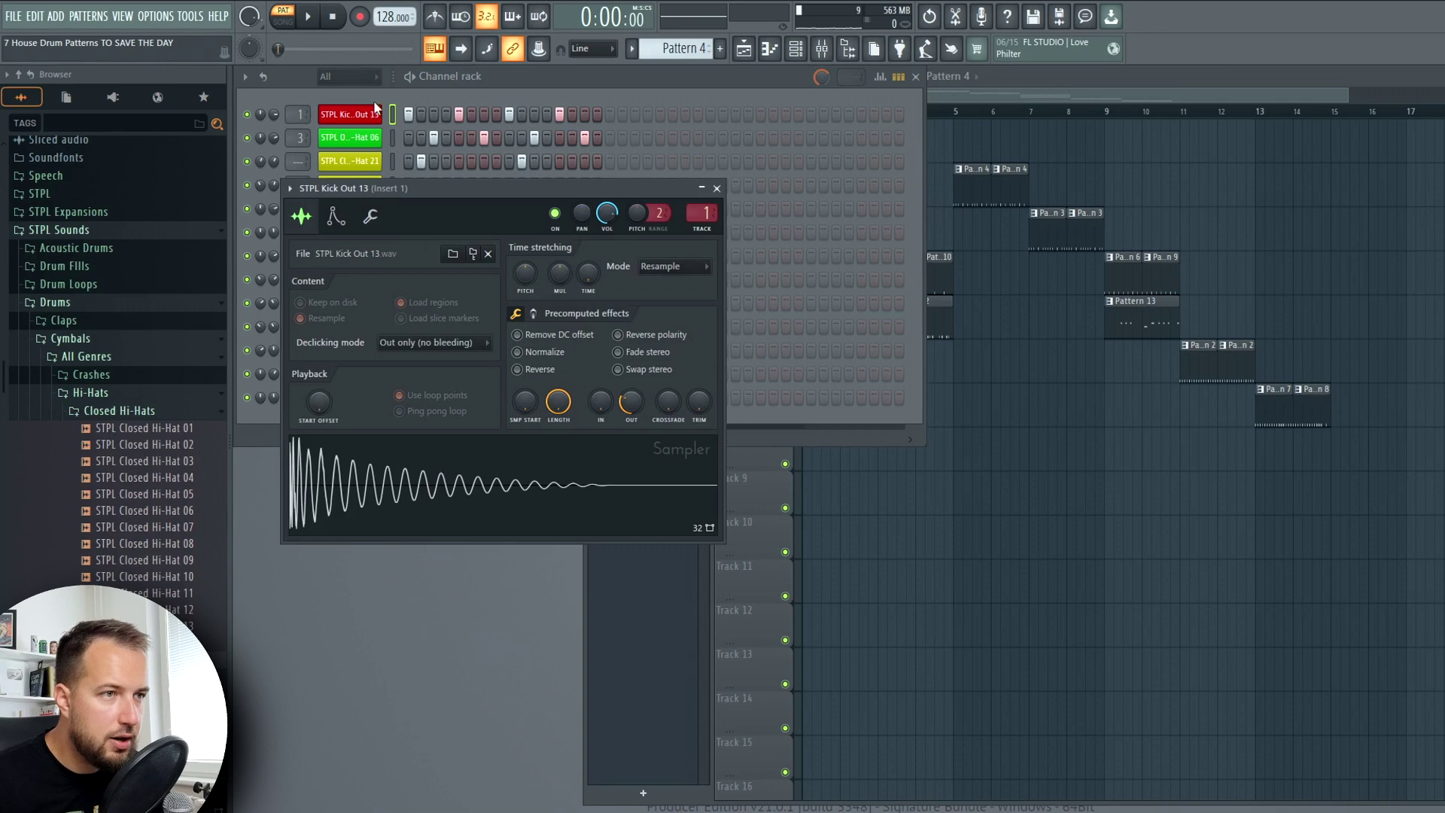
{"action": "left_click", "coordinate": [718, 187]}
{"action": "left_click", "coordinate": [362, 164]}
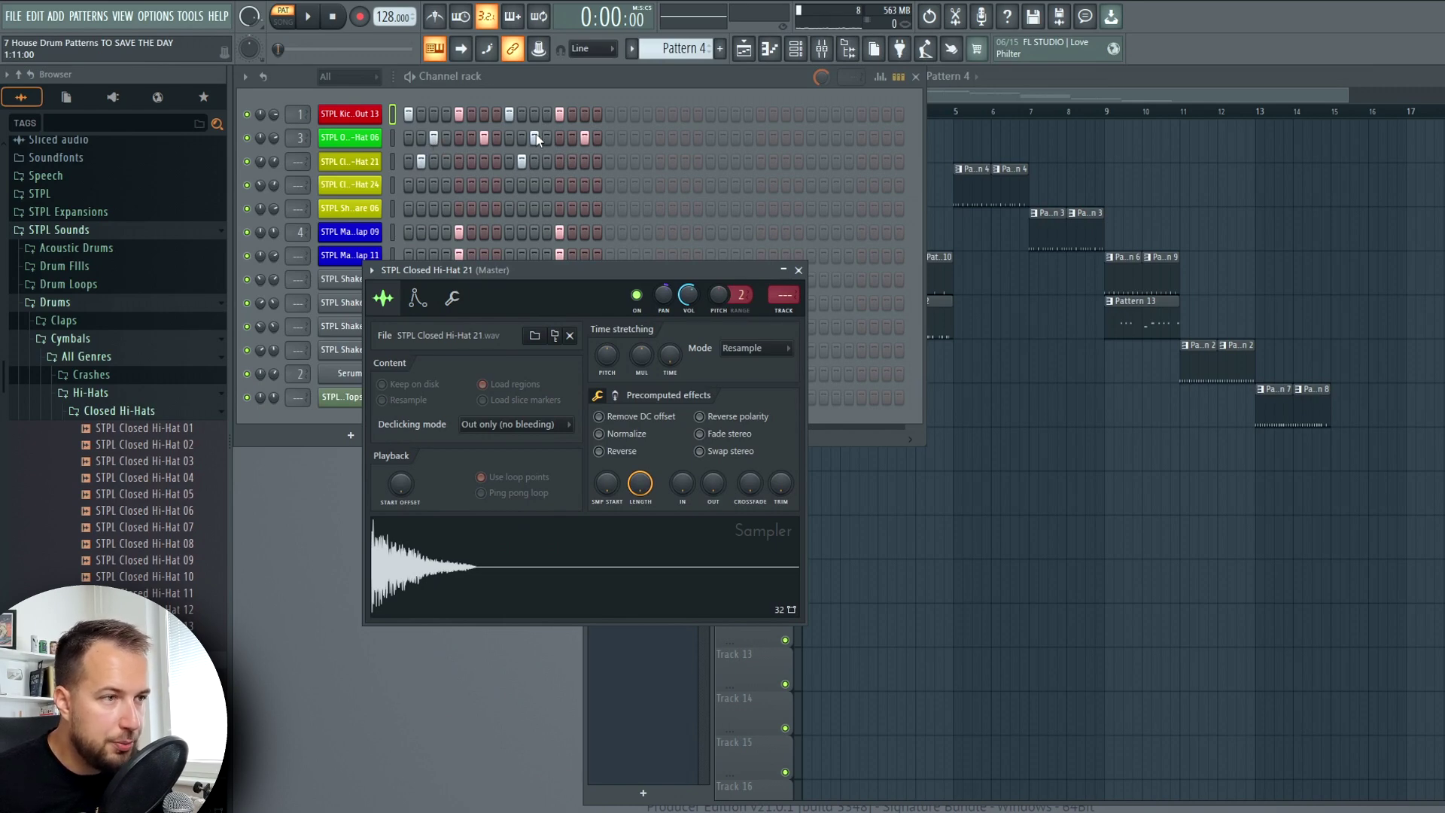
{"action": "left_click", "coordinate": [799, 270]}
{"action": "key", "text": "space"}
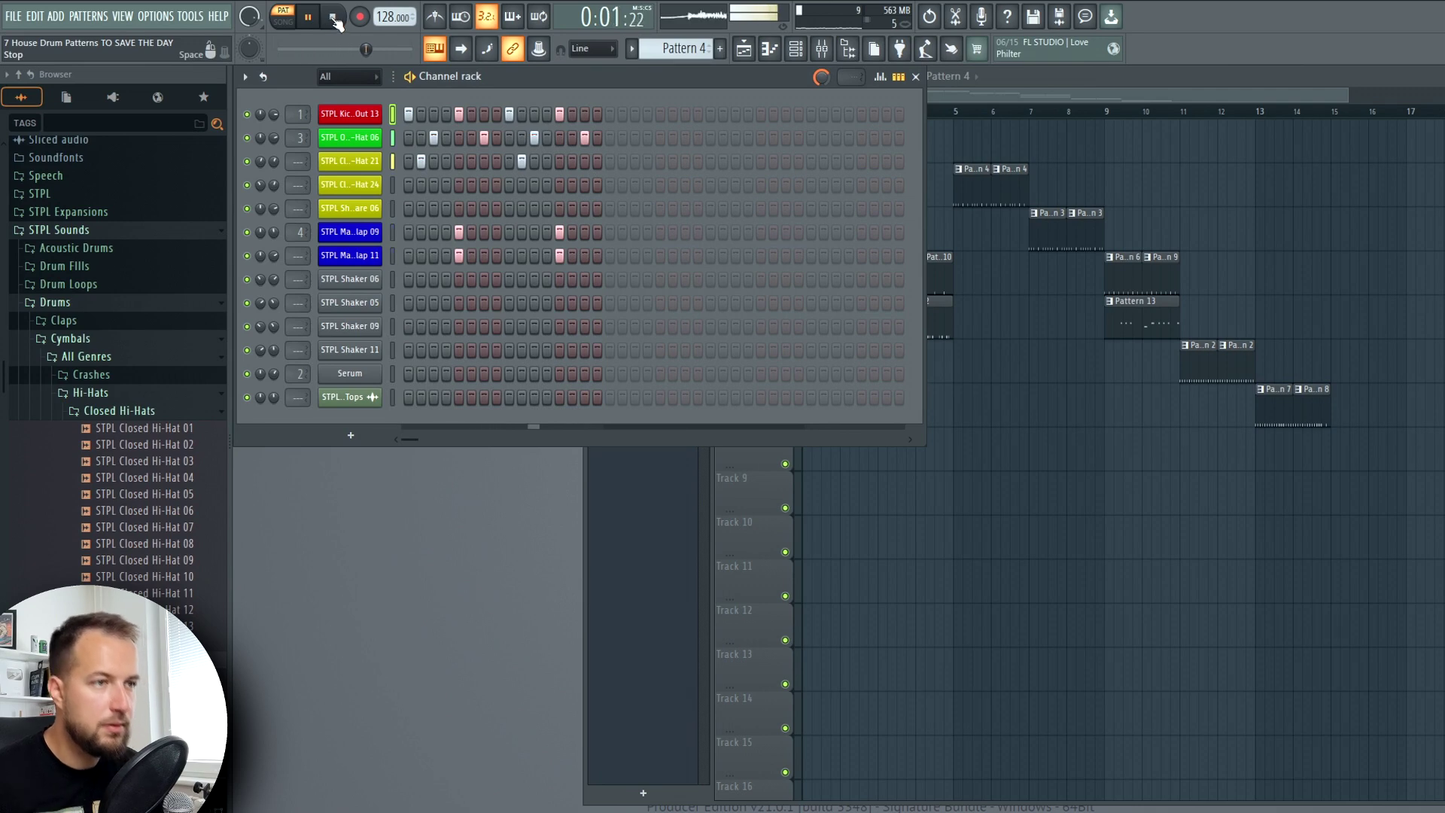
{"action": "key", "text": "space"}
Switch to Pattern 3, examine the Closed Hi-Hat 24 sampler, and play the pattern.
{"action": "key", "text": "KP_Subtract"}
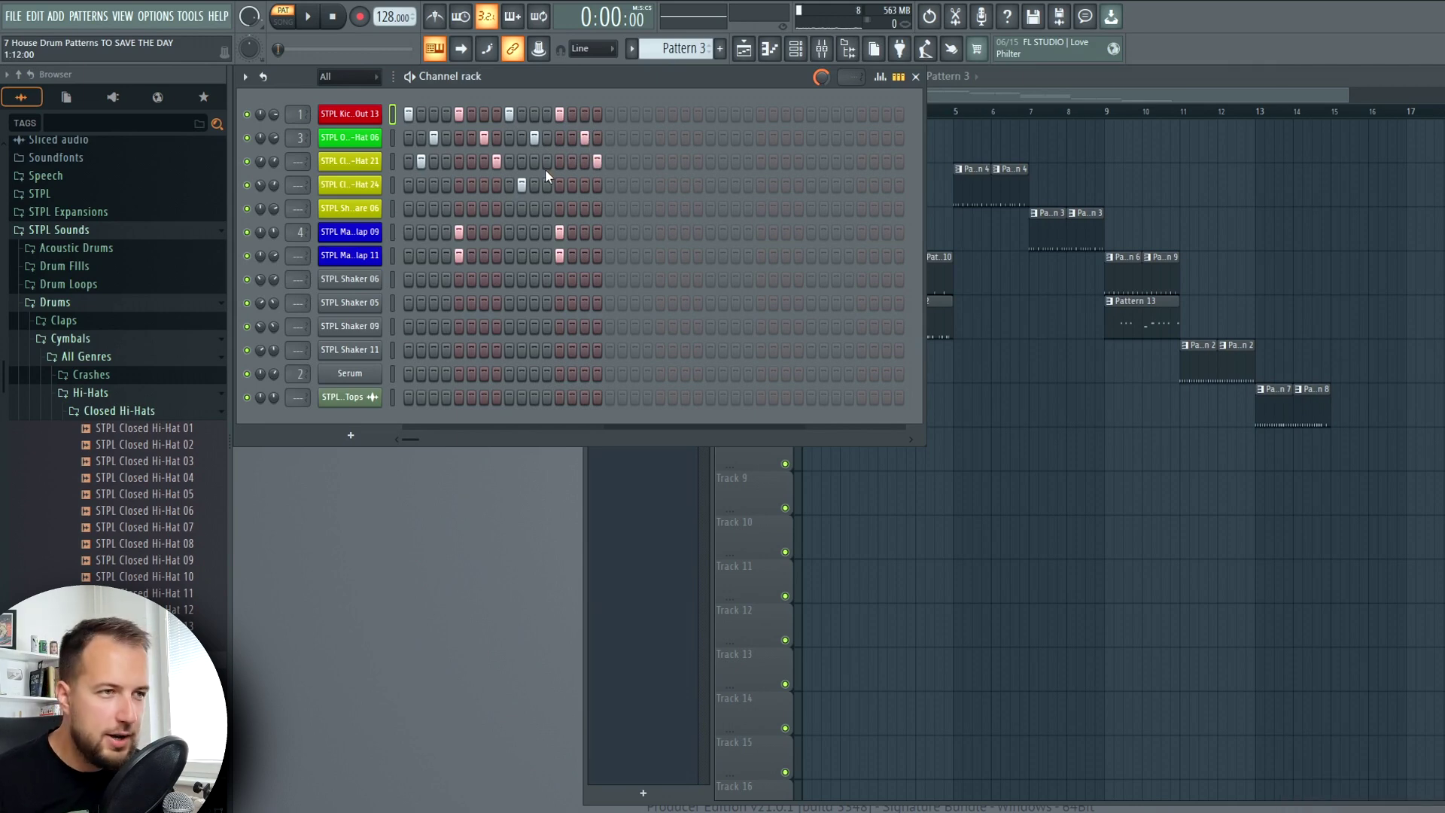
{"action": "left_click", "coordinate": [350, 184]}
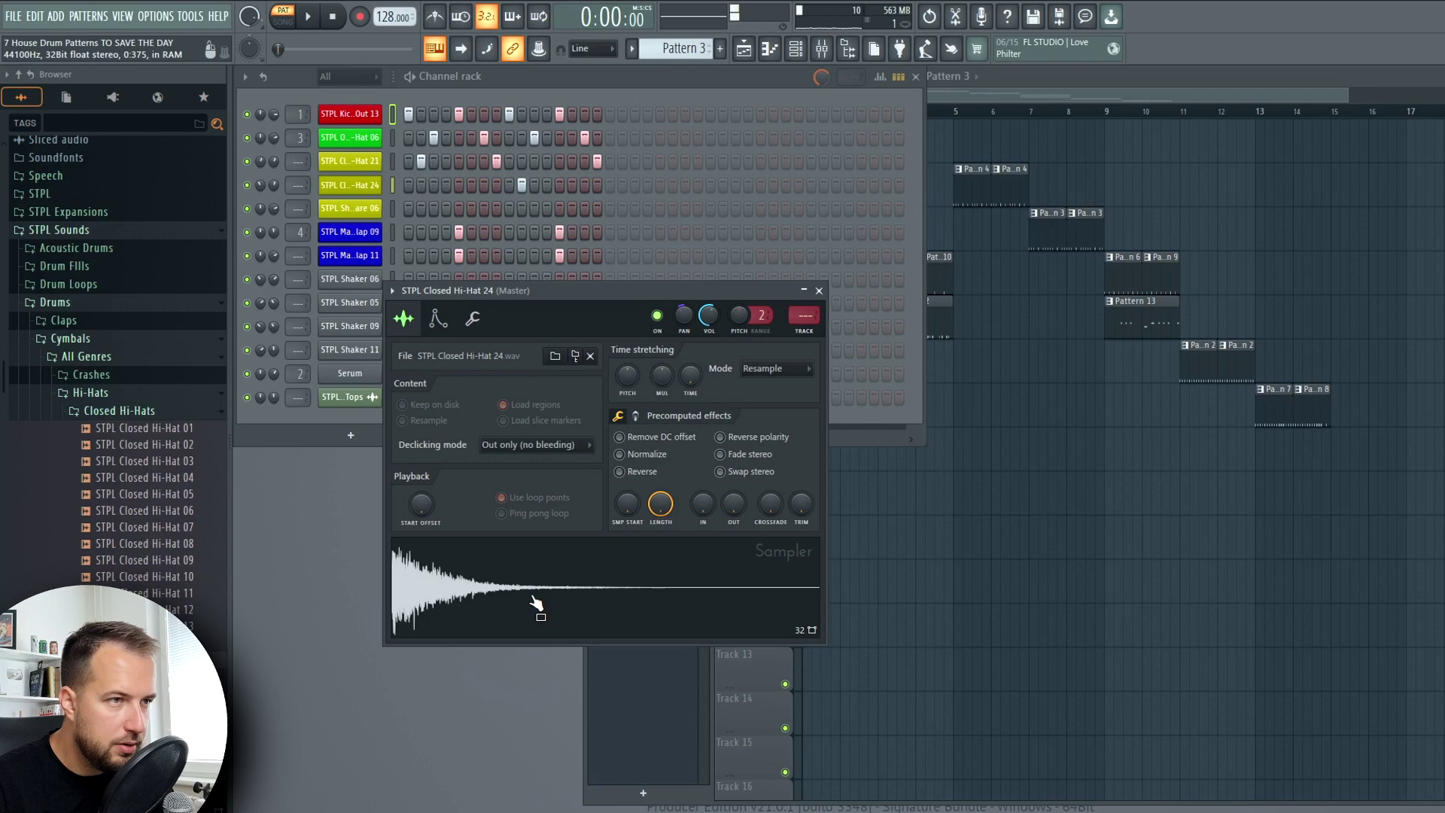
{"action": "left_click", "coordinate": [819, 290]}
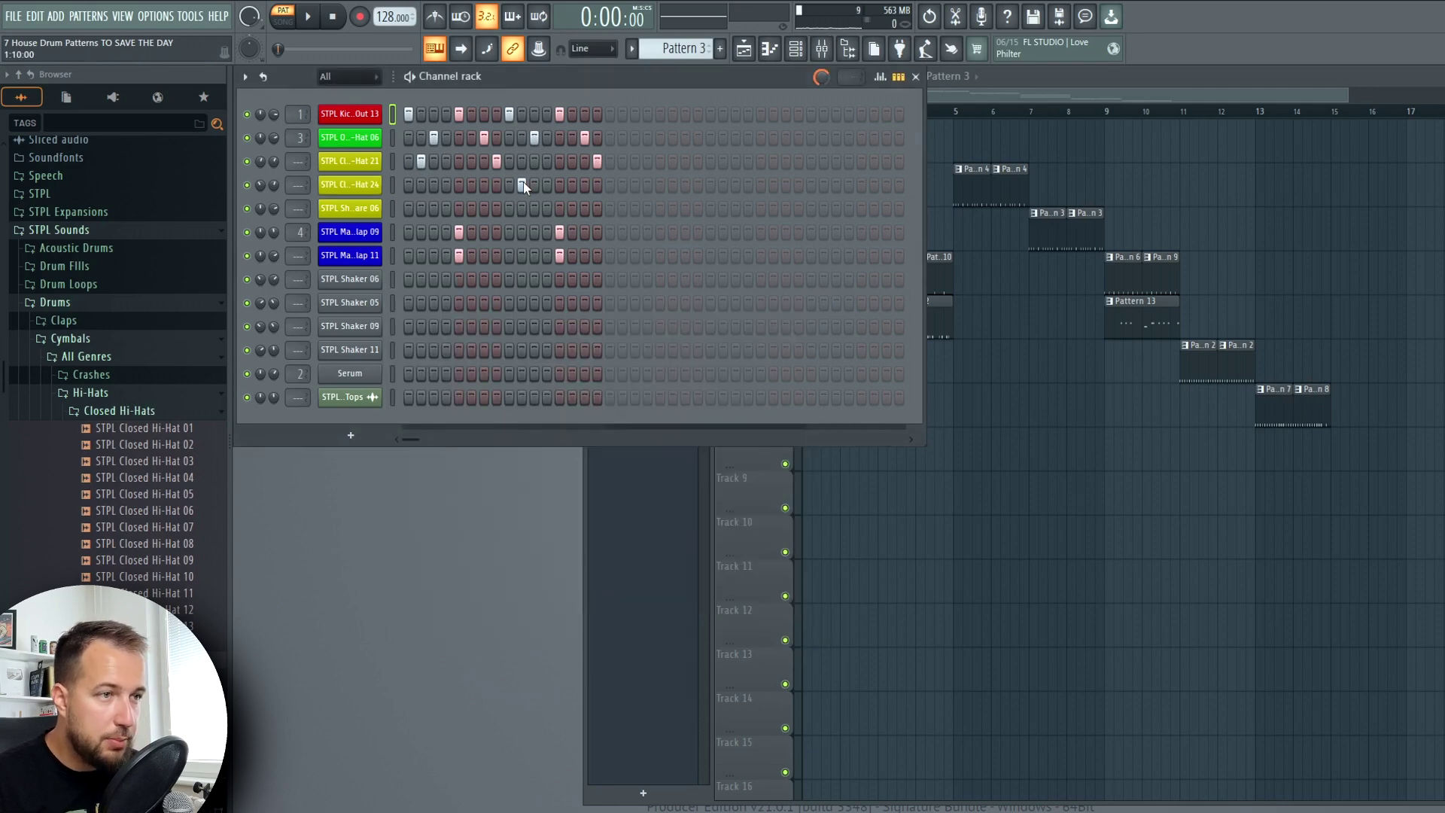
{"action": "left_click", "coordinate": [308, 17]}
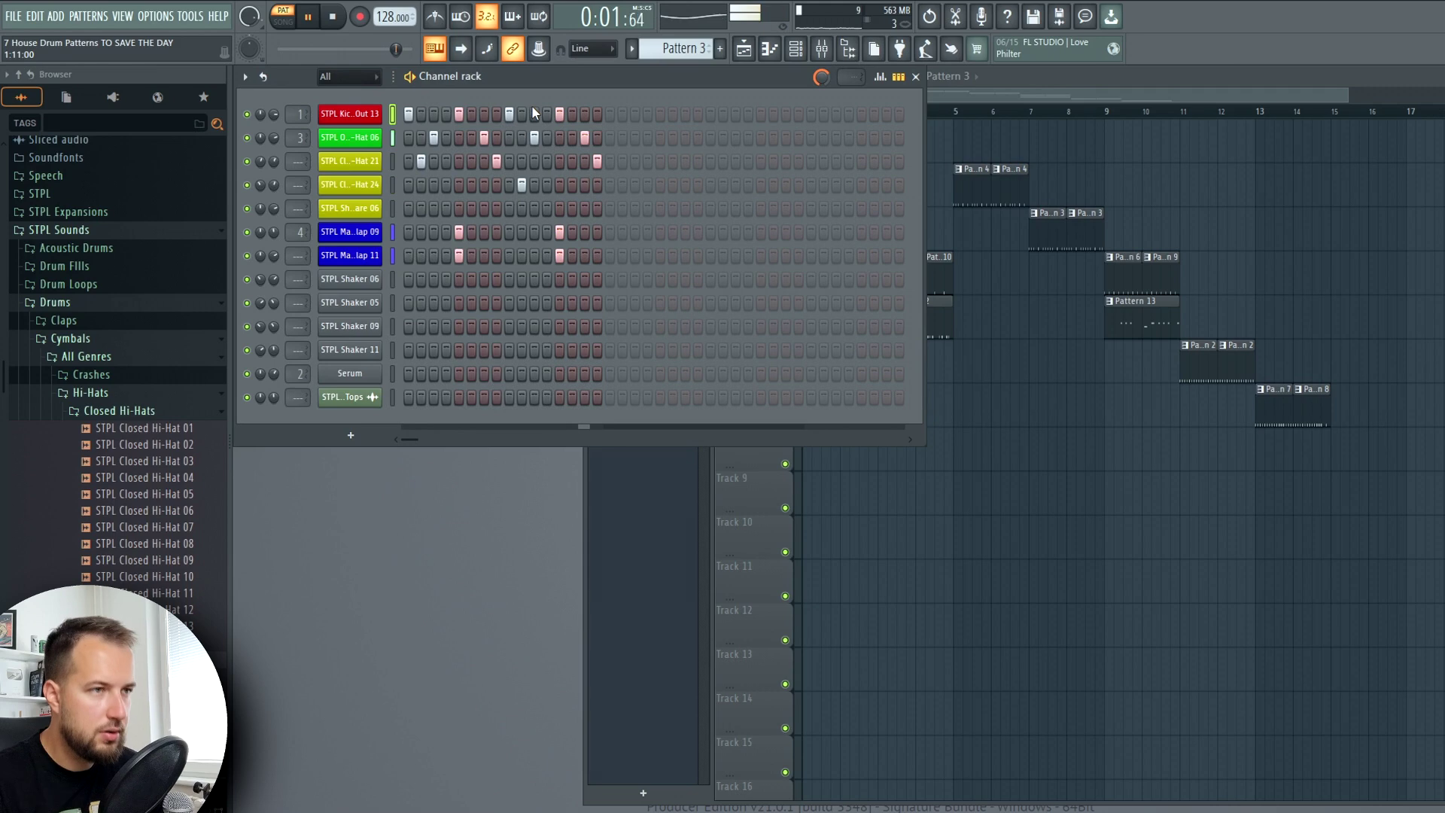
{"action": "left_click", "coordinate": [338, 17]}
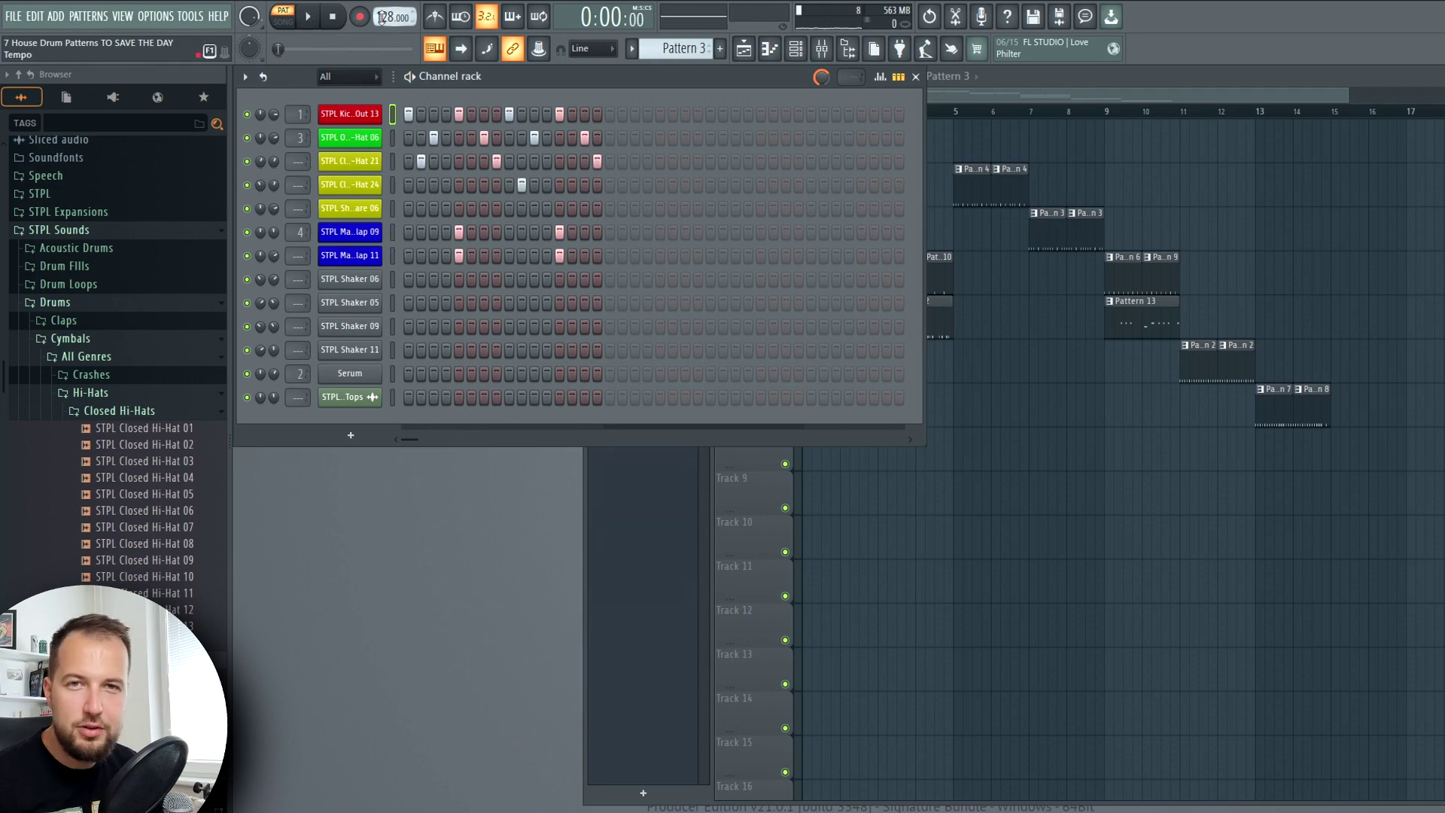
Examine the Short Snare 06 sampler, open its Pattern 13 notes in the piano roll, and play them twice.
{"action": "left_click", "coordinate": [1067, 194]}
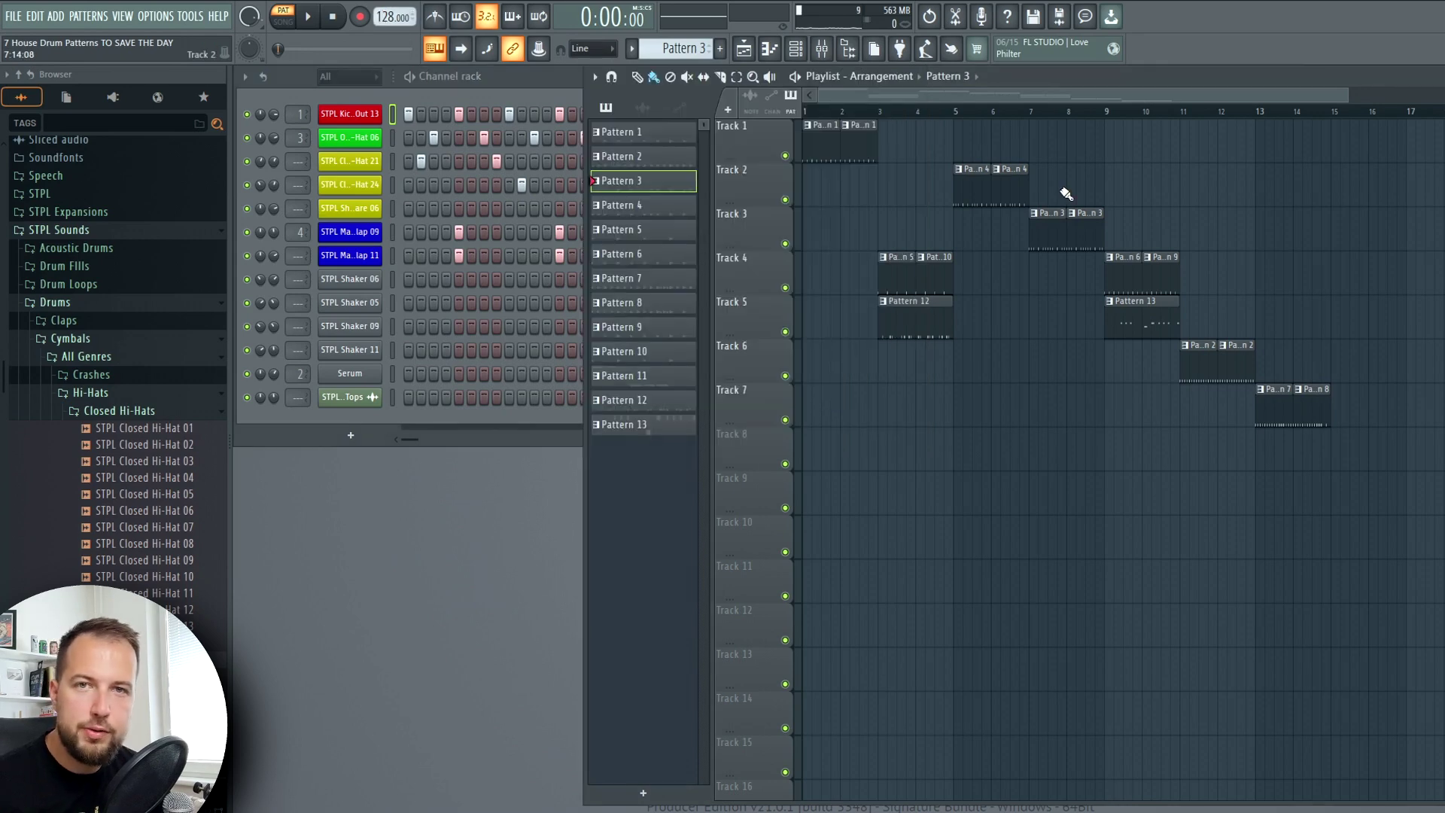
{"action": "left_click", "coordinate": [553, 83]}
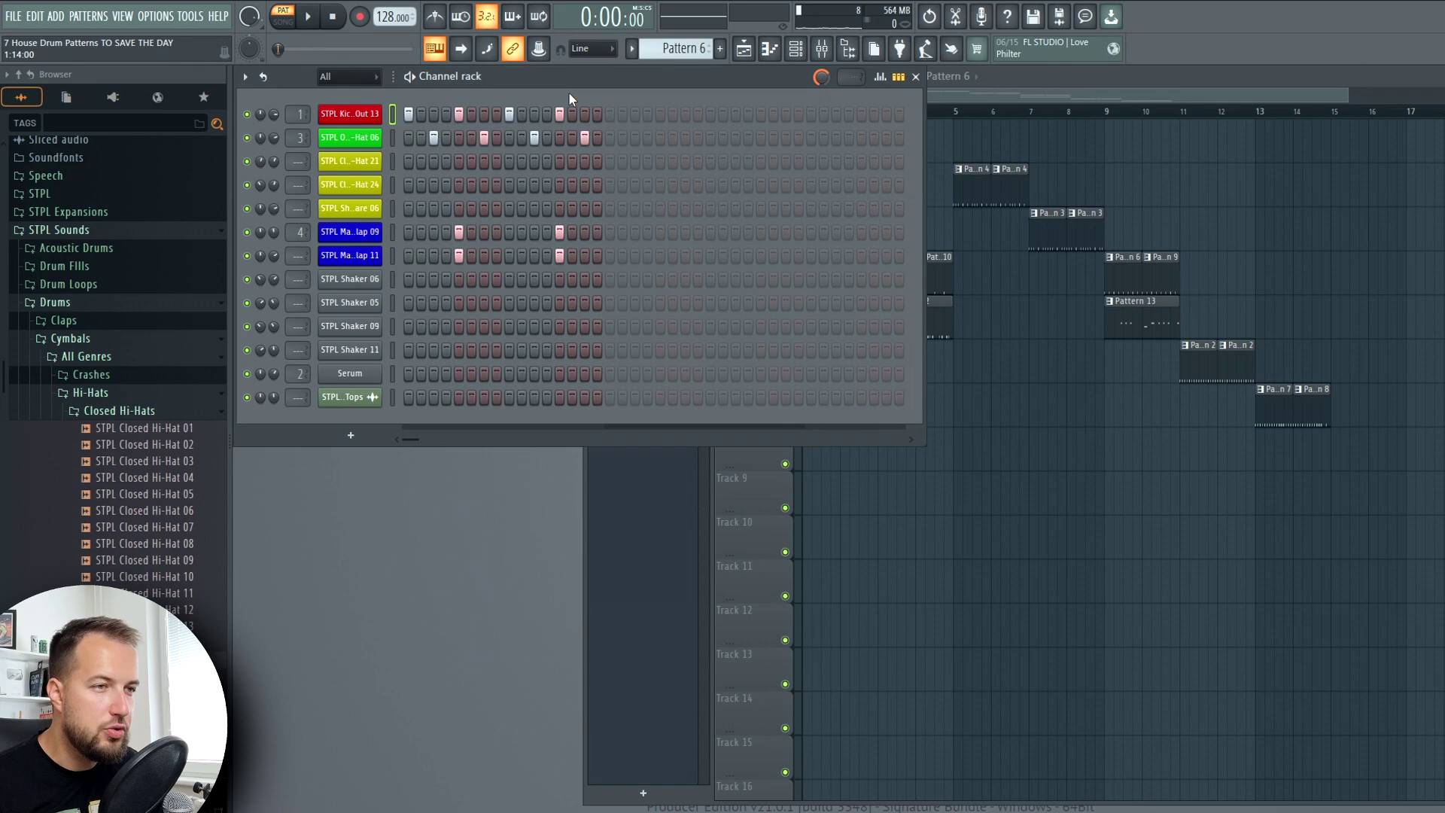
{"action": "left_click", "coordinate": [350, 209]}
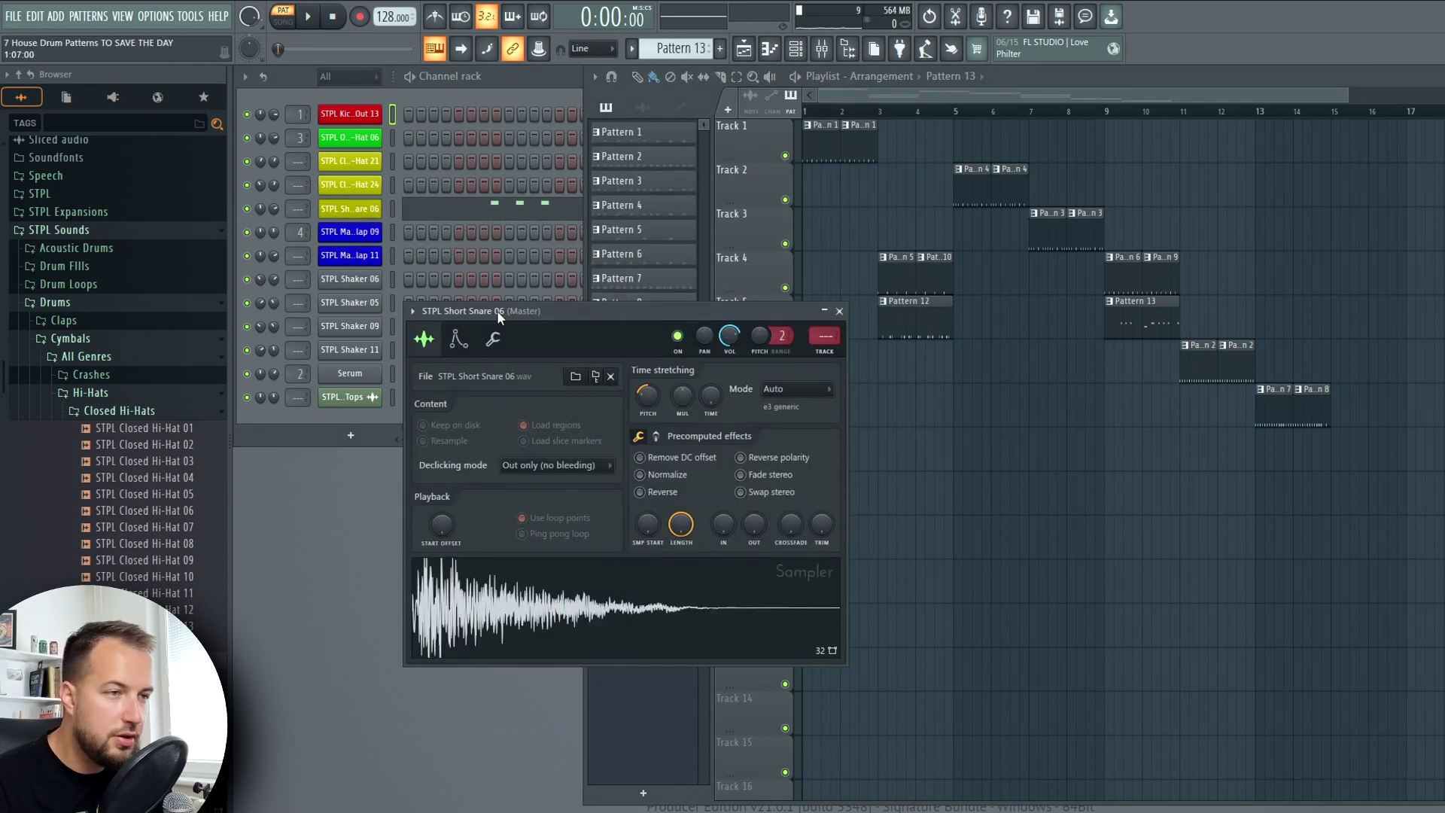
{"action": "left_click", "coordinate": [516, 209]}
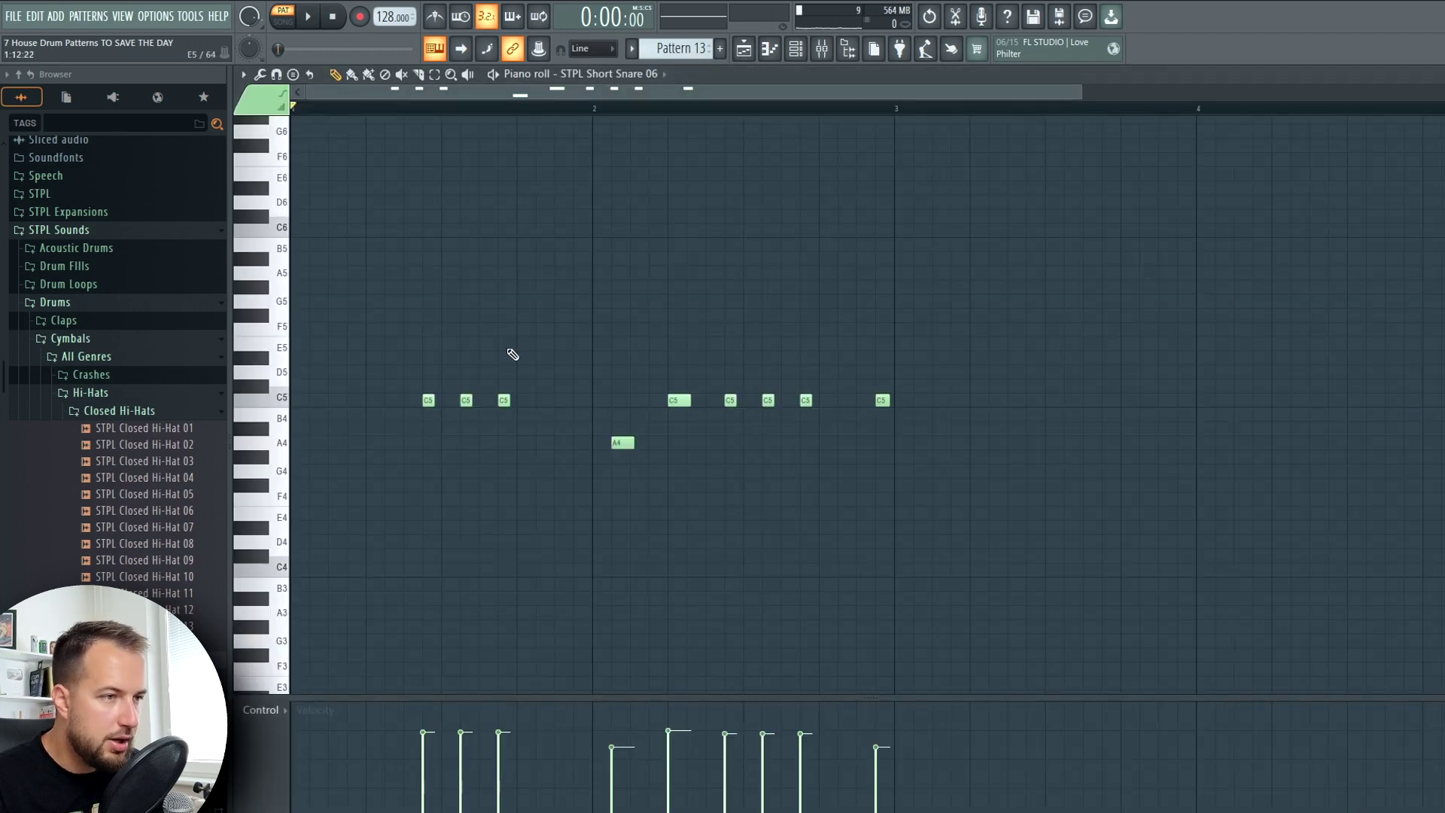
{"action": "key", "text": "space"}
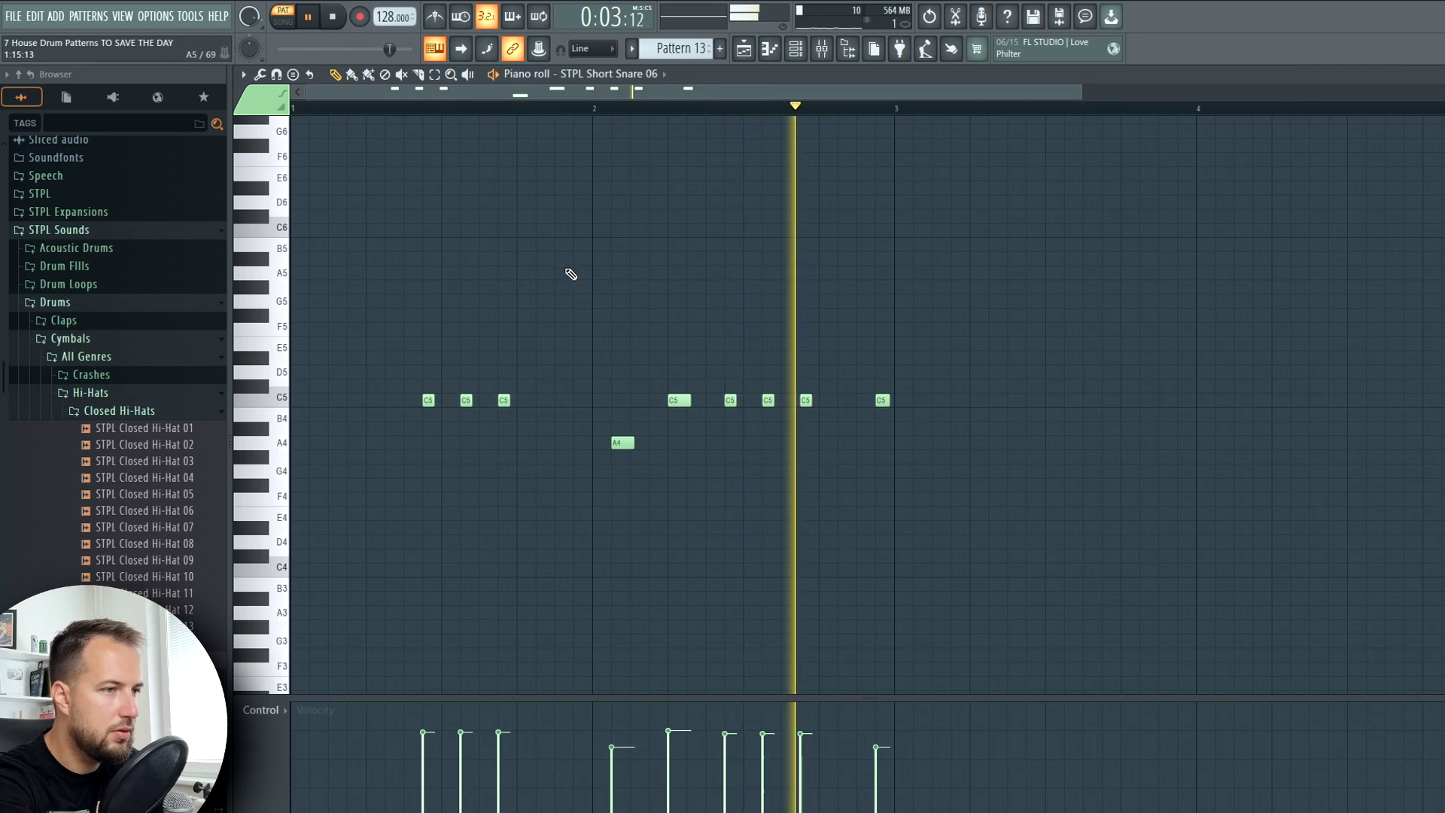
{"action": "key", "text": "space"}
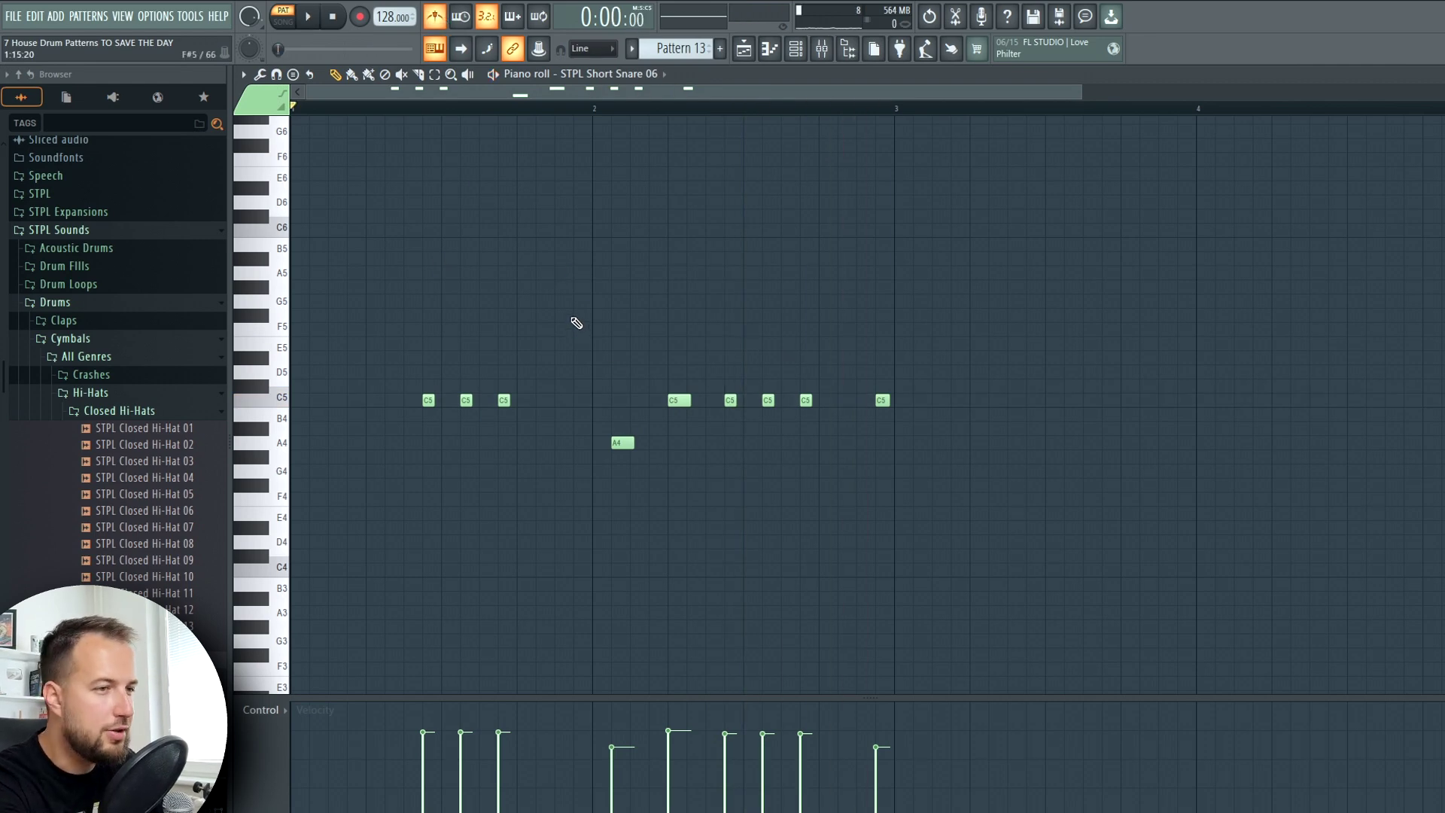
{"action": "key", "text": "space"}
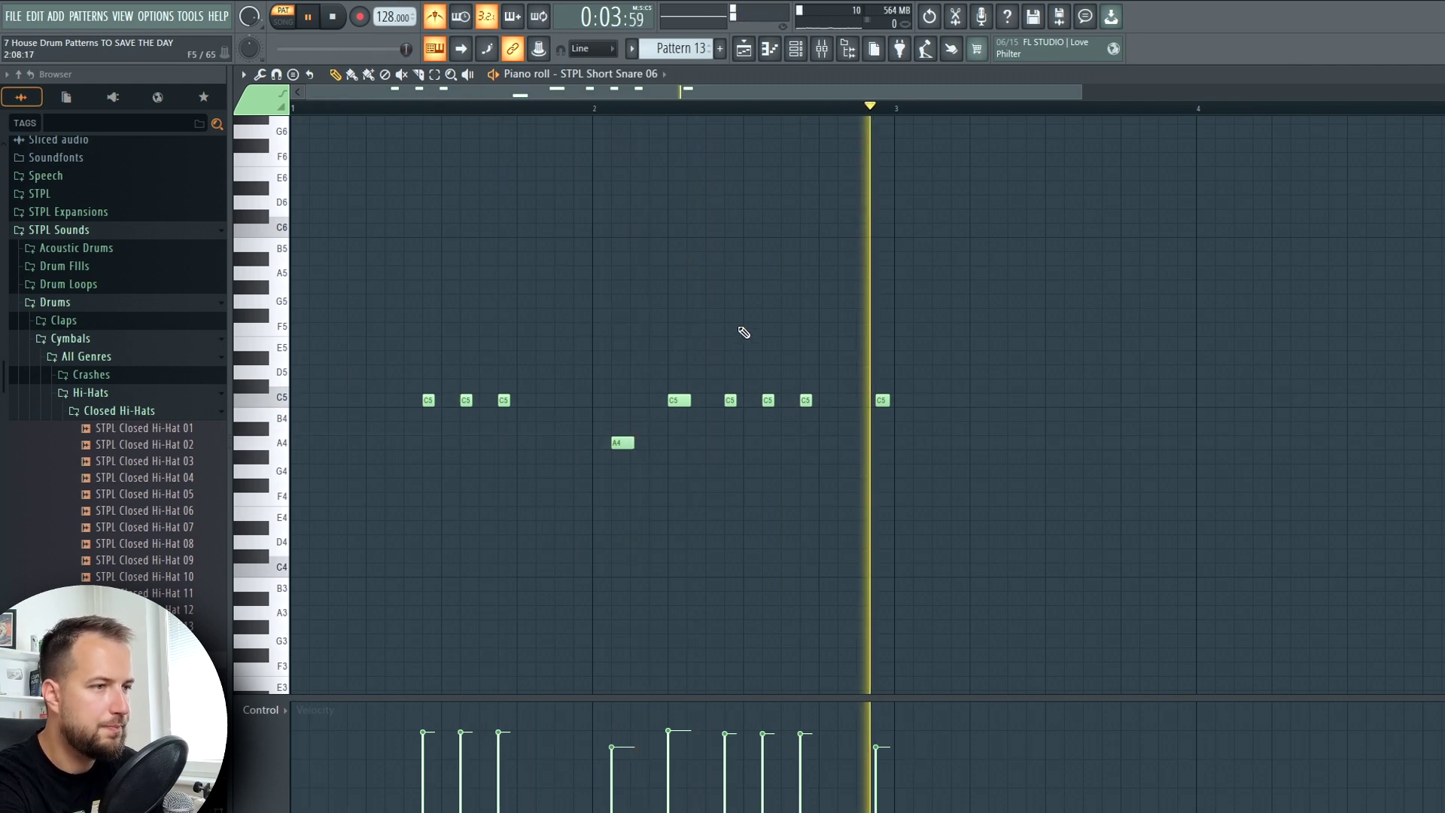
{"action": "key", "text": "space"}
Select Pattern 6 and play the arrangement in song mode from bar 9.
{"action": "left_click", "coordinate": [1102, 101]}
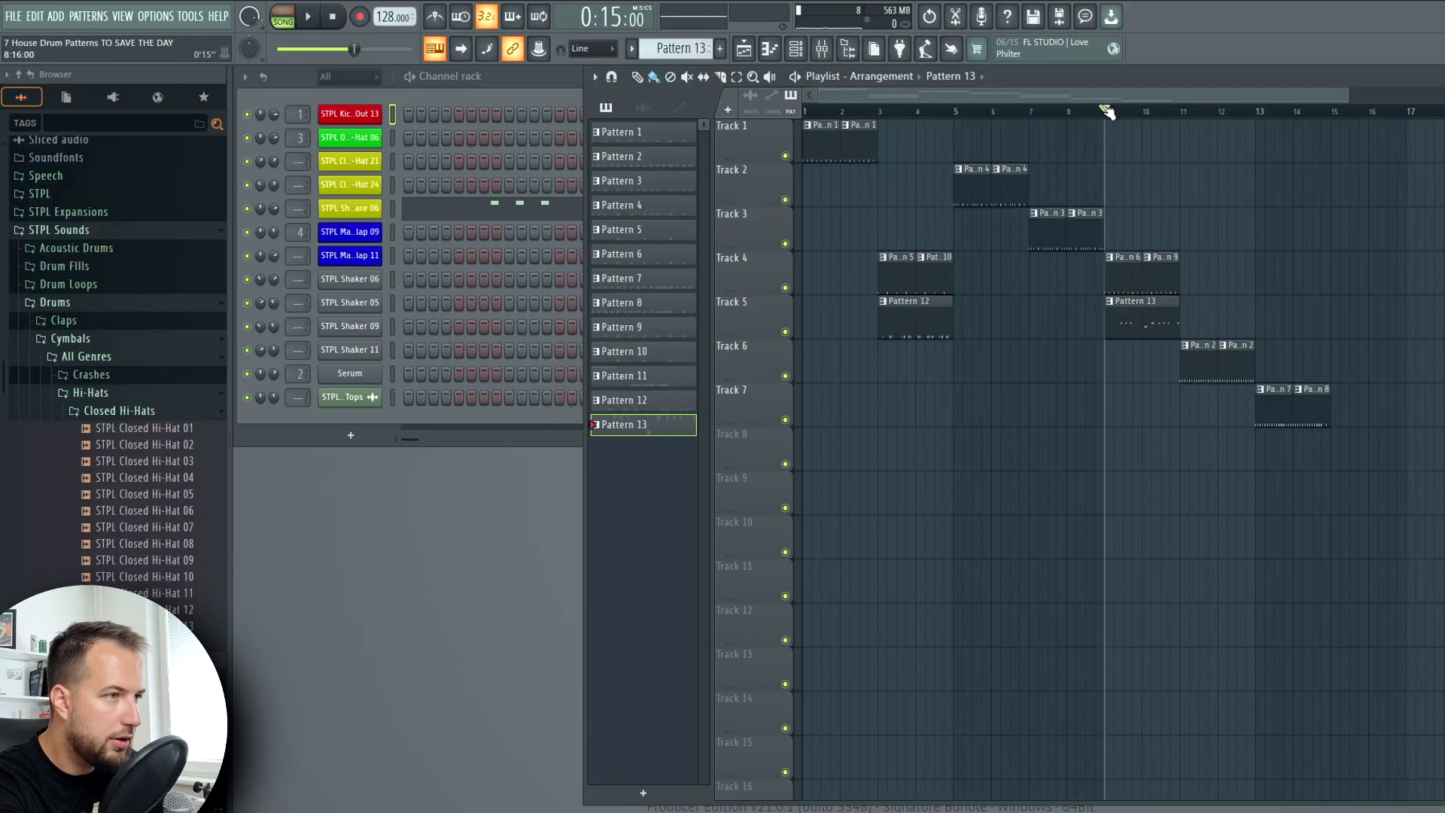
{"action": "left_click", "coordinate": [1124, 278]}
{"action": "left_click", "coordinate": [534, 107]}
{"action": "left_click", "coordinate": [283, 15]}
{"action": "left_click", "coordinate": [308, 17]}
{"action": "left_click_drag", "start_coordinate": [1136, 93], "coordinate": [1183, 114]}
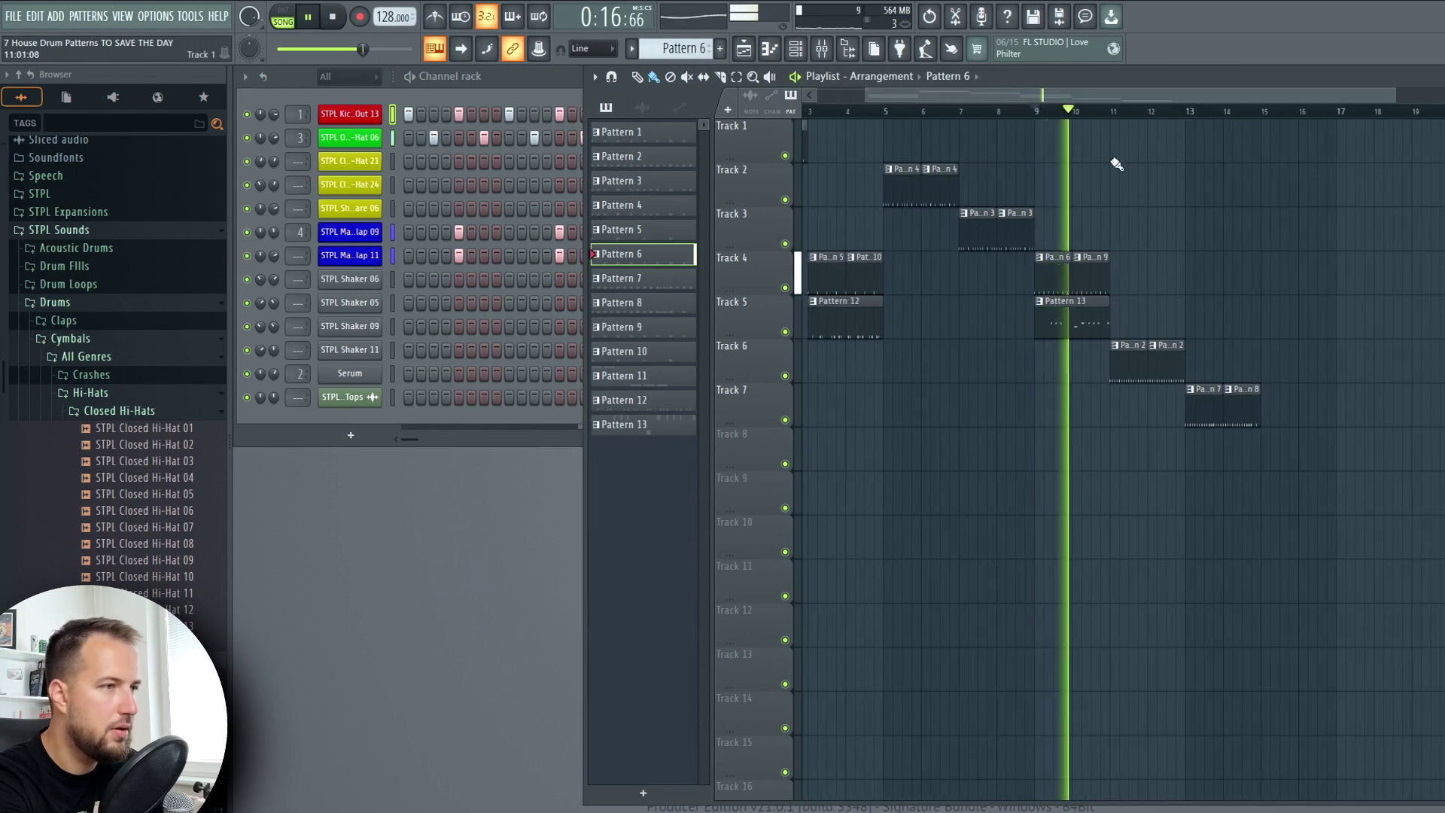
Select bars 9 and 10 on the timeline and replay Patterns 6, 9 and 13 together.
{"action": "left_click_drag", "start_coordinate": [1100, 94], "coordinate": [1038, 120]}
{"action": "key", "text": "space"}
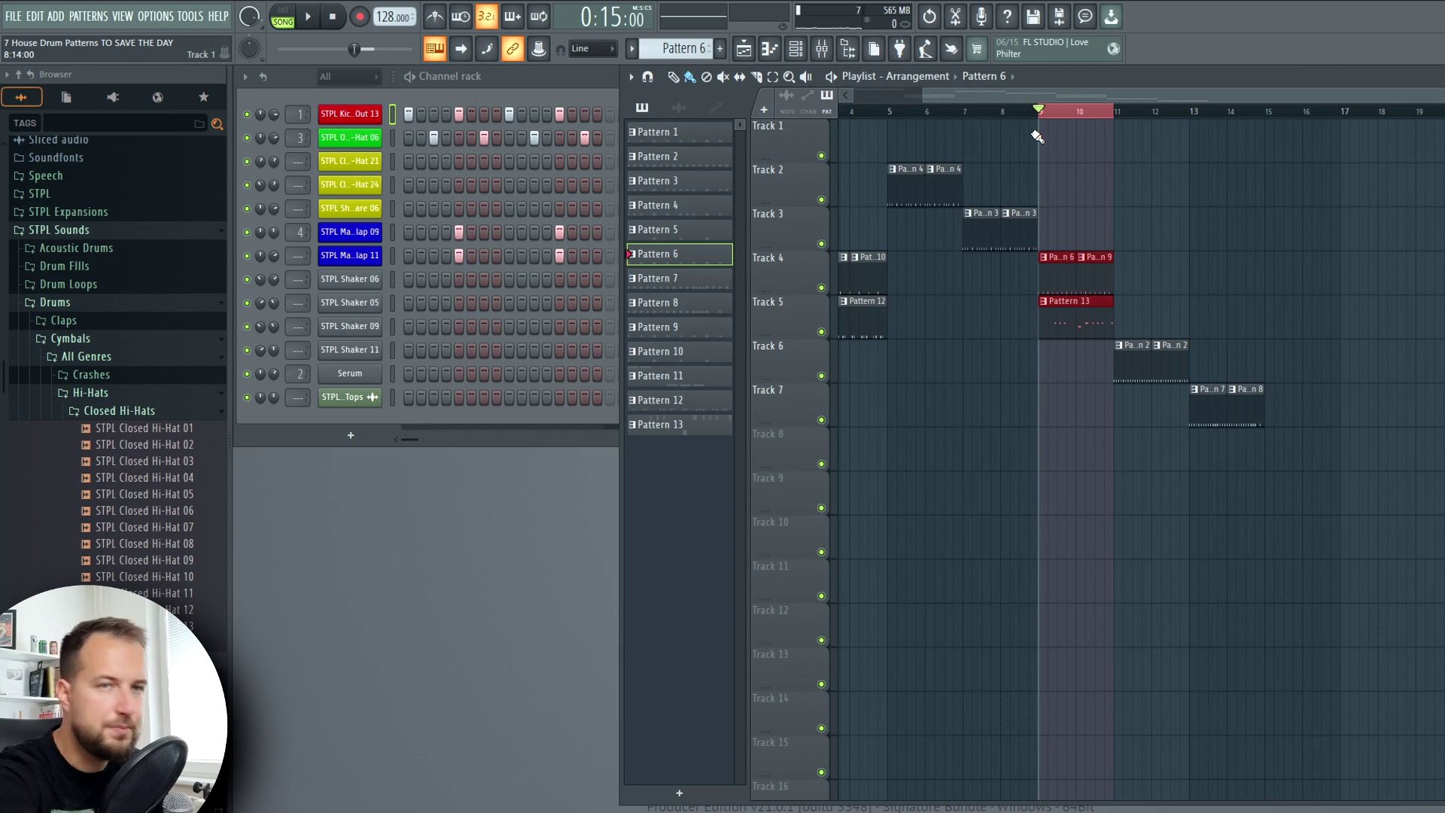
{"action": "key", "text": "space"}
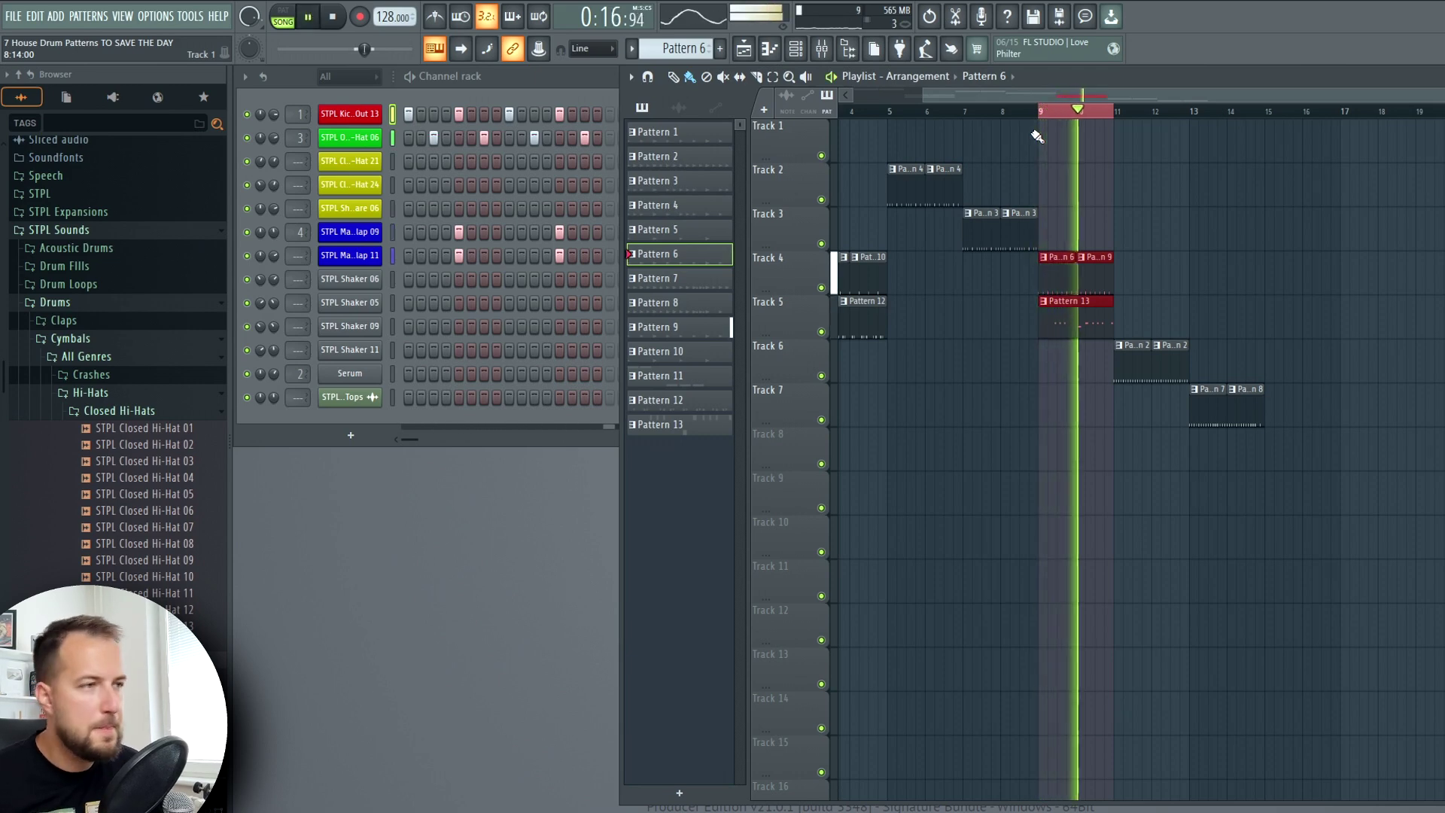
{"action": "key", "text": "space"}
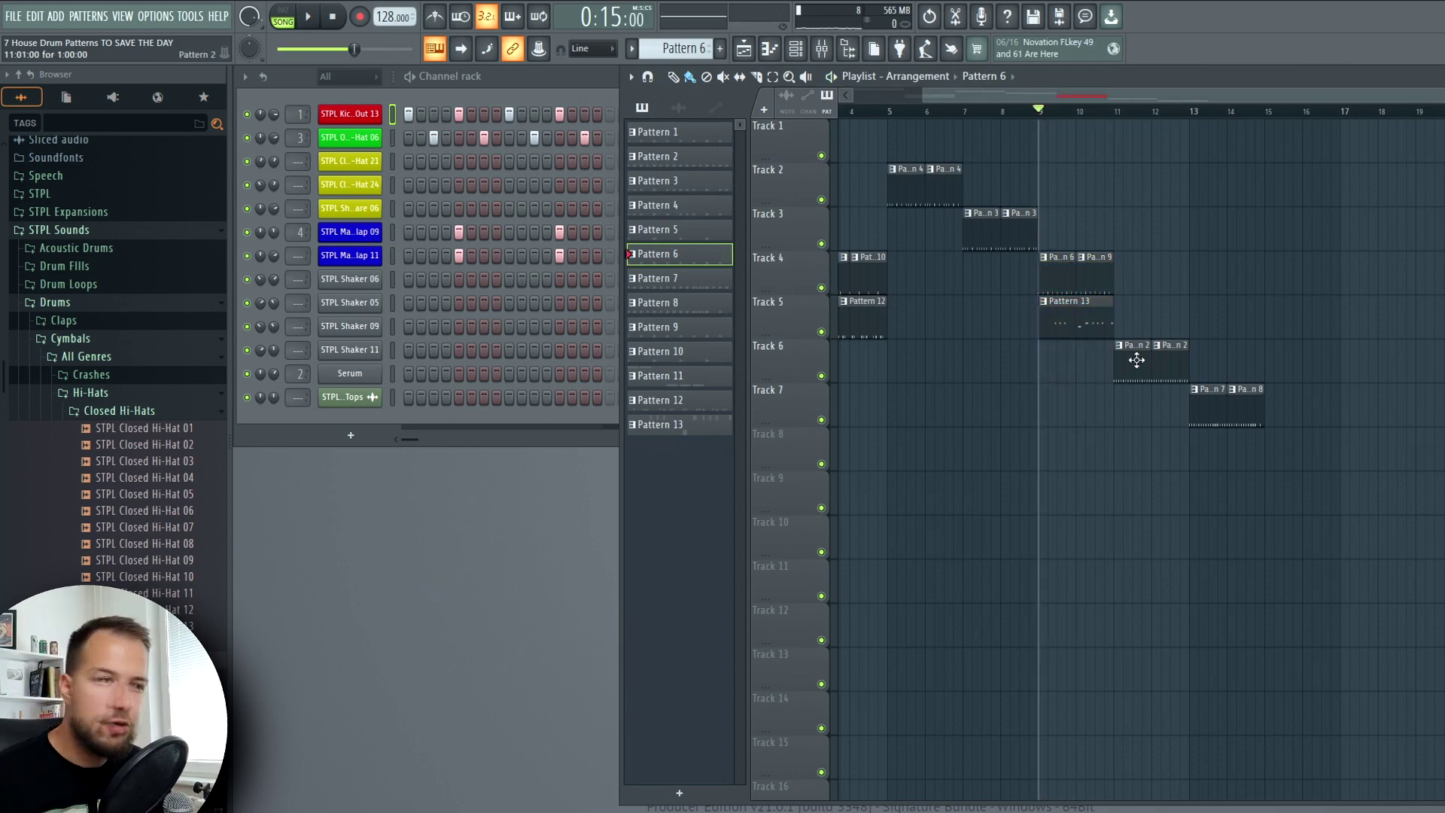
Select Pattern 2 in the playlist and examine the miscellaneous settings of the Shaker 06 channel.
{"action": "left_click", "coordinate": [1136, 360]}
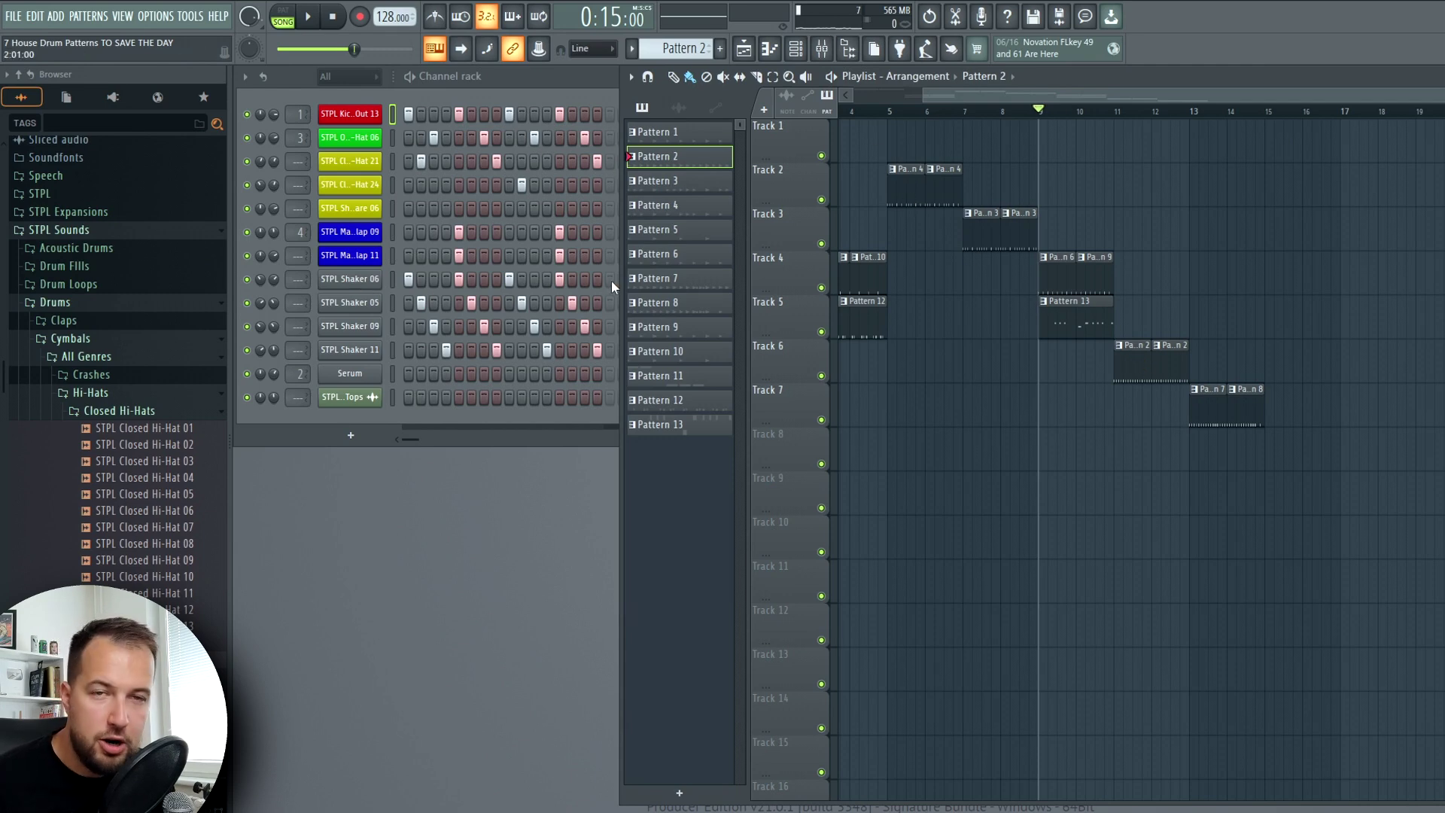
{"action": "left_click", "coordinate": [357, 285]}
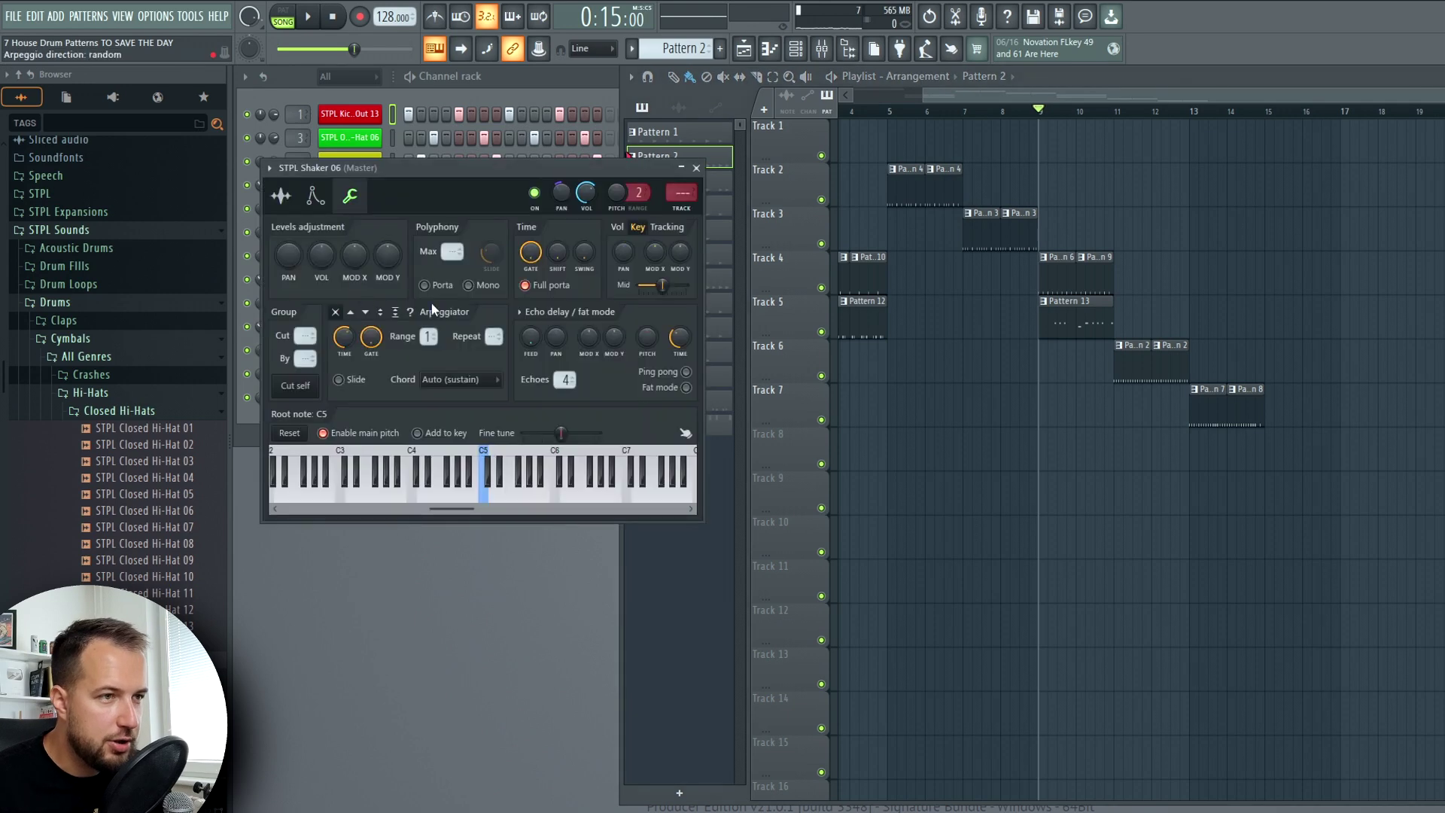
{"action": "left_click", "coordinate": [1037, 287]}
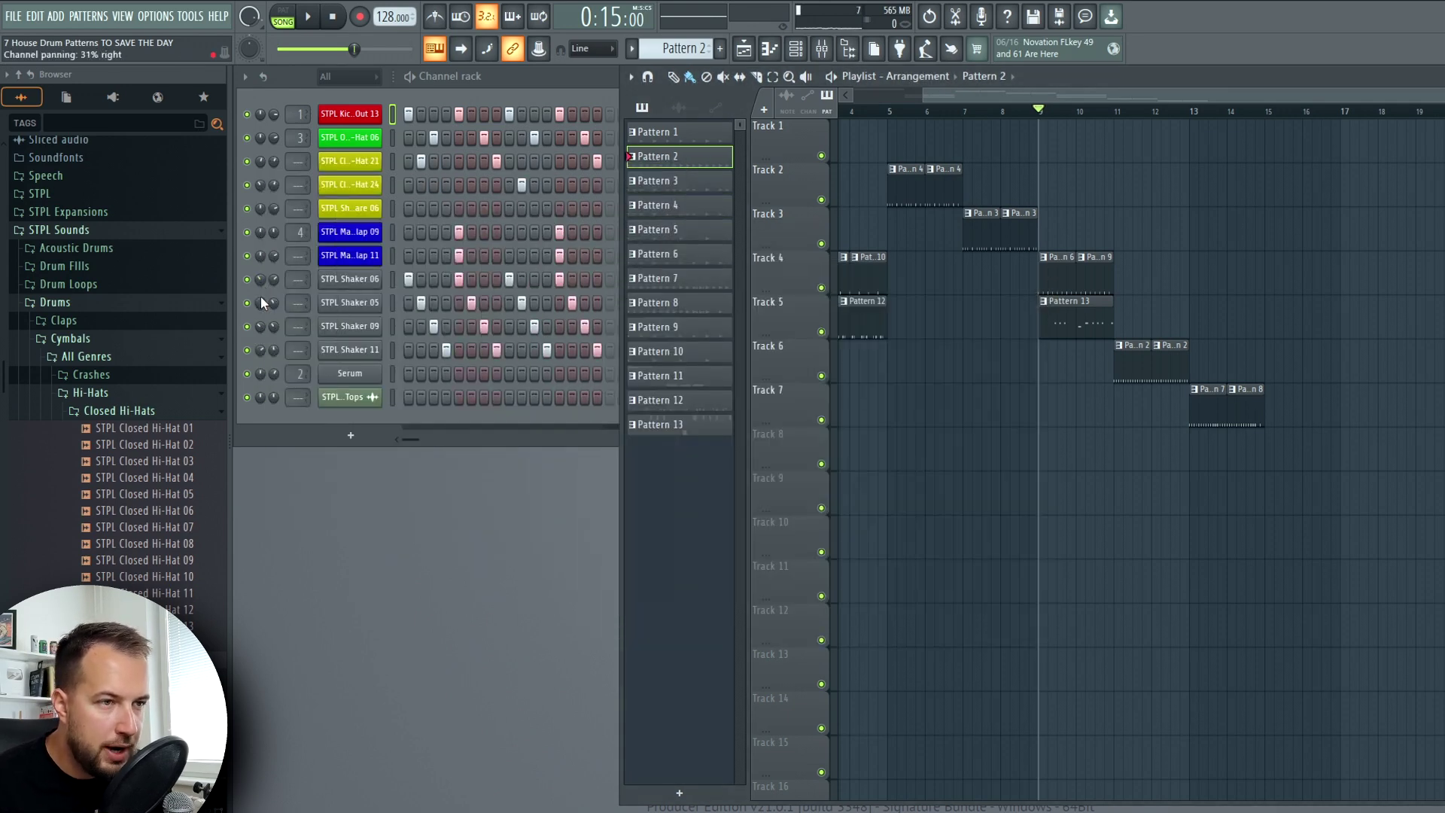
Leave only the four shaker channels unmuted and play Pattern 2 in pattern mode.
{"action": "left_click", "coordinate": [264, 357]}
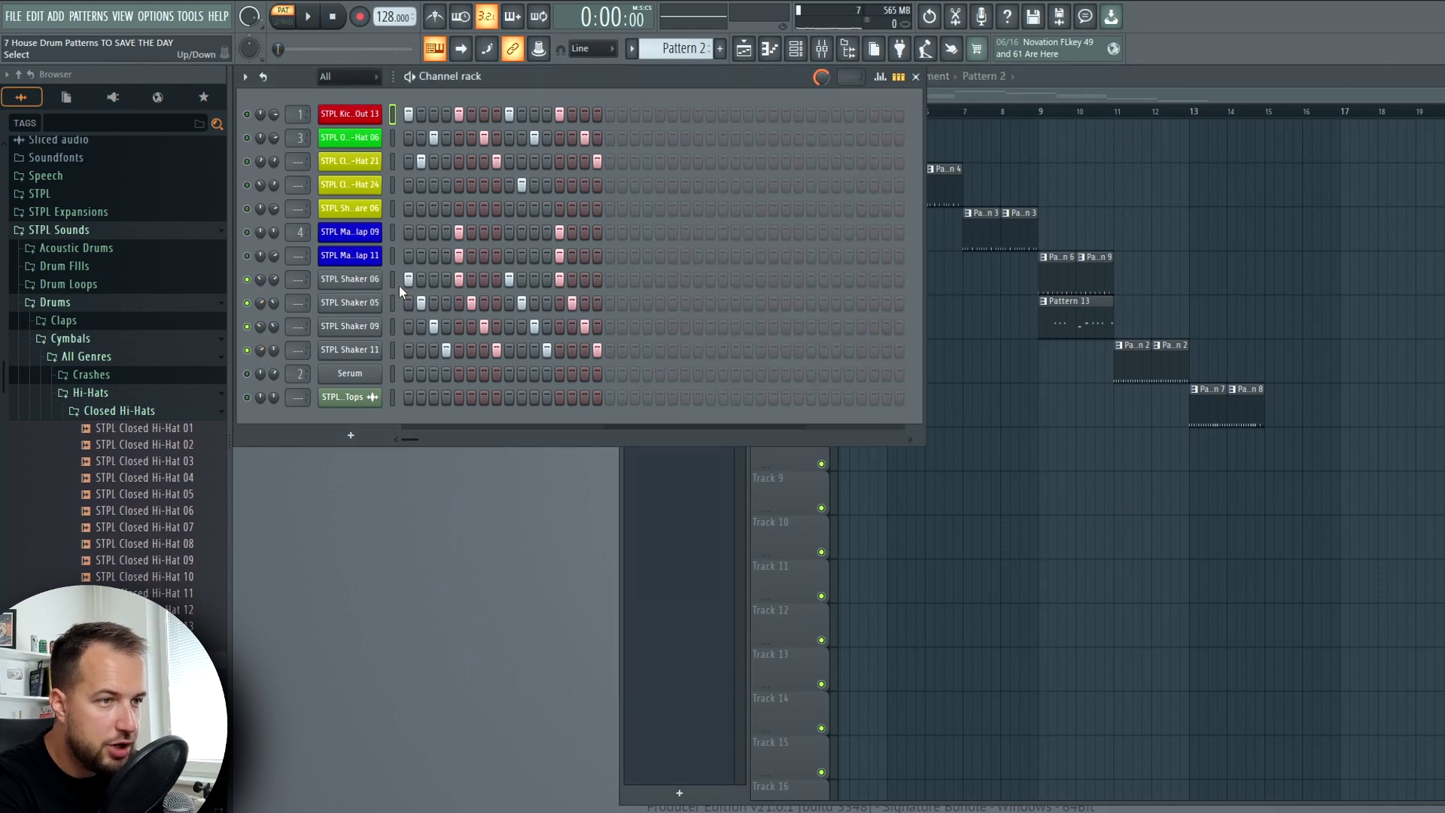
{"action": "key", "text": "space"}
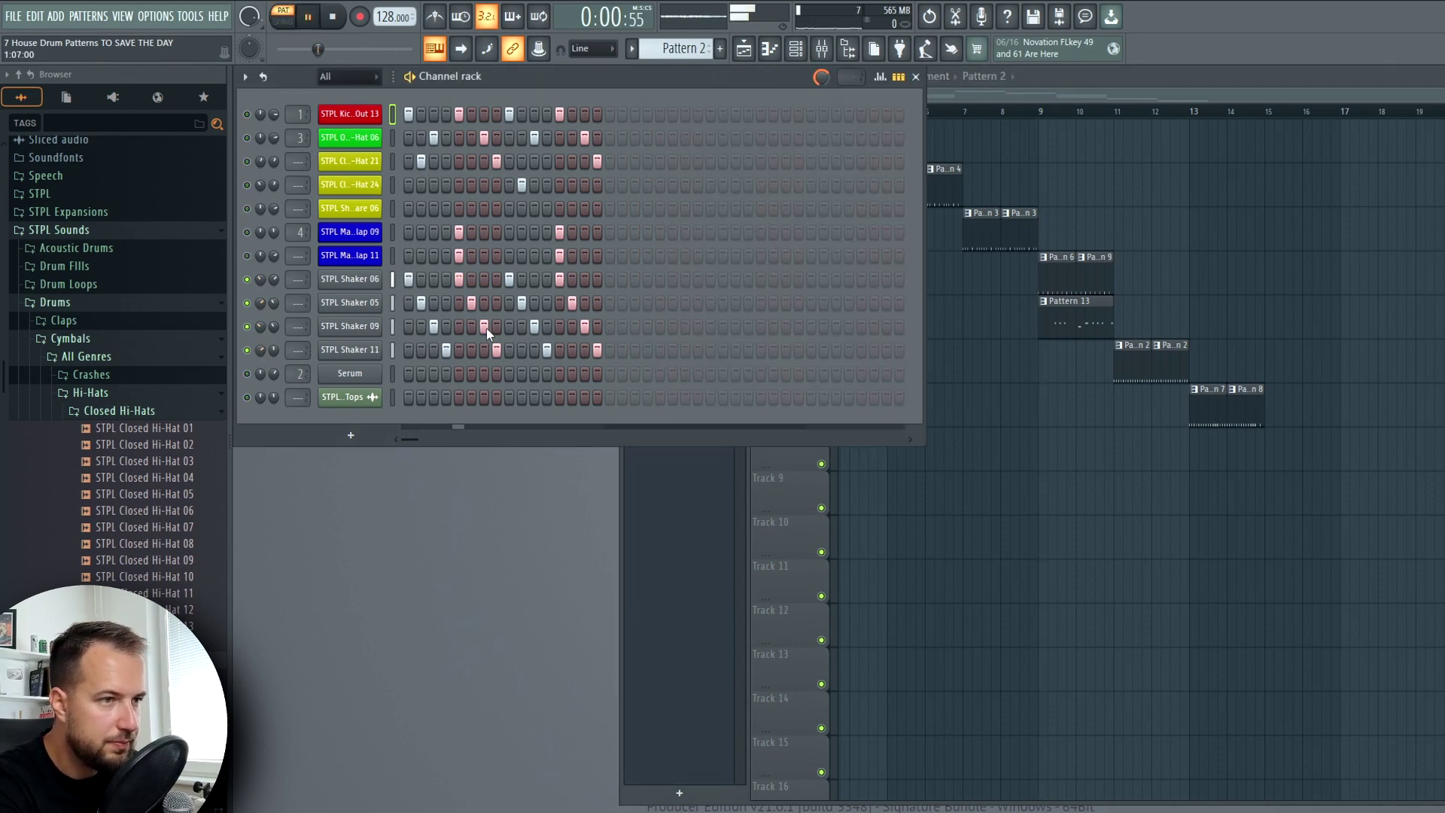
{"action": "key", "text": "space"}
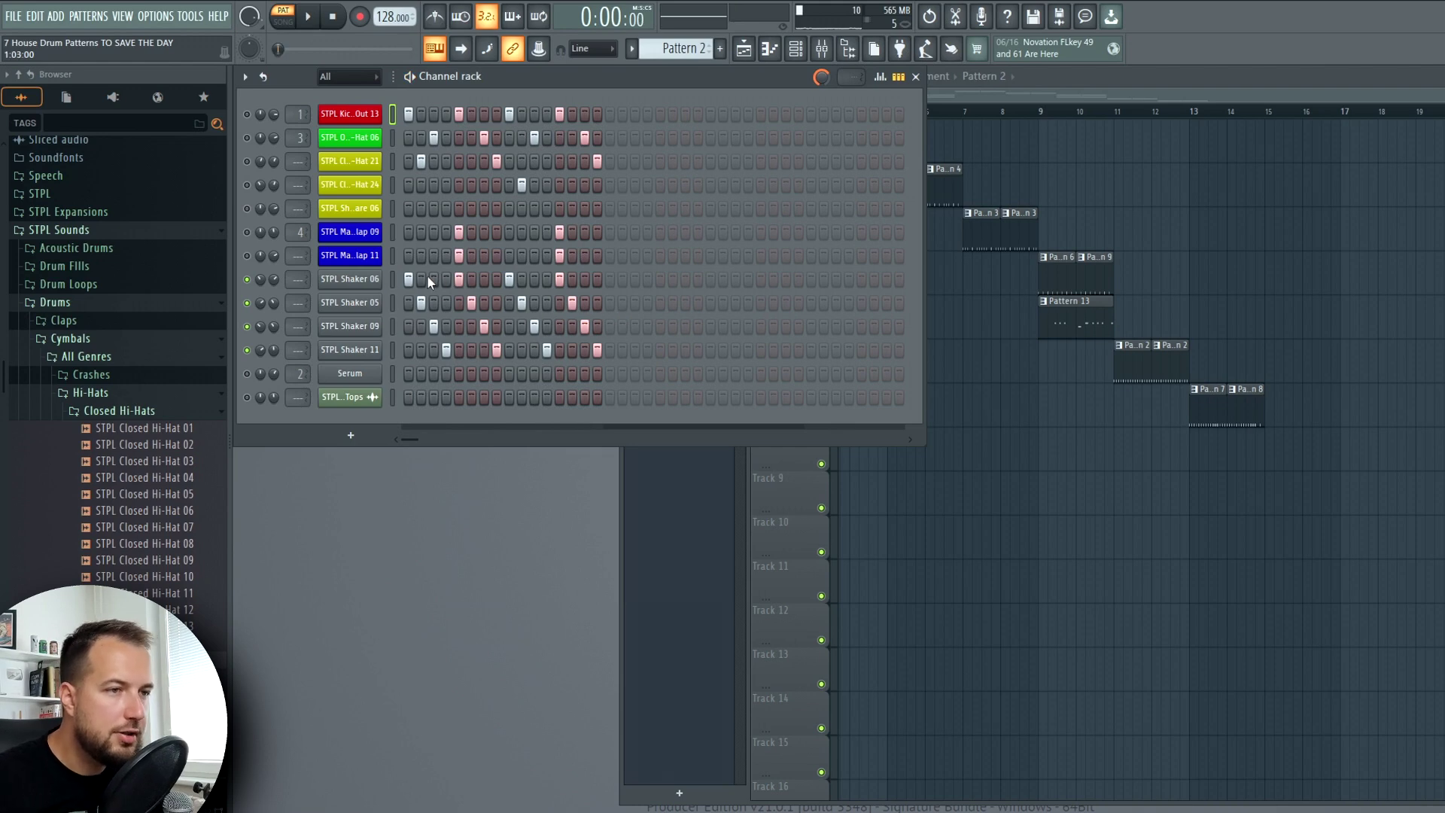
Examine the swing mix setting of the Shaker 06 and Shaker 05 channels.
{"action": "left_click", "coordinate": [360, 283]}
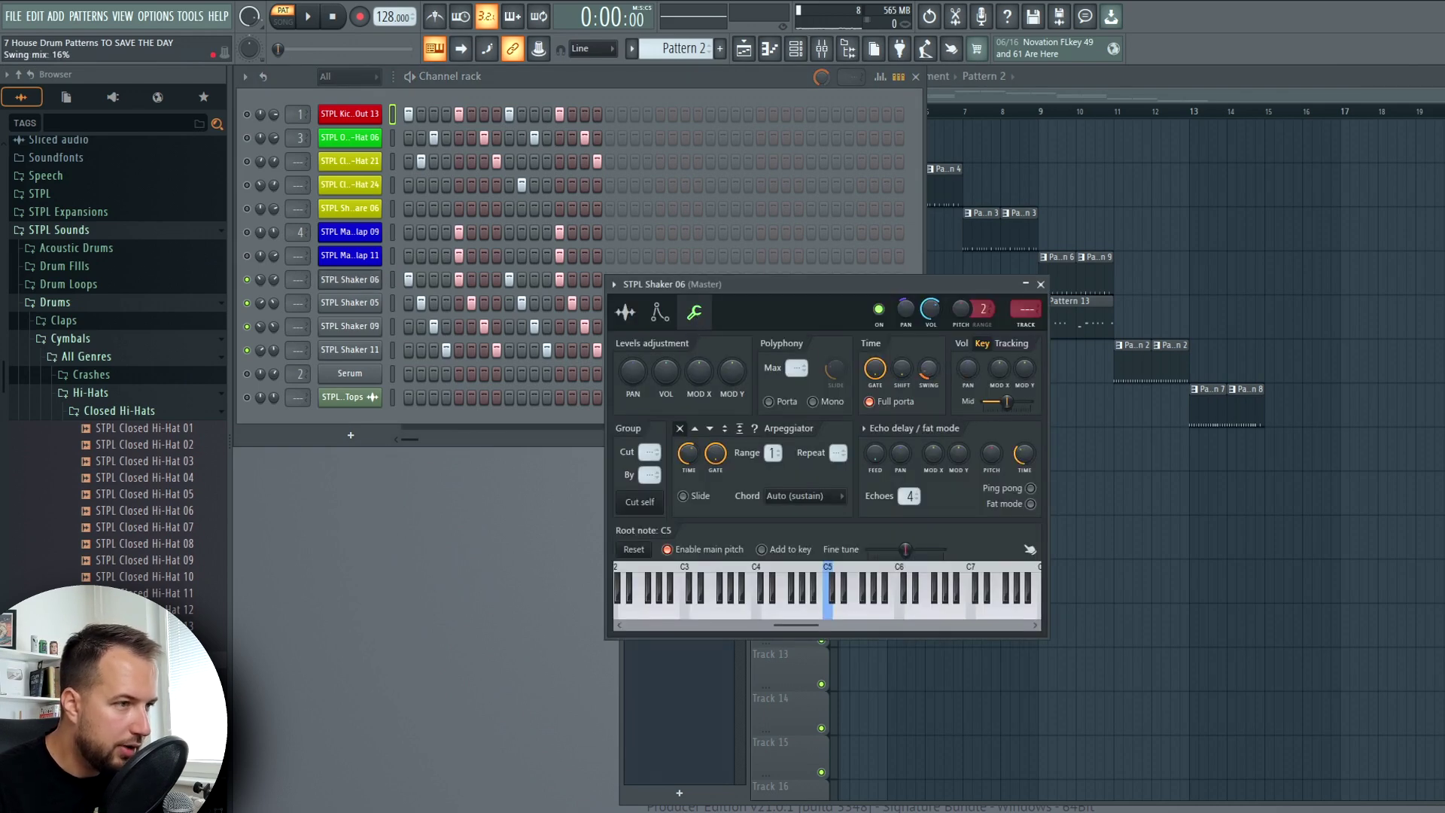
{"action": "left_click", "coordinate": [1041, 283]}
{"action": "left_click", "coordinate": [350, 302]}
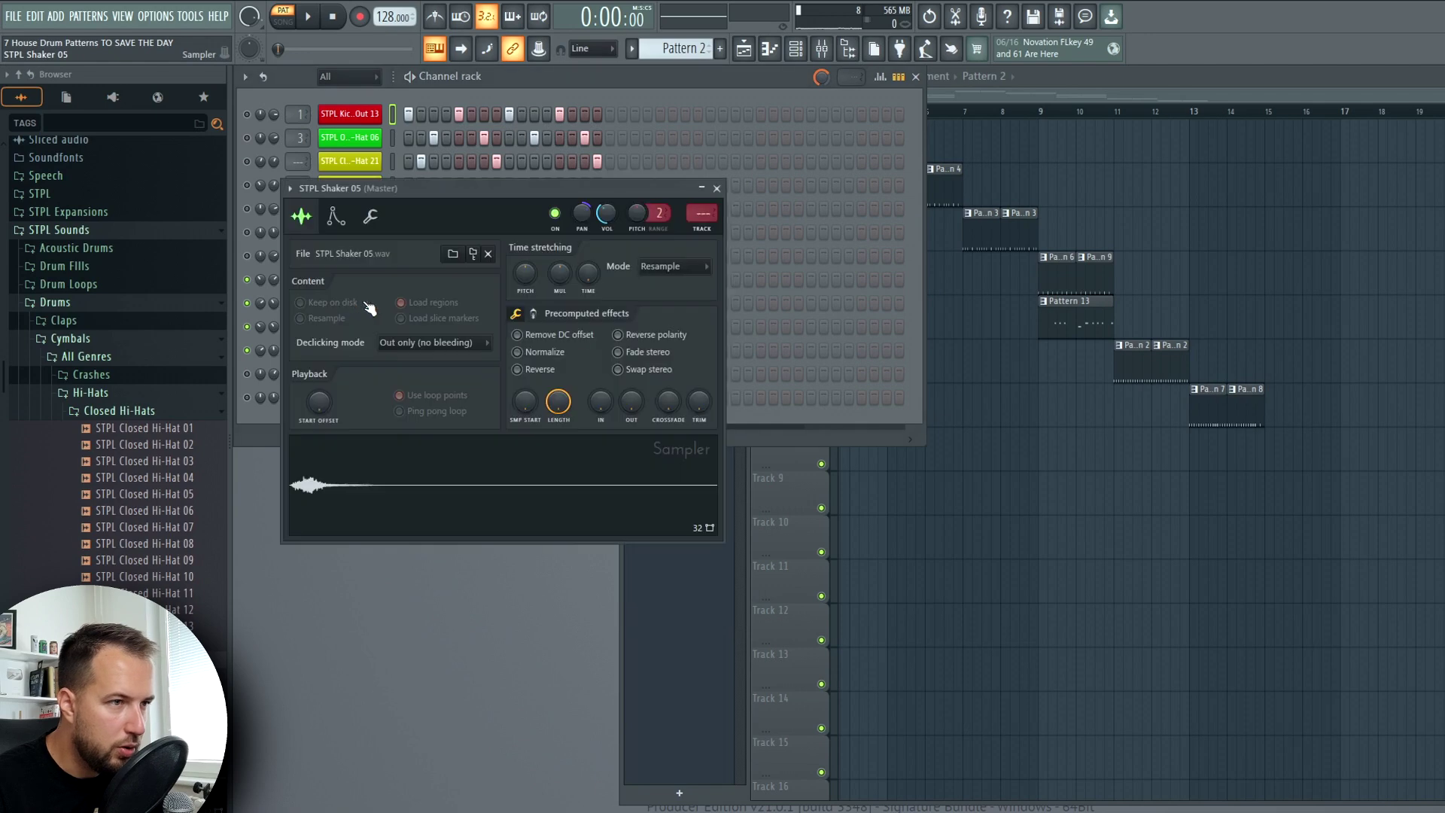
{"action": "left_click", "coordinate": [370, 216]}
{"action": "left_click", "coordinate": [717, 188]}
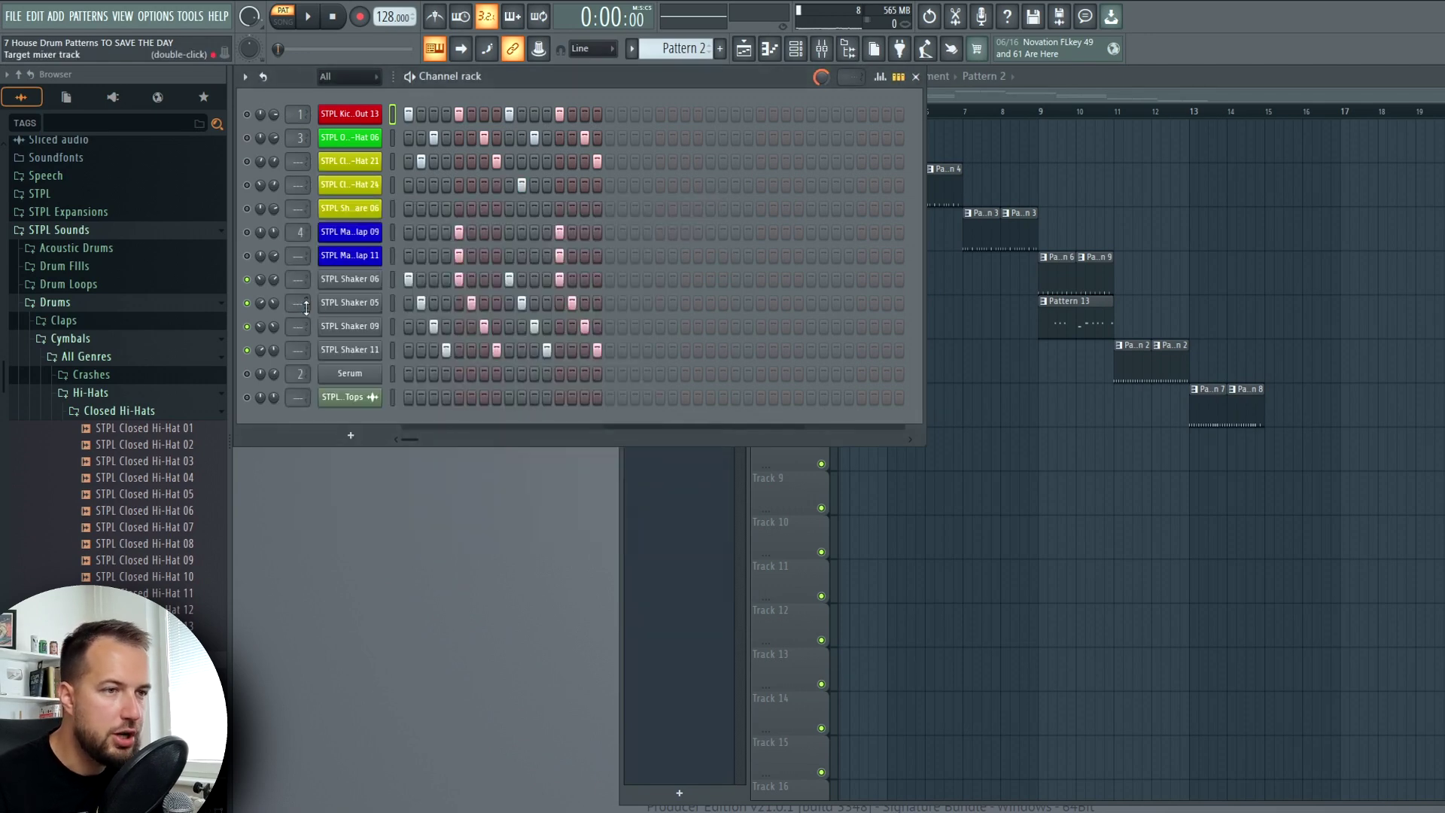
Unmute all channels and play Pattern 2 in song mode from bar 11, then stop playback.
{"action": "right_click", "coordinate": [247, 279]}
{"action": "left_click", "coordinate": [1121, 112]}
{"action": "key", "text": "space"}
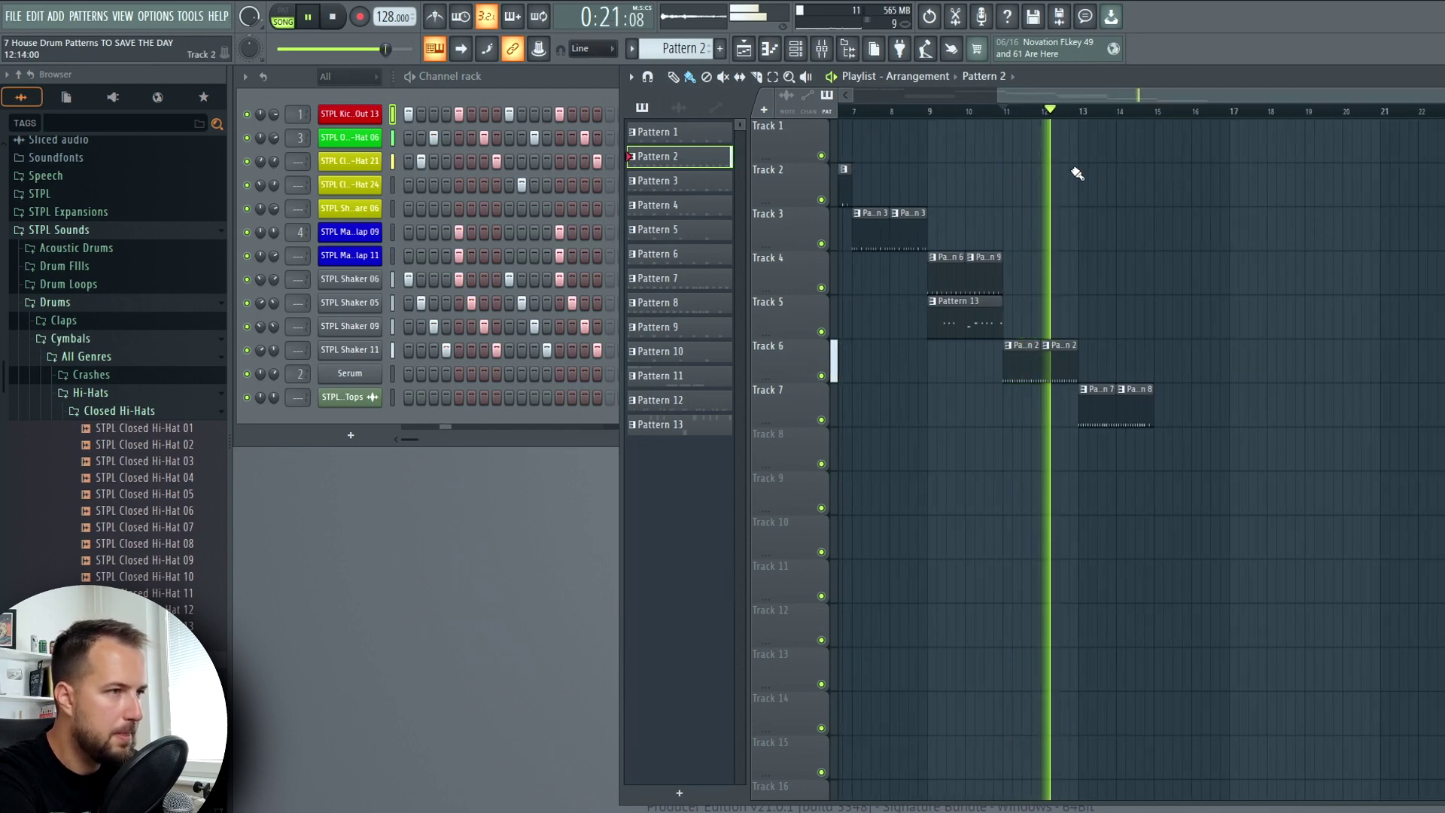
{"action": "key", "text": "space"}
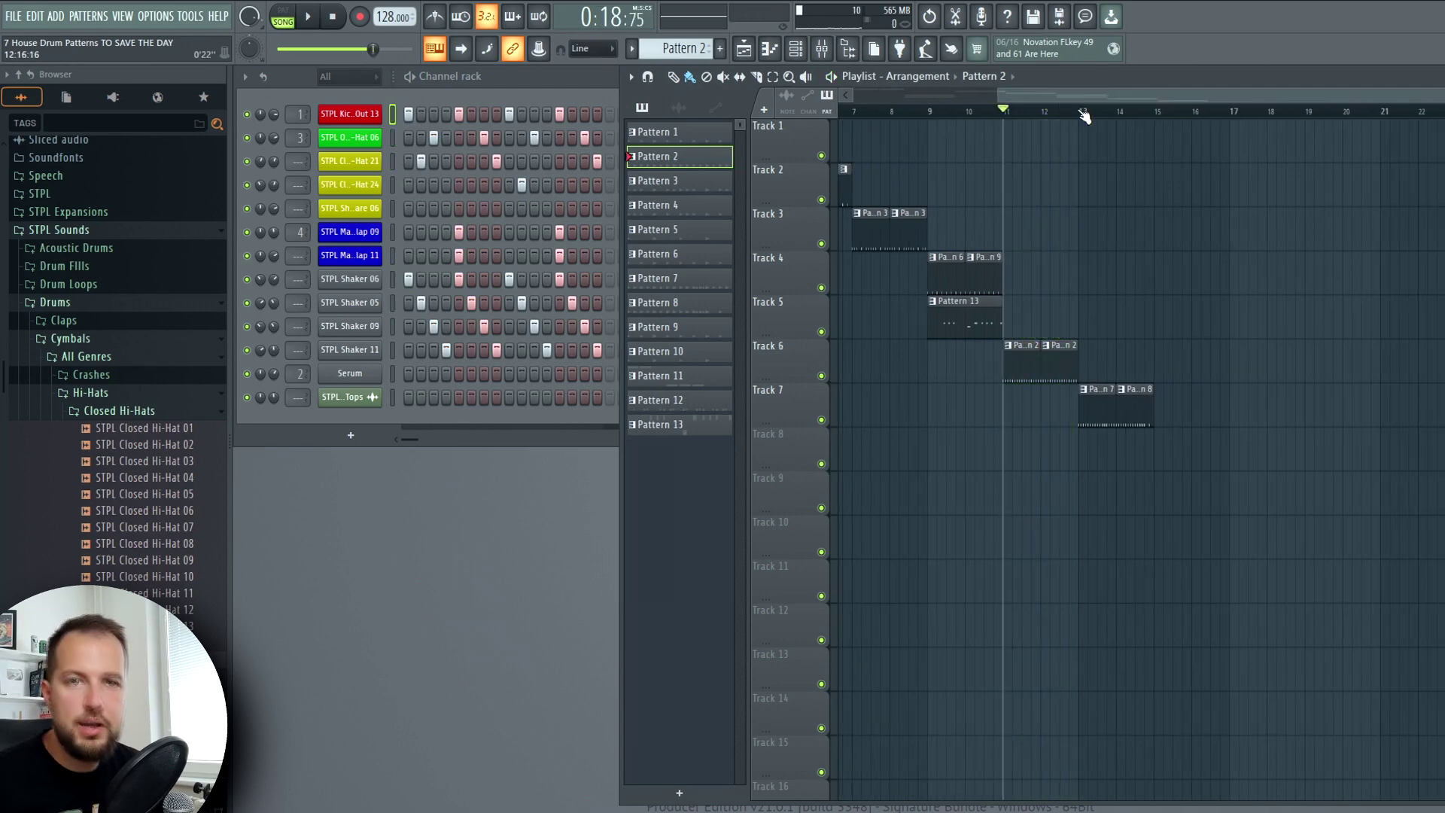
Select Pattern 7, mark bars 13 to 14 for playback in the playlist, and examine the kick's step velocities.
{"action": "left_click", "coordinate": [1100, 410]}
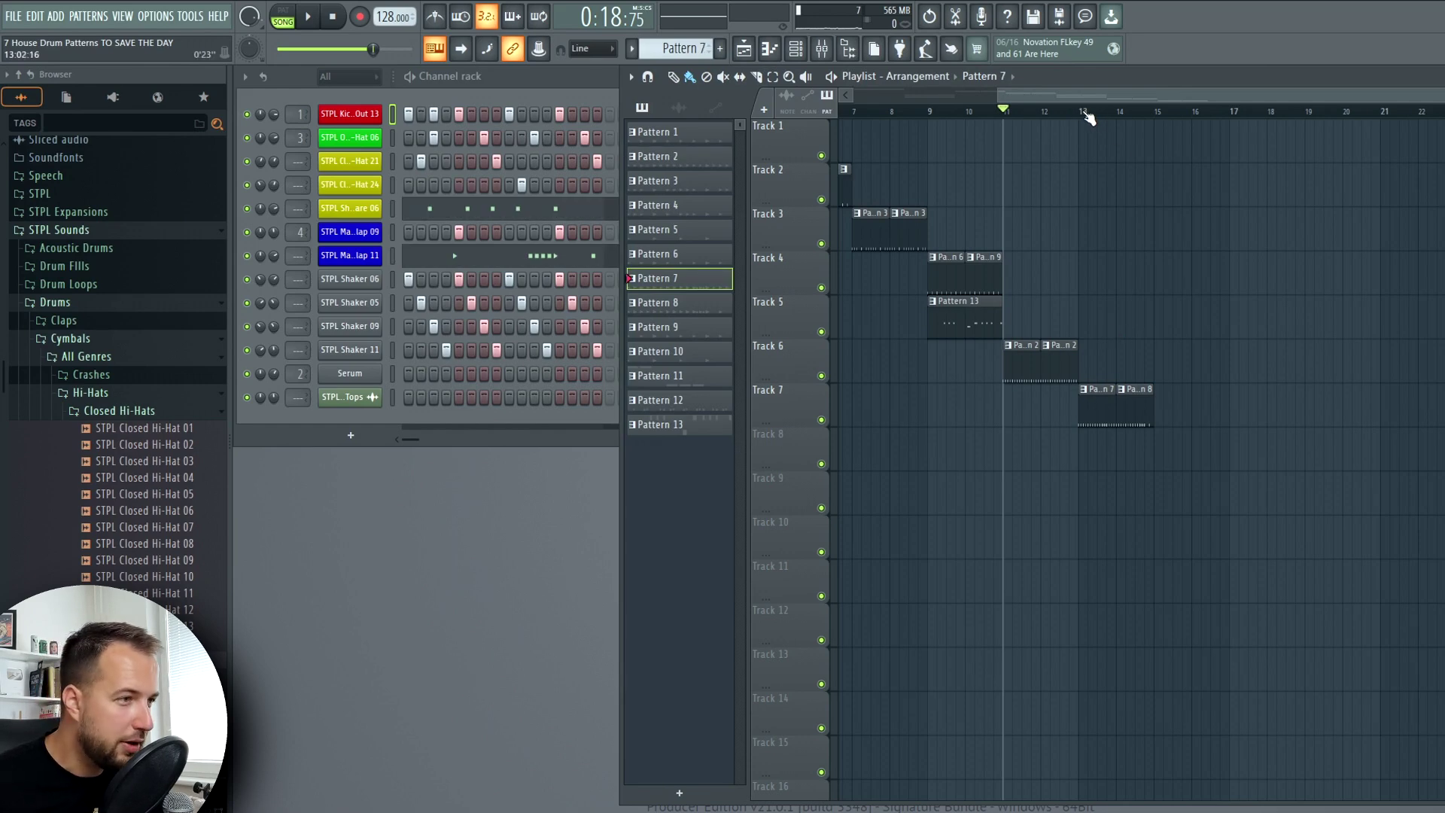
{"action": "left_click_drag", "start_coordinate": [1089, 119], "coordinate": [1154, 113]}
{"action": "left_click", "coordinate": [438, 95]}
{"action": "left_click", "coordinate": [879, 77]}
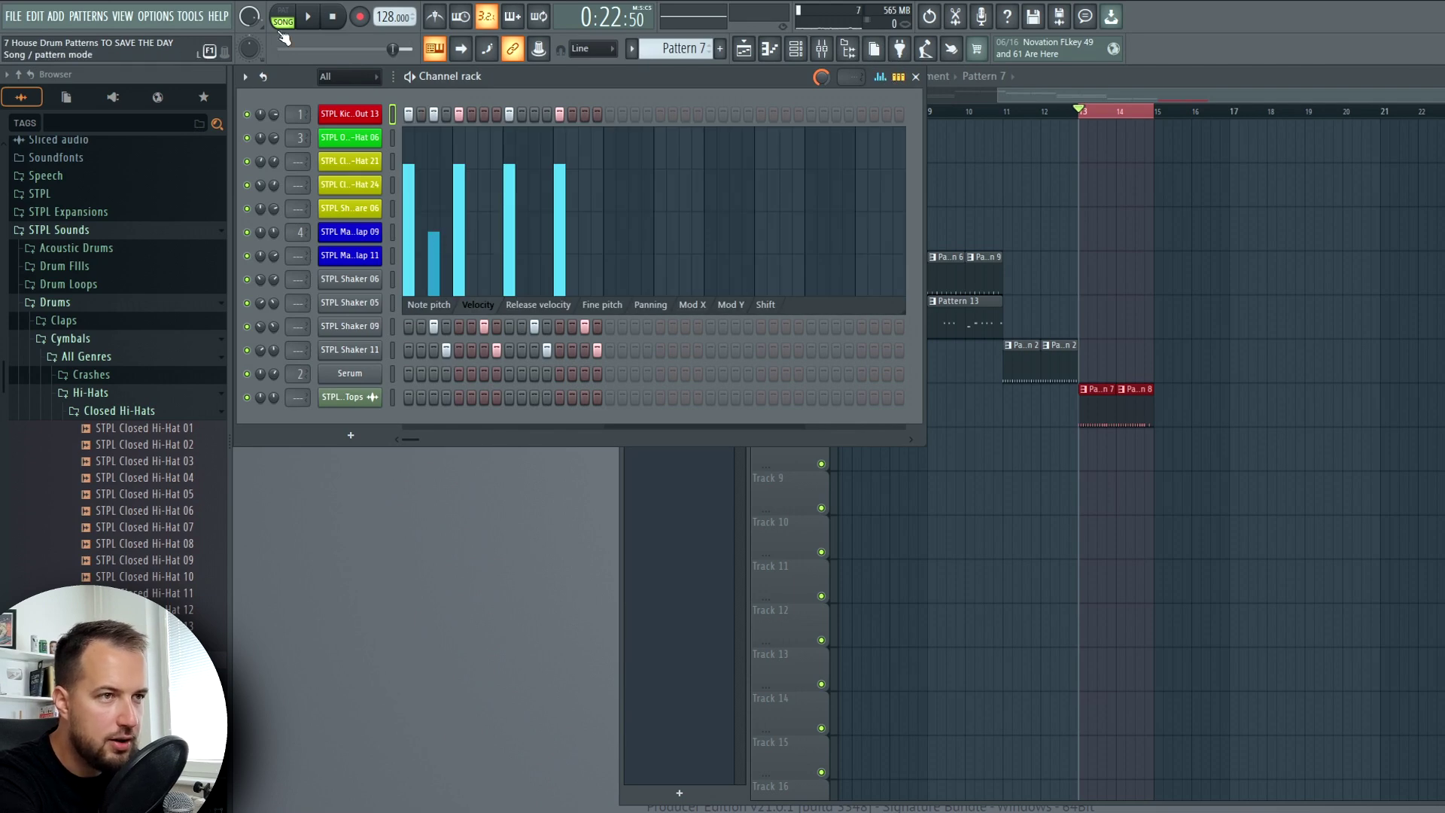
{"action": "key", "text": "KP_Add"}
{"action": "key", "text": "F5"}
Play the Pattern 7 and Pattern 8 clips from bar 13 in song mode, then stop playback.
{"action": "left_click", "coordinate": [1091, 404]}
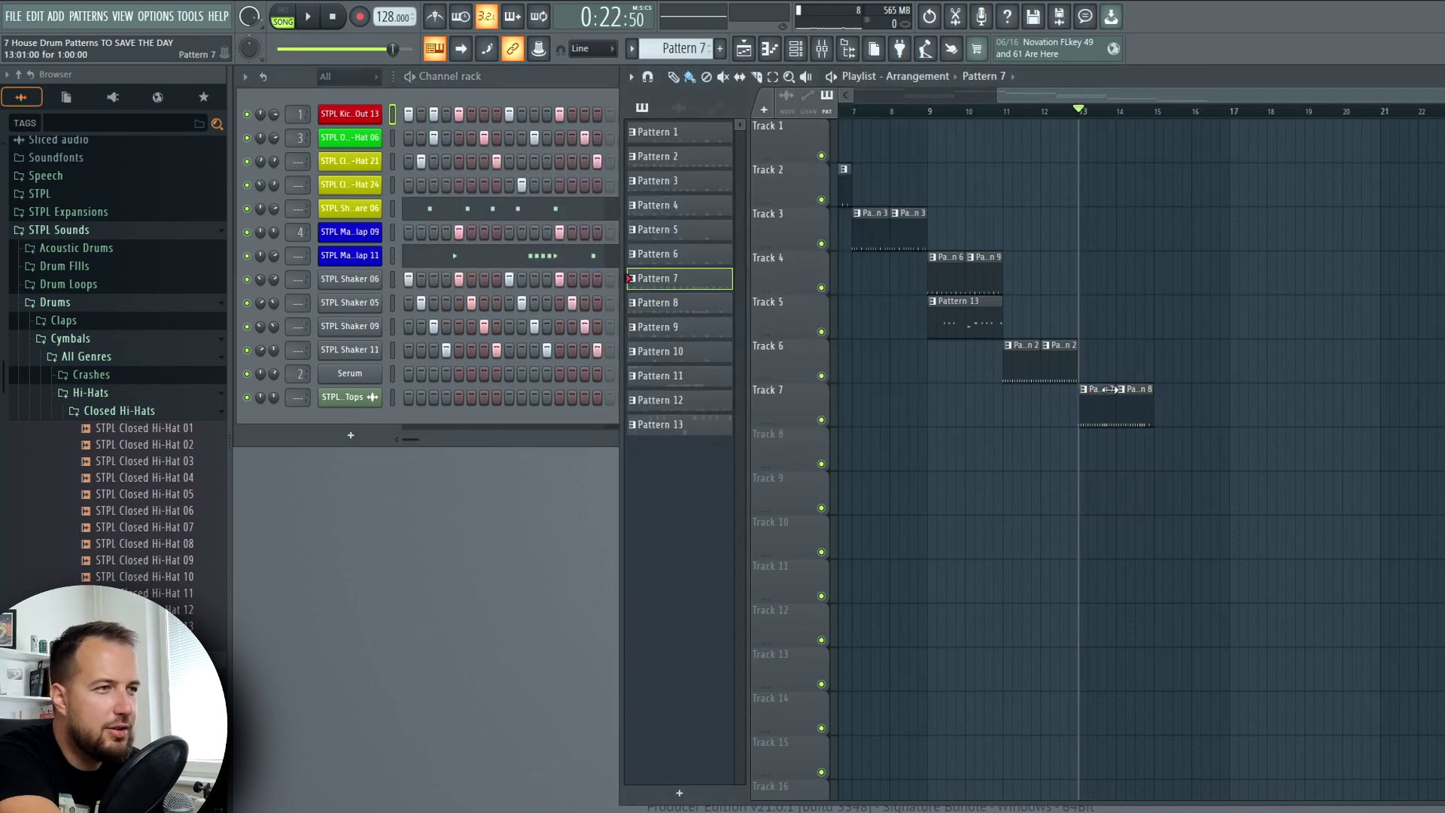
{"action": "key", "text": "space"}
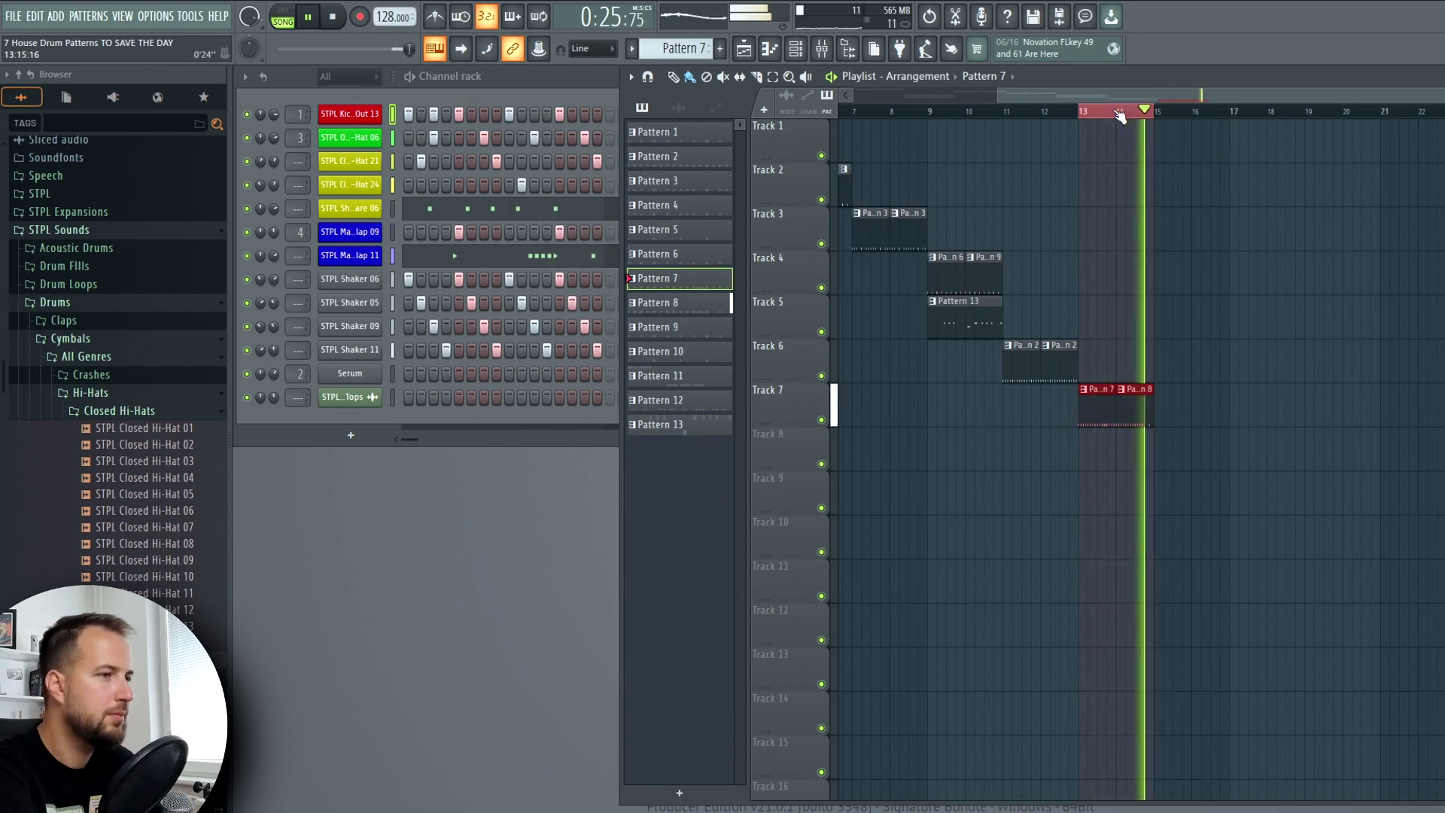
{"action": "key", "text": "space"}
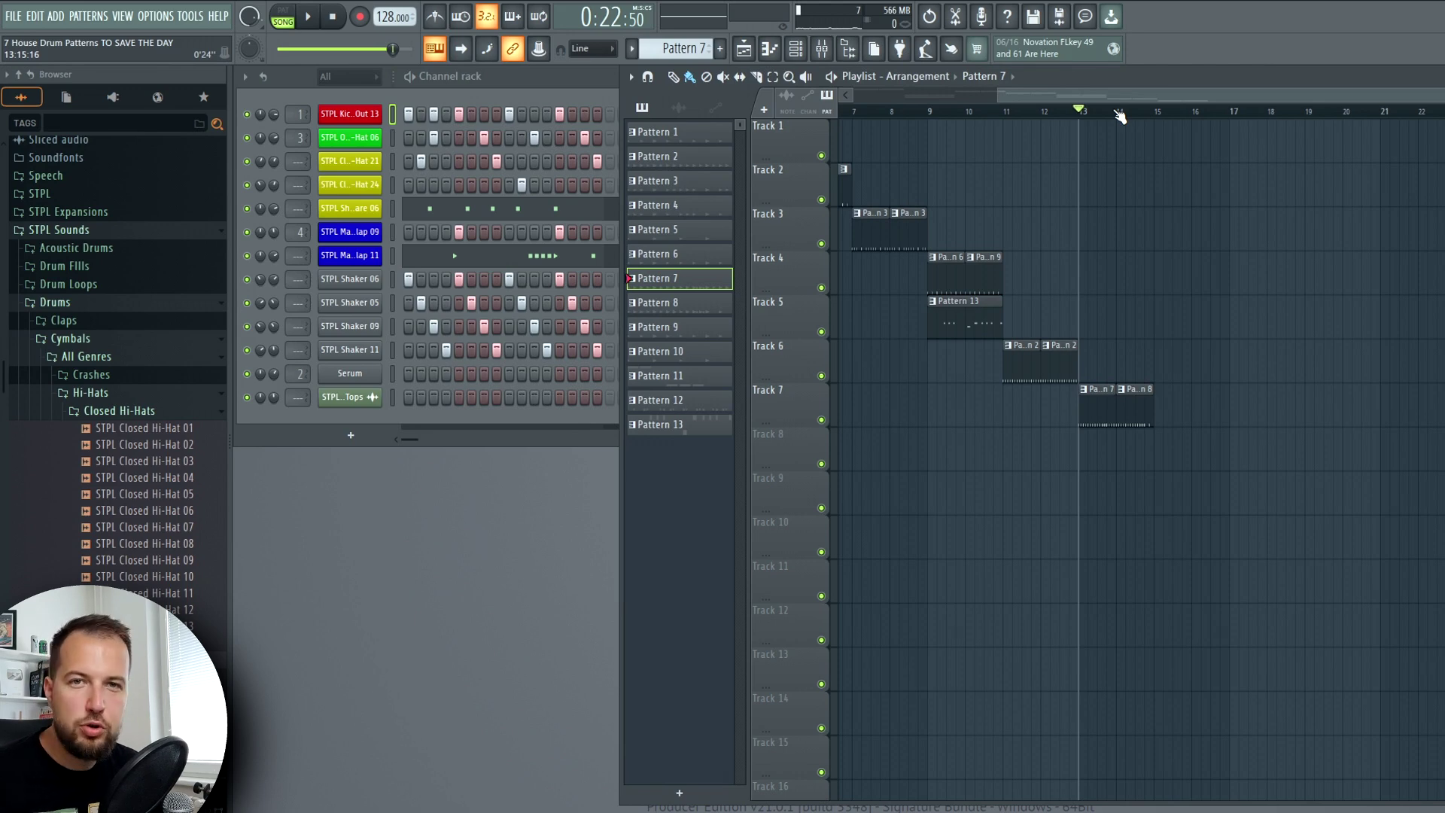
Open the piano roll of the Main Clap 11 channel in Pattern 7 and play it in pattern mode.
{"action": "left_click", "coordinate": [531, 258]}
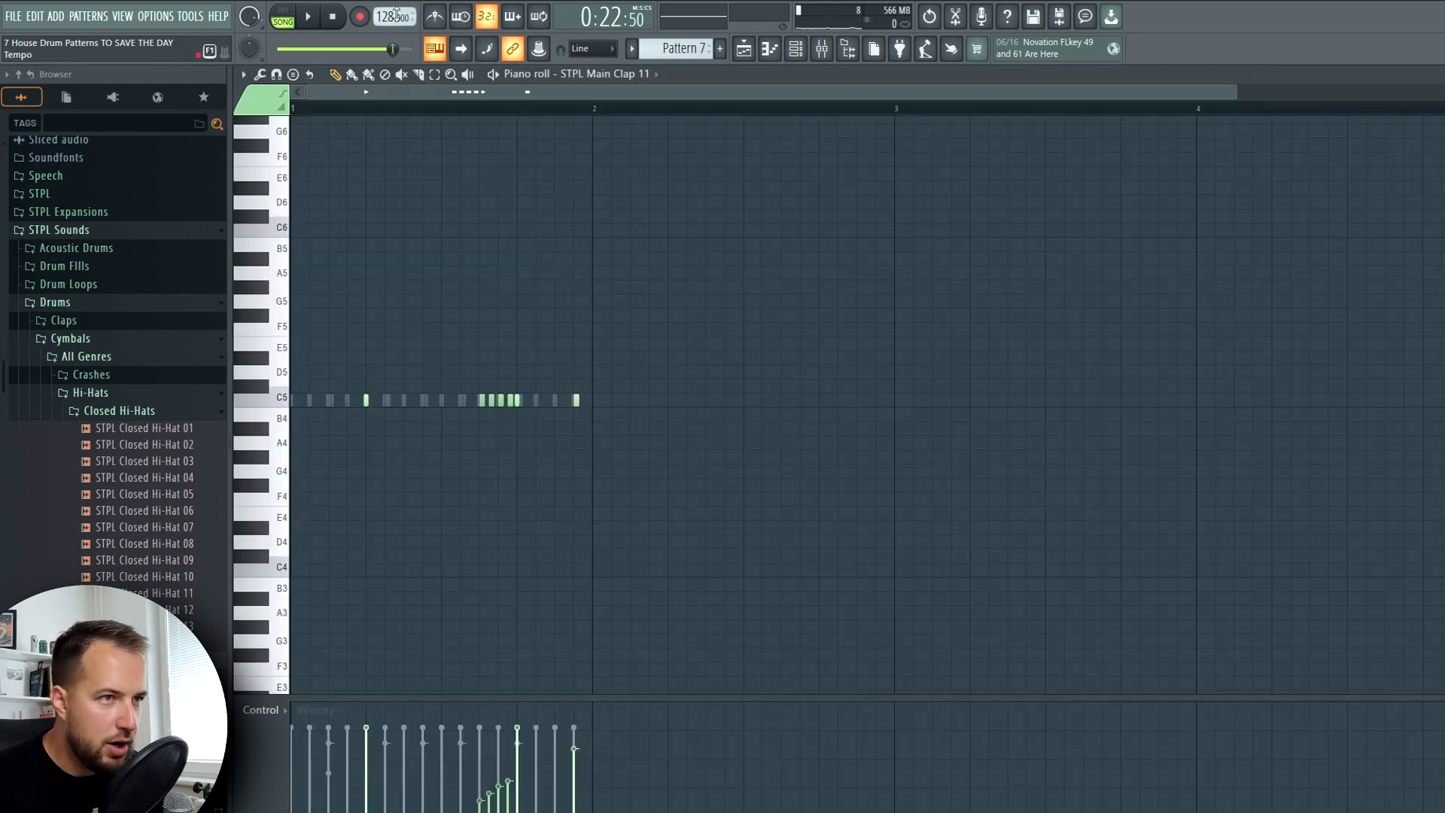
{"action": "key", "text": "l"}
{"action": "key", "text": "space"}
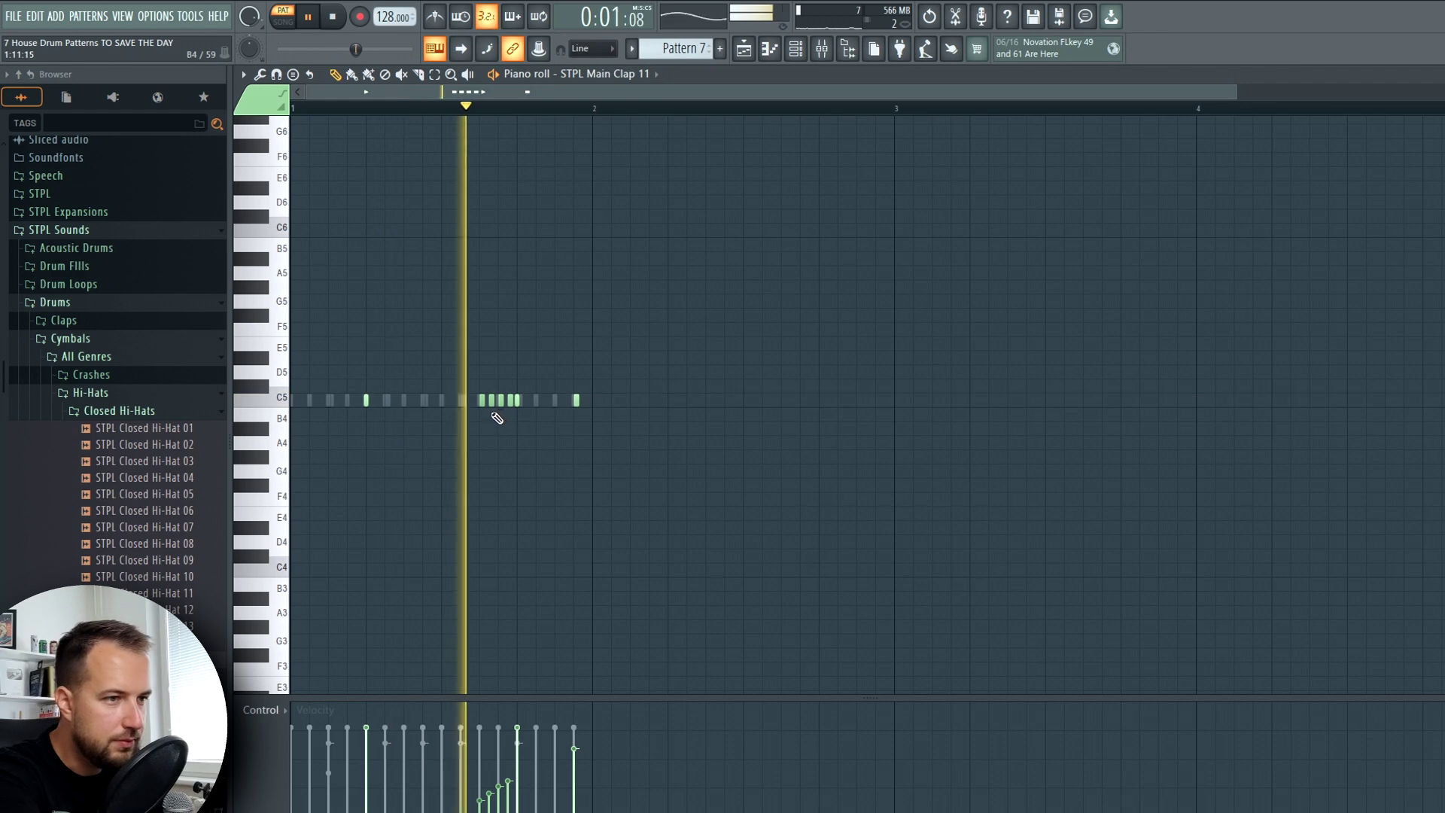
{"action": "key", "text": "space"}
Audition the Main Clap 11 roll with rising velocities, starting playback from the middle of bar 1.
{"action": "left_click", "coordinate": [444, 107]}
{"action": "key", "text": "space"}
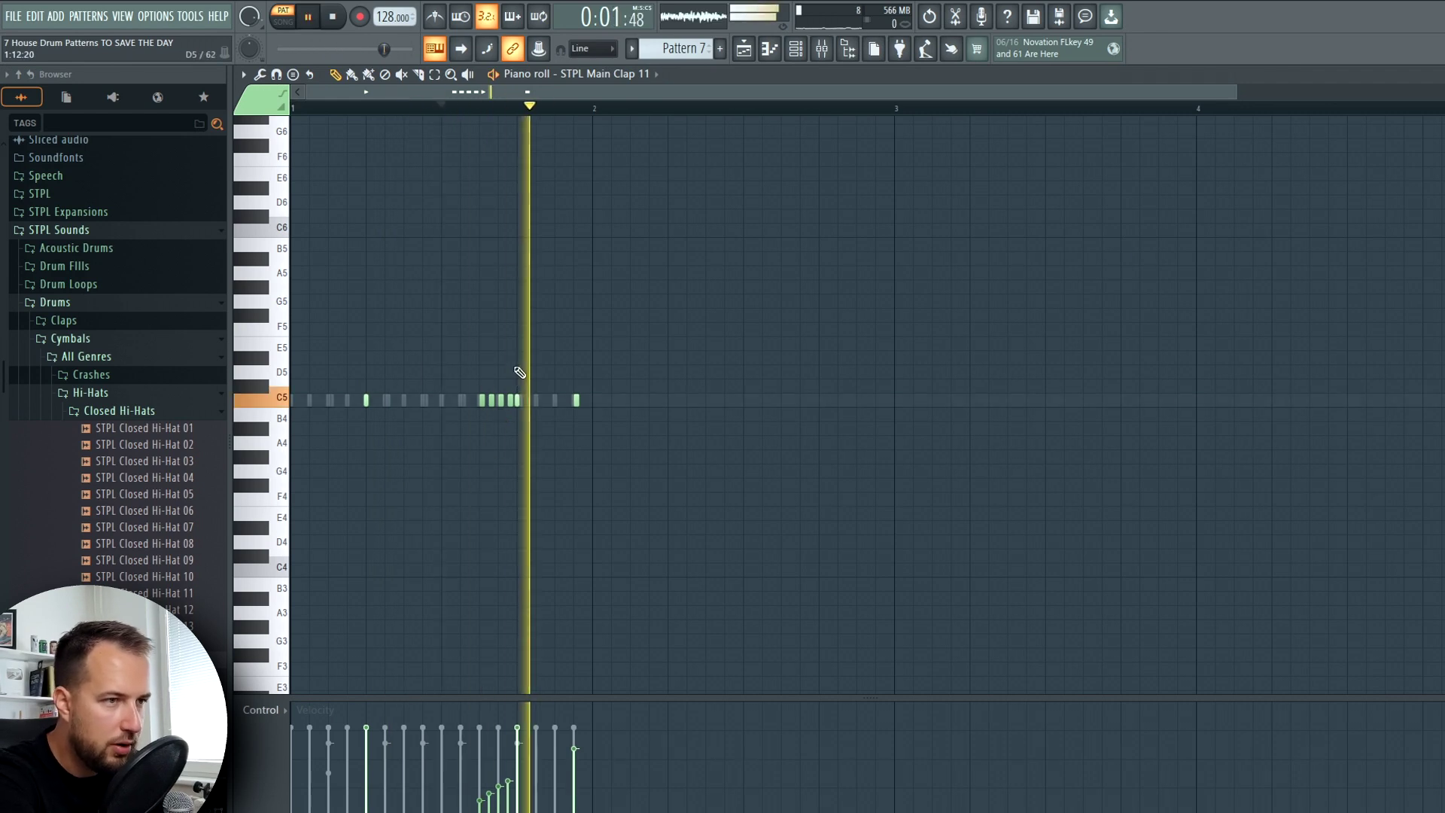
{"action": "key", "text": "space"}
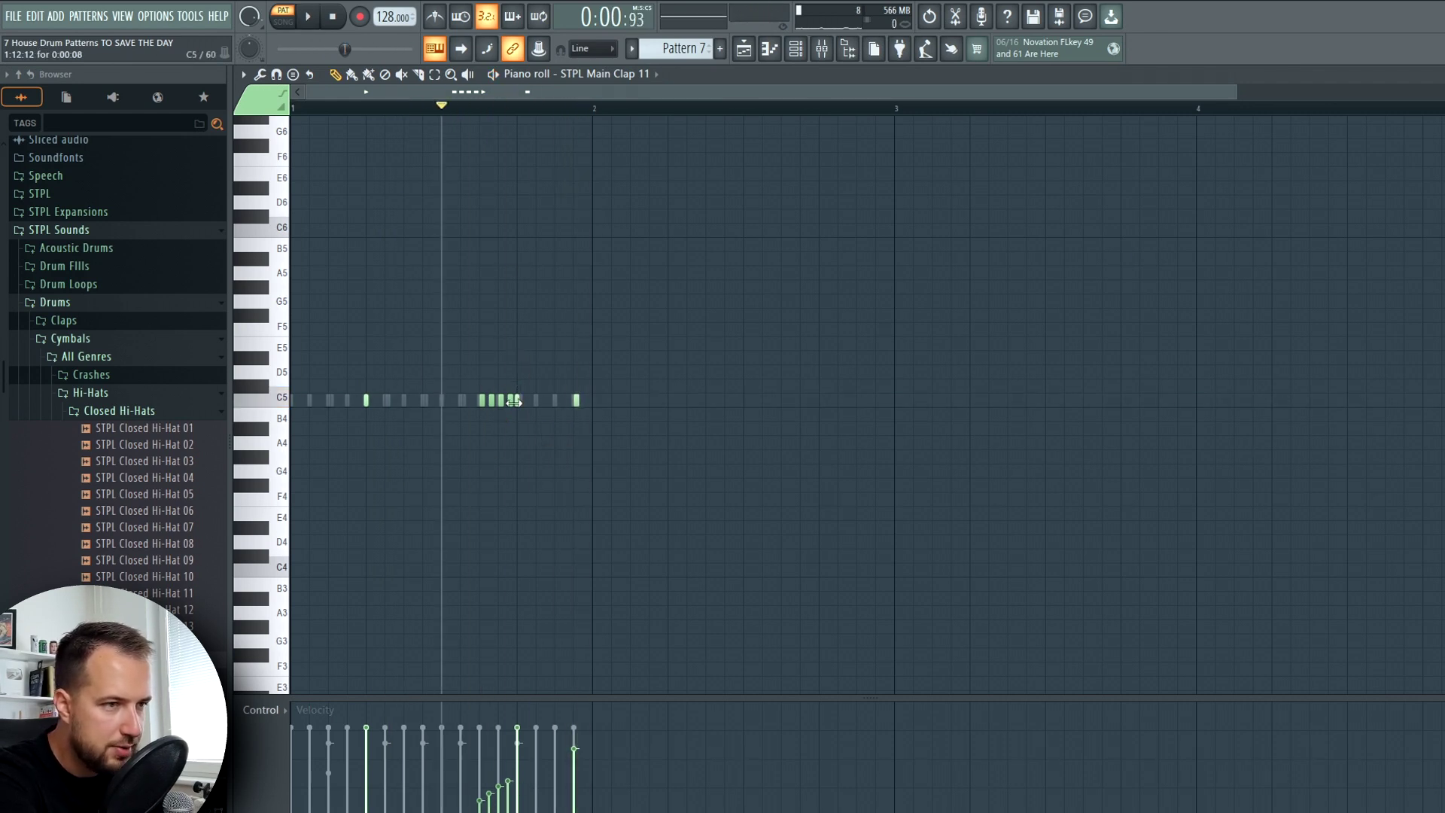
{"action": "key", "text": "space"}
{"action": "key", "text": "space"}
{"action": "key", "text": "F6"}
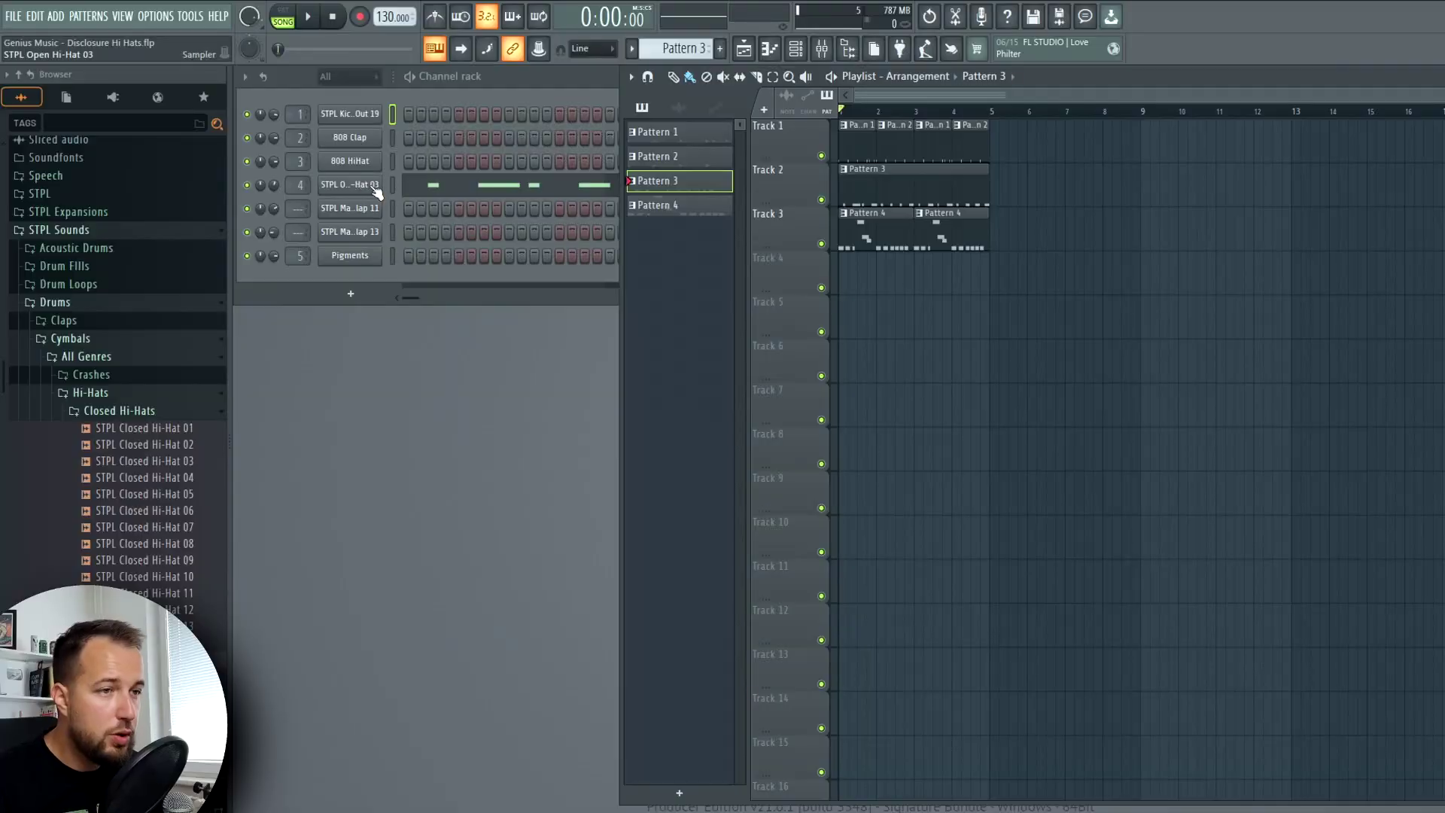
Open the STPL Open Hi-Hat 03 sampler settings in the Disclosure Hi Hats project and audition its sample.
{"action": "left_click", "coordinate": [379, 189]}
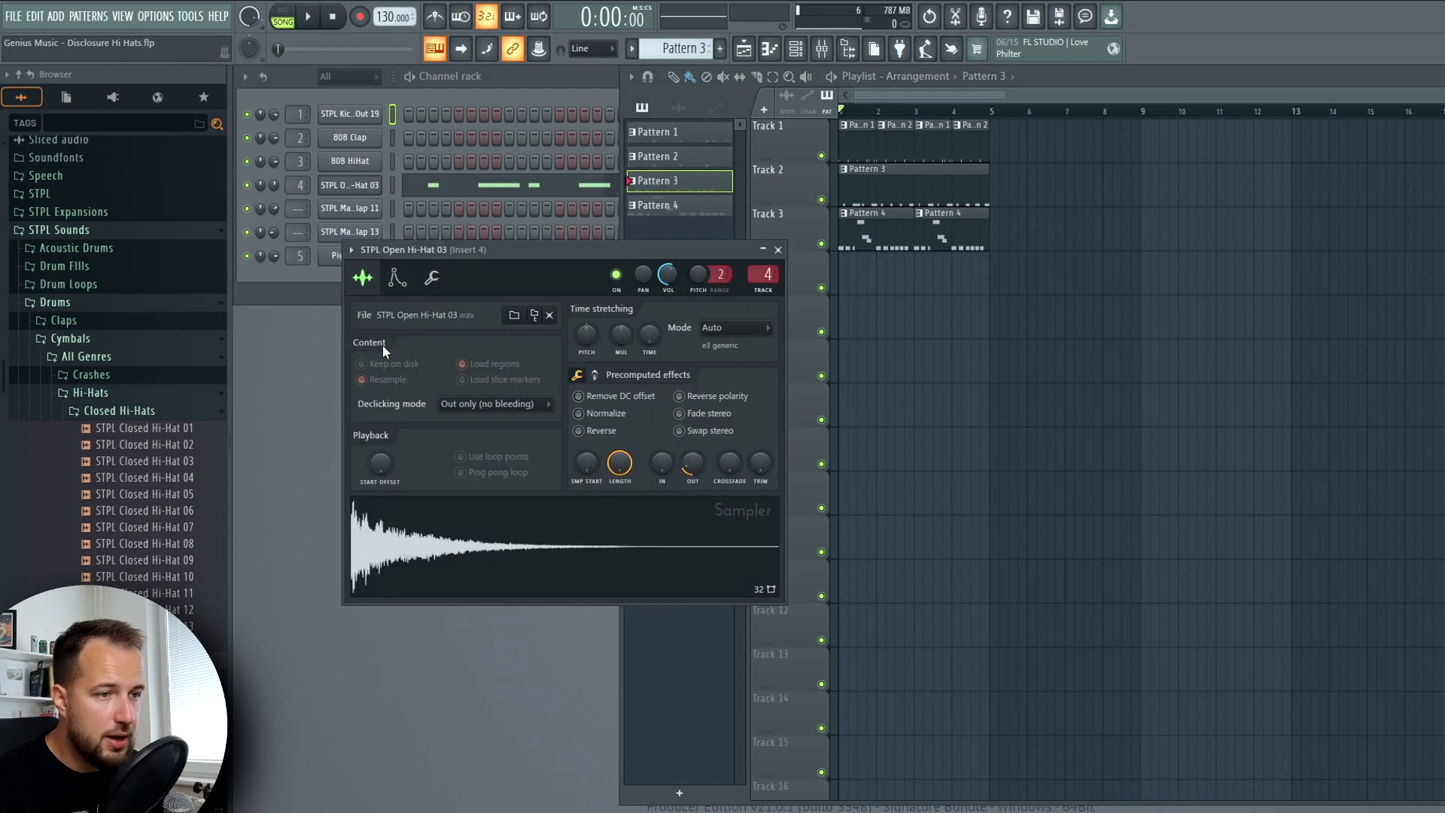
{"action": "left_click", "coordinate": [467, 559]}
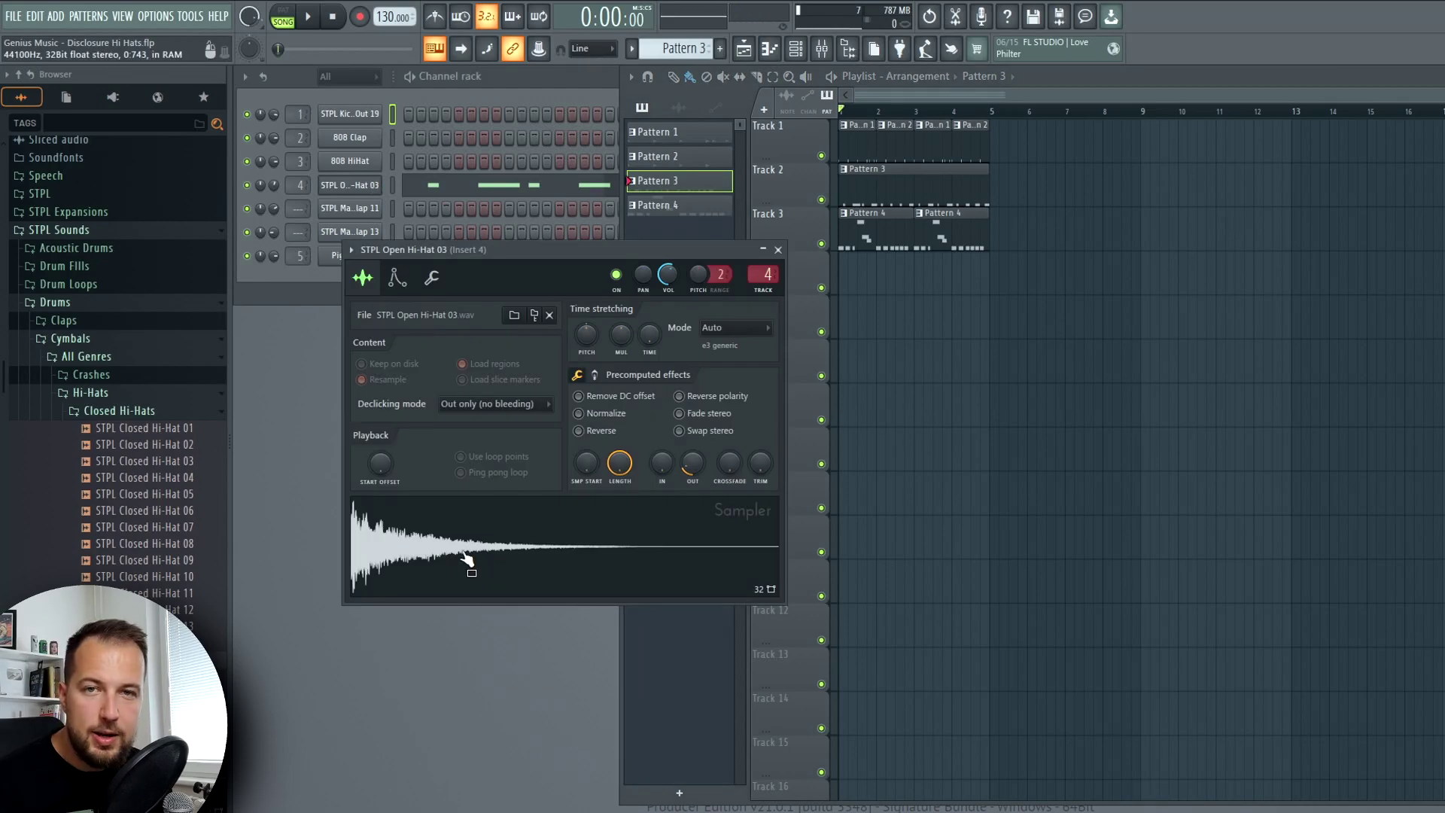
{"action": "left_click", "coordinate": [442, 549]}
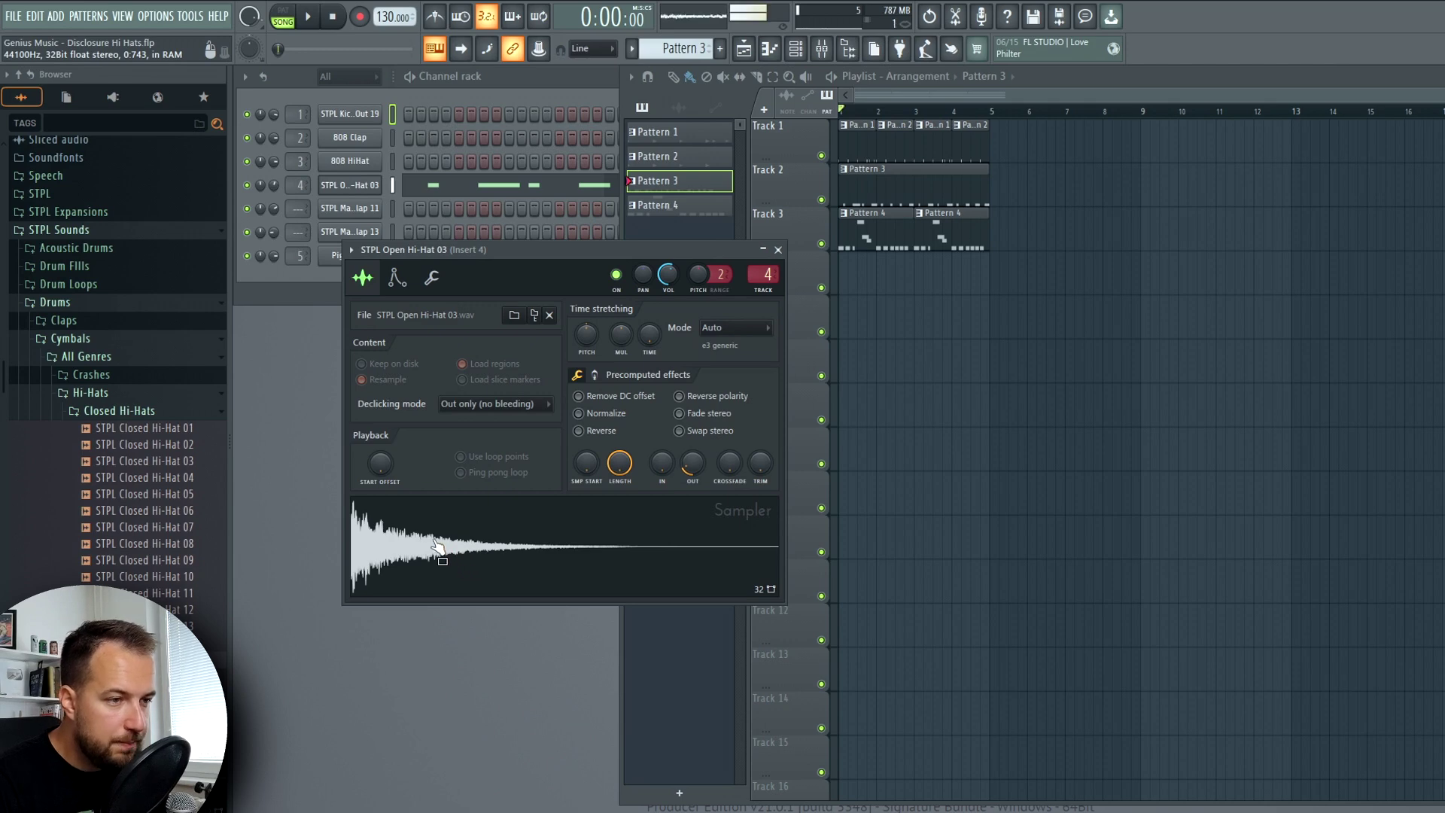
Examine the volume envelope of STPL Open Hi-Hat 03 while auditioning C5, then close the channel settings.
{"action": "left_click", "coordinate": [397, 279]}
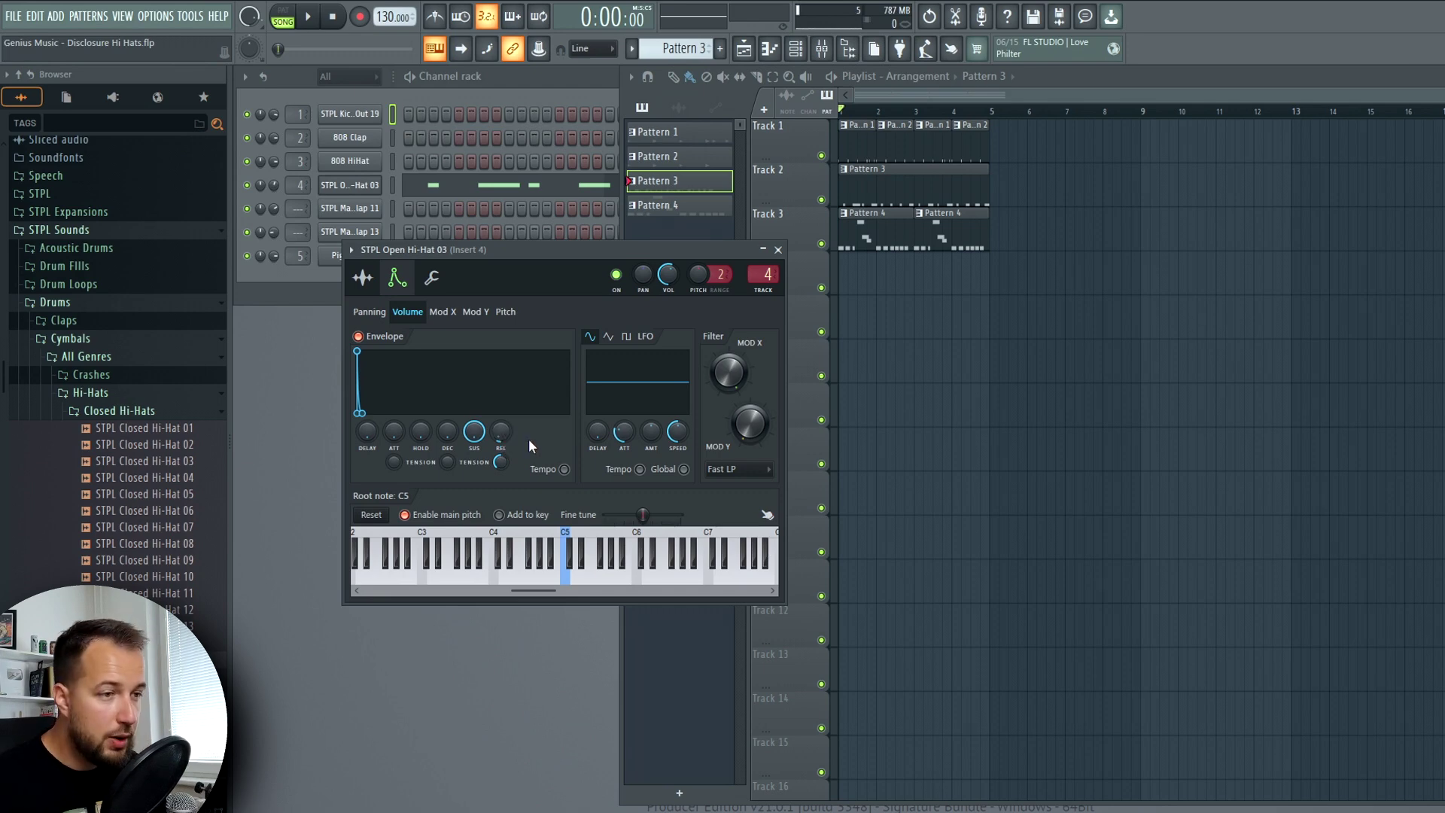
{"action": "left_click", "coordinate": [572, 583]}
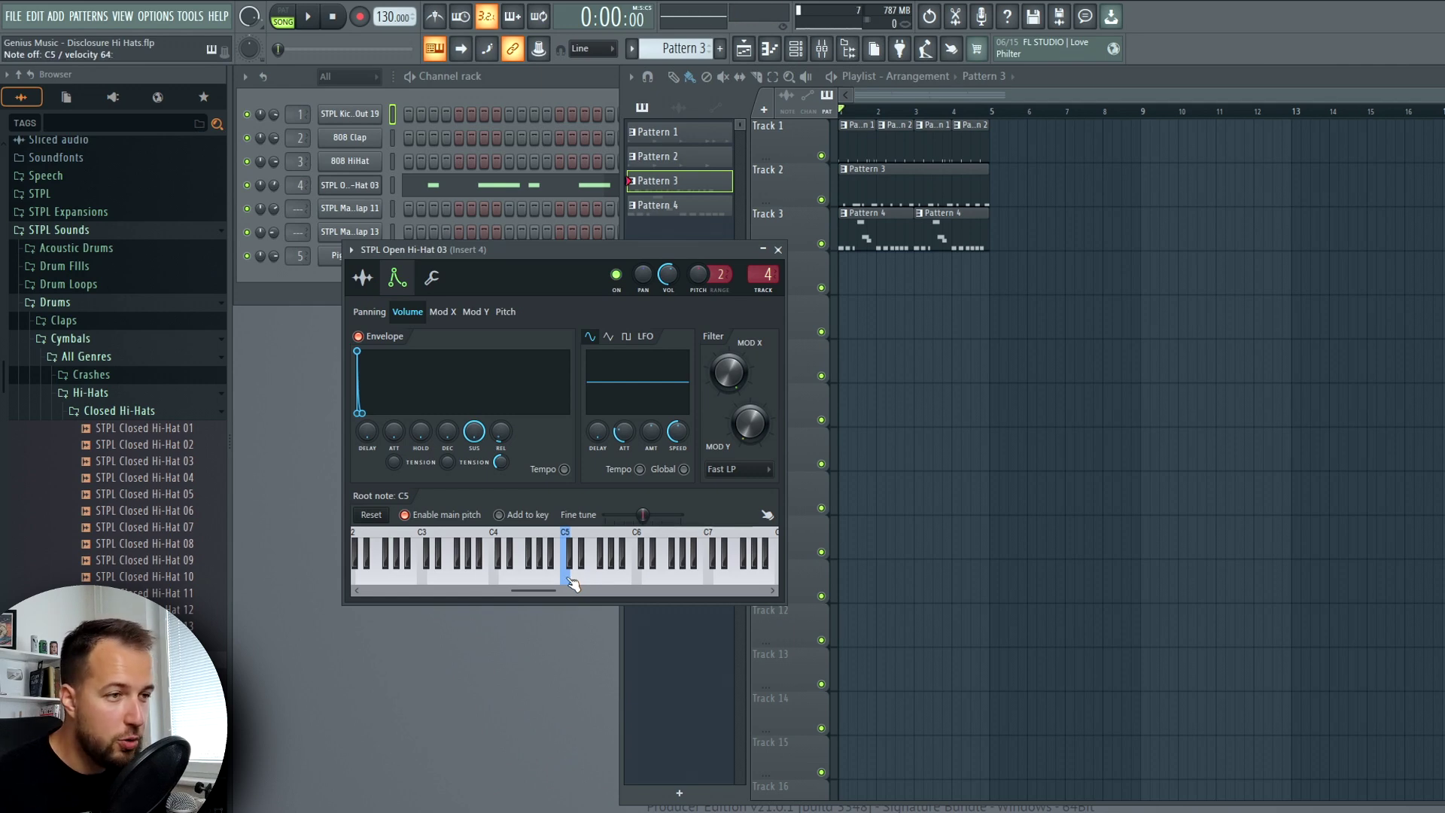
{"action": "left_click", "coordinate": [572, 583]}
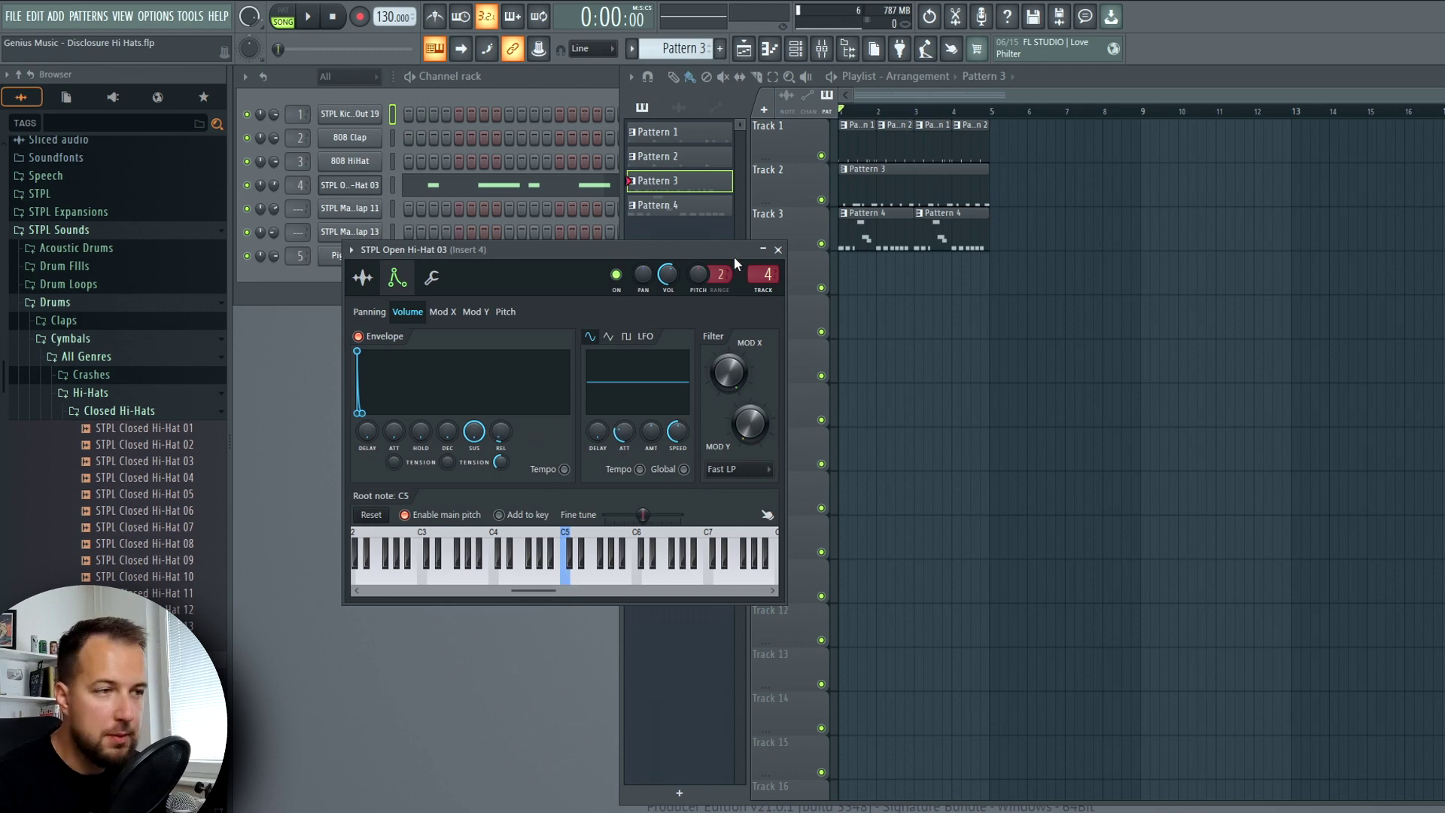
{"action": "key", "text": "Escape"}
Open the open hi-hat's piano roll in Pattern 3 and play its varied note lengths in pattern mode.
{"action": "left_click", "coordinate": [484, 193]}
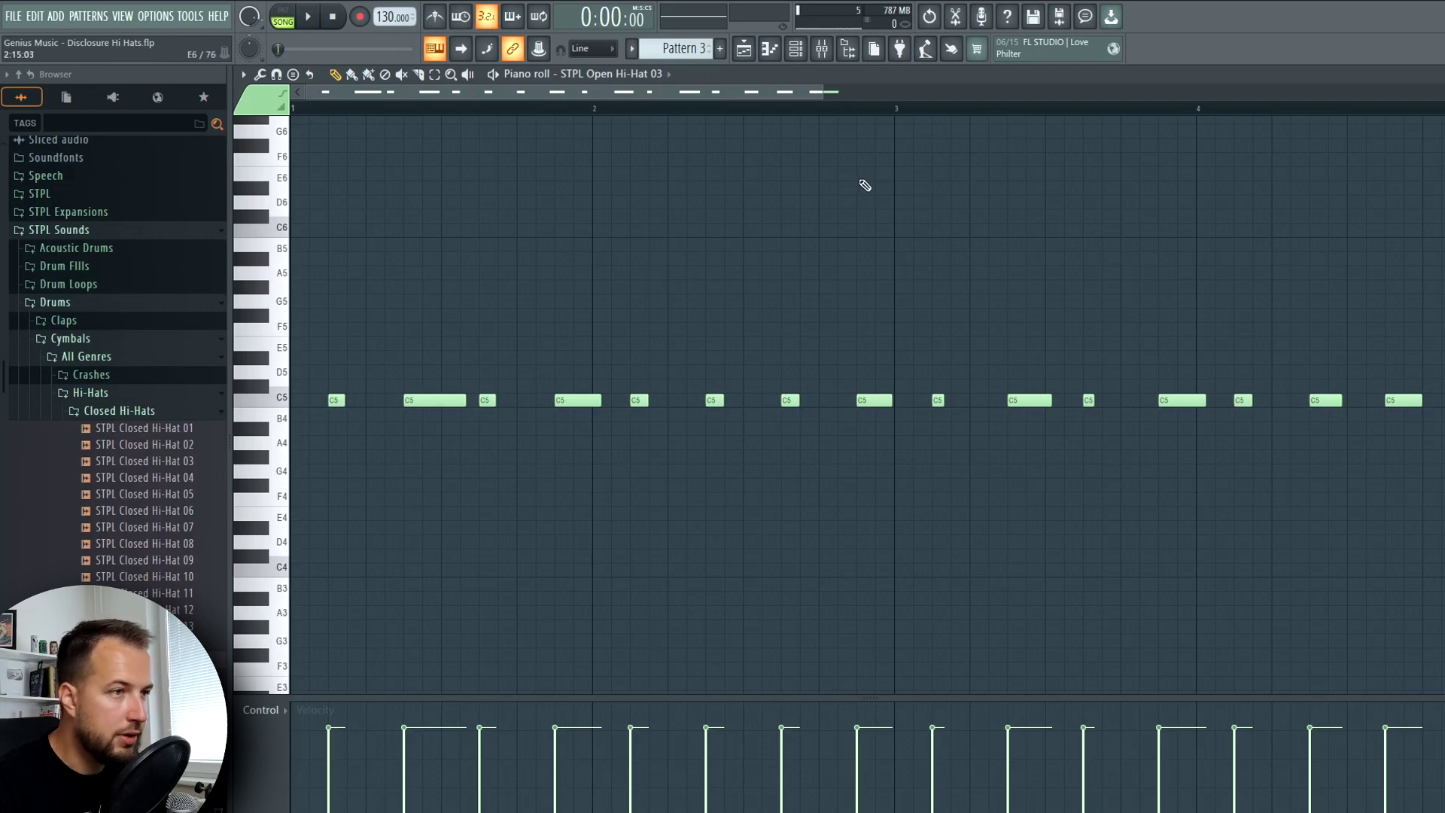
{"action": "scroll", "coordinate": [844, 119], "scroll_direction": "down", "scroll_amount": 1}
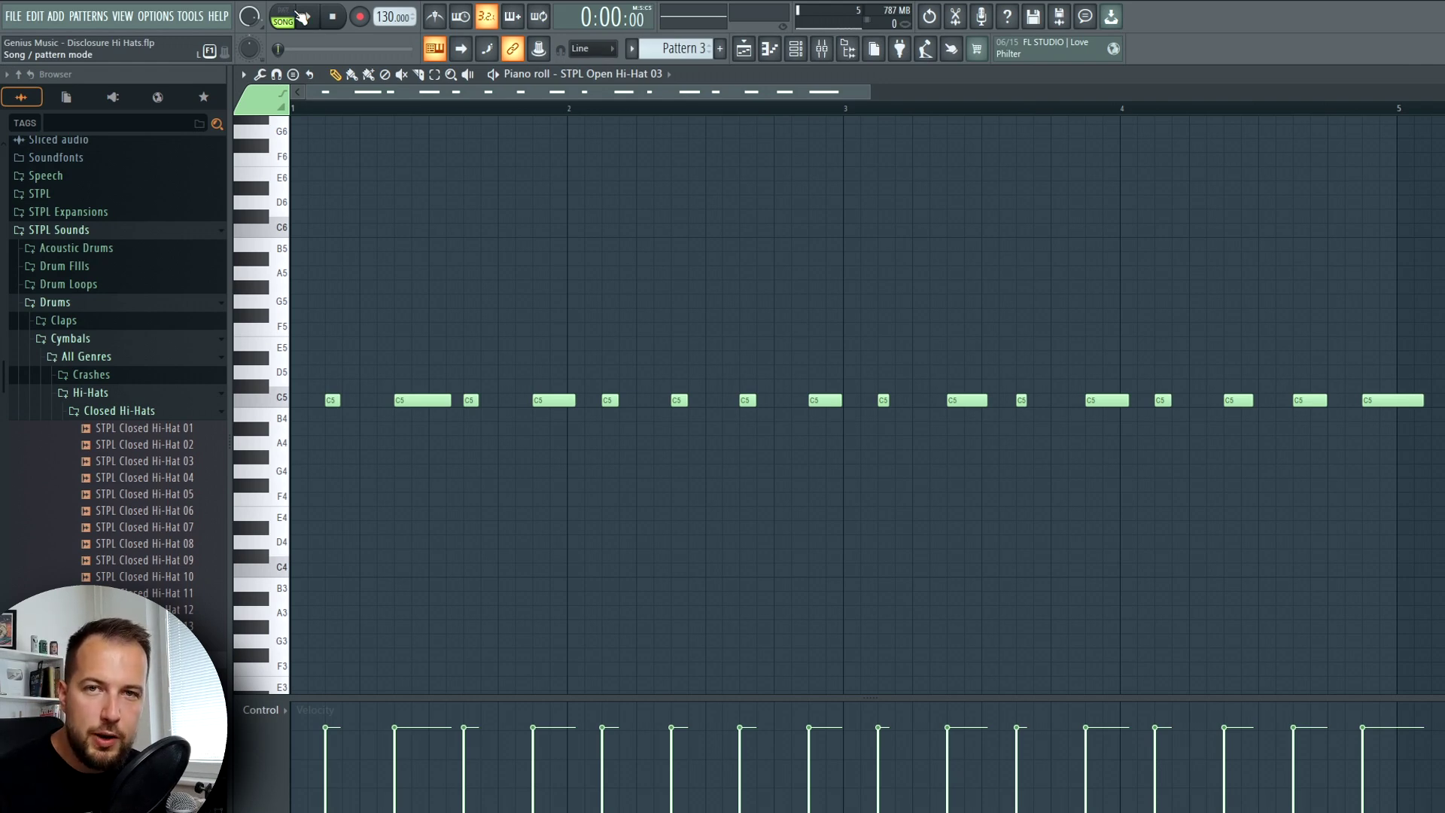
{"action": "left_click", "coordinate": [301, 17]}
{"action": "left_click", "coordinate": [311, 16]}
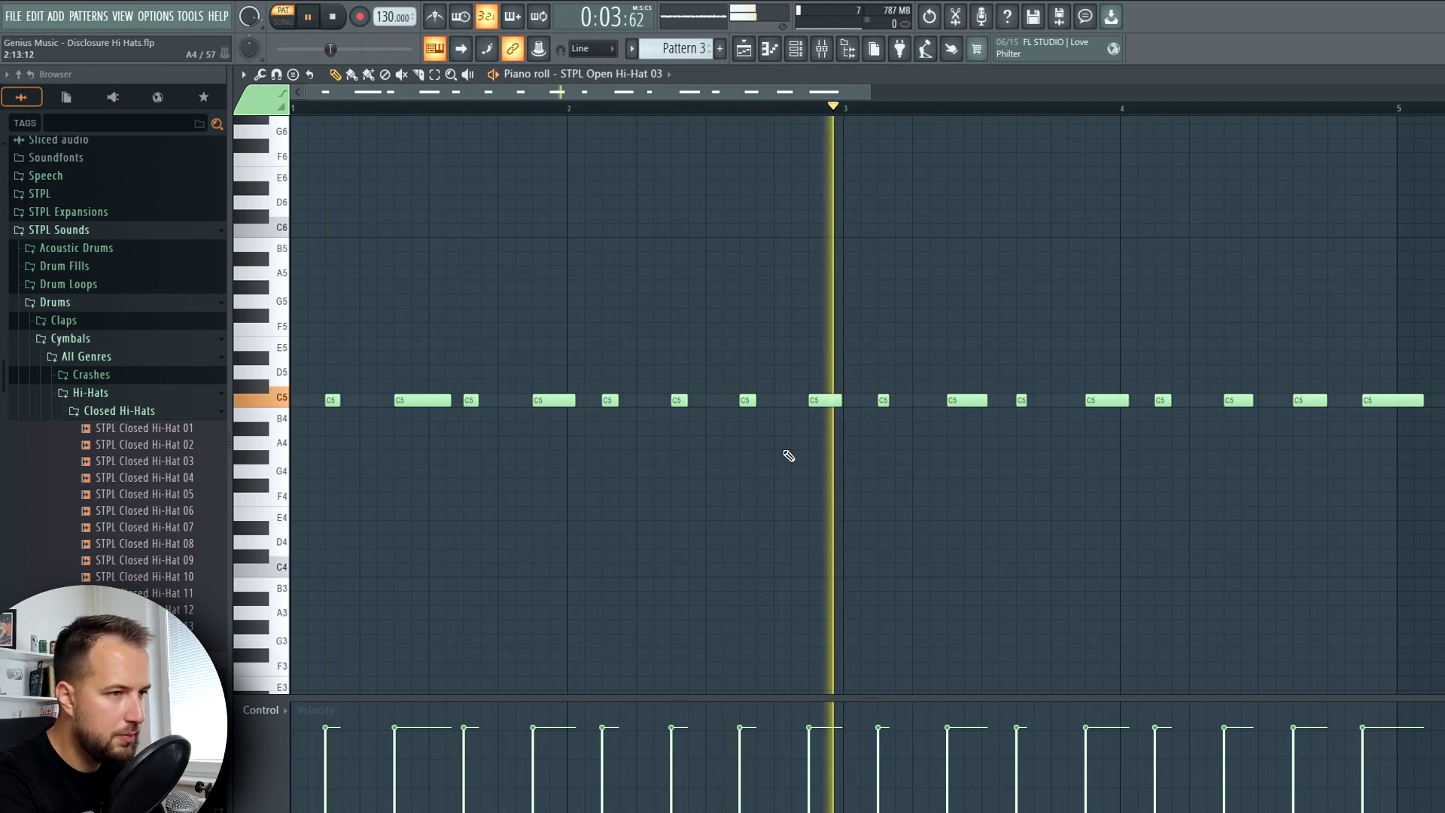
{"action": "key", "text": "space"}
Add a short C5 open hi-hat note on beat 2 of bar 2, then audition the pattern from late in bar 3.
{"action": "left_click", "coordinate": [659, 402]}
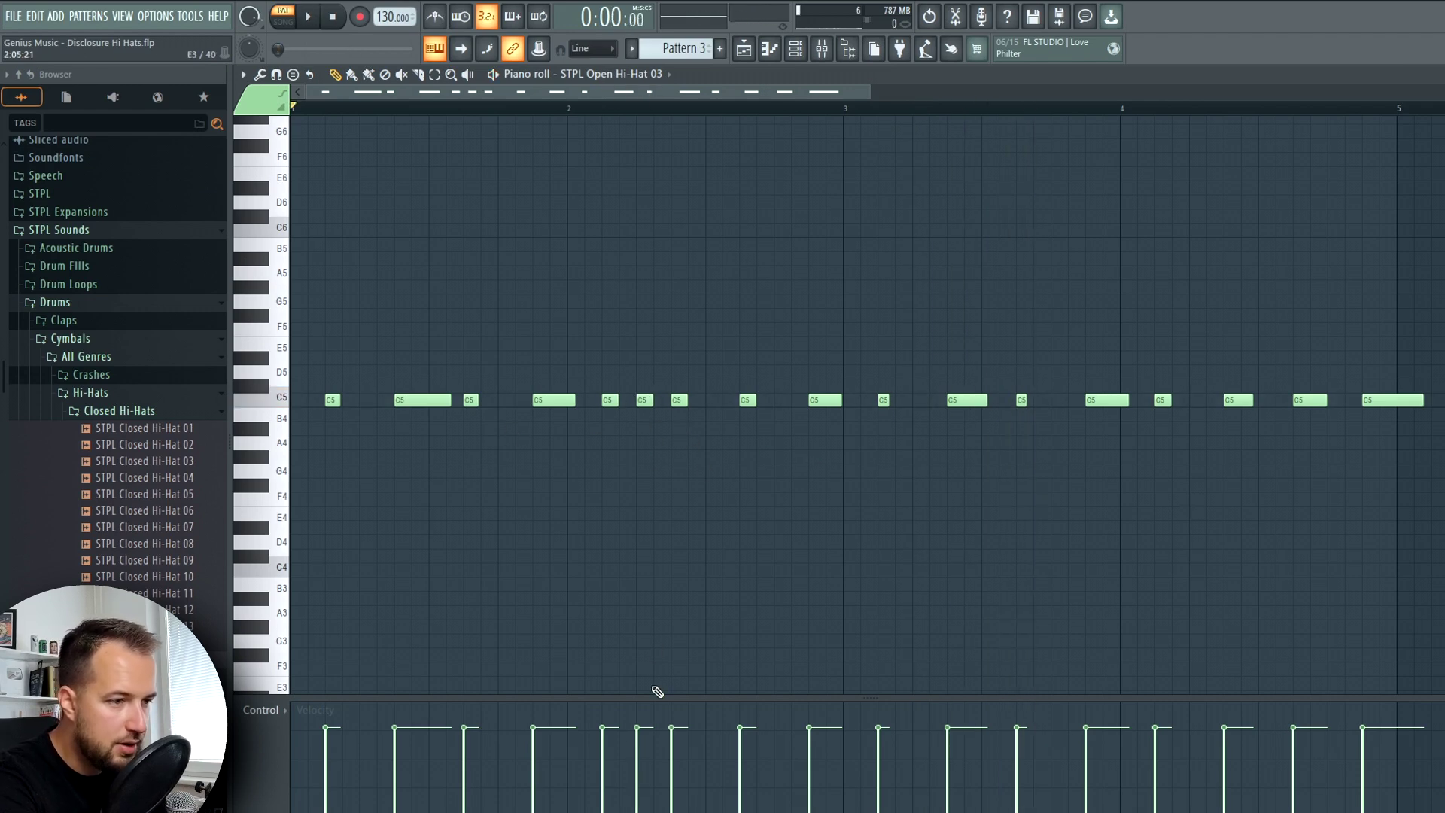
{"action": "left_click", "coordinate": [566, 110]}
{"action": "left_click", "coordinate": [1087, 110]}
{"action": "key", "text": "space"}
{"action": "key", "text": "space"}
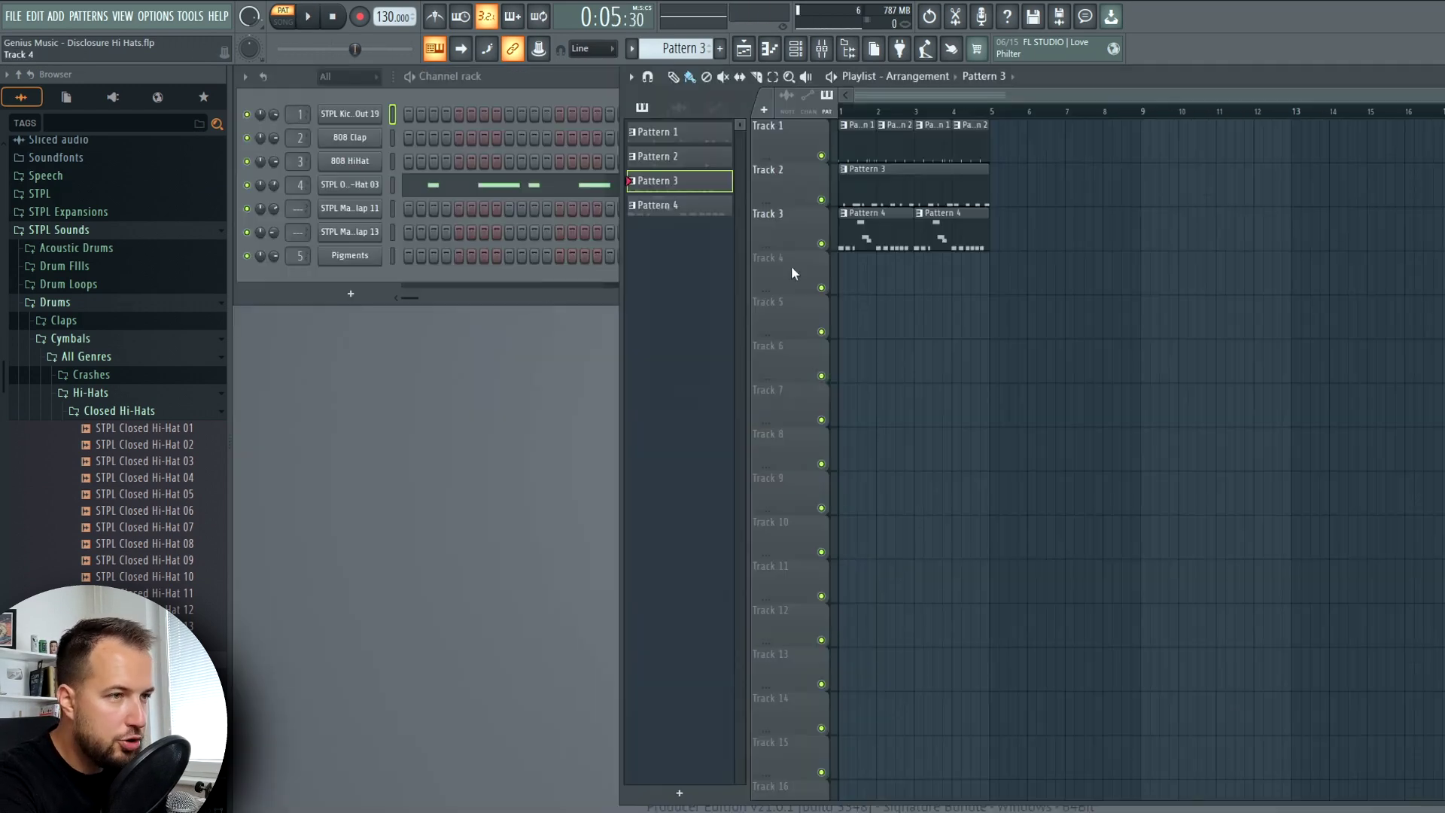
Play the whole Disclosure Hi Hats arrangement from the start in song mode.
{"action": "left_click", "coordinate": [283, 21]}
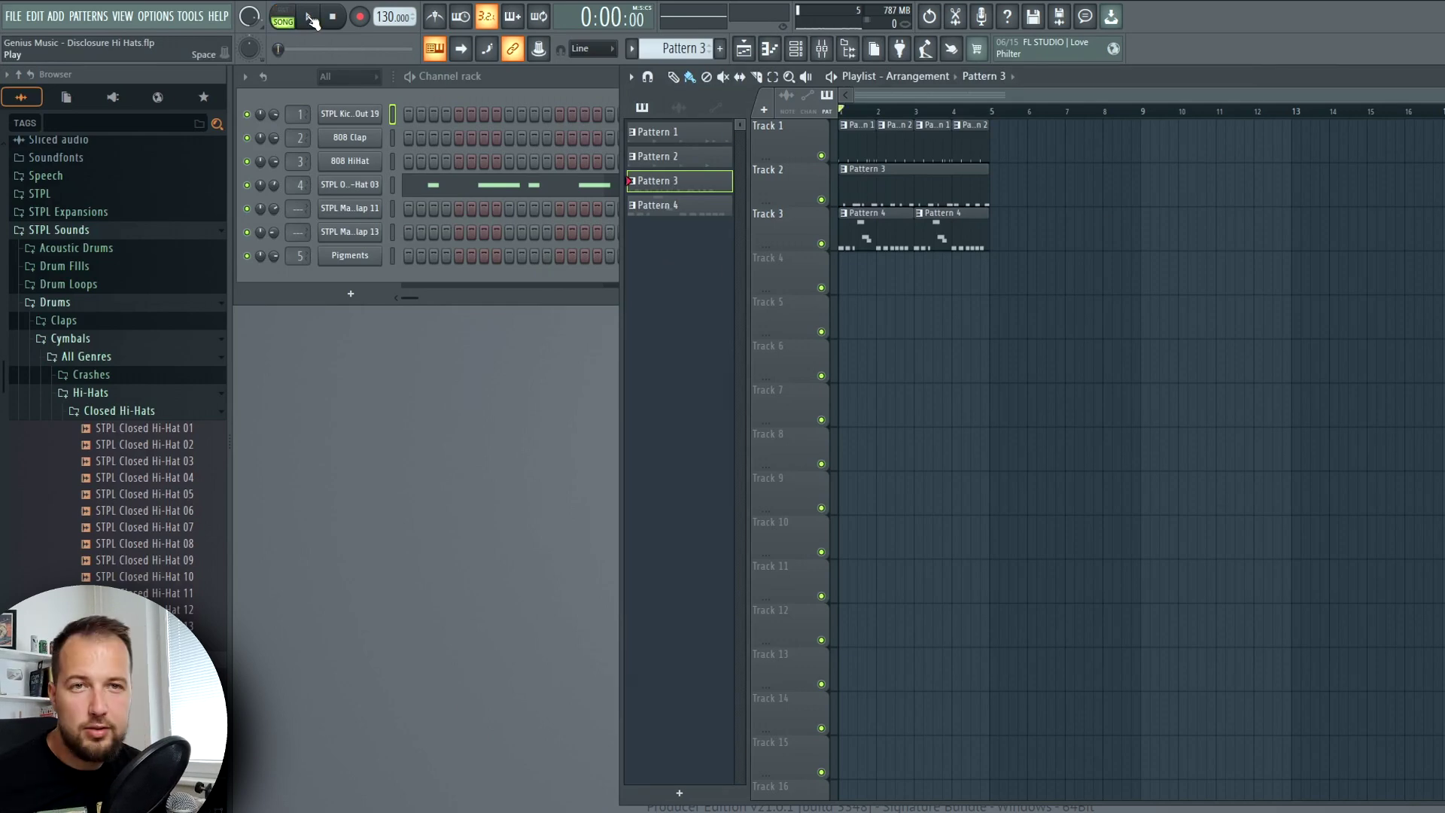
{"action": "left_click", "coordinate": [311, 20]}
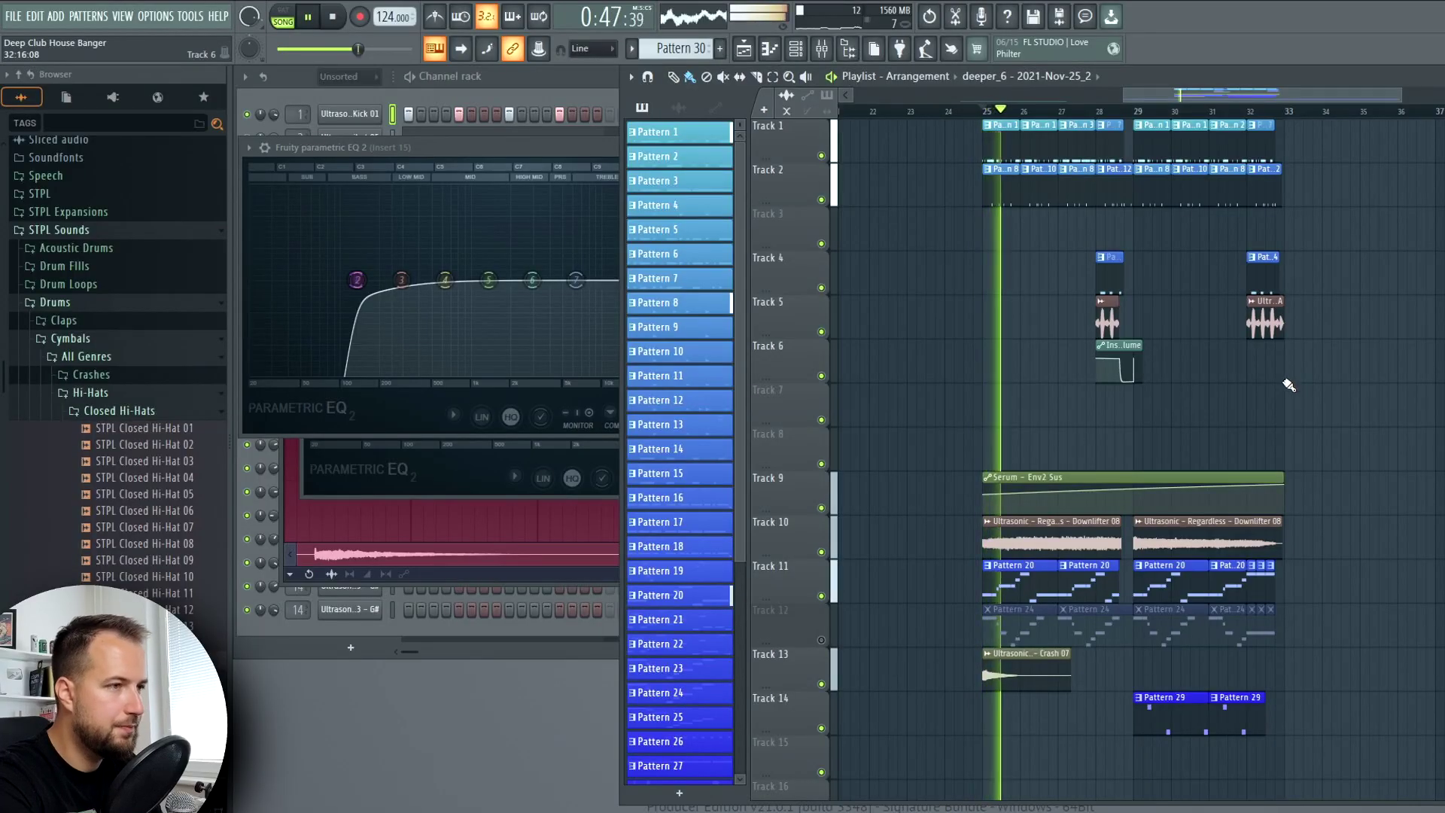
Select Pattern 20 in the Deep Club House Banger project and play its Serum melody from the piano roll in pattern mode.
{"action": "left_click", "coordinate": [1089, 565]}
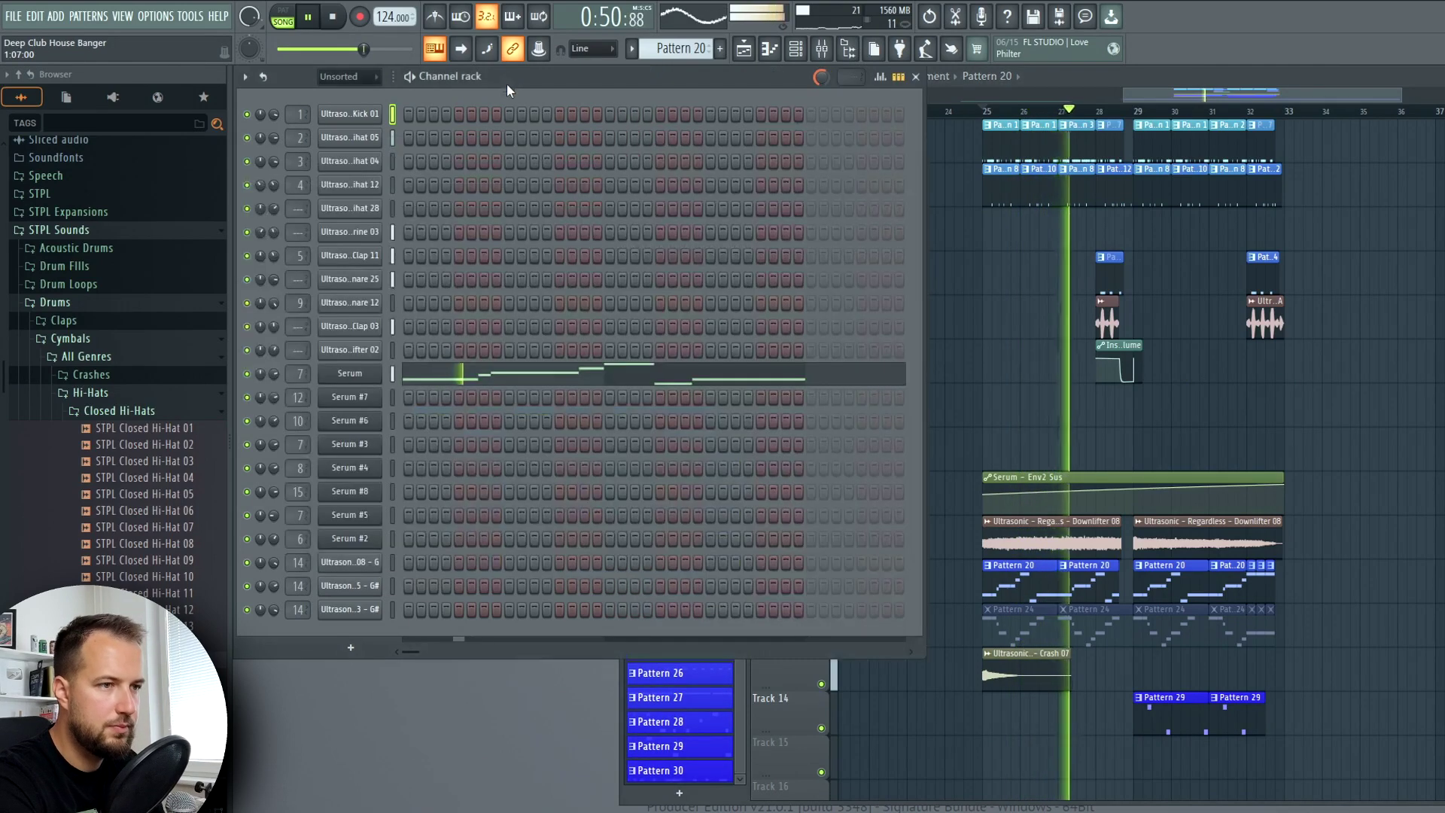
{"action": "left_click", "coordinate": [474, 376]}
{"action": "key", "text": "space"}
{"action": "key", "text": "l"}
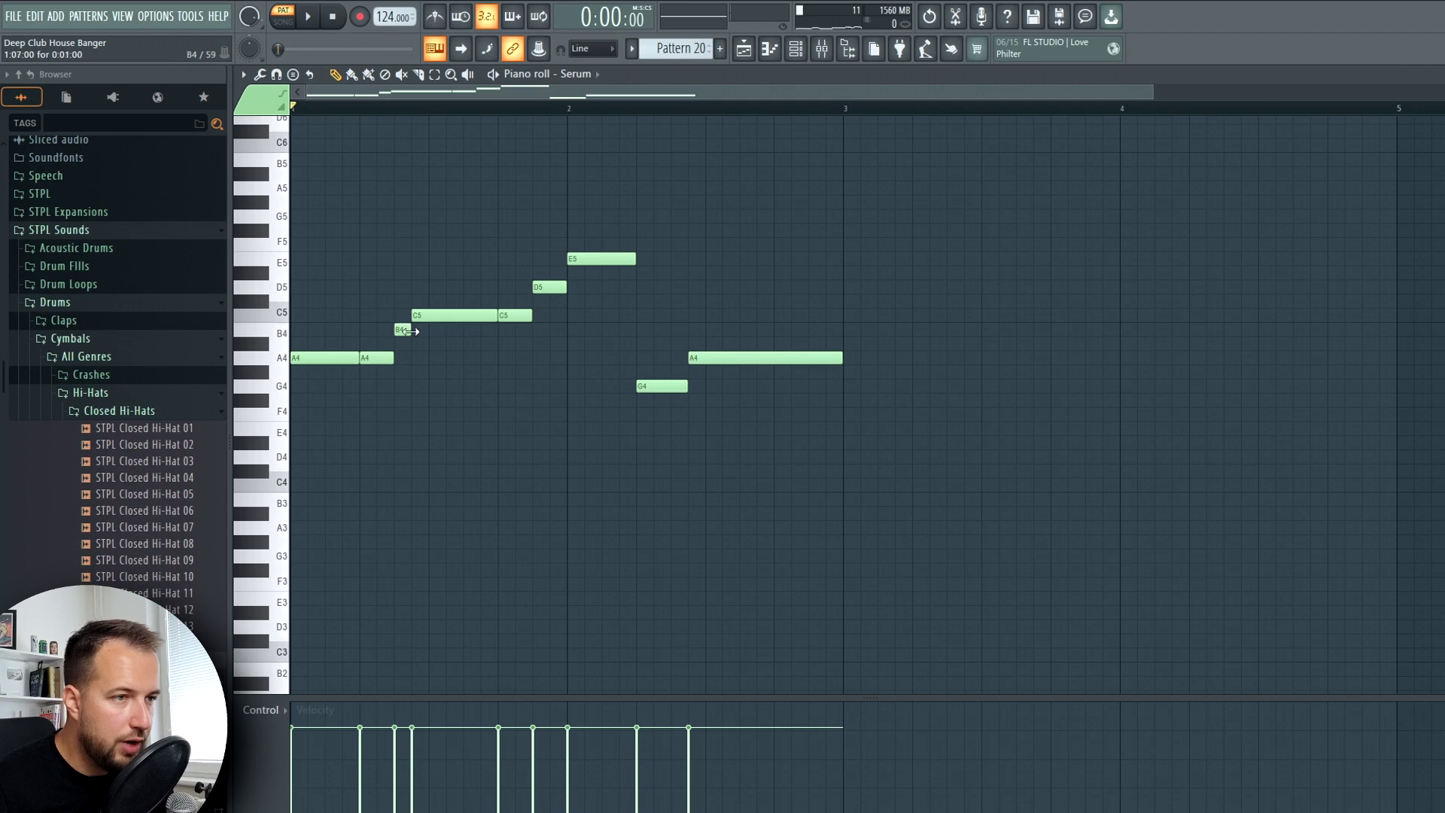
{"action": "key", "text": "space"}
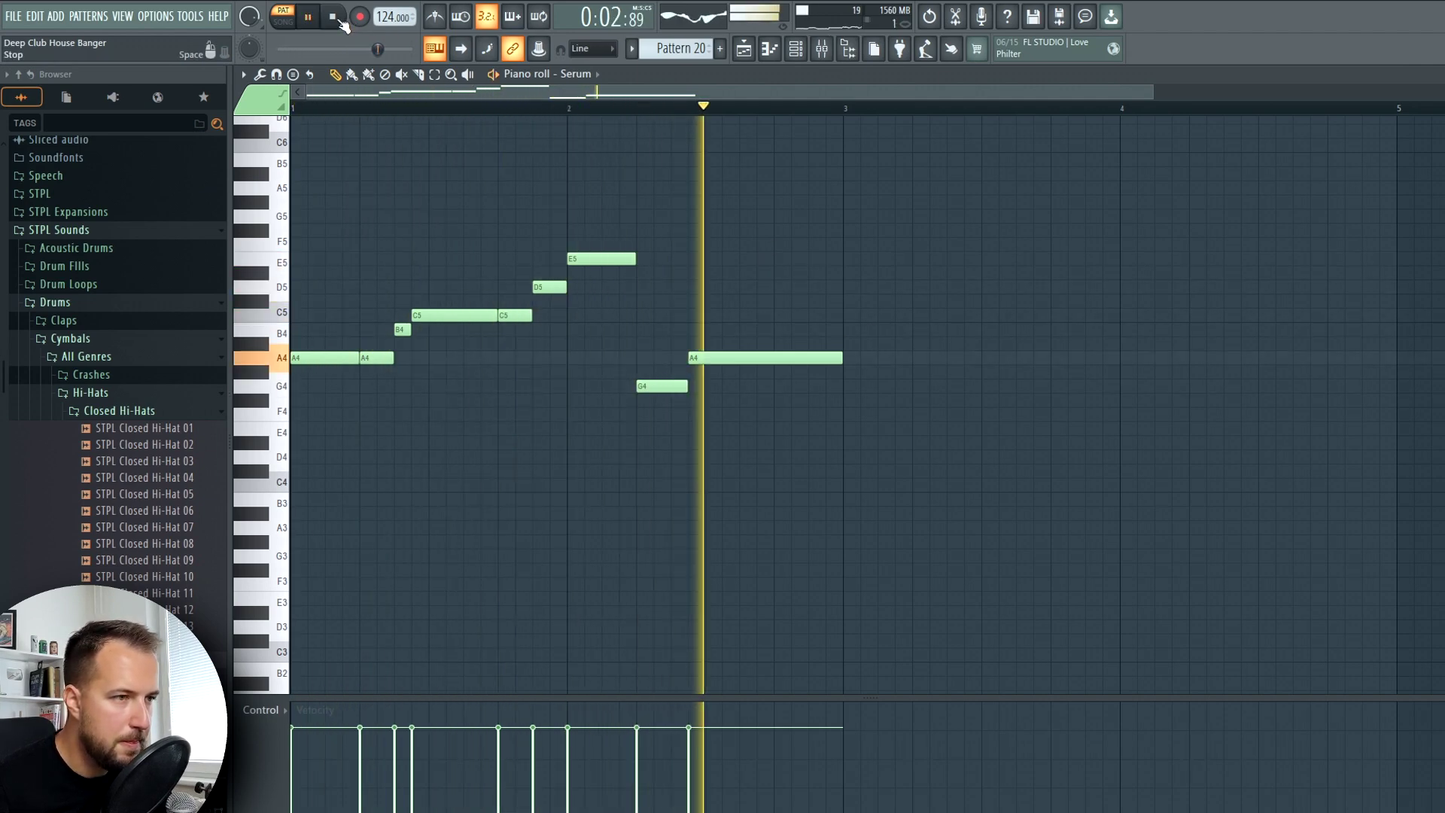
{"action": "left_click", "coordinate": [333, 18]}
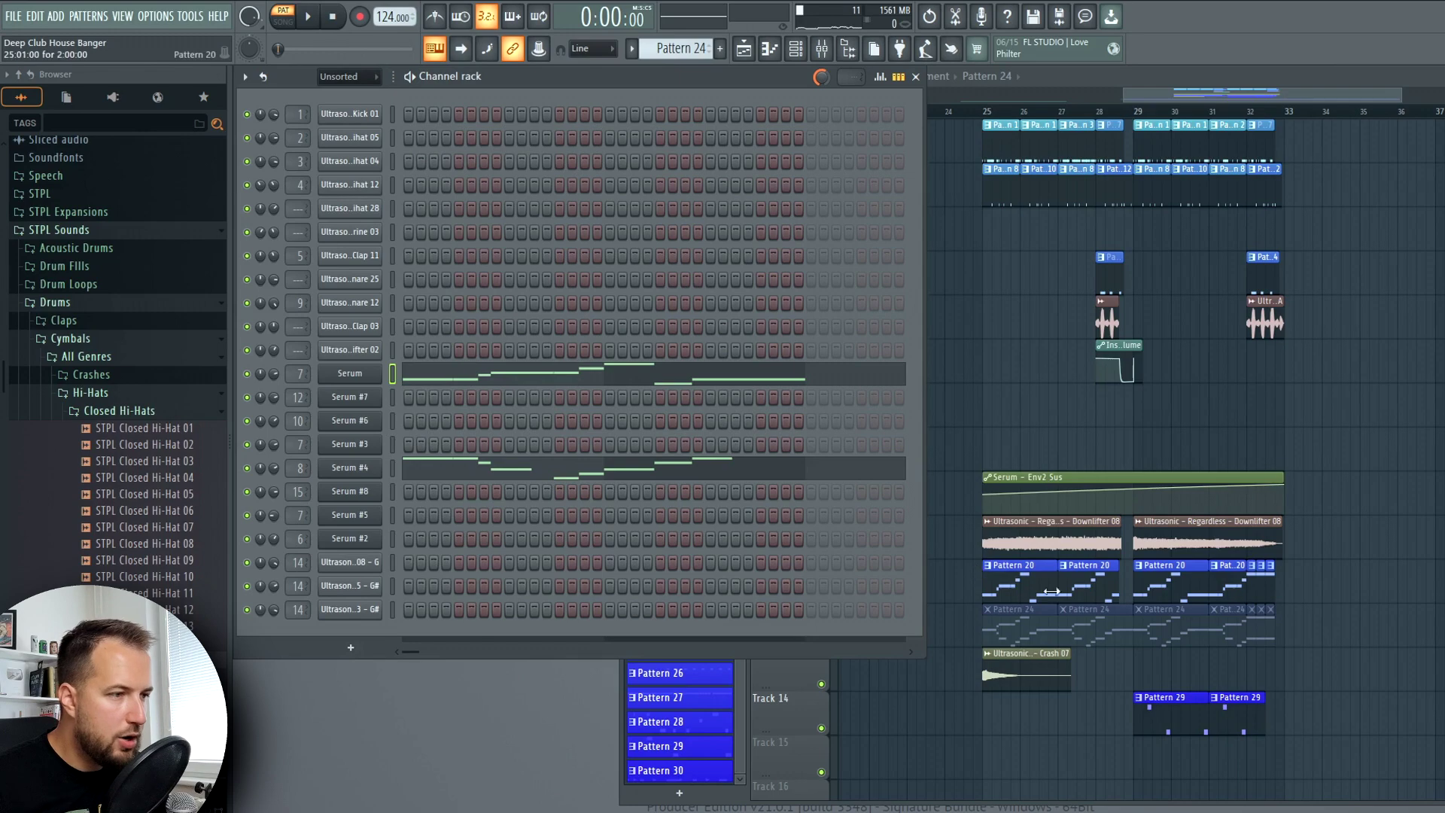
Examine the Serum notes against the Serum #4 ghost notes in Pattern 24's piano roll, including its view options.
{"action": "left_click", "coordinate": [1178, 640]}
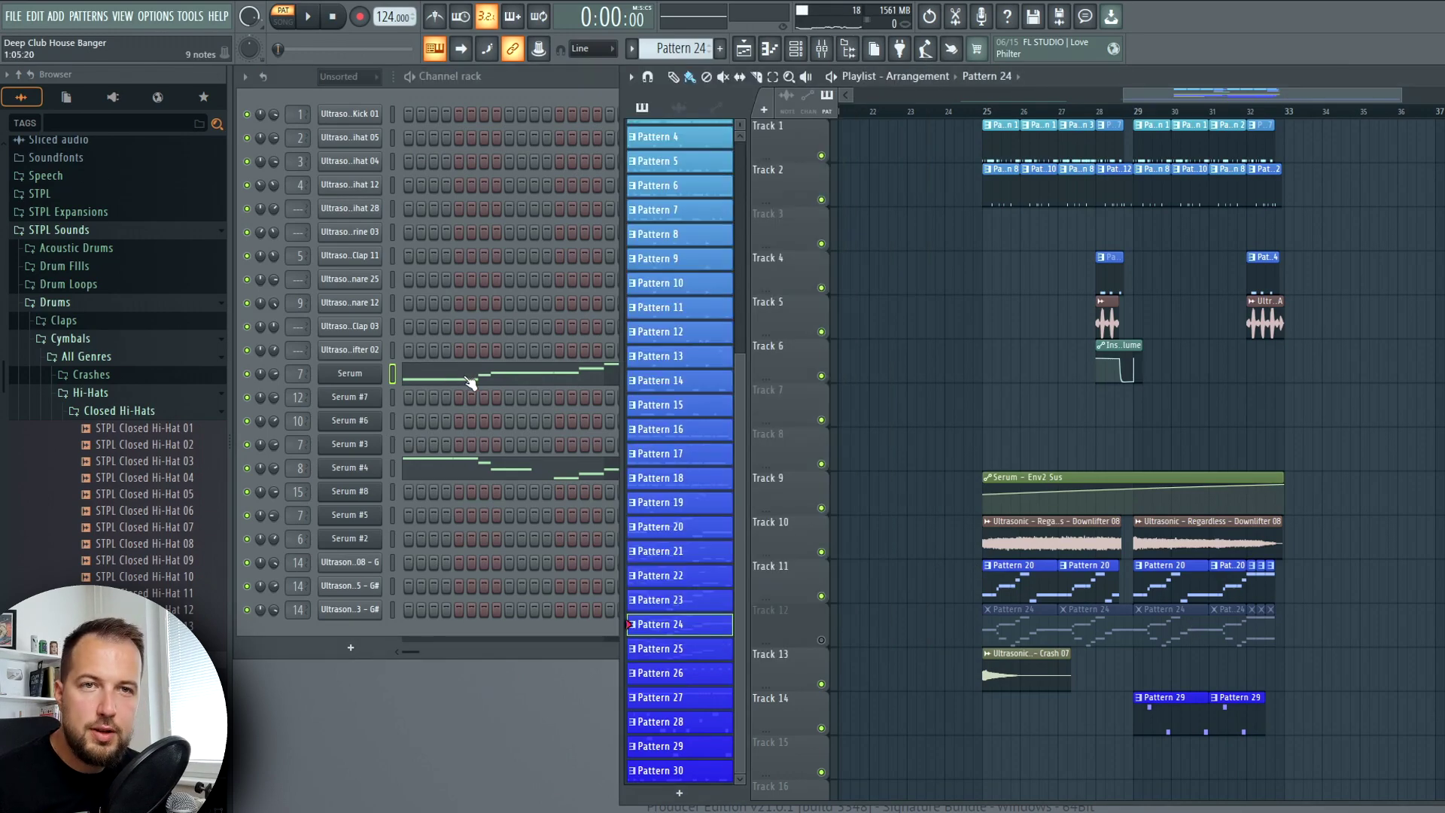
{"action": "left_click", "coordinate": [465, 378]}
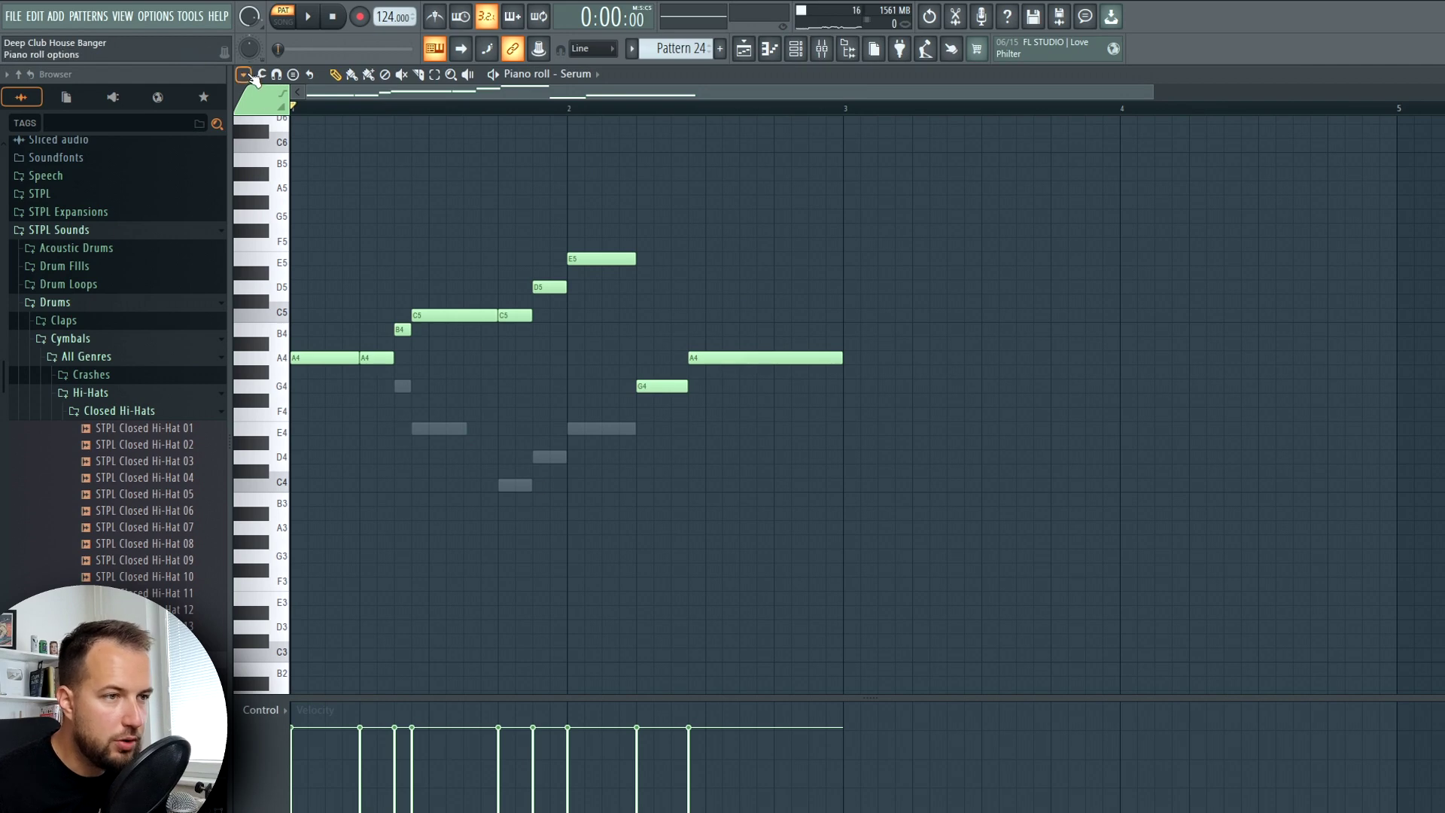
{"action": "left_click", "coordinate": [245, 74]}
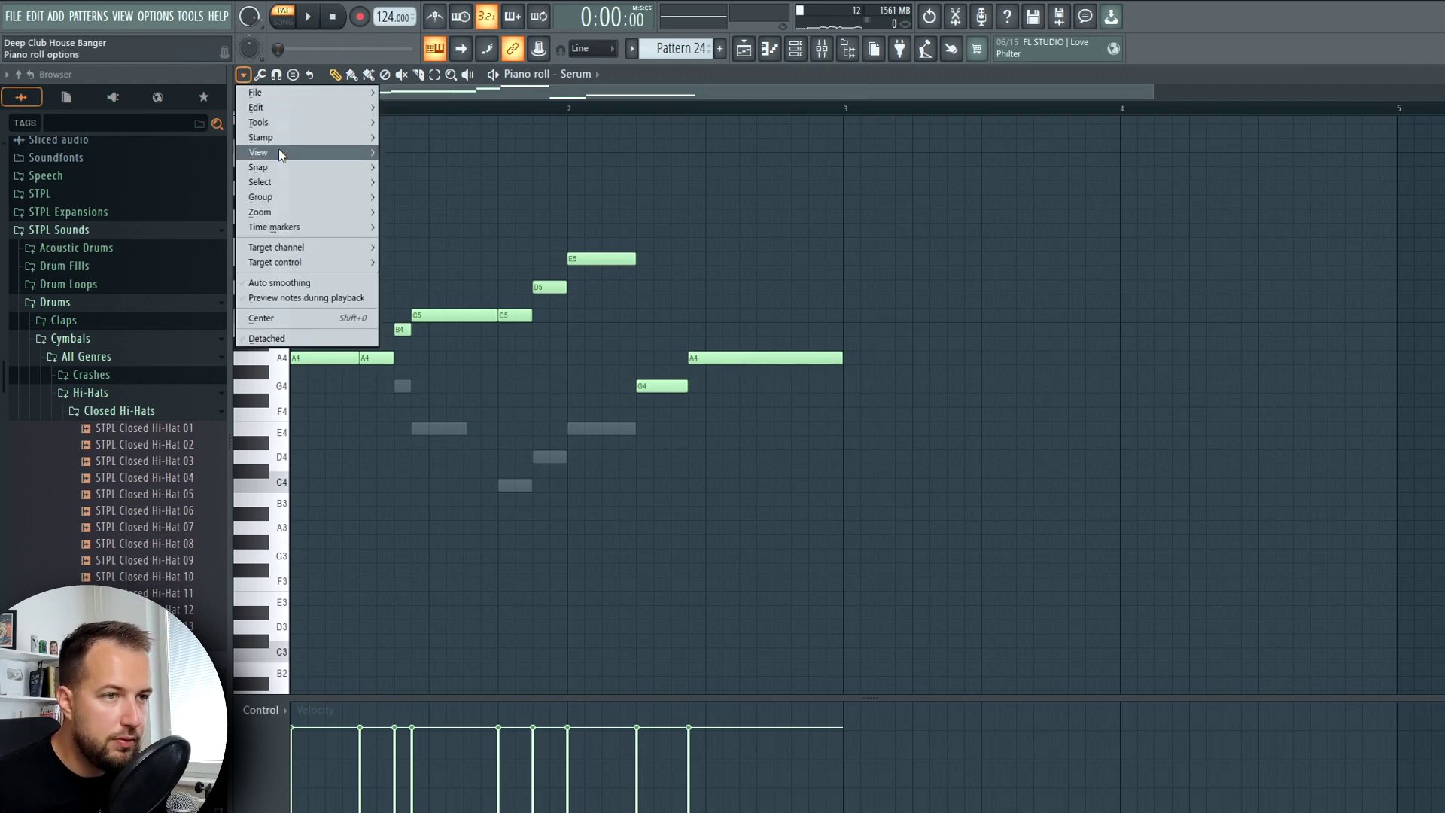
{"action": "mouse_move", "coordinate": [278, 147]}
{"action": "left_click", "coordinate": [388, 355]}
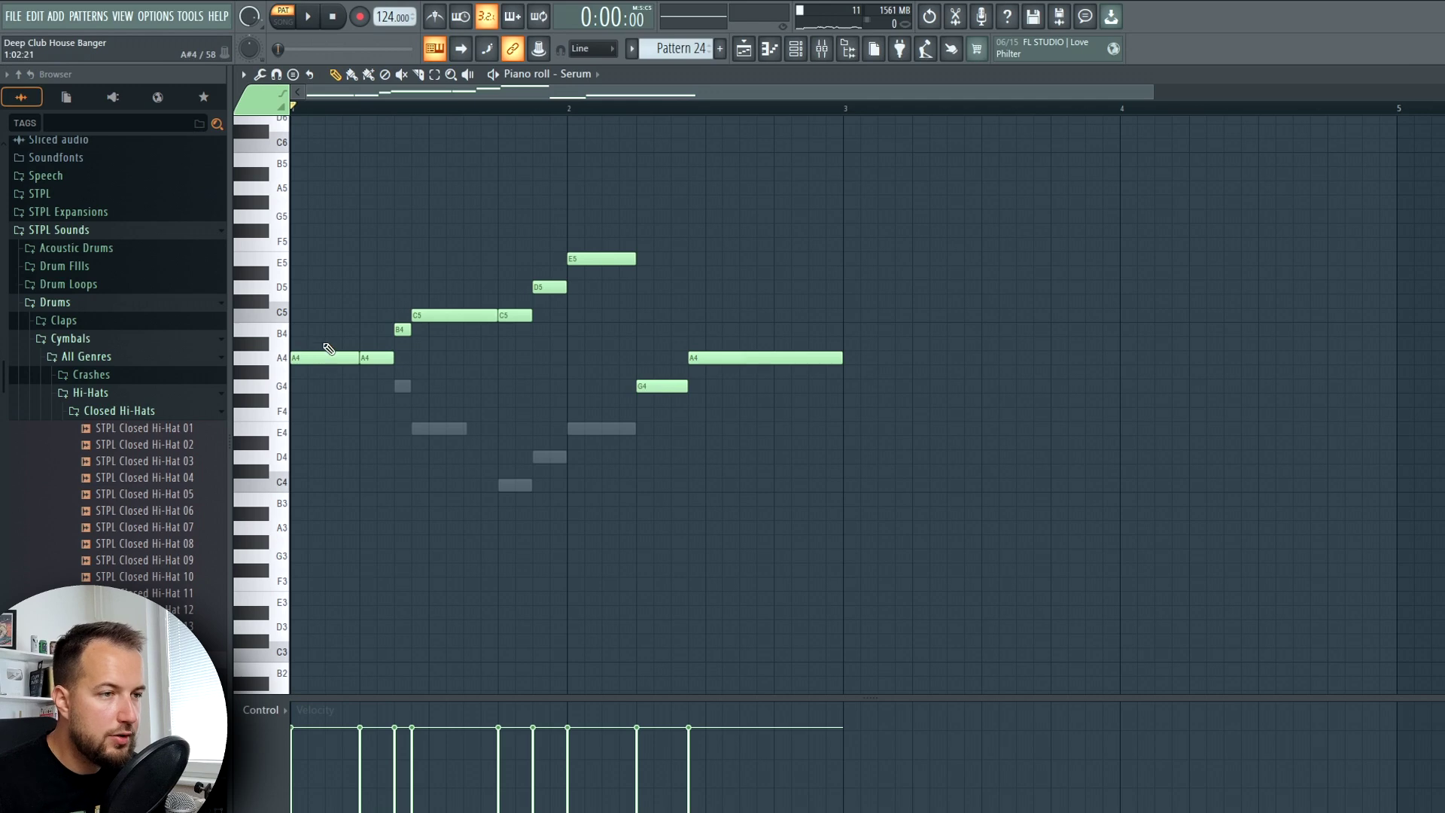
{"action": "key", "text": "Escape"}
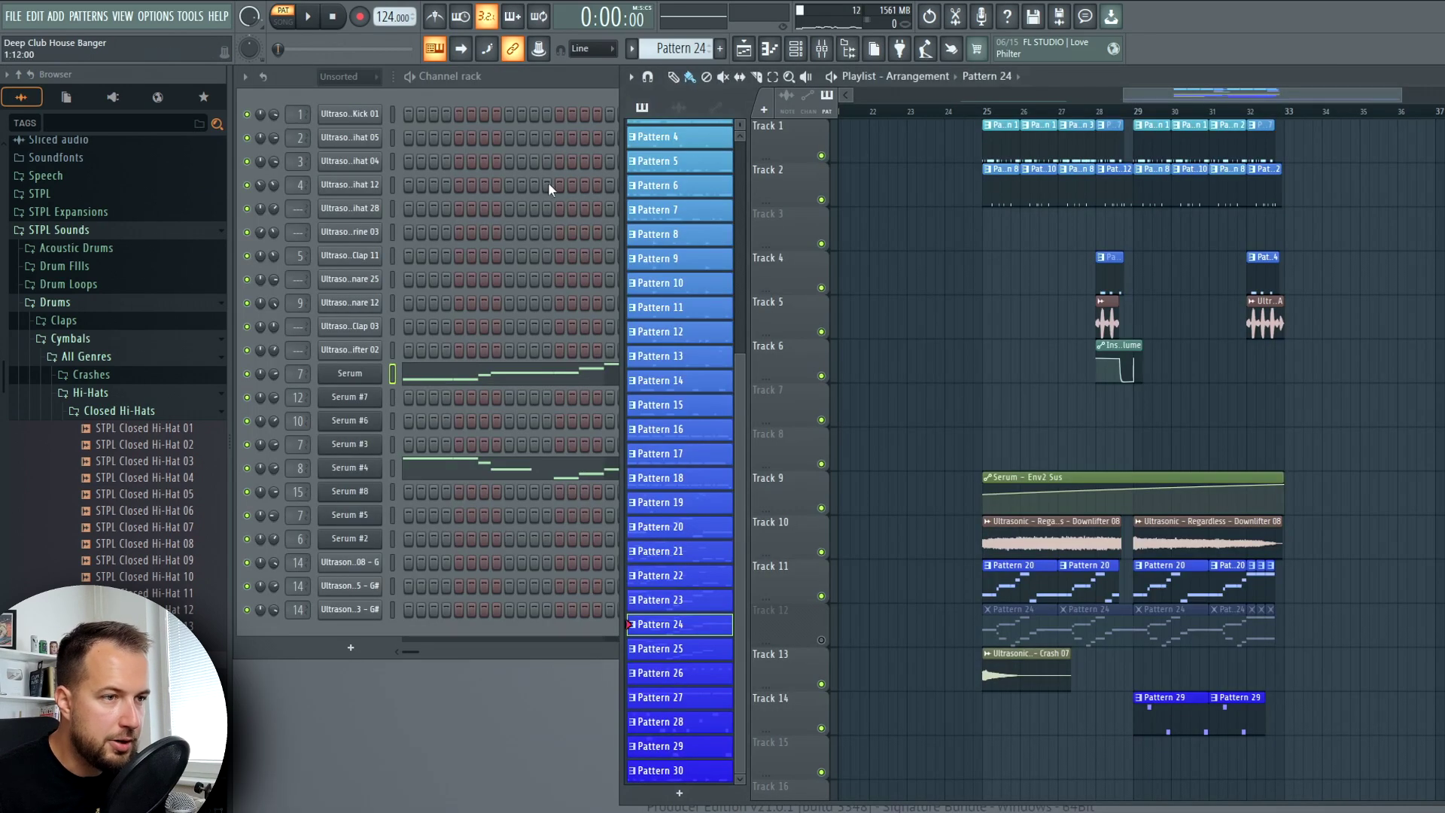
Solo the first Serum channel and play Pattern 24 in pattern mode, then stop playback.
{"action": "left_click", "coordinate": [254, 378]}
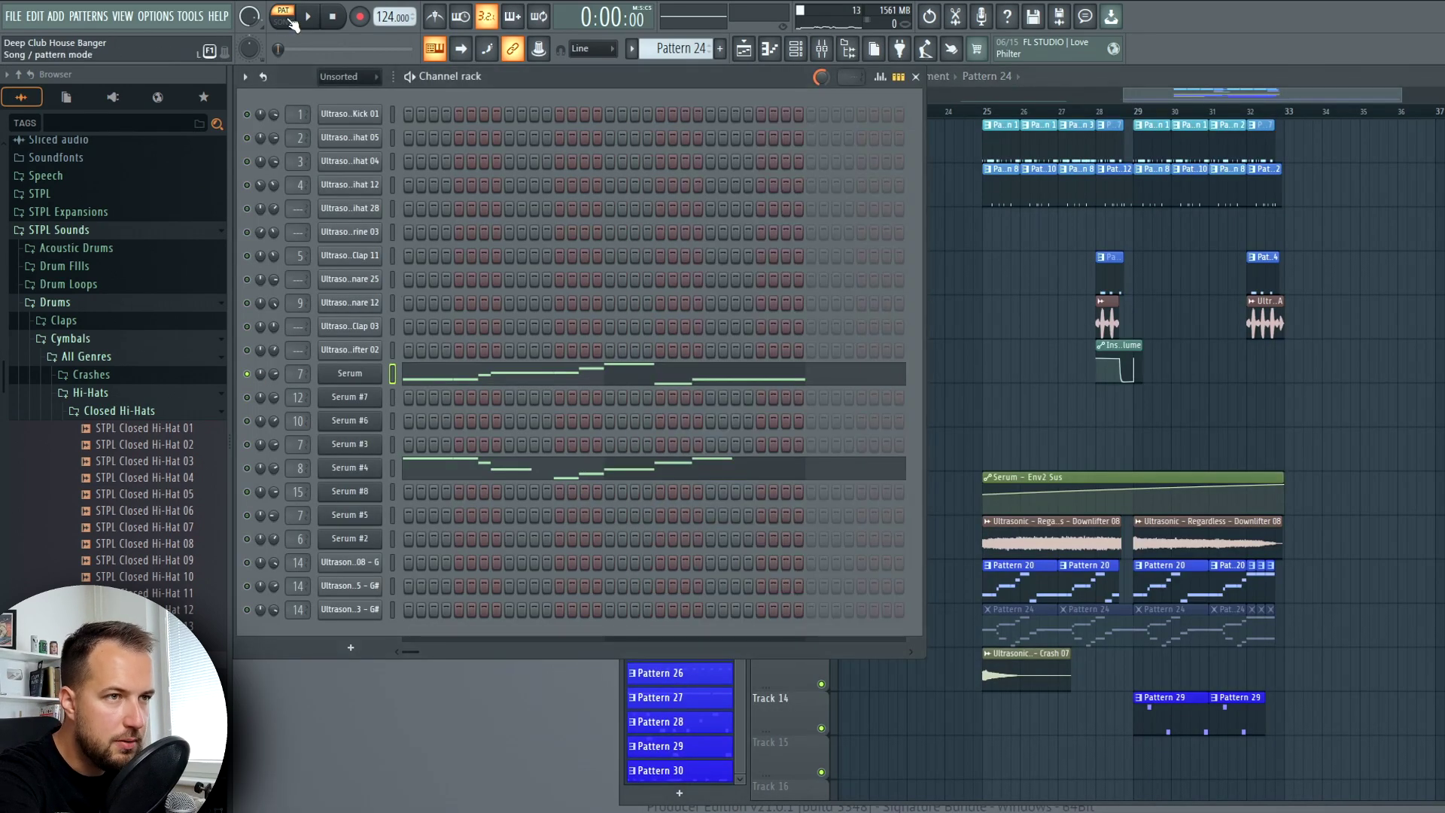
{"action": "left_click", "coordinate": [305, 16]}
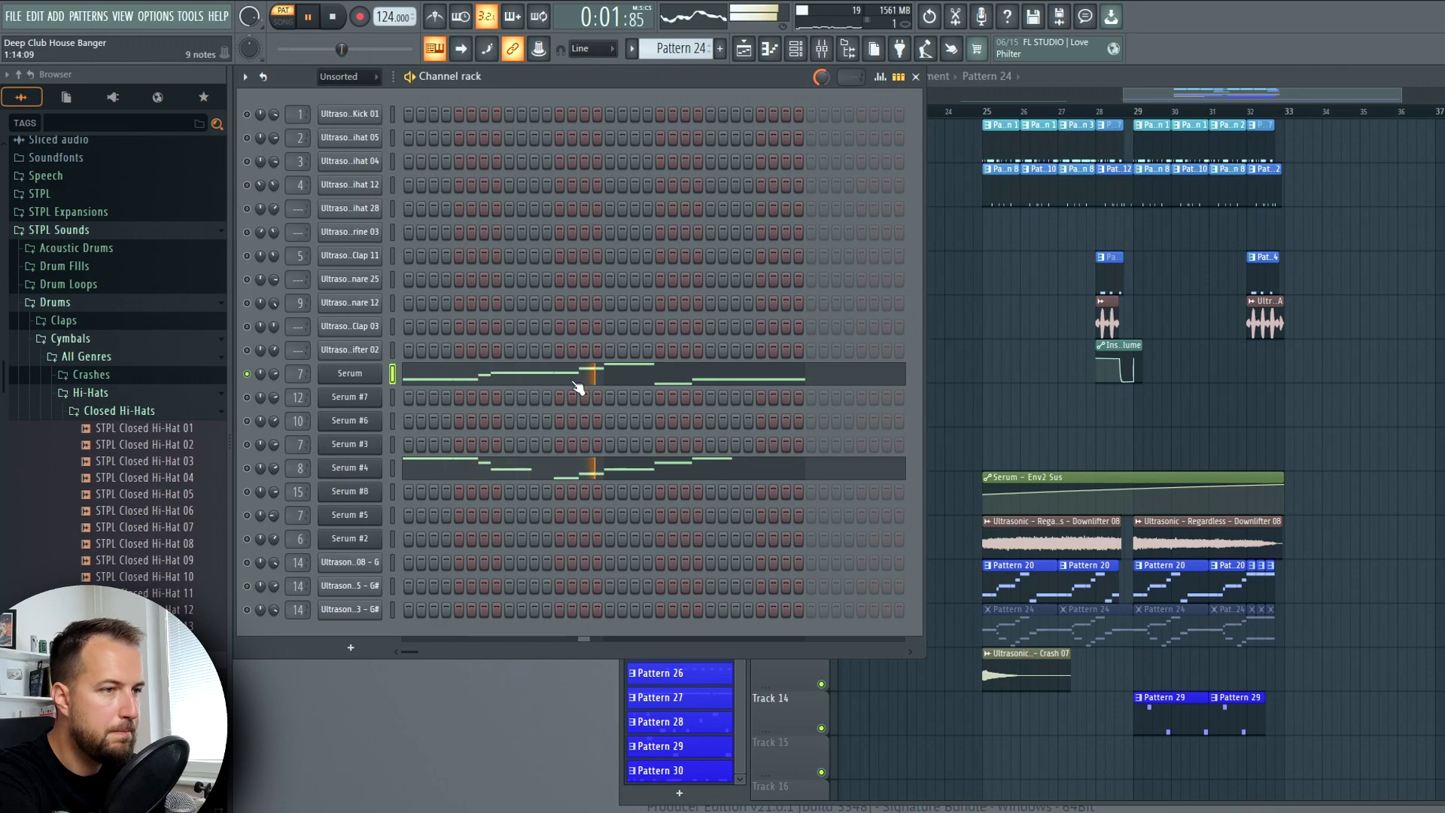
{"action": "key", "text": "space"}
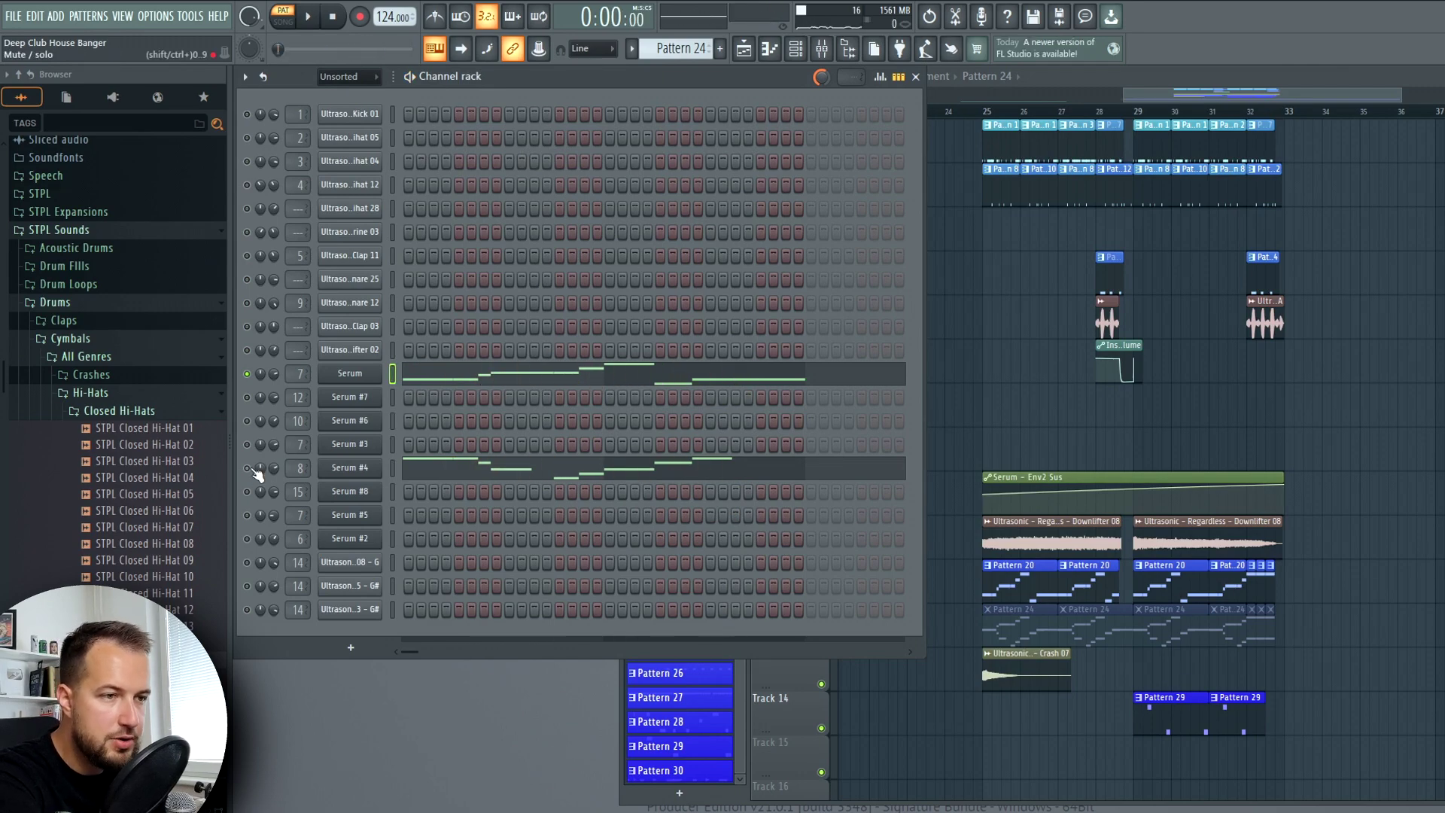
Open the Serum #4 notes of Pattern 24 and play them in pattern mode against the Serum ghost notes.
{"action": "left_click", "coordinate": [475, 472]}
{"action": "key", "text": "space"}
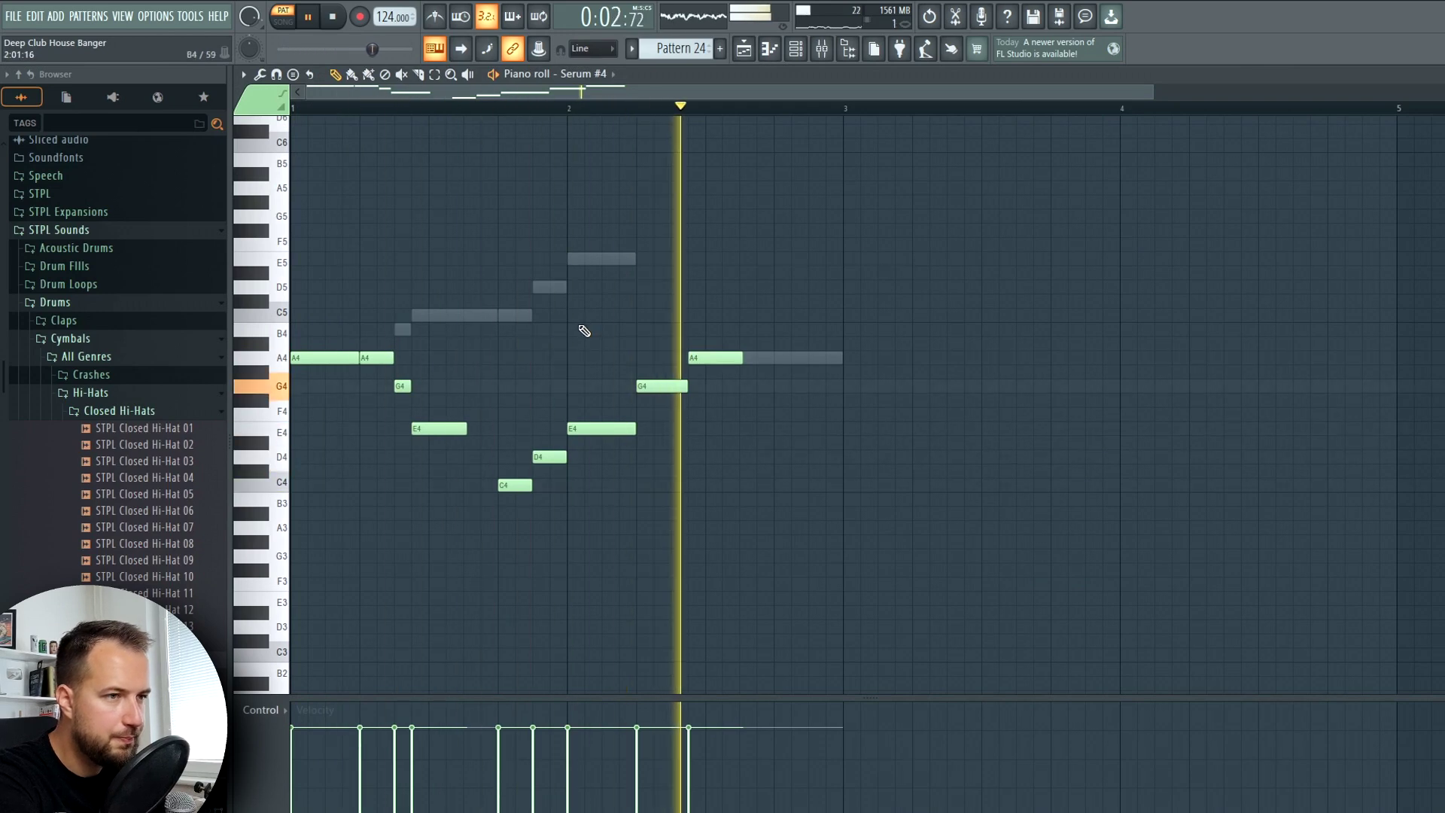
{"action": "key", "text": "space"}
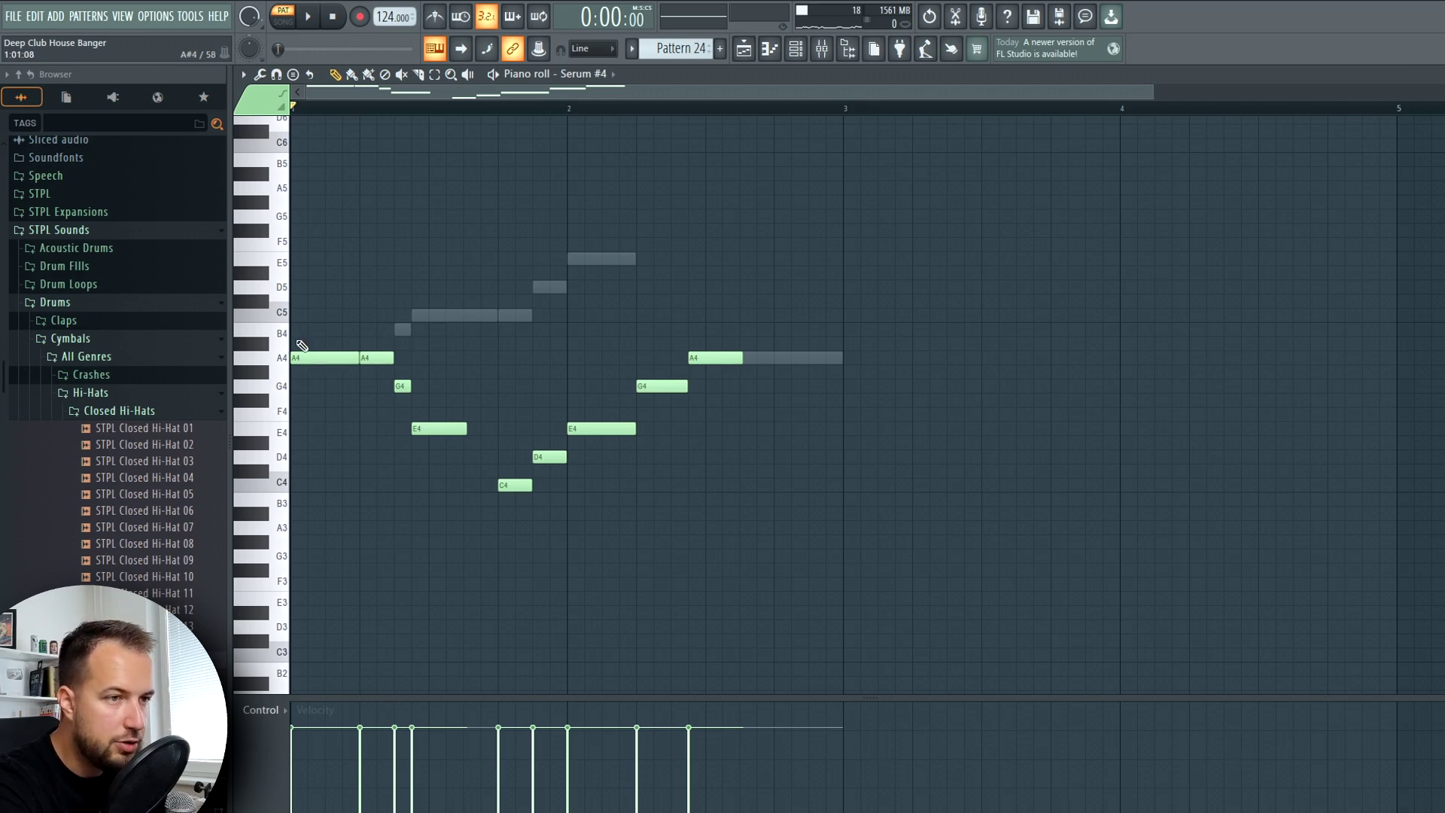
{"action": "left_click", "coordinate": [311, 18]}
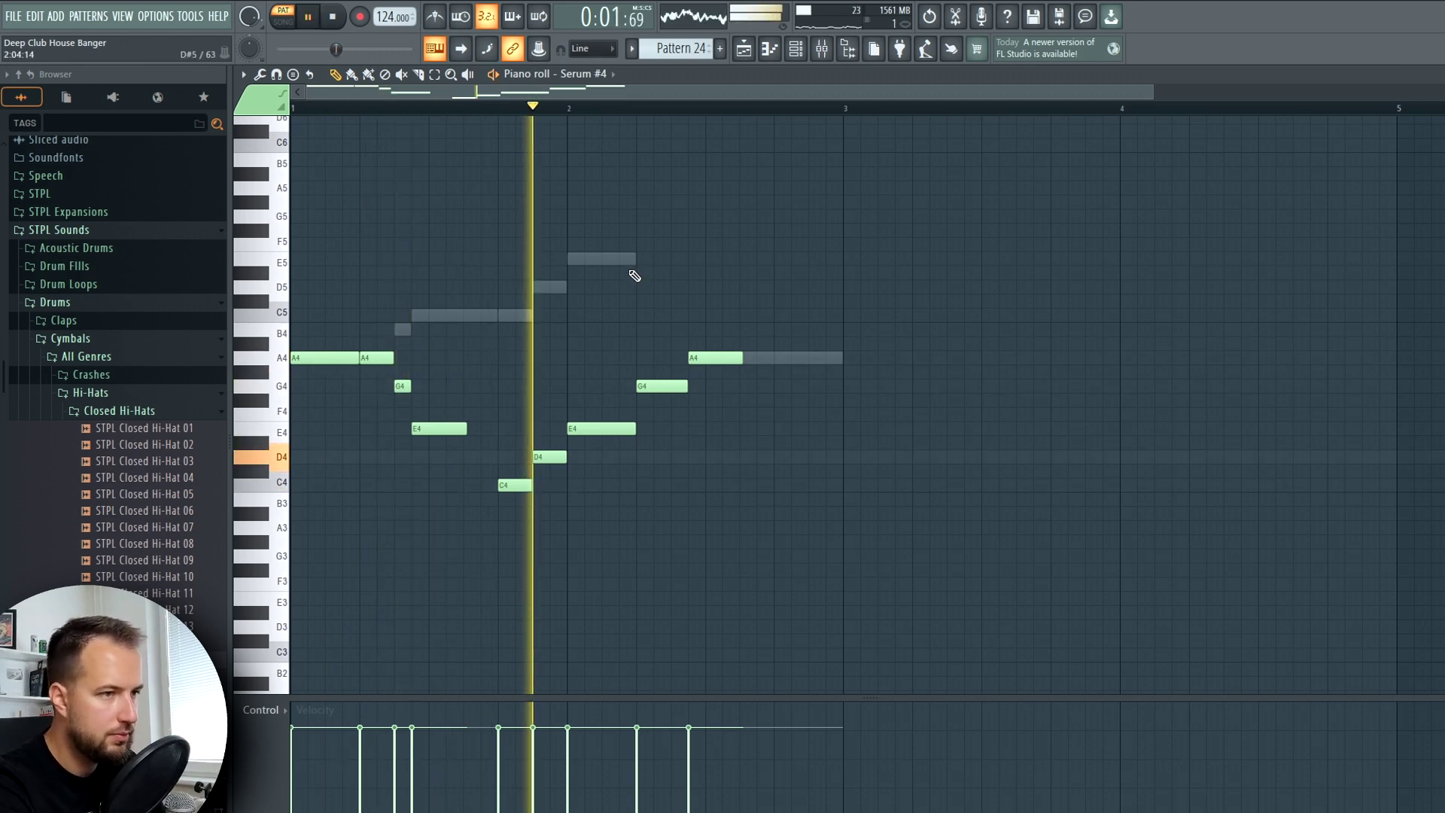
Clear the Serum #4 notes, redraw them following Serum's contour, ending with A4, C5 and D5, and play the parallel version.
{"action": "key", "text": "space"}
{"action": "key", "text": "ctrl+a"}
{"action": "key", "text": "Delete"}
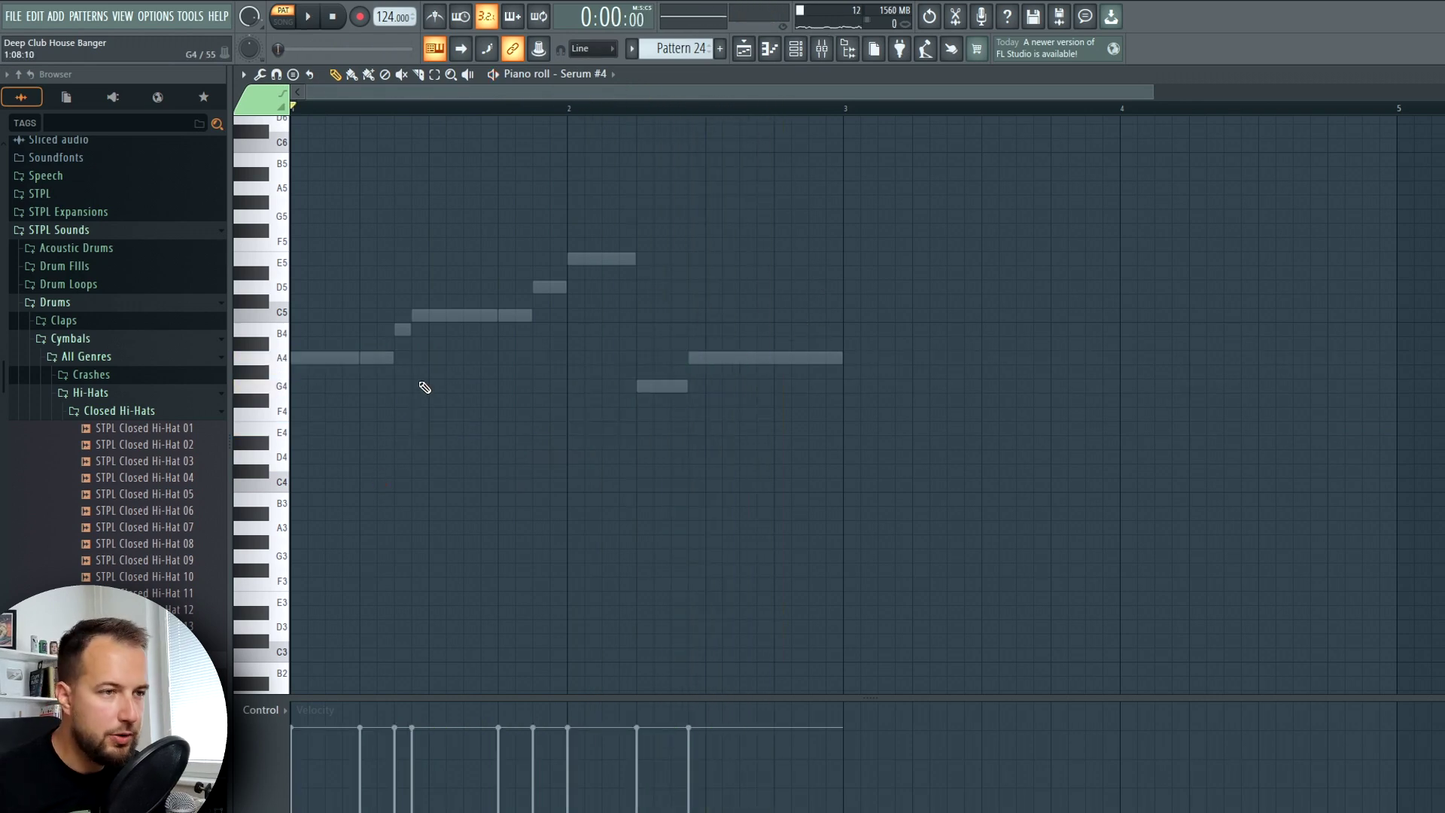
{"action": "key", "text": "ctrl+z"}
{"action": "key", "text": "space"}
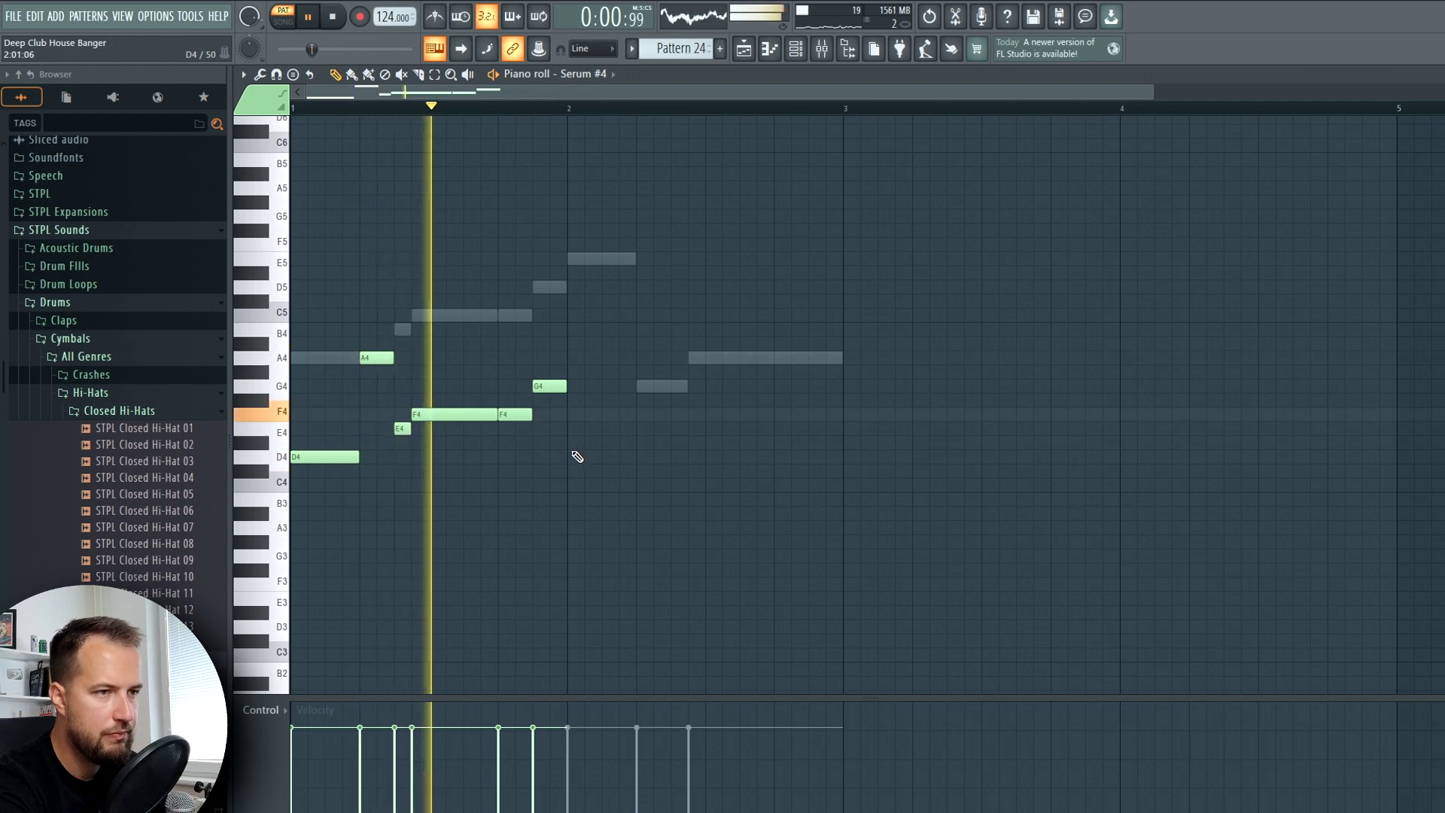
{"action": "left_click", "coordinate": [576, 358]}
{"action": "left_click", "coordinate": [645, 315]}
{"action": "left_click", "coordinate": [697, 287]}
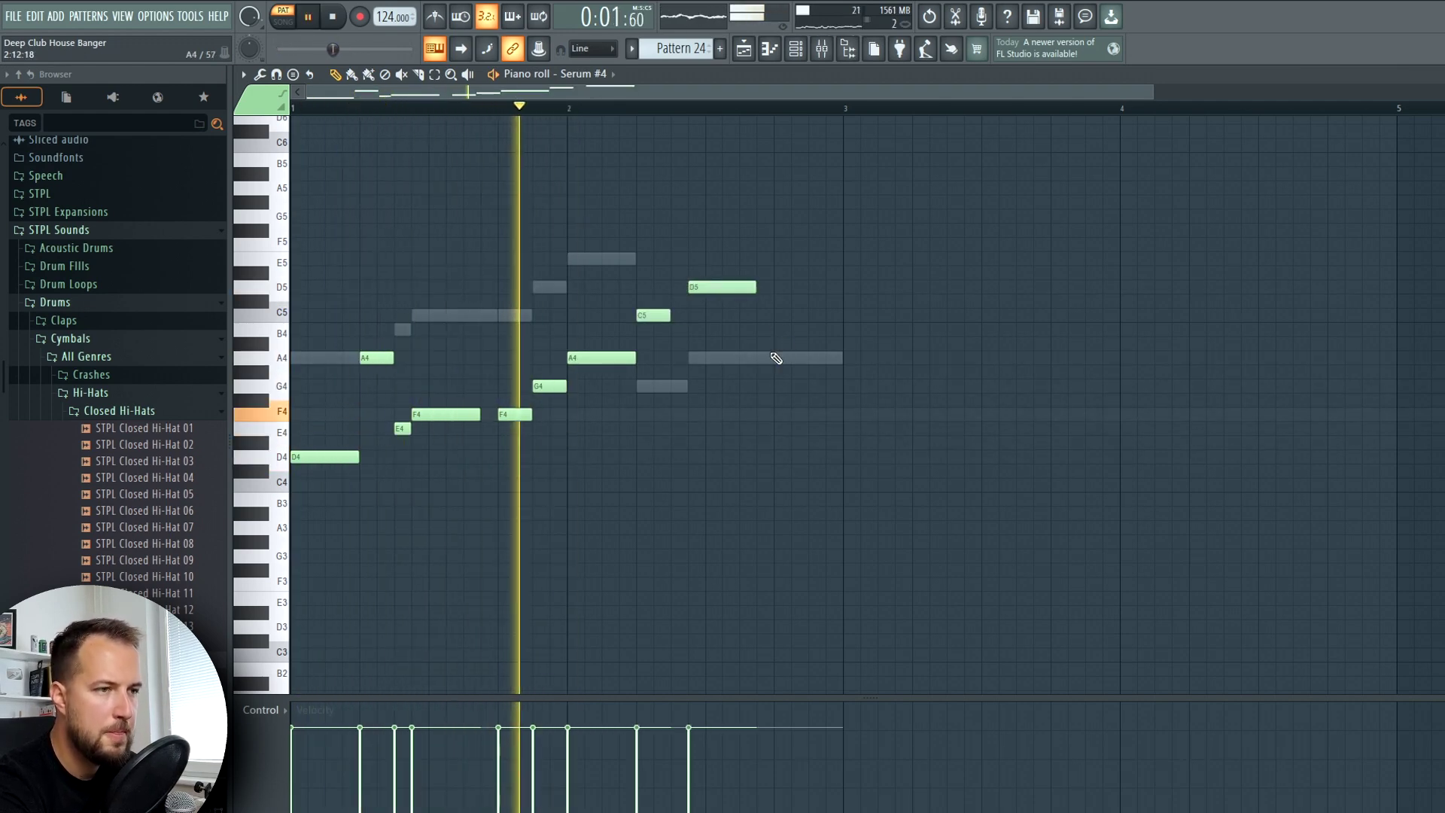
{"action": "key", "text": "space"}
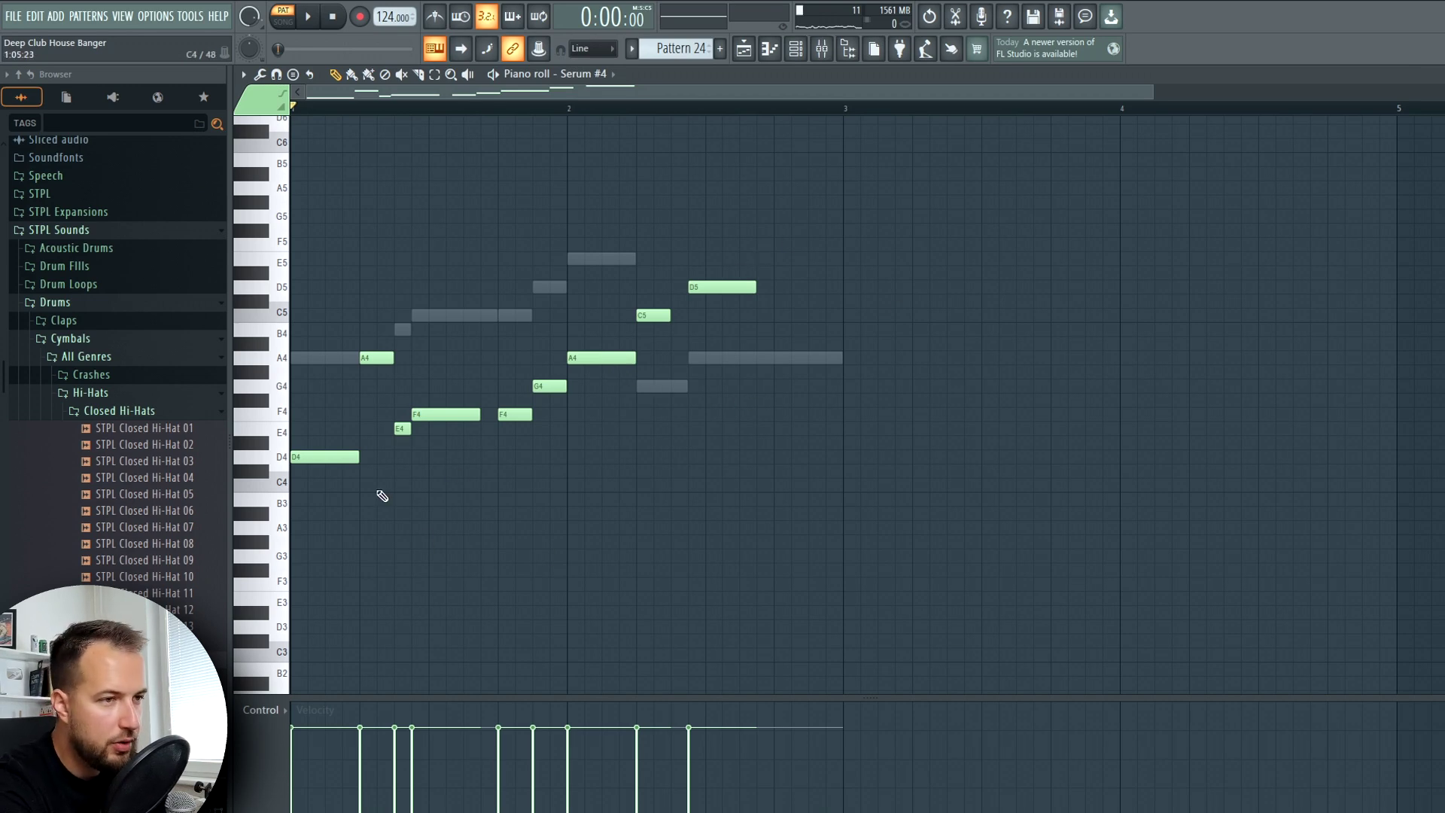
Enable all channels and the Pattern 24 track, and play the arrangement from bar 25 in song mode.
{"action": "left_click_drag", "start_coordinate": [865, 196], "coordinate": [490, 405]}
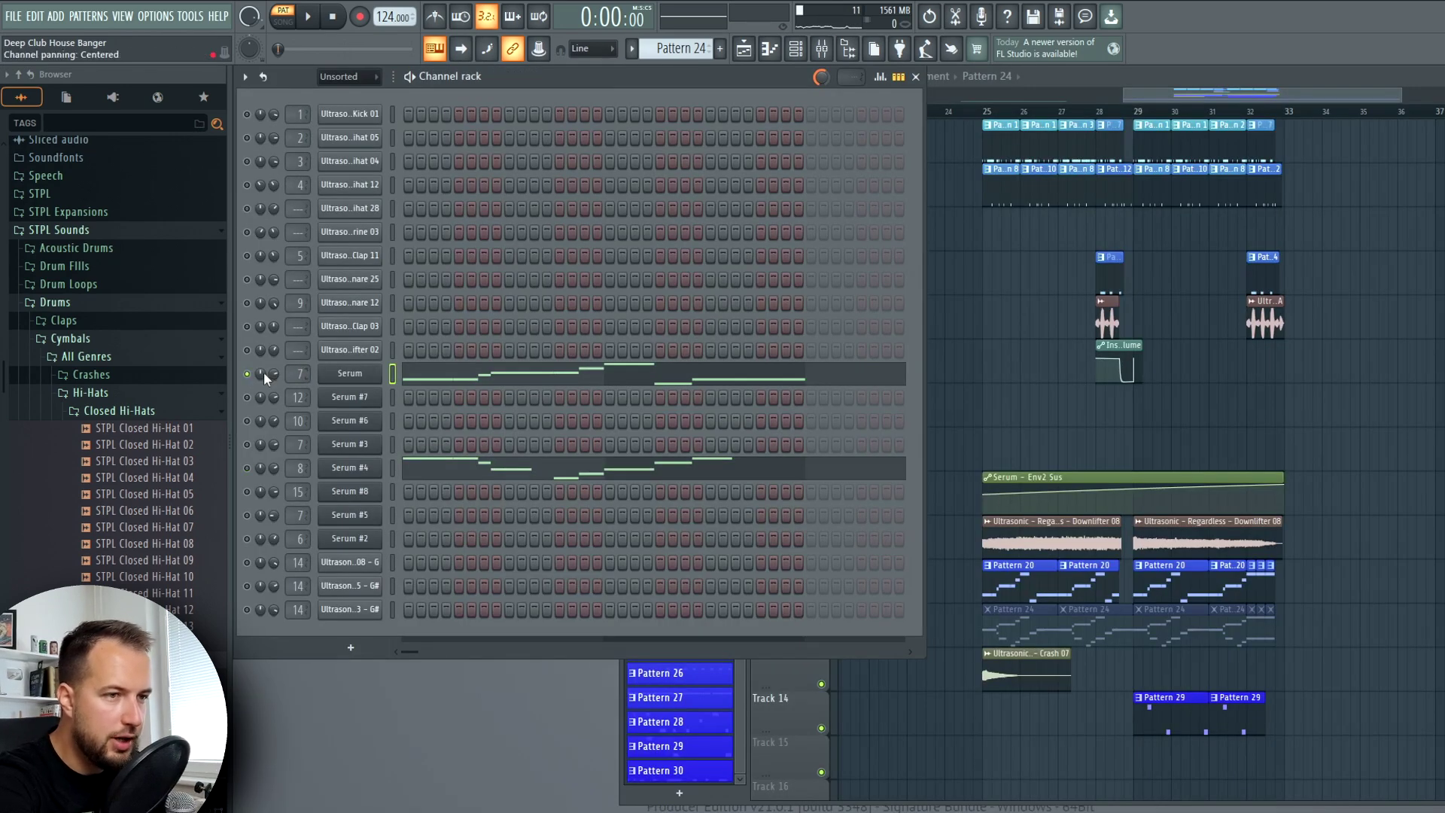
{"action": "left_click", "coordinate": [986, 113]}
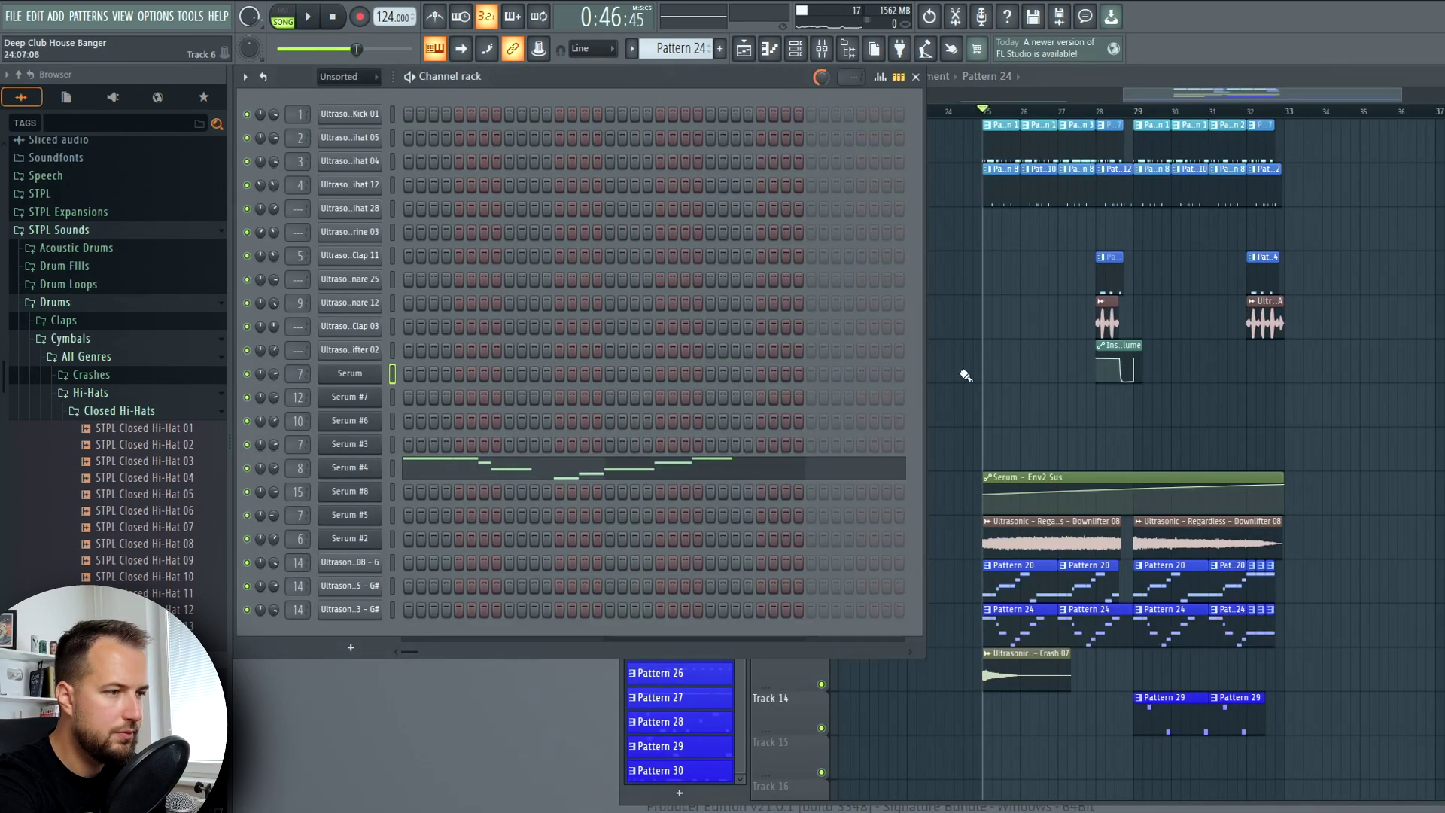
{"action": "key", "text": "space"}
{"action": "left_click", "coordinate": [1332, 401]}
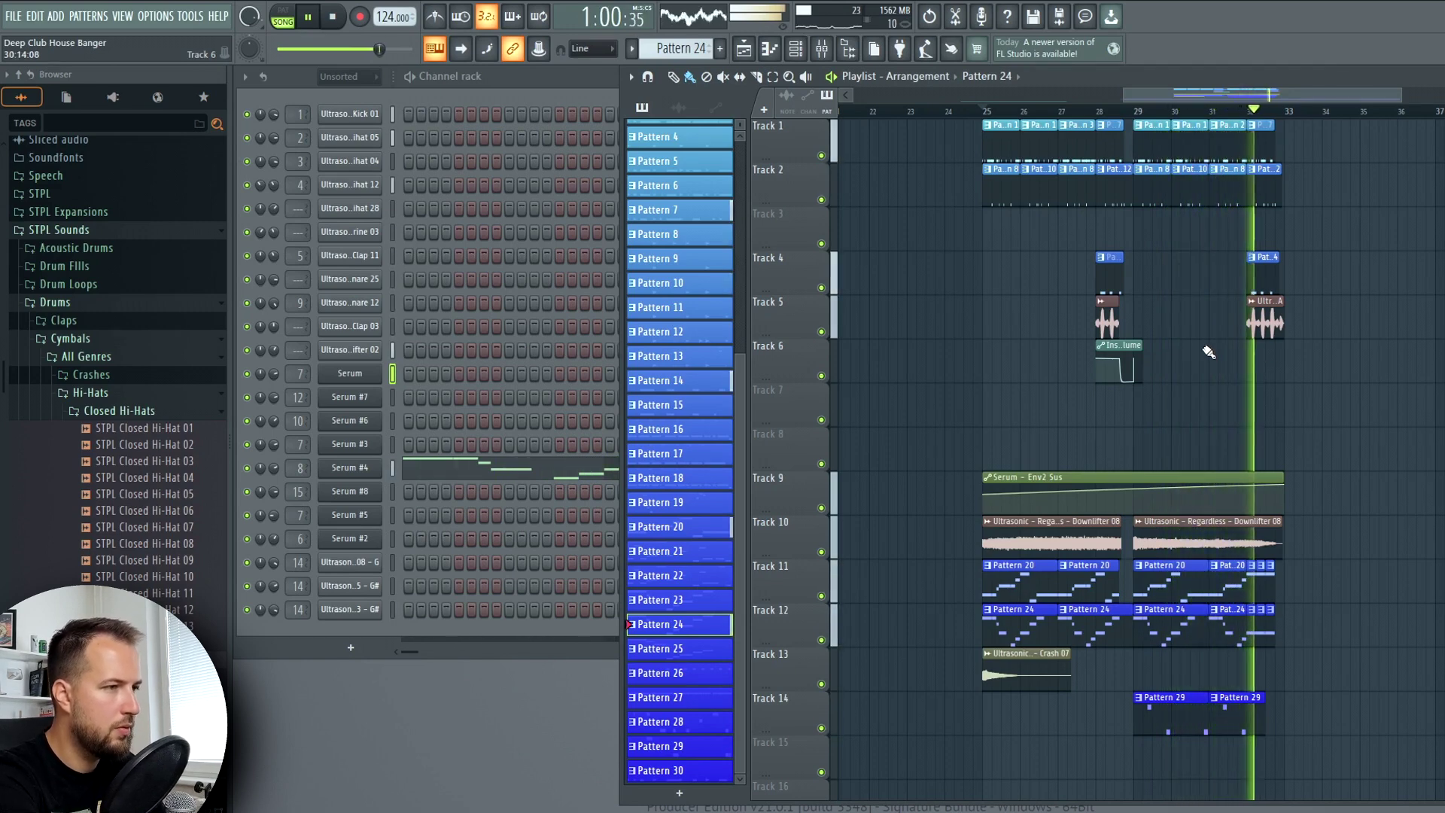
{"action": "key", "text": "space"}
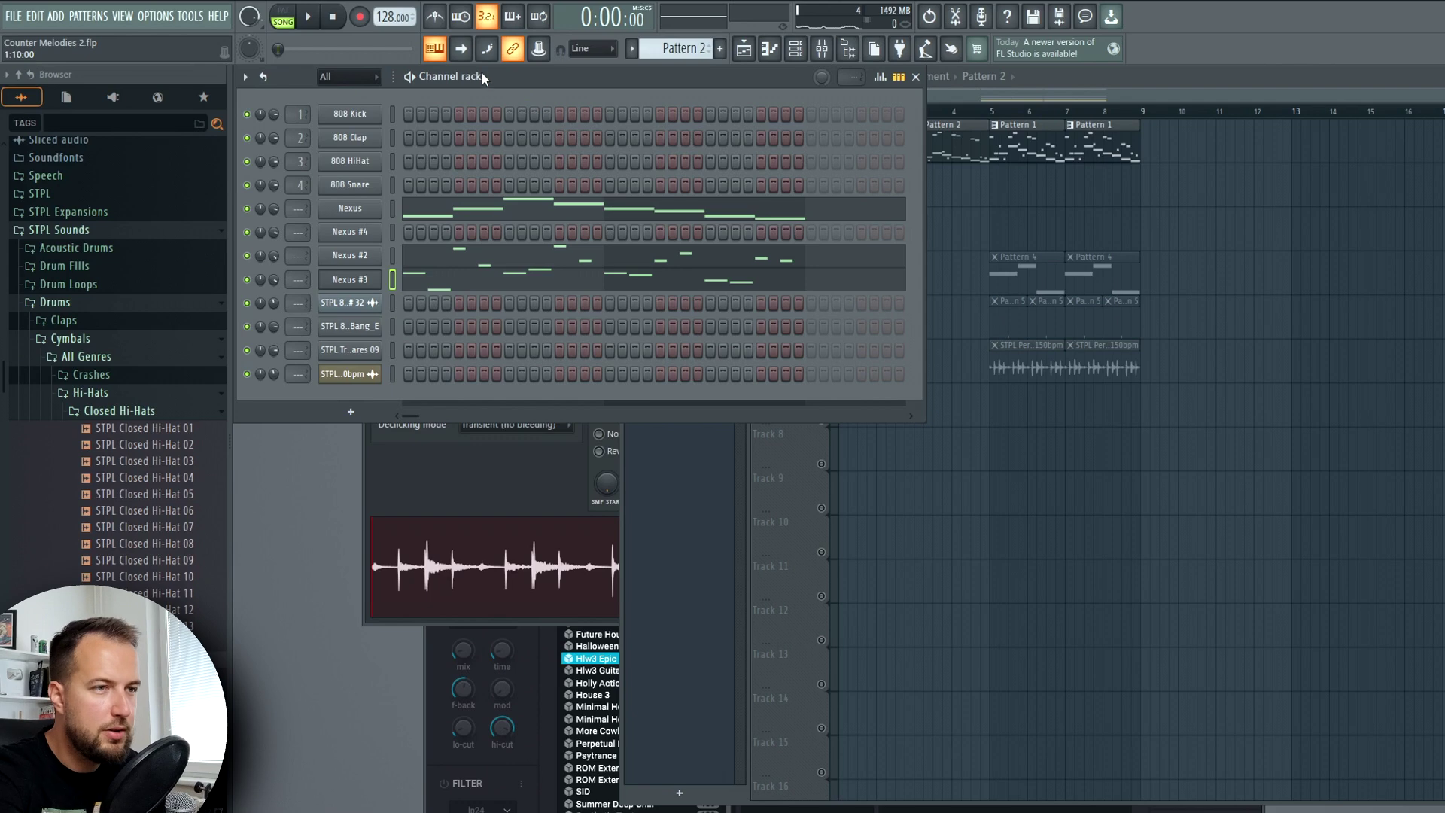
Solo the Nexus channel in the Counter Melodies 2 project and play Pattern 2 in pattern mode with its notes open.
{"action": "left_click", "coordinate": [299, 11]}
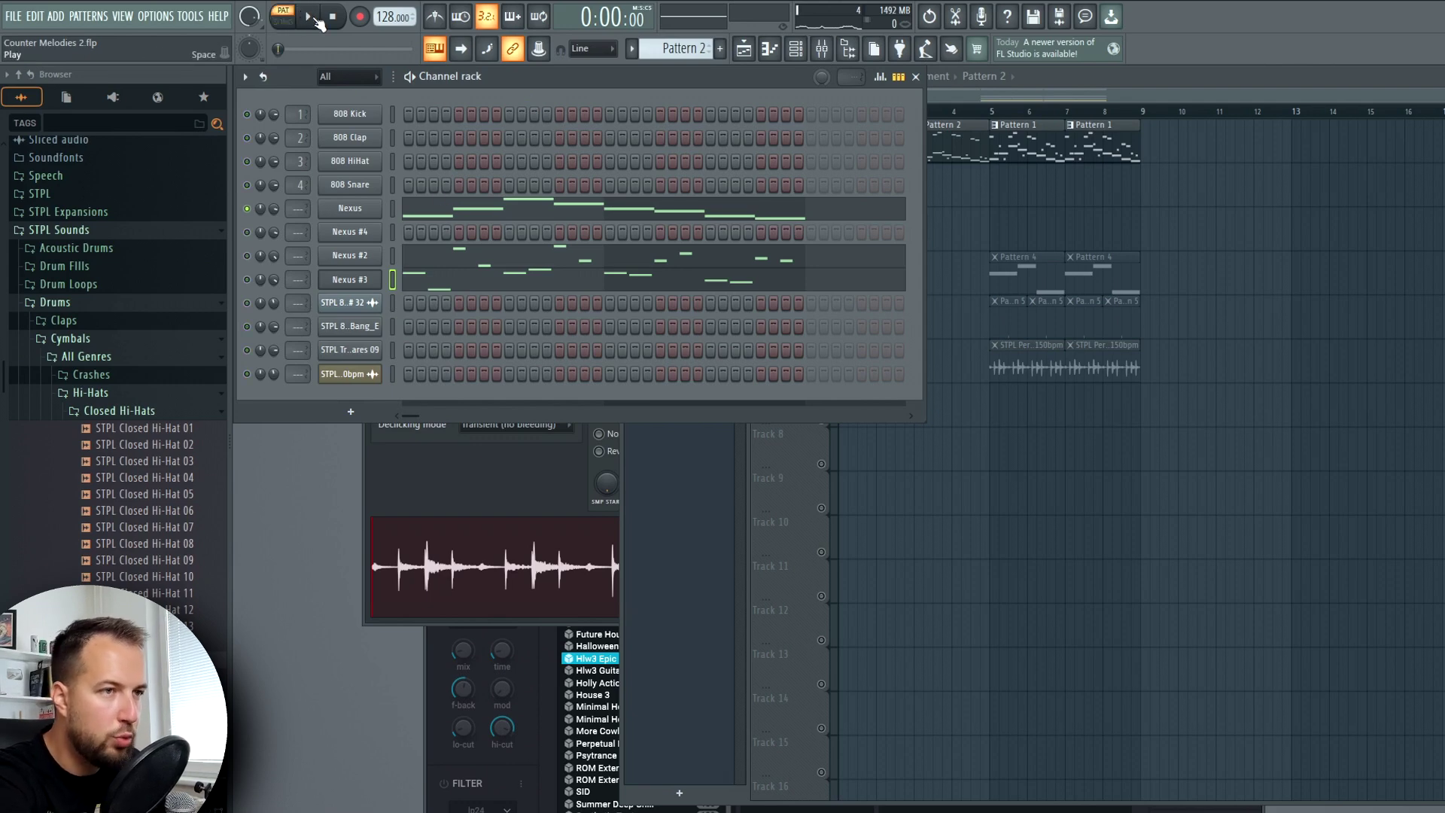
{"action": "left_click", "coordinate": [316, 20]}
{"action": "left_click", "coordinate": [448, 211]}
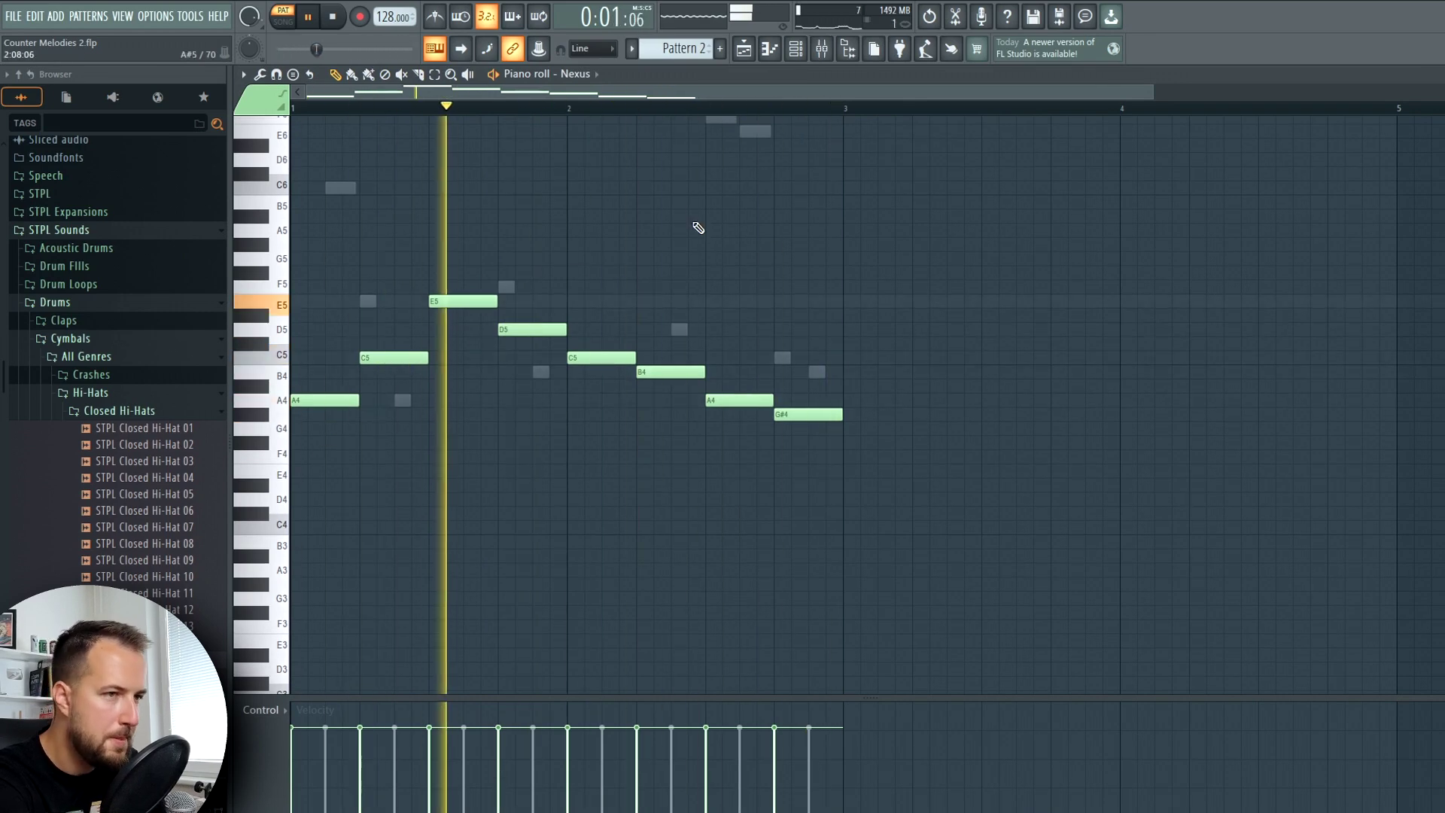
{"action": "key", "text": "space"}
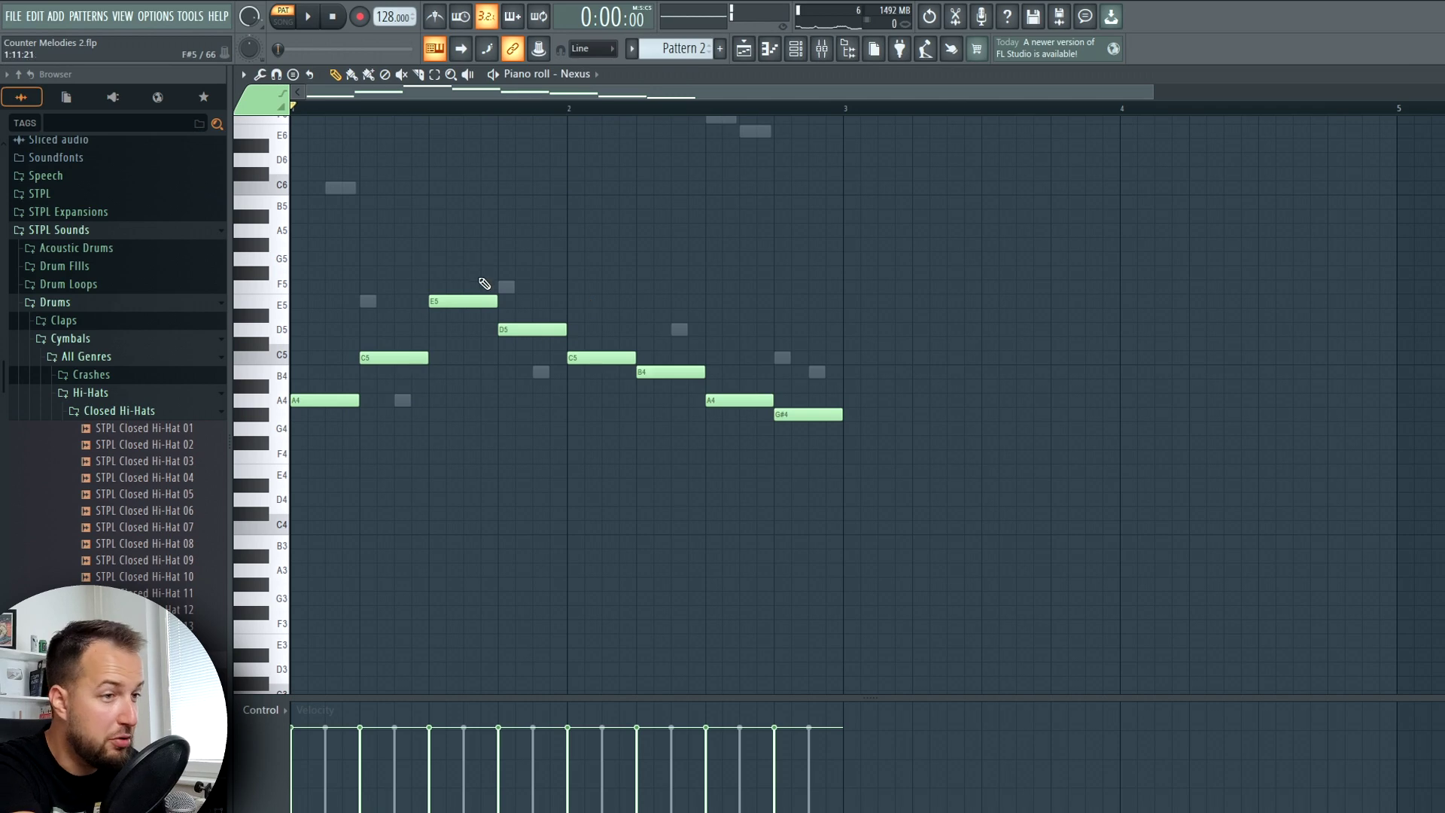
Enable Nexus #2 alongside Nexus and play Pattern 2 with the Nexus #2 notes open in the piano roll.
{"action": "key", "text": "F7"}
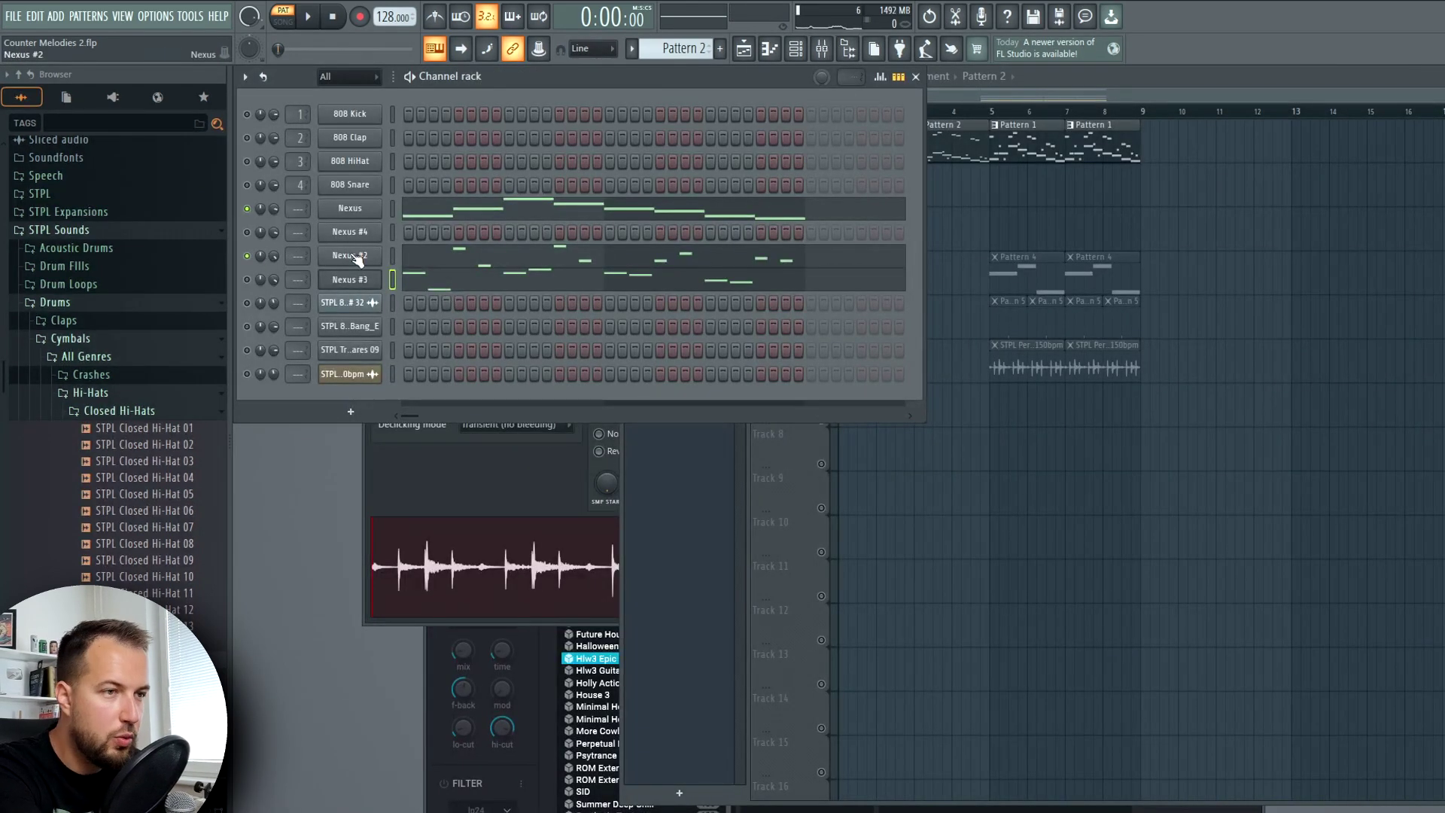
{"action": "key", "text": "F7"}
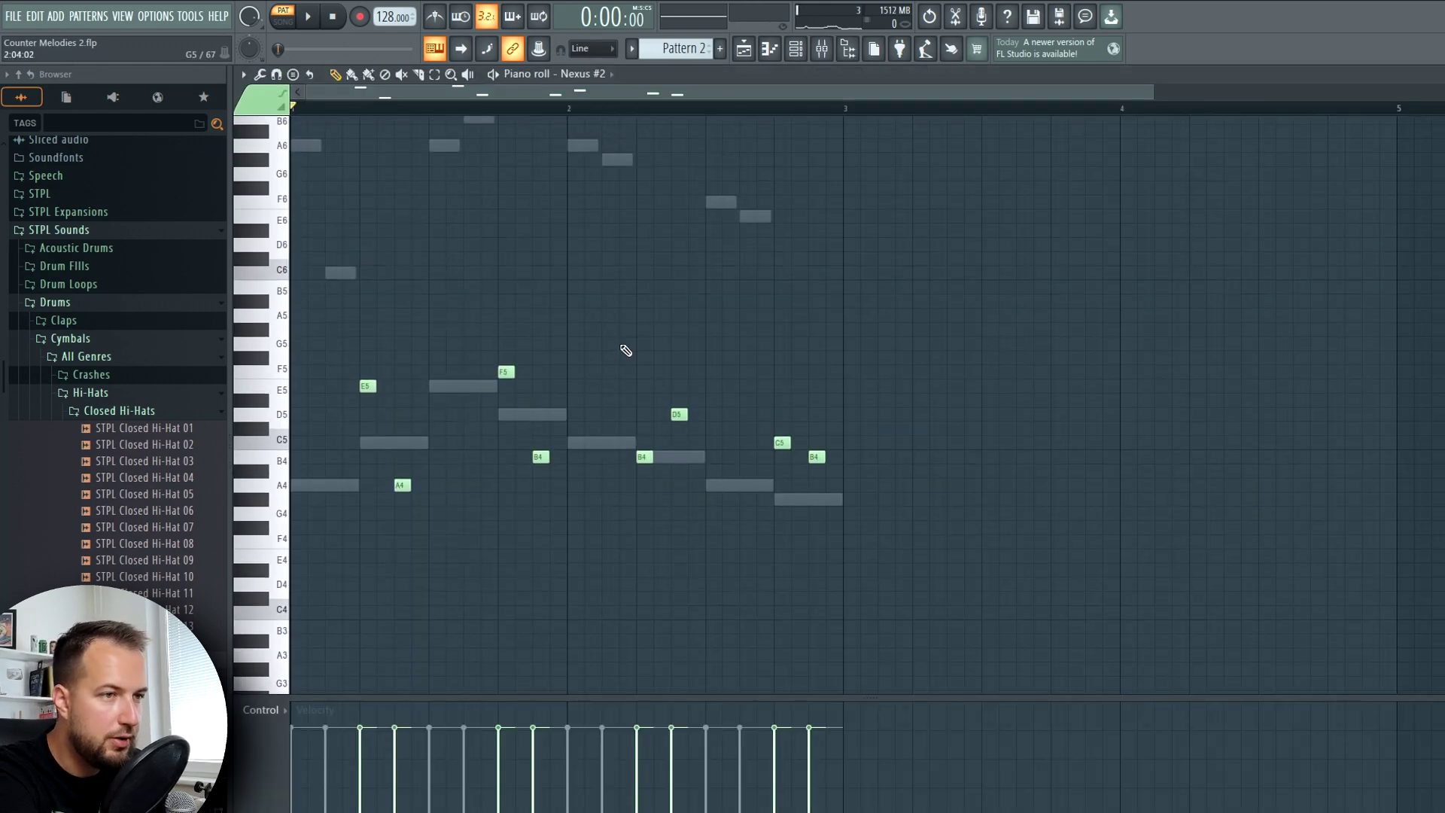
{"action": "key", "text": "space"}
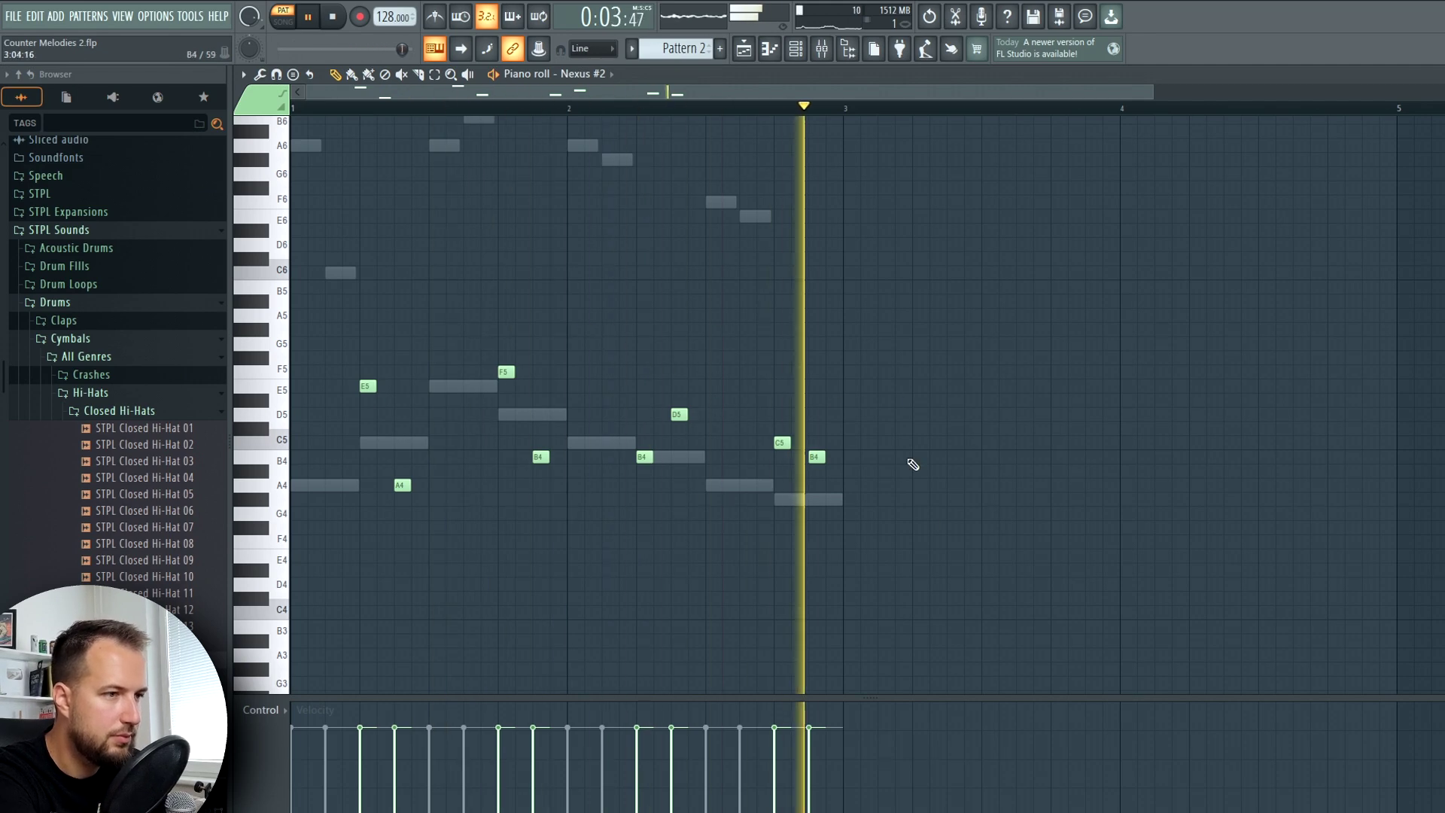
{"action": "key", "text": "space"}
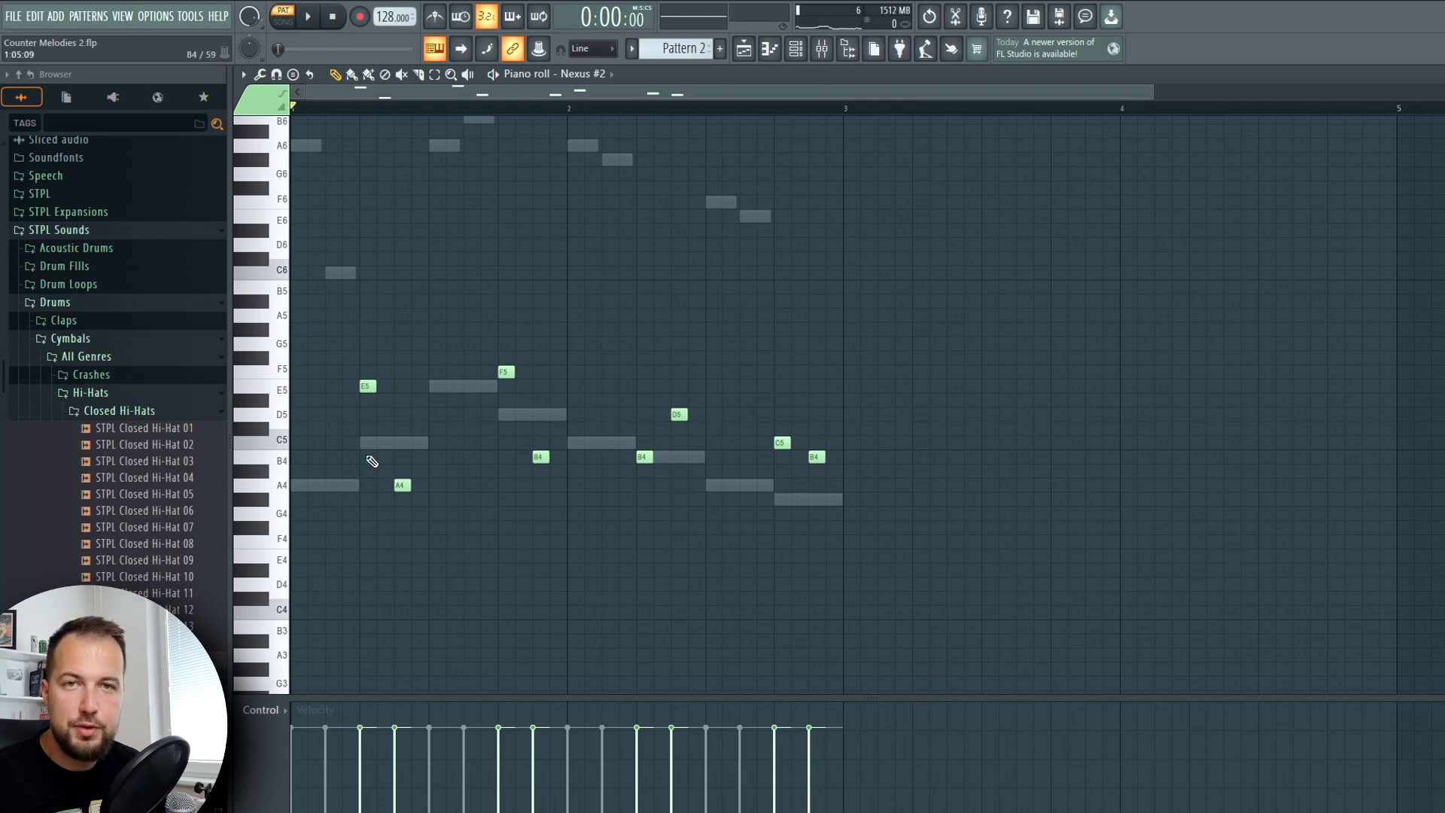
{"action": "key", "text": "space"}
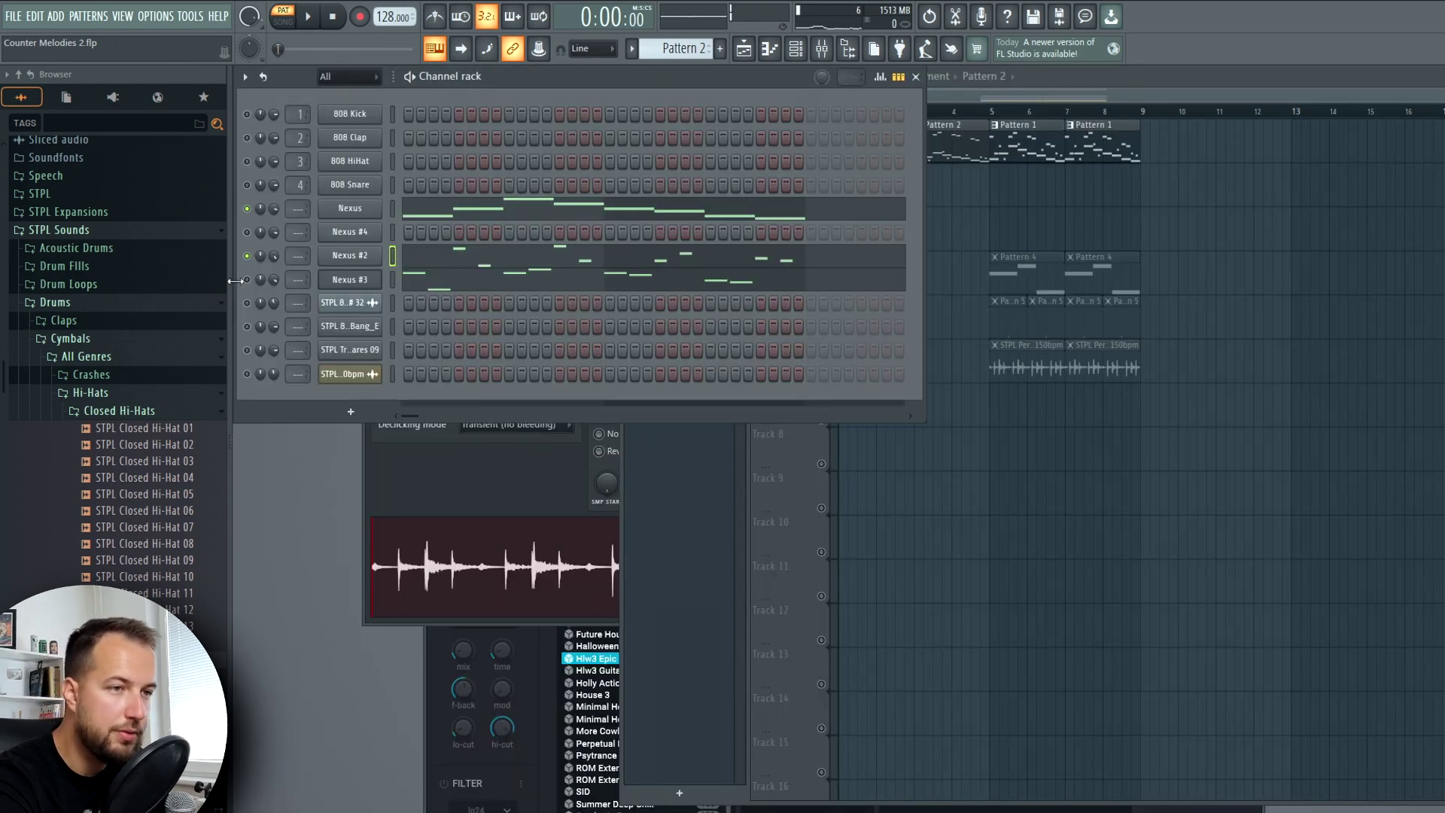
Enable only Nexus #2 and Nexus #3, examine the notes of both, and play the two melodies together.
{"action": "left_click", "coordinate": [462, 284]}
{"action": "key", "text": "space"}
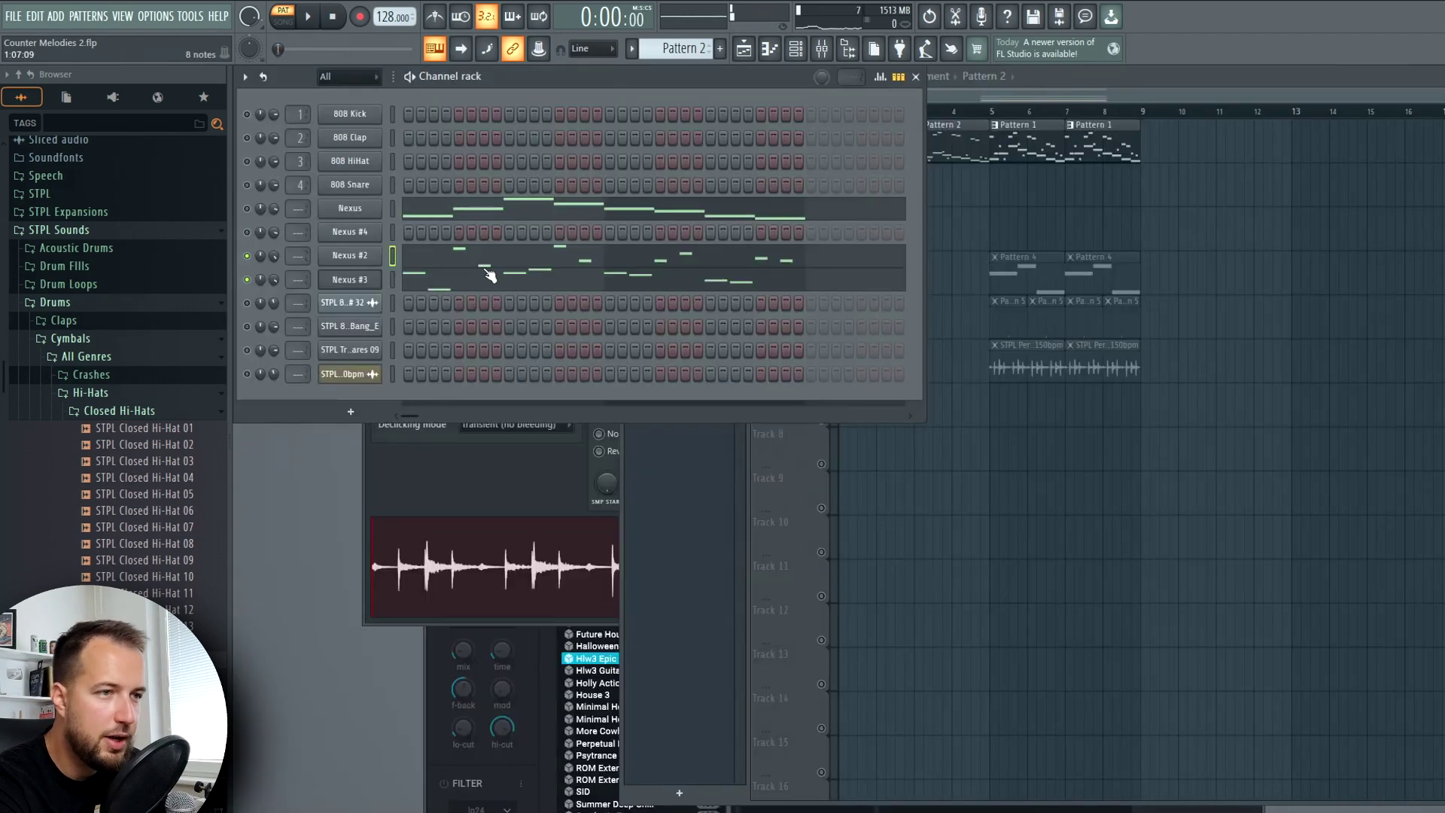
{"action": "left_click", "coordinate": [450, 281]}
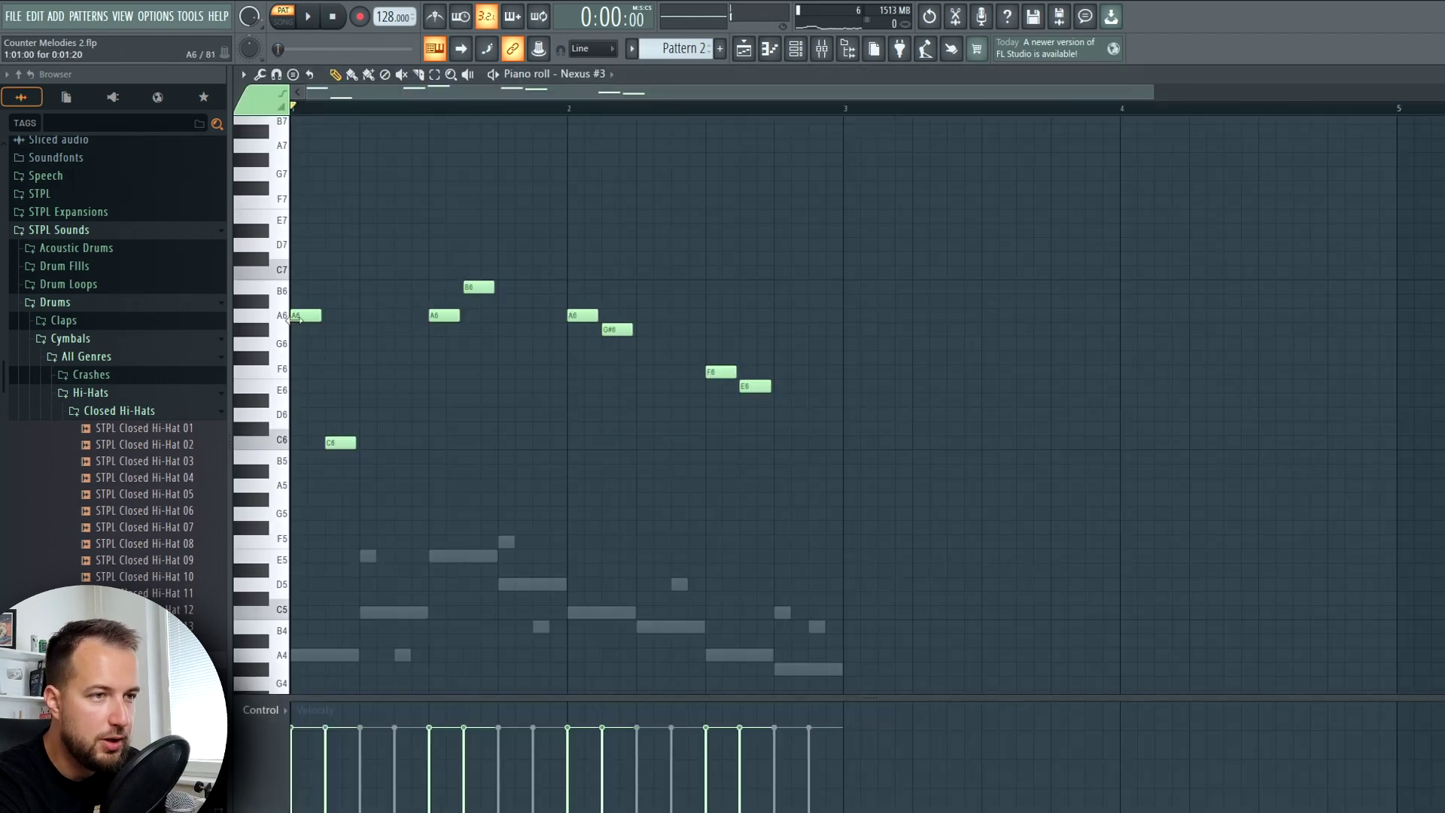
{"action": "key", "text": "F7"}
{"action": "left_click", "coordinate": [419, 258]}
{"action": "key", "text": "space"}
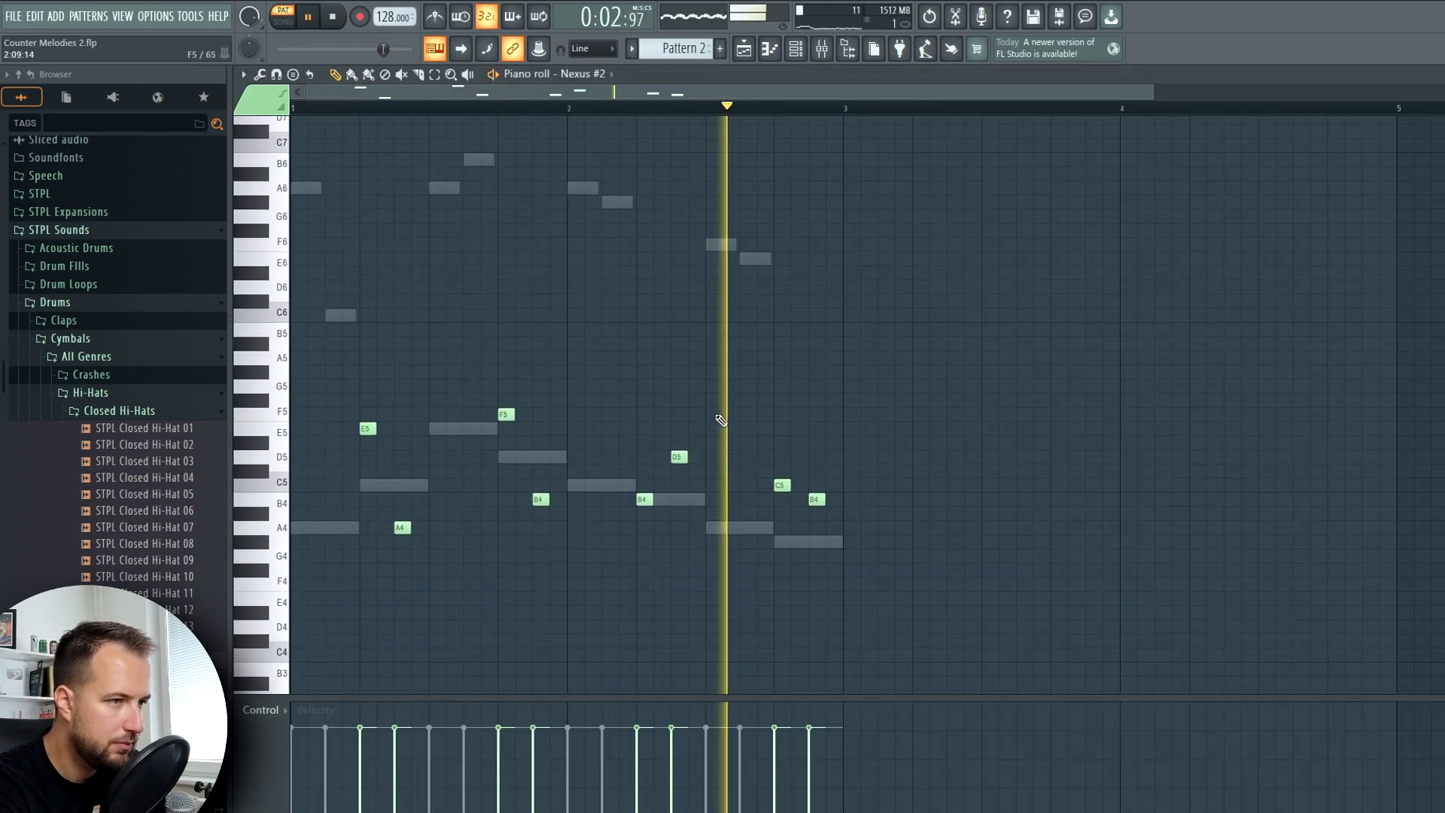
{"action": "key", "text": "space"}
Compare Nexus #3's opening notes with Nexus #2's answering E5 and A4 in the piano roll, and replay both melodies.
{"action": "key", "text": "F7"}
{"action": "left_click", "coordinate": [470, 324]}
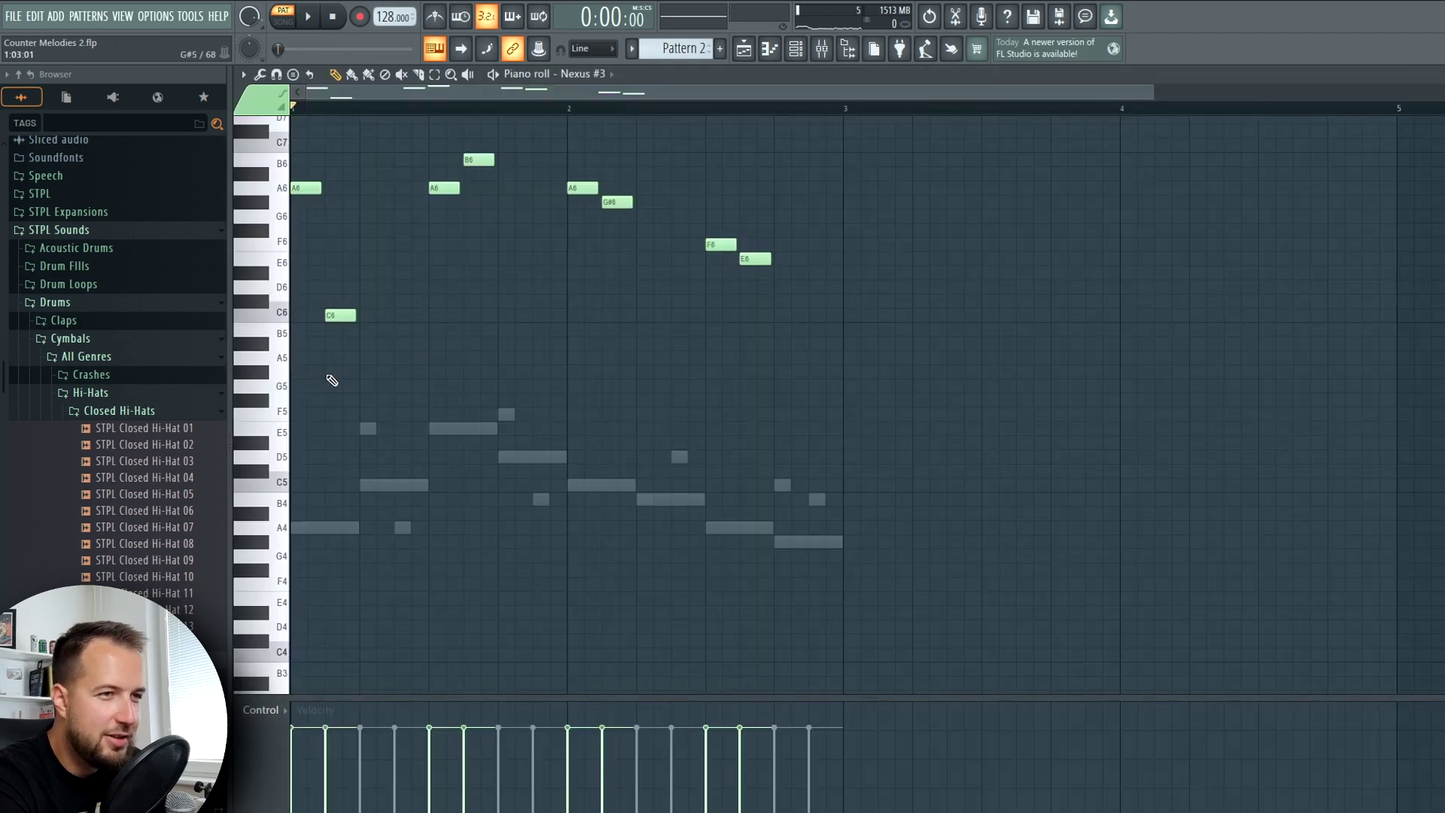
{"action": "scroll", "coordinate": [293, 339], "scroll_direction": "up", "scroll_amount": 3}
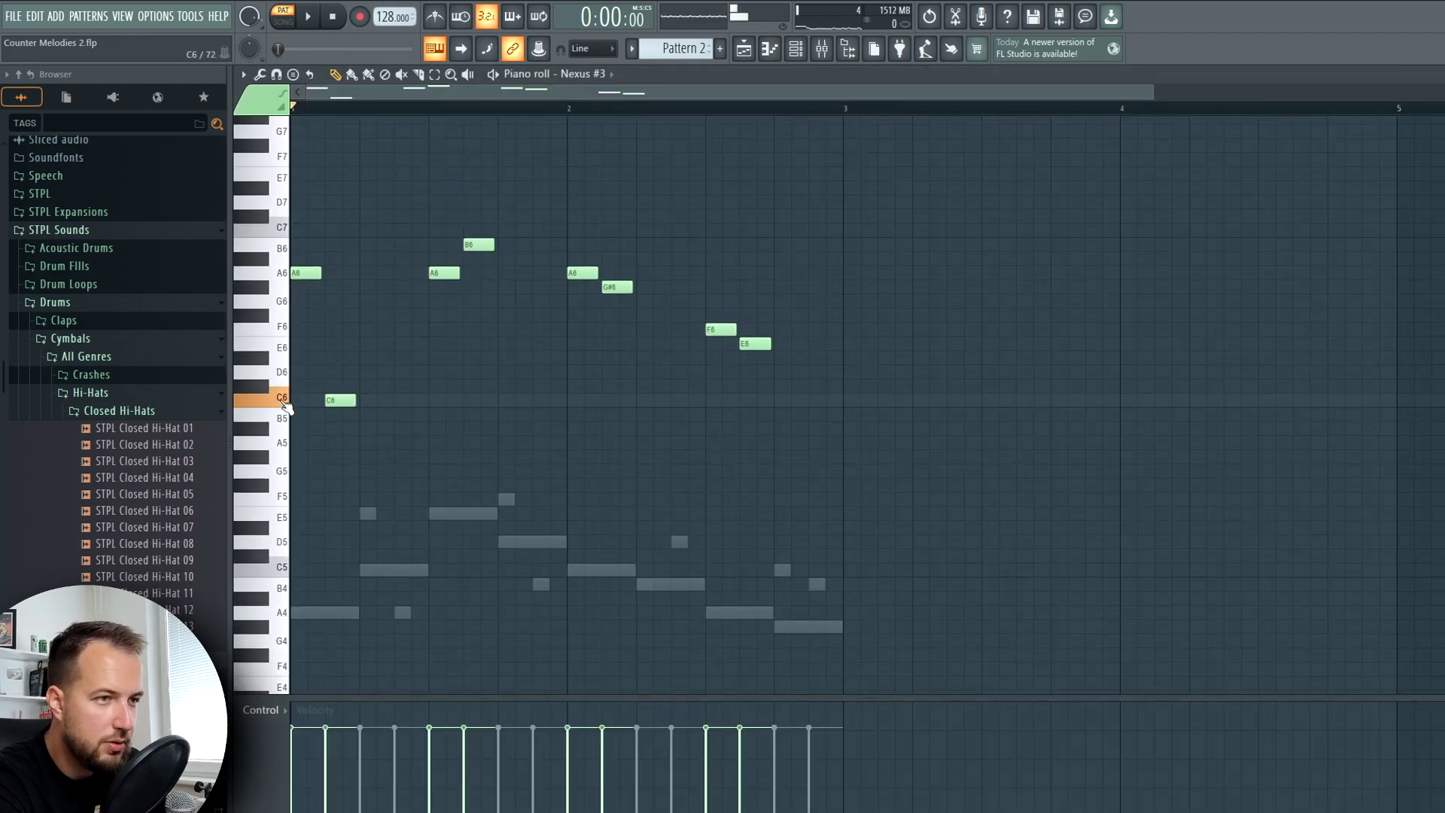
{"action": "key", "text": "F6"}
{"action": "left_click", "coordinate": [469, 225]}
{"action": "scroll", "coordinate": [442, 418], "scroll_direction": "down", "scroll_amount": 2}
{"action": "scroll", "coordinate": [429, 420], "scroll_direction": "down", "scroll_amount": 2}
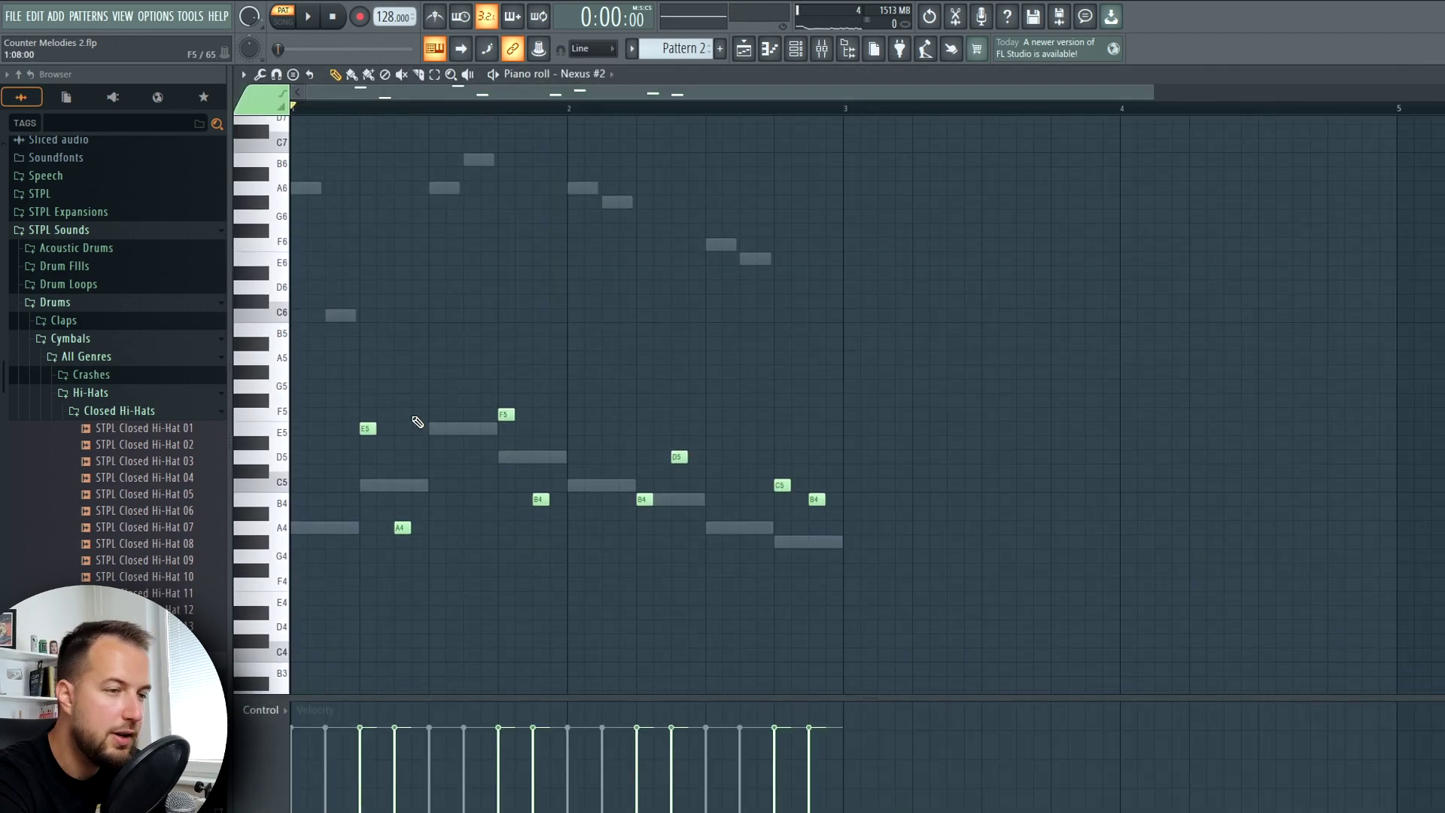
{"action": "left_click", "coordinate": [365, 428]}
{"action": "left_click", "coordinate": [399, 527]}
{"action": "key", "text": "space"}
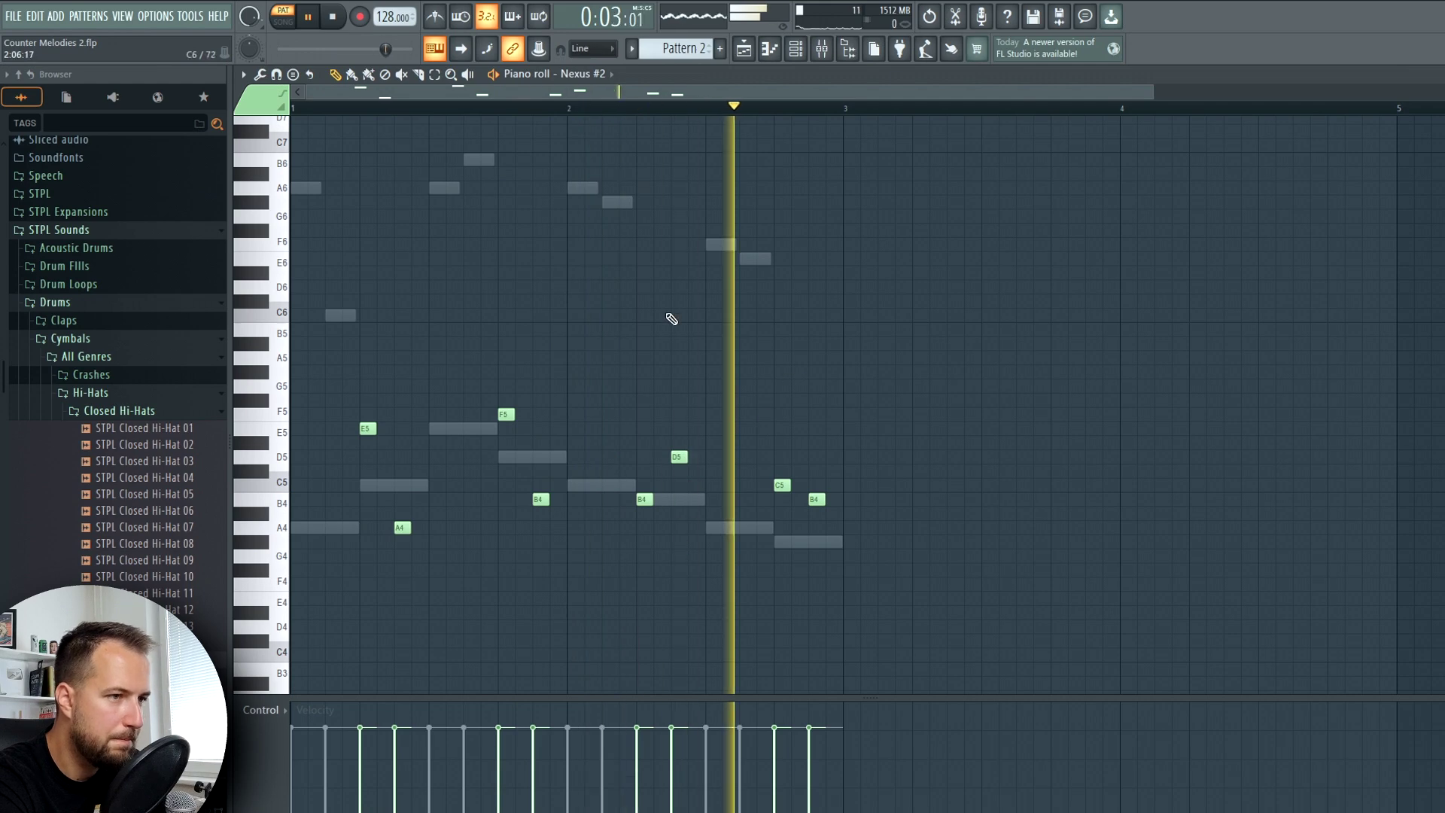
{"action": "key", "text": "space"}
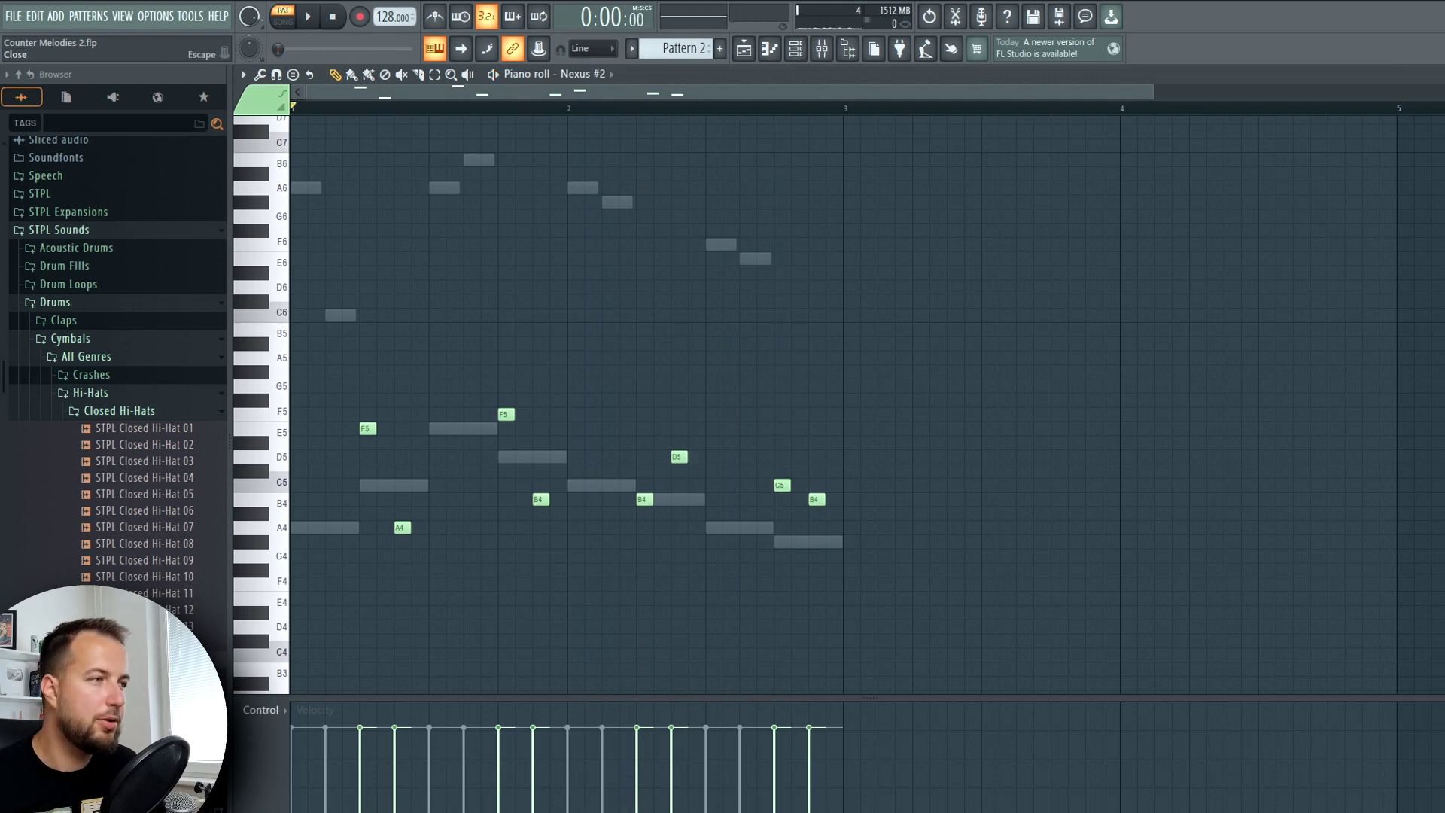
Close the piano roll, enable all channels and muted tracks, and play the Counter Melodies 2 arrangement in song mode.
{"action": "key", "text": "Escape"}
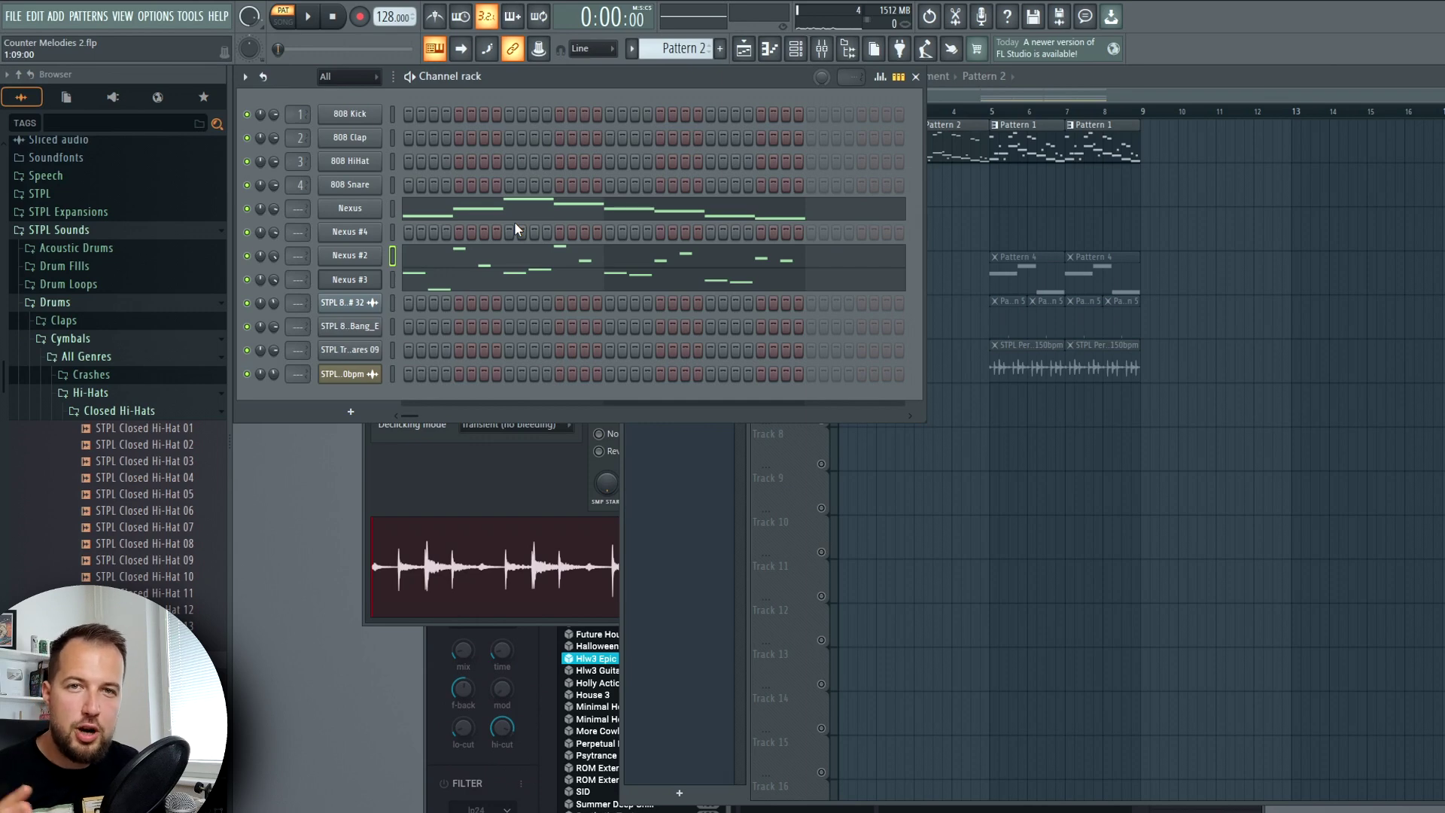
{"action": "key", "text": "F5"}
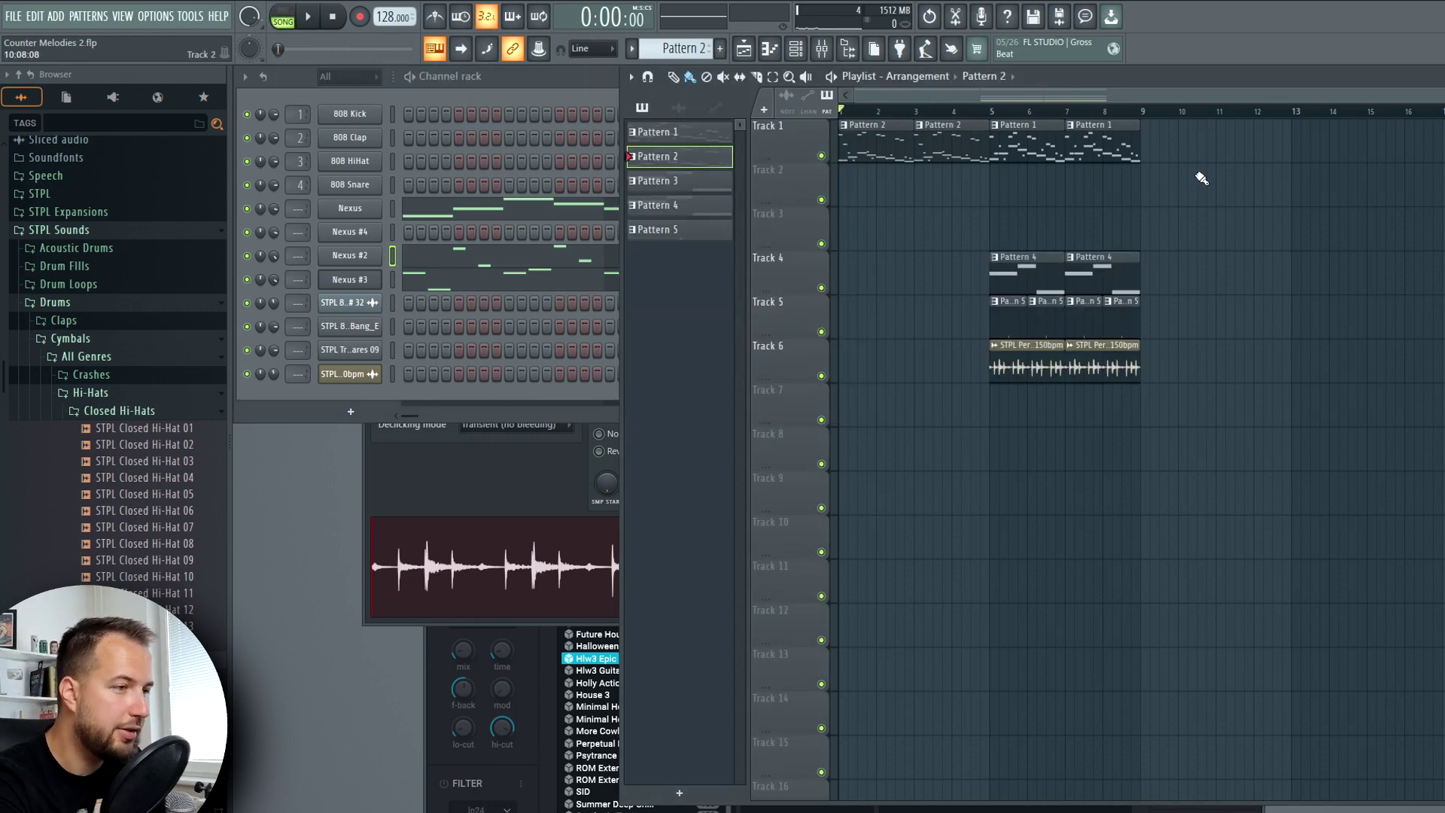
{"action": "key", "text": "space"}
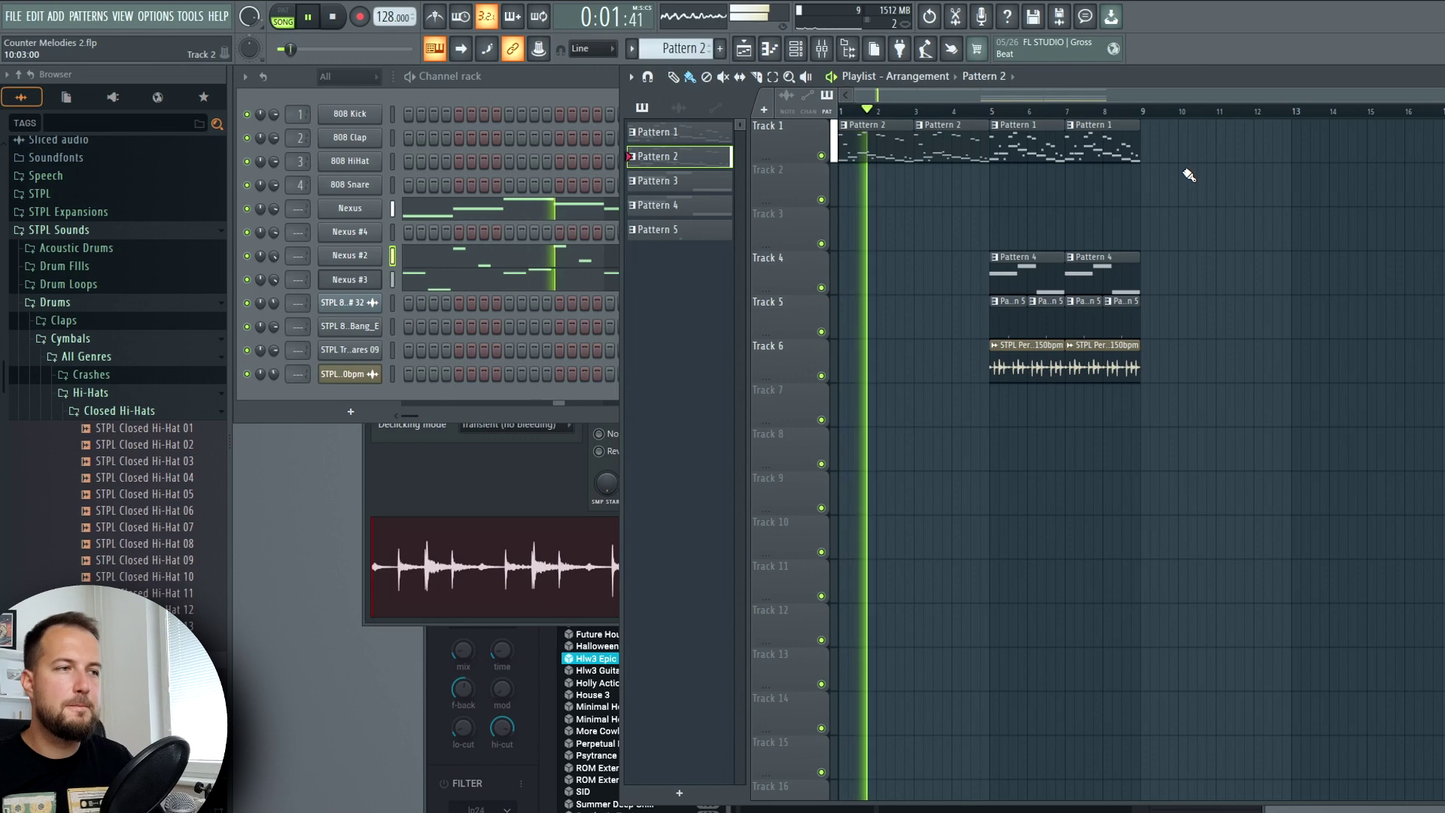